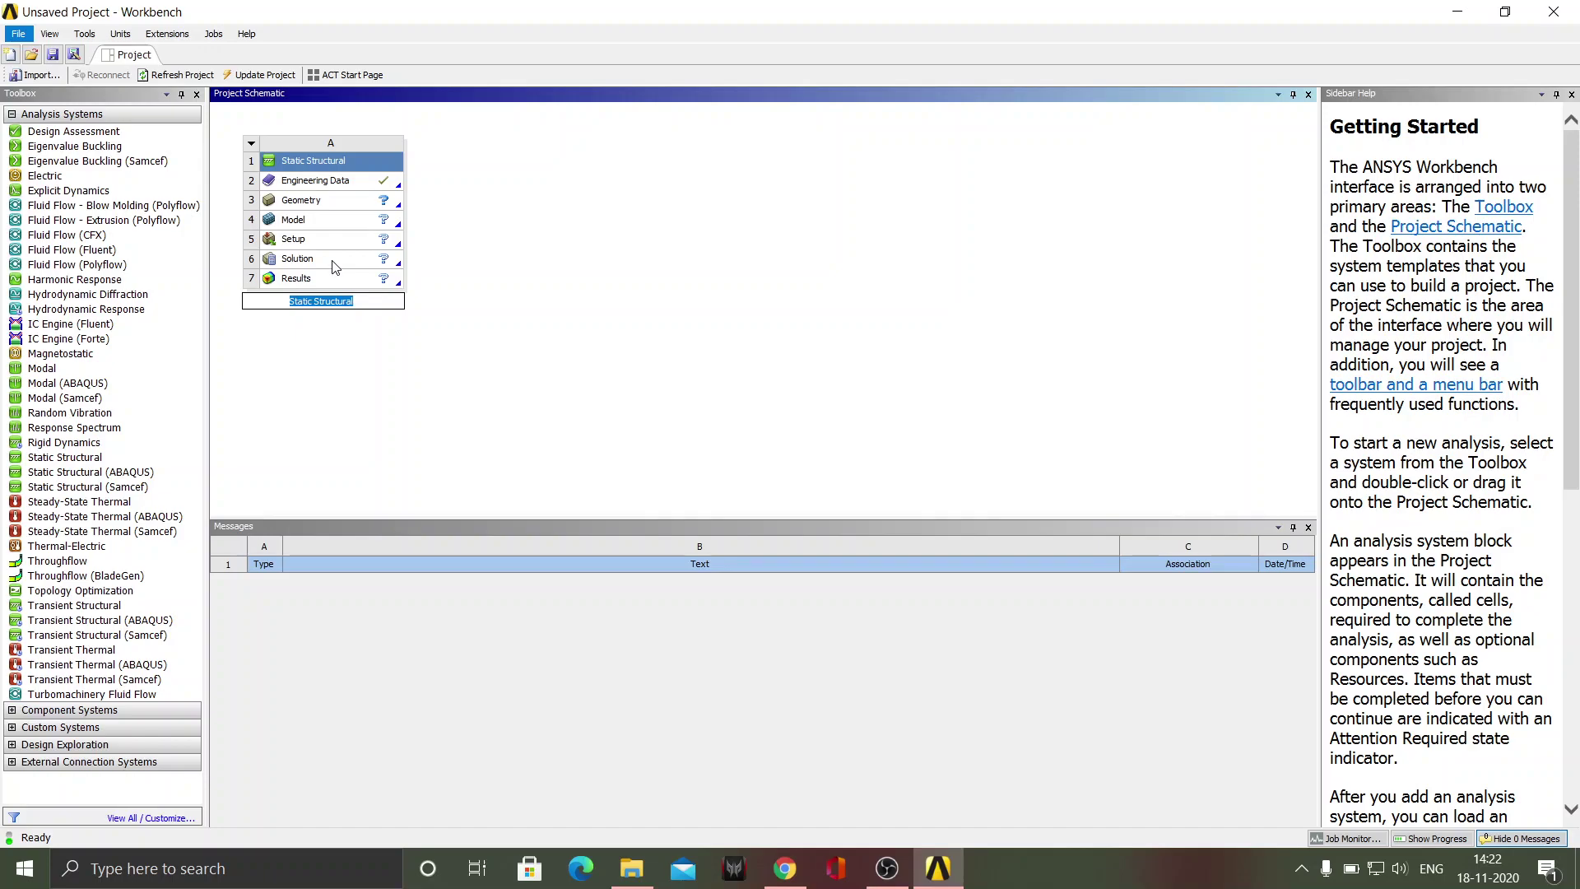
Step: Name the Static Structural system BEMEABC and open its Engineering Data for editing
text(BEMEABC)
click(316, 371)
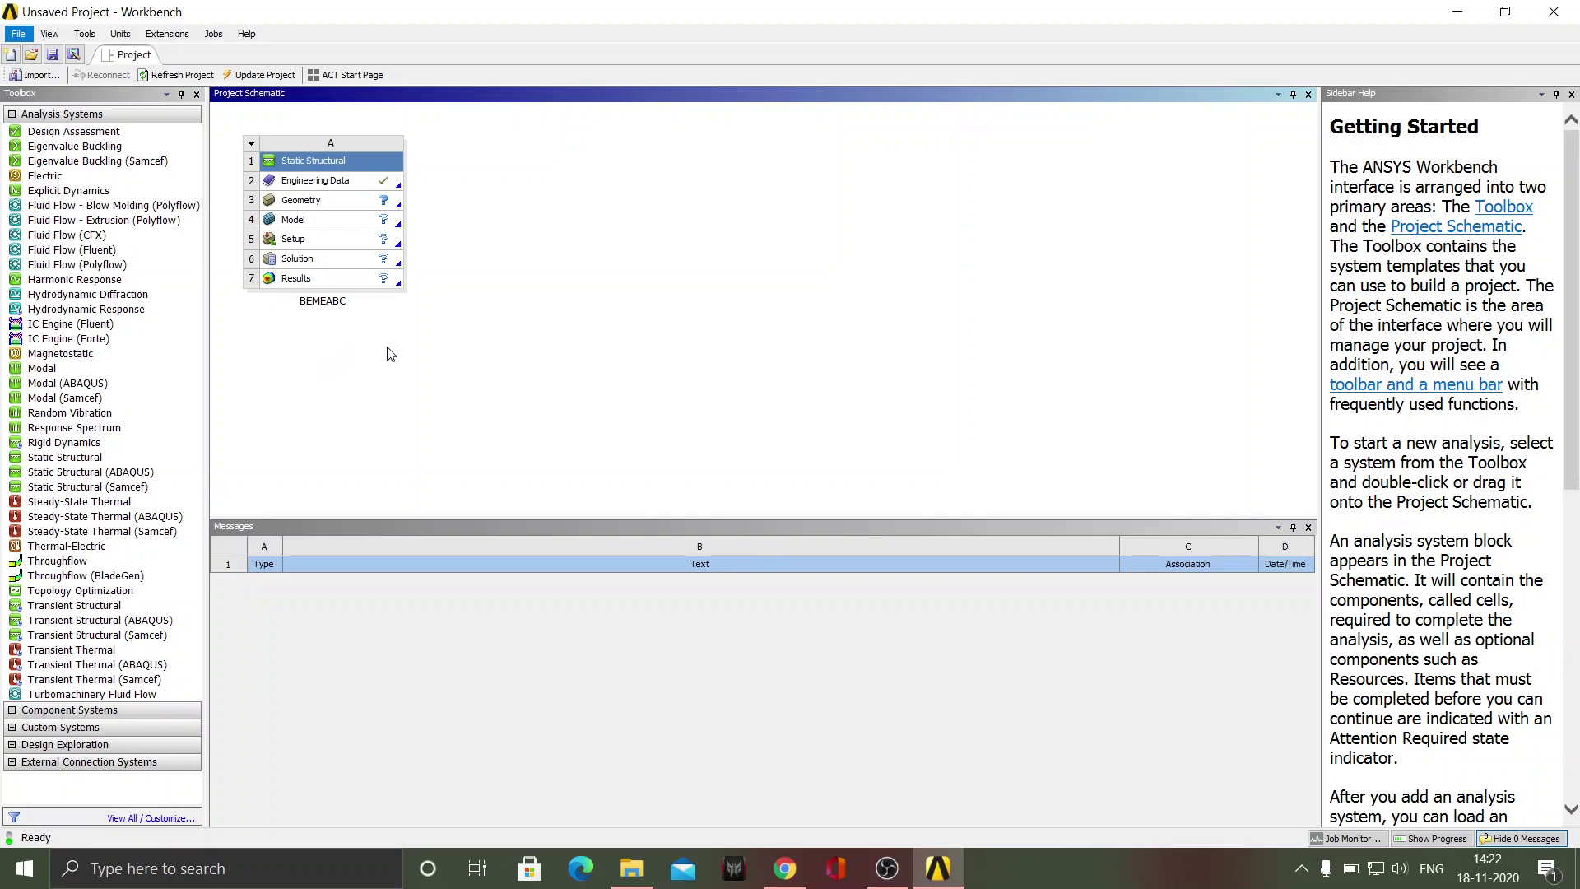
click(362, 189)
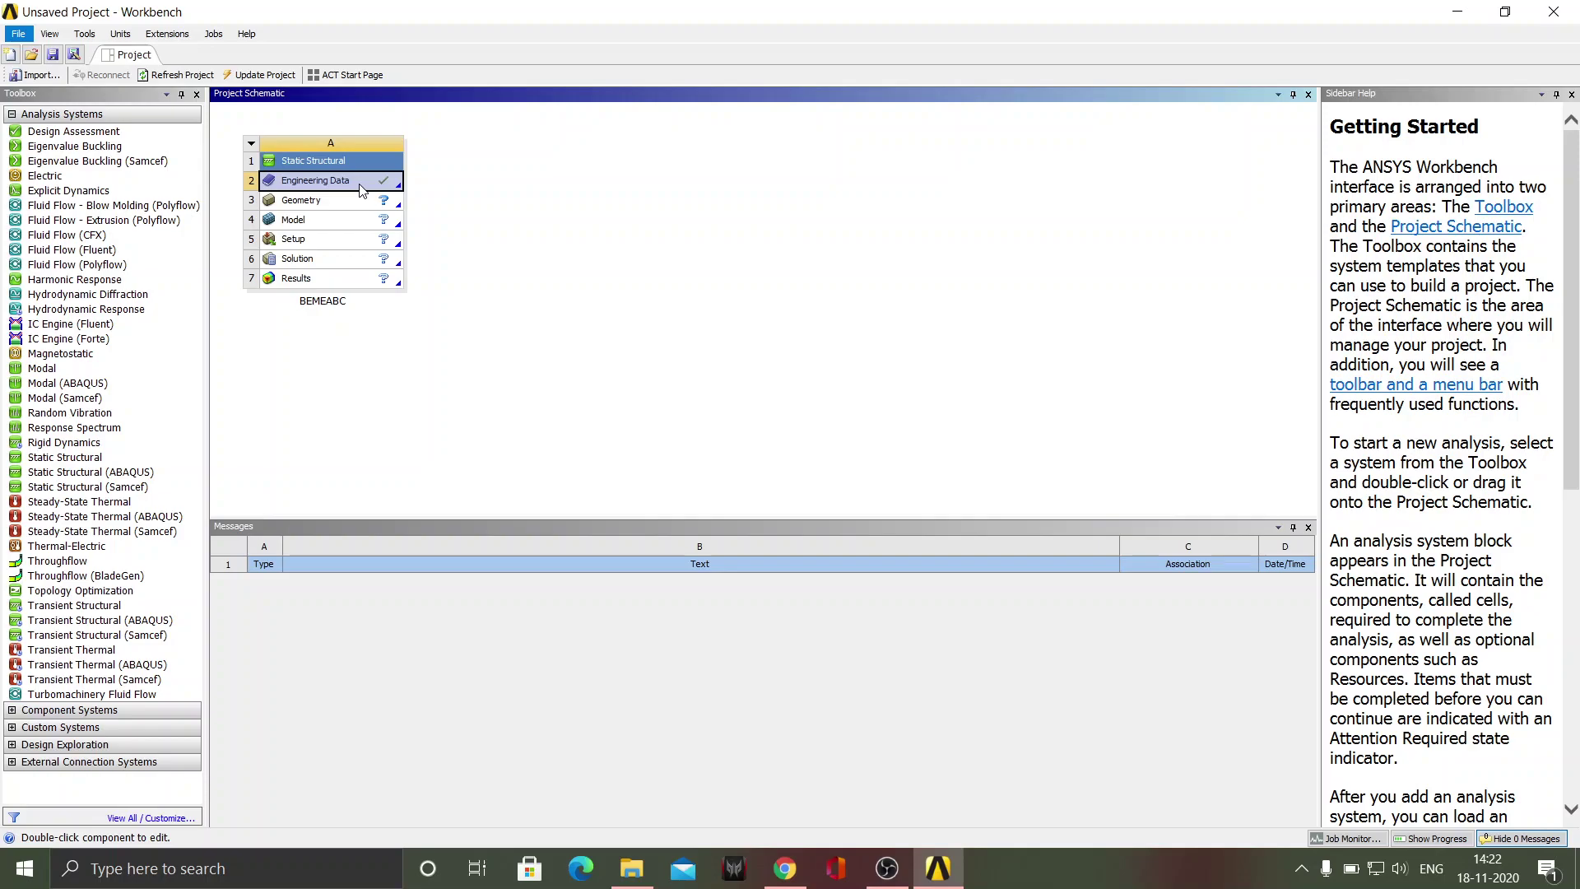
double_click(360, 184)
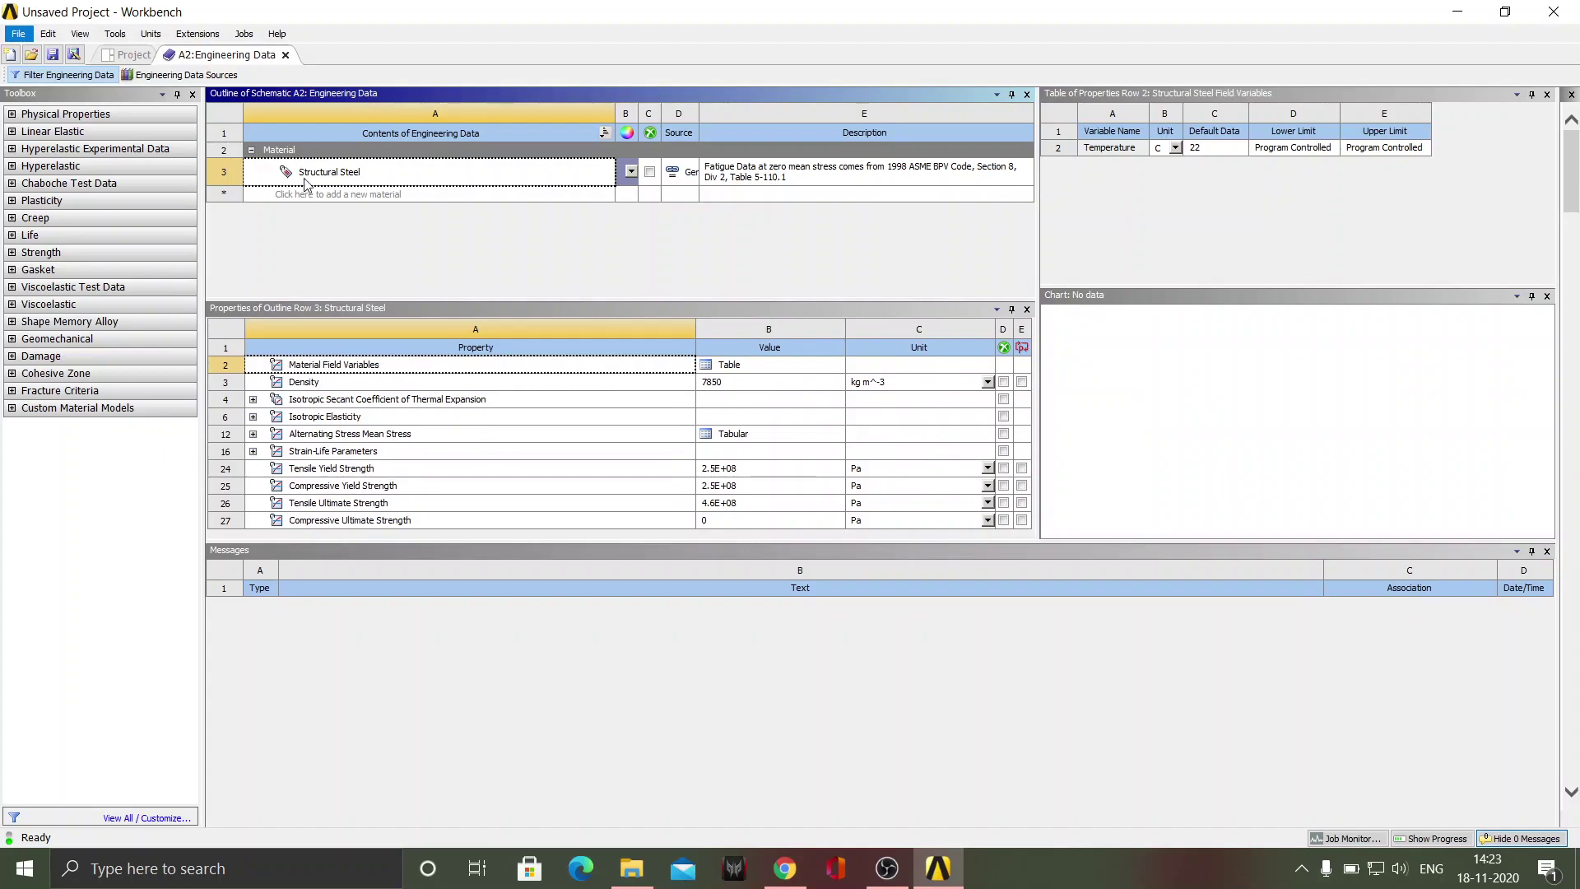
Step: Add Aluminum Alloy from the General Materials data source to the engineering data and return to the project schematic
click(178, 75)
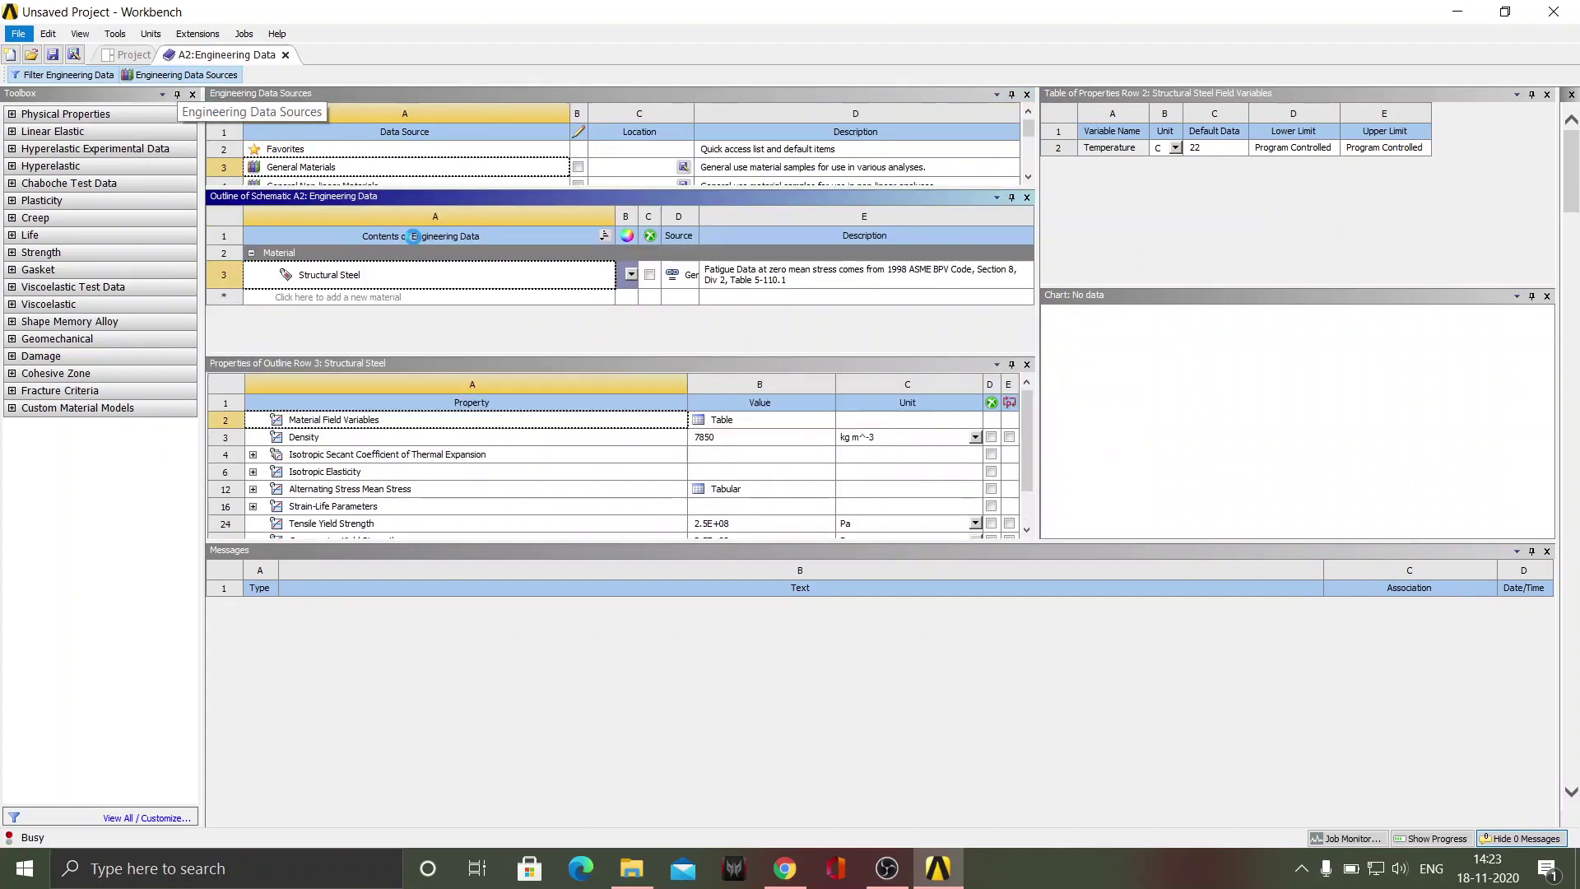
click(329, 167)
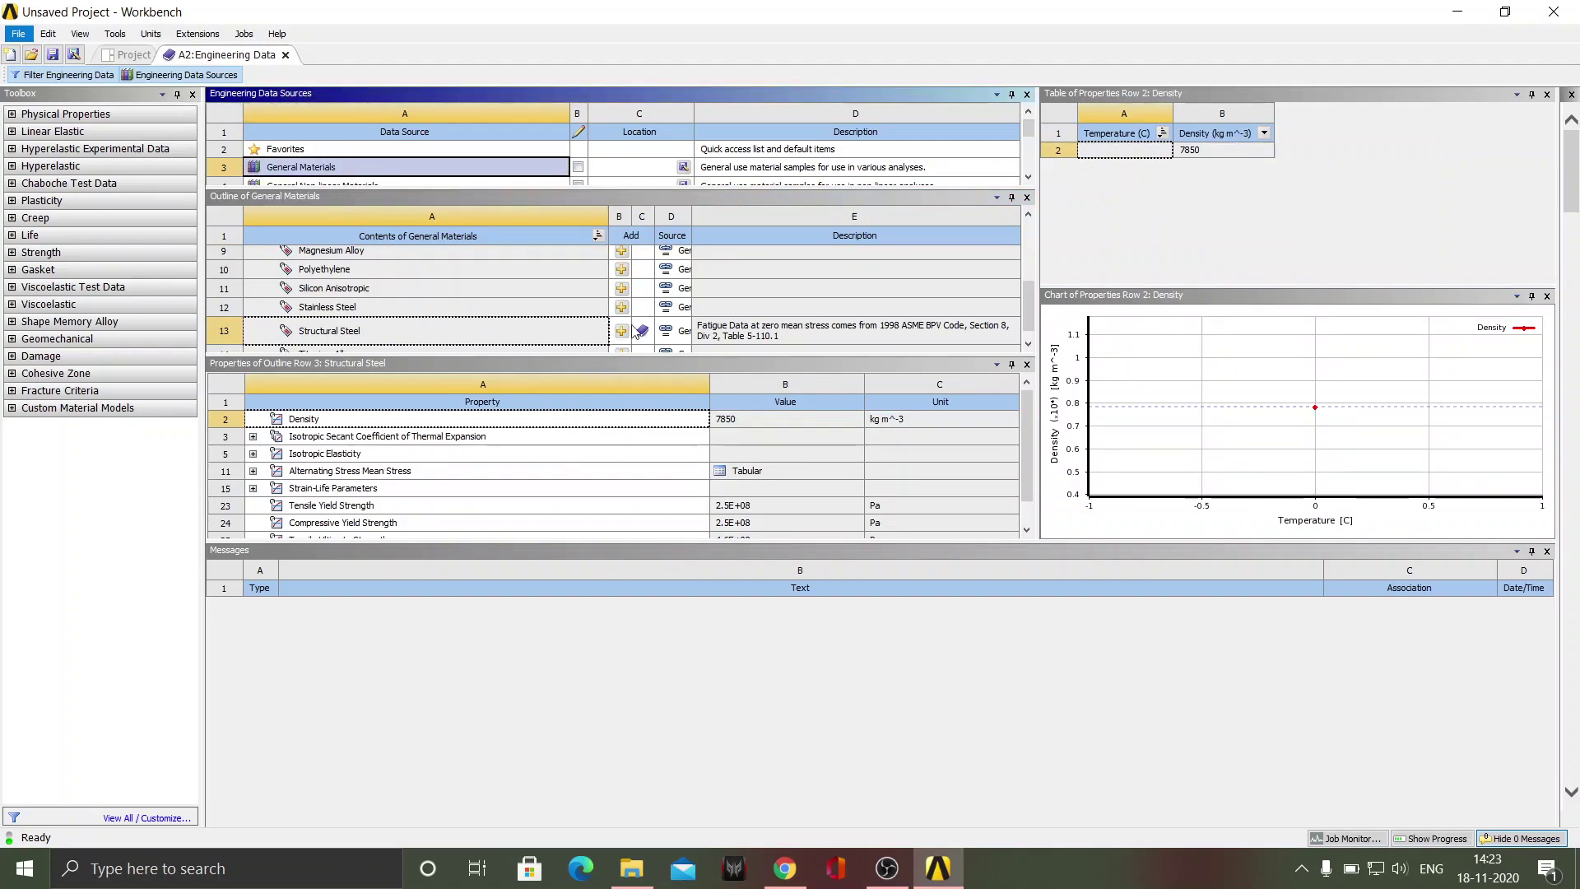
drag(1028, 317, 1029, 244)
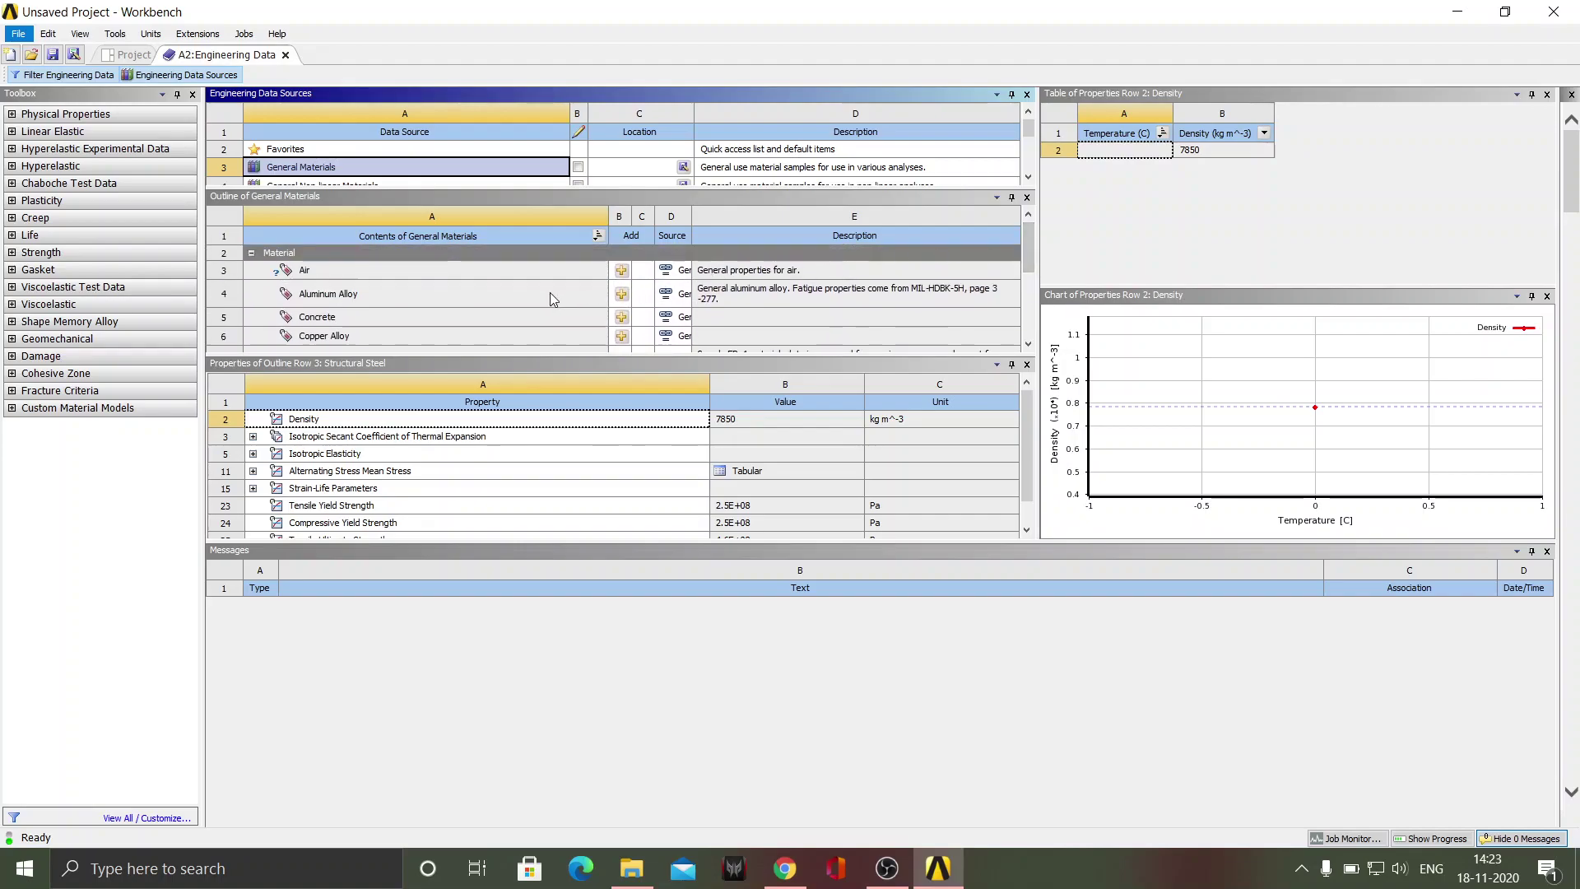
click(621, 298)
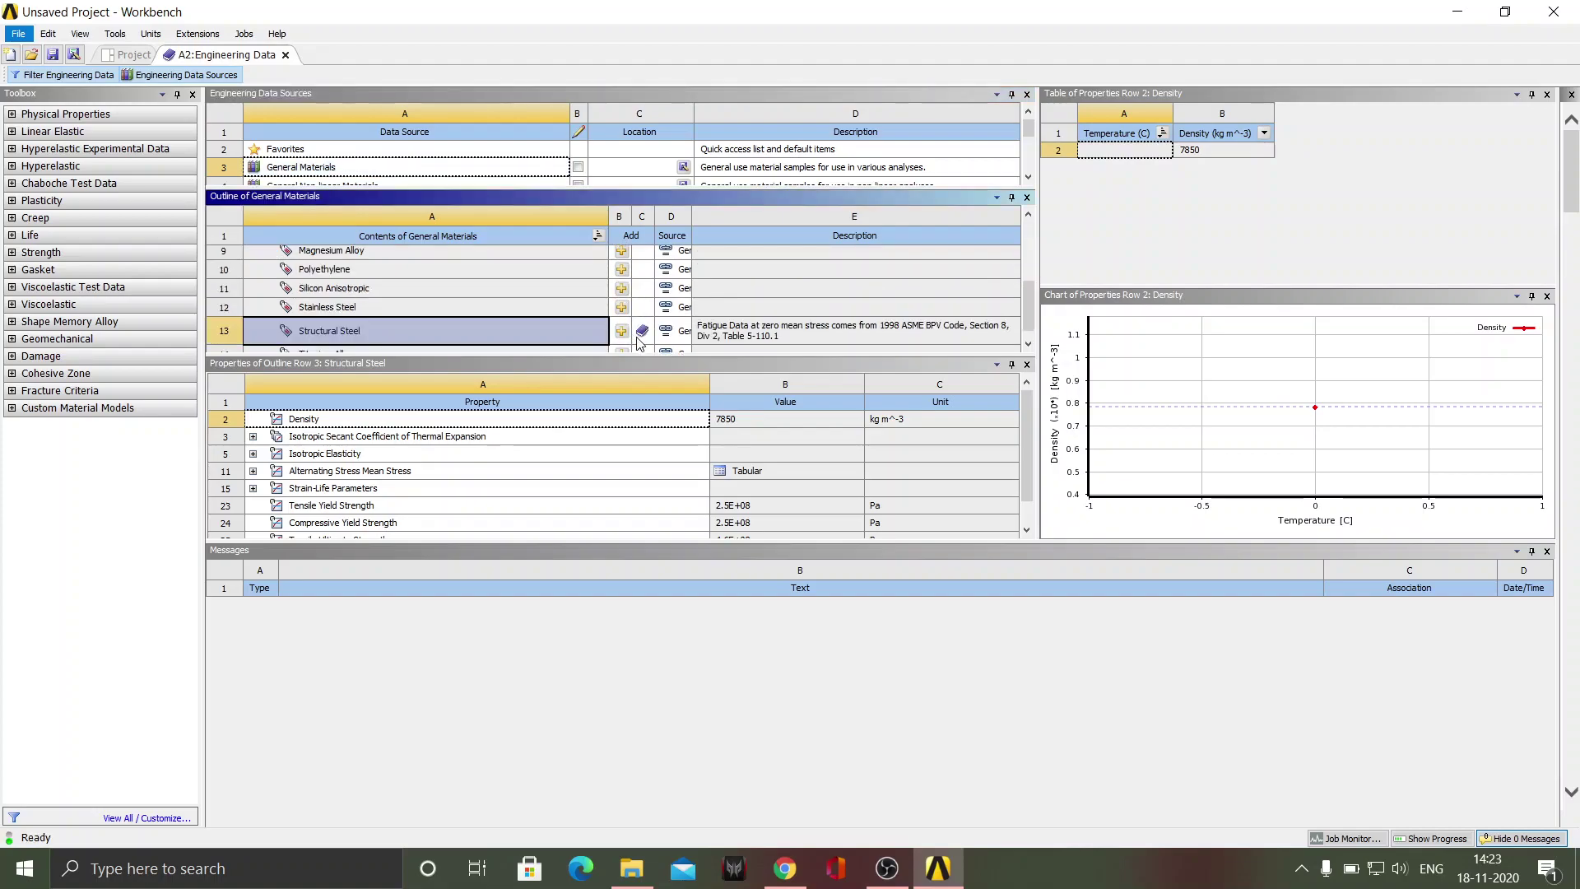
scroll(600, 318, up, 3)
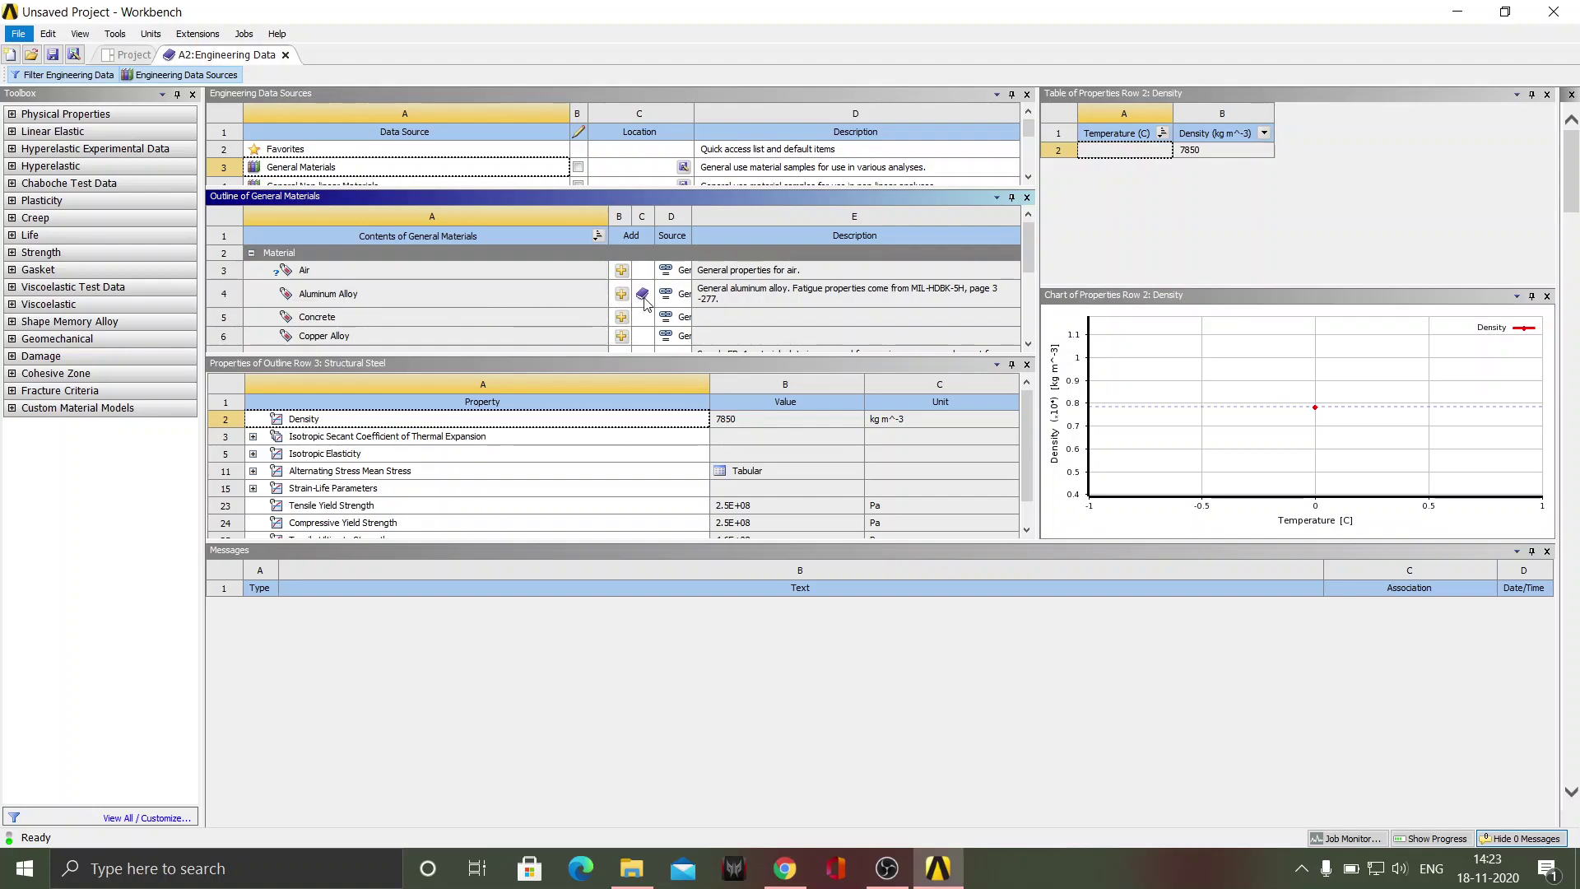
mouse_move(645, 301)
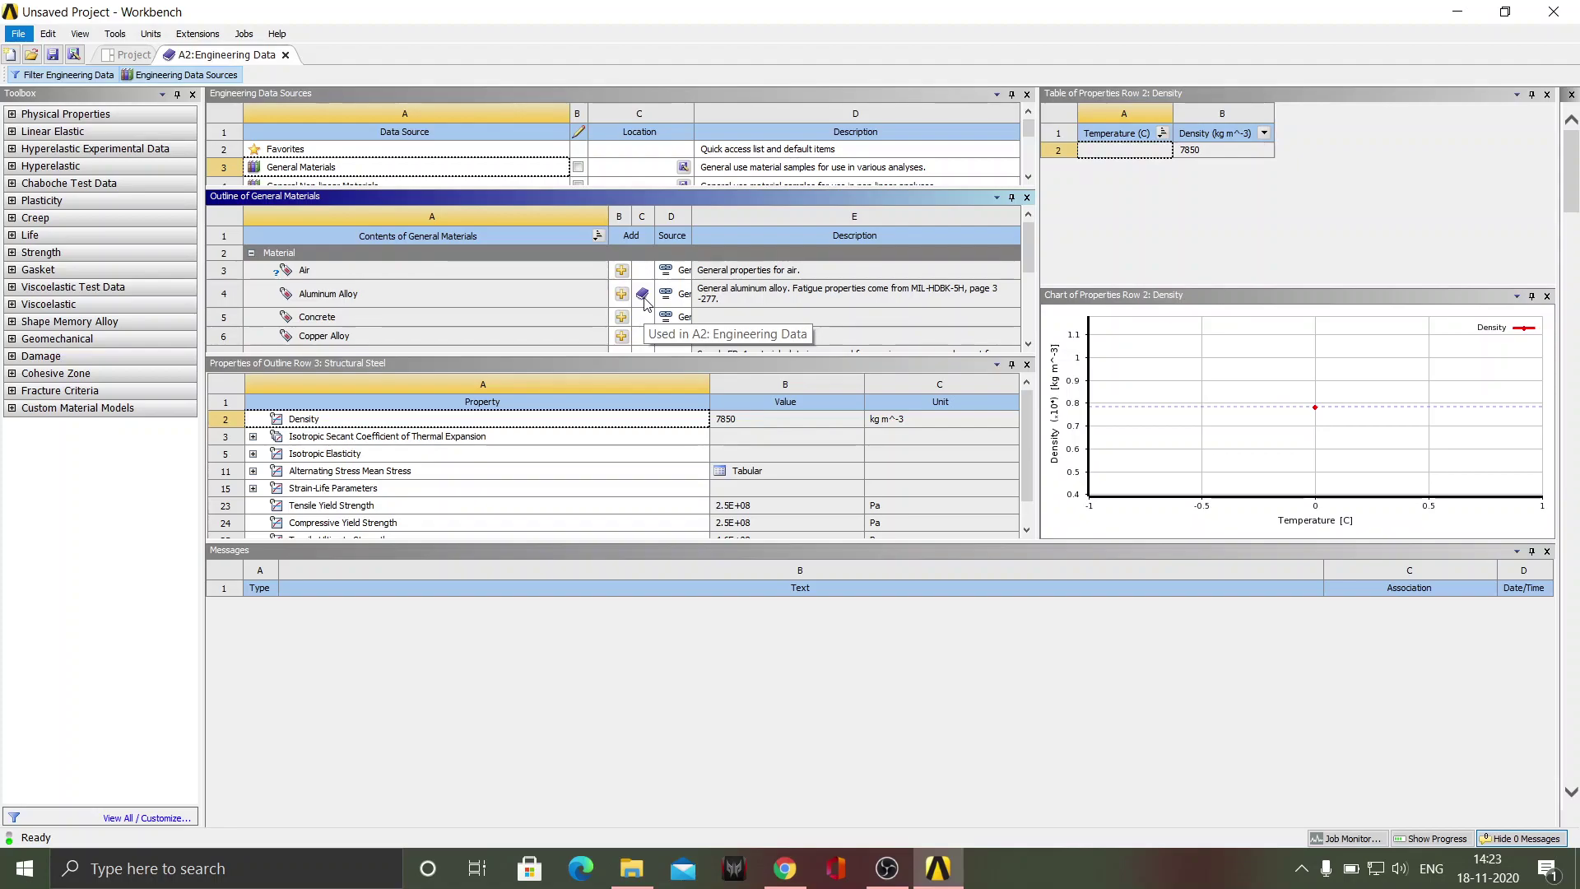
click(285, 55)
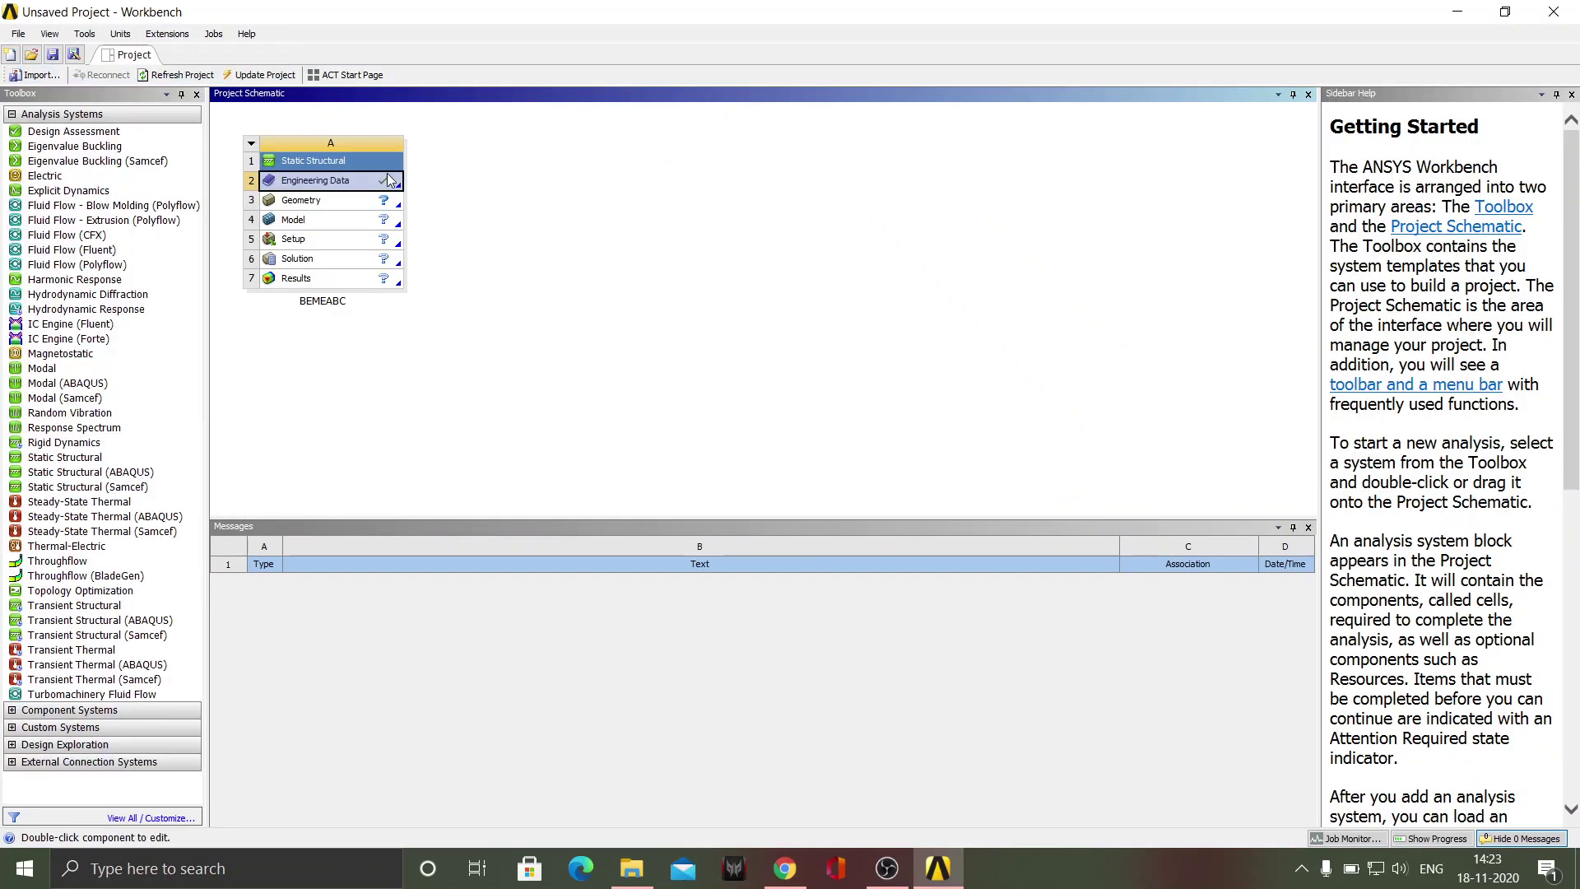
Step: Create a new DesignModeler geometry for the system and set its length unit to millimeter
click(344, 206)
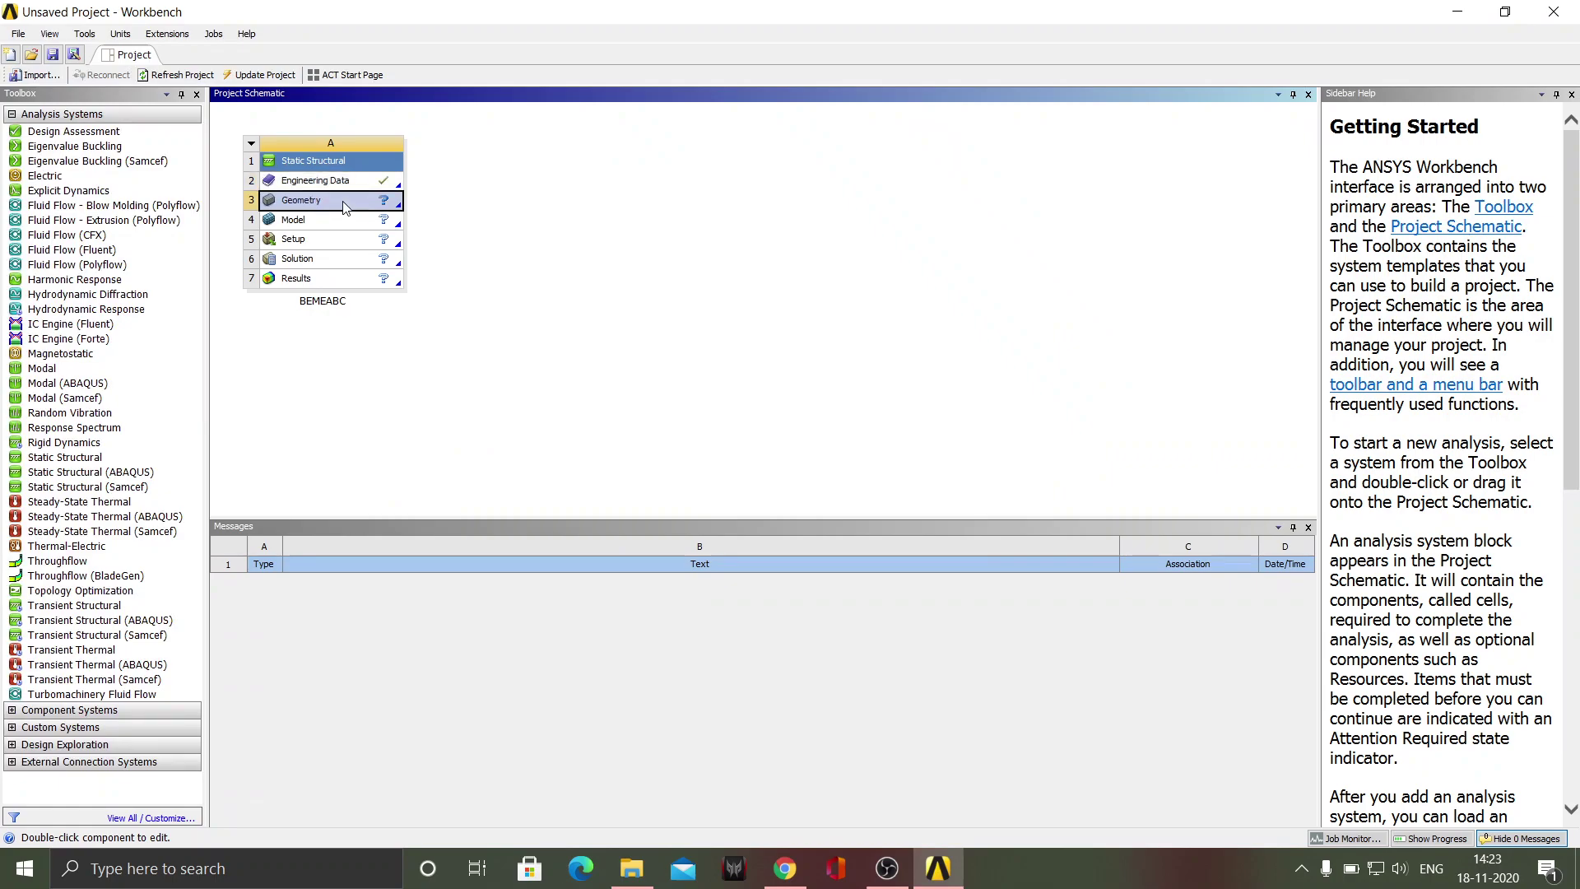
right_click(344, 206)
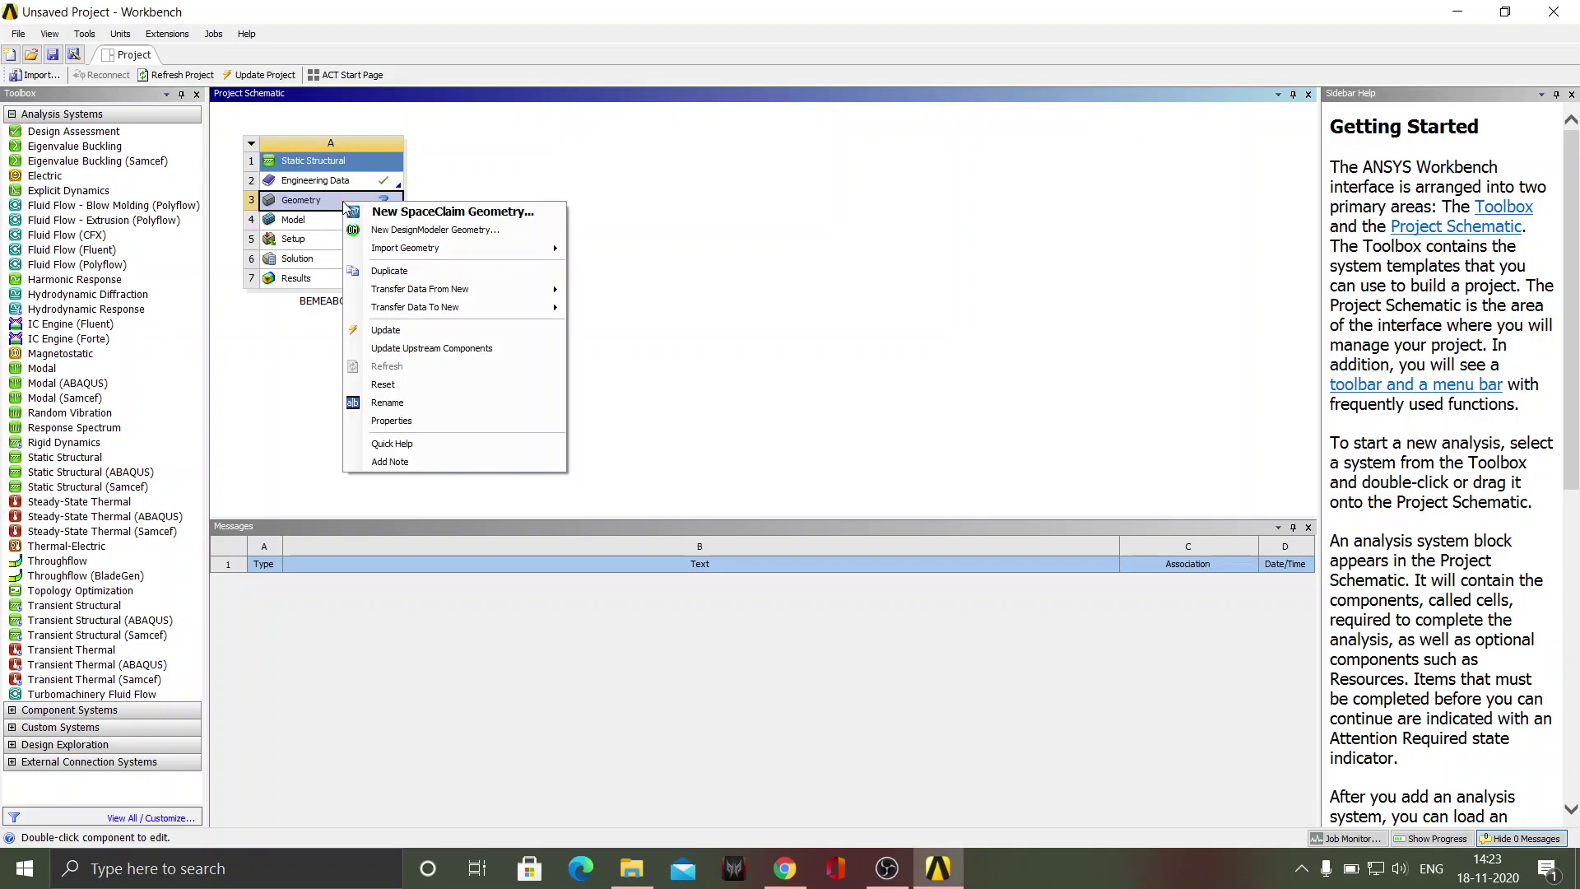
click(458, 233)
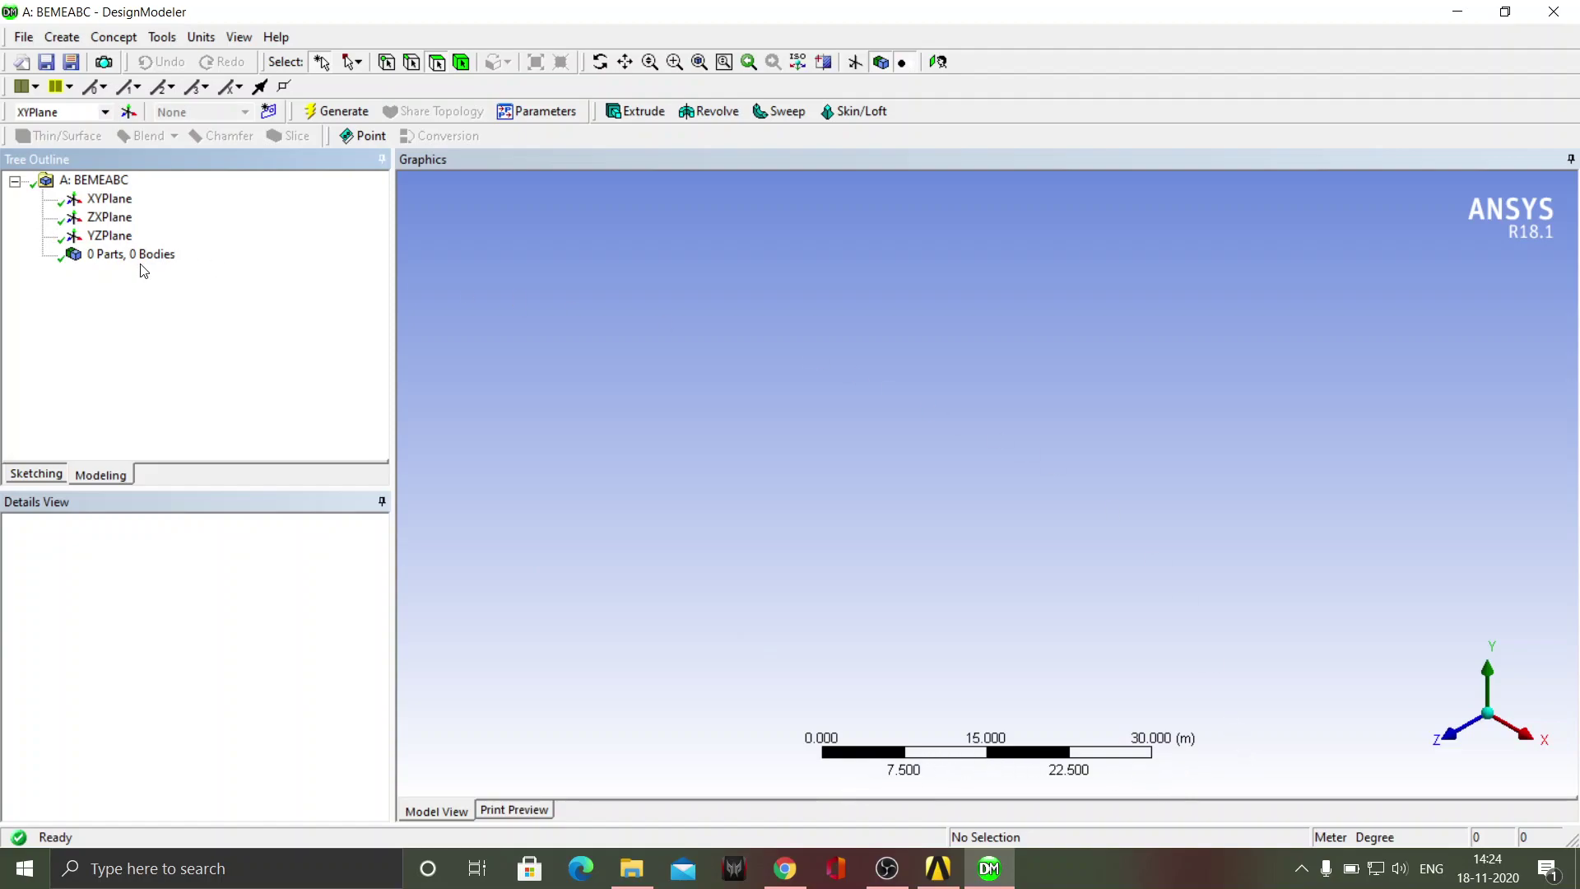
click(200, 37)
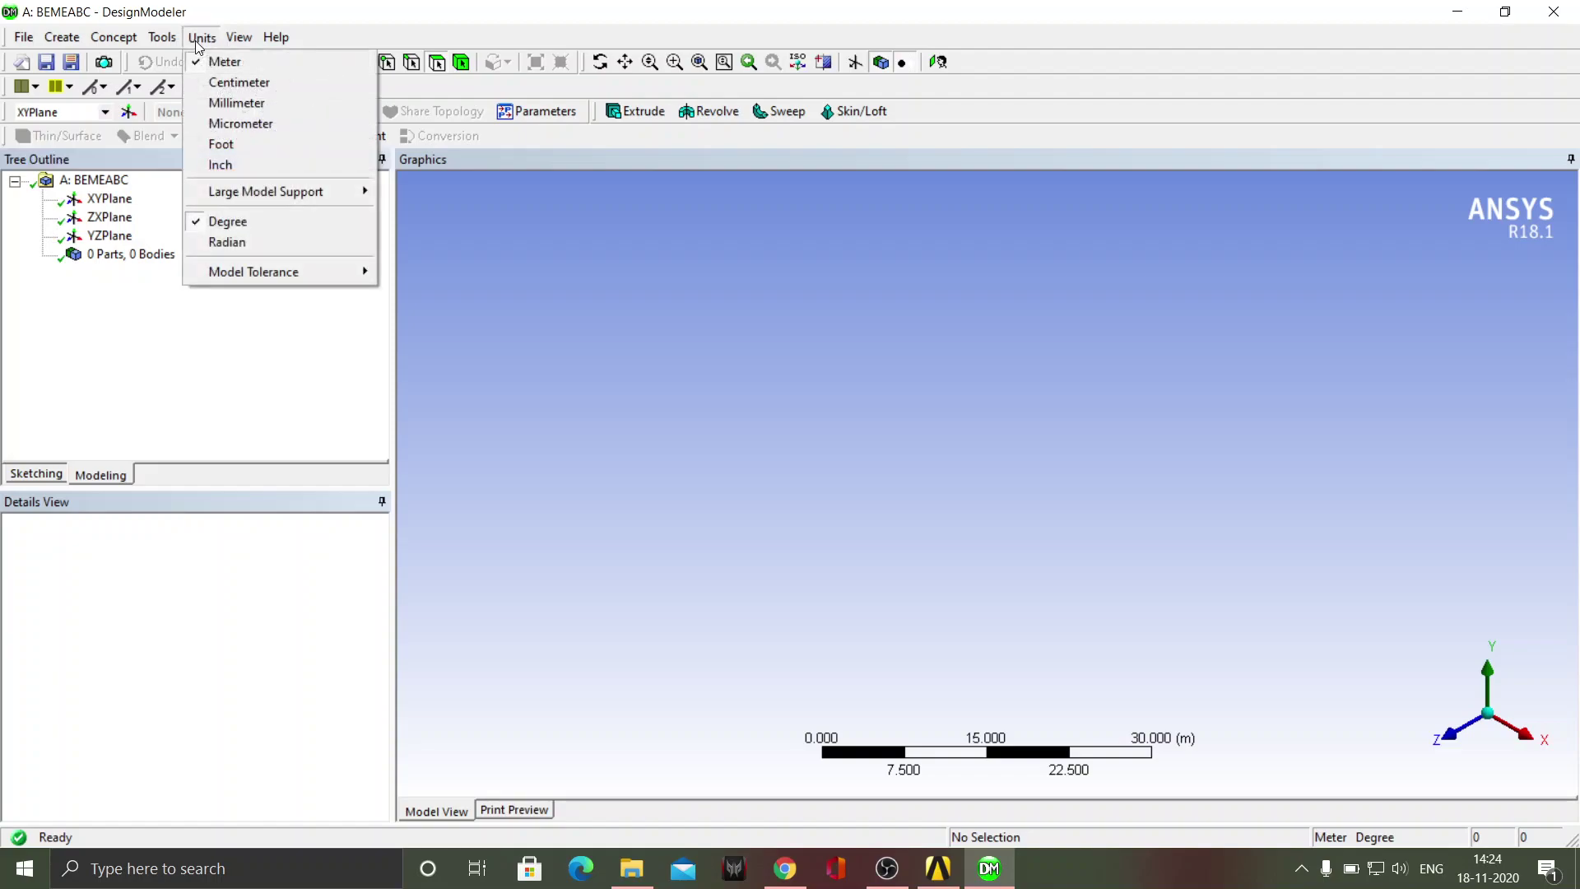
click(227, 105)
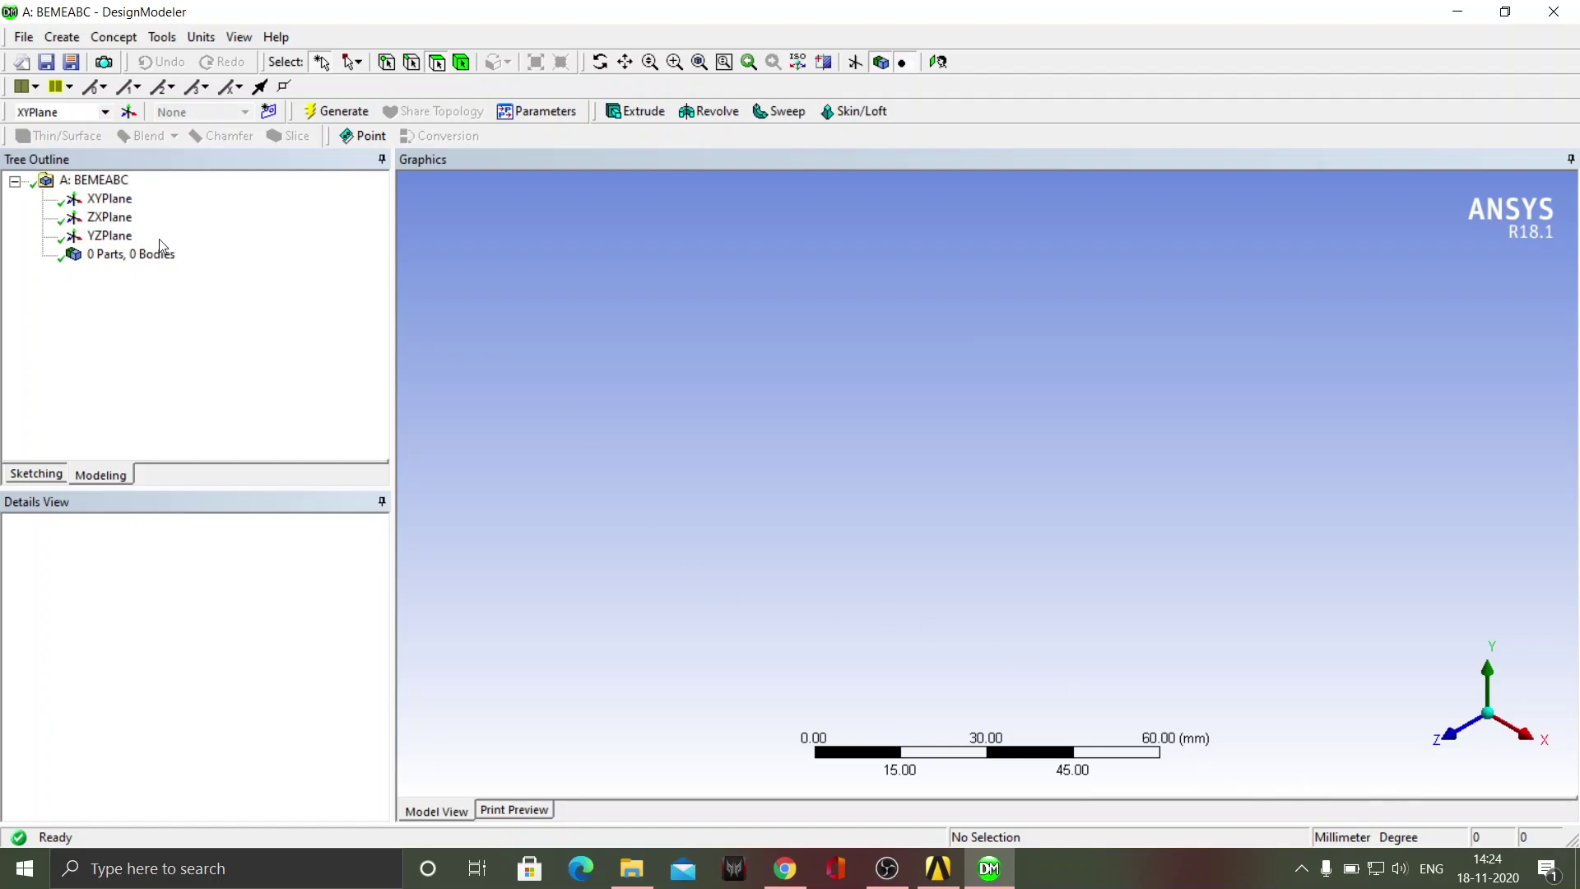
Step: Face the XYPlane and sketch a circle about 60 mm in diameter centred on the origin
click(109, 198)
right_click(107, 203)
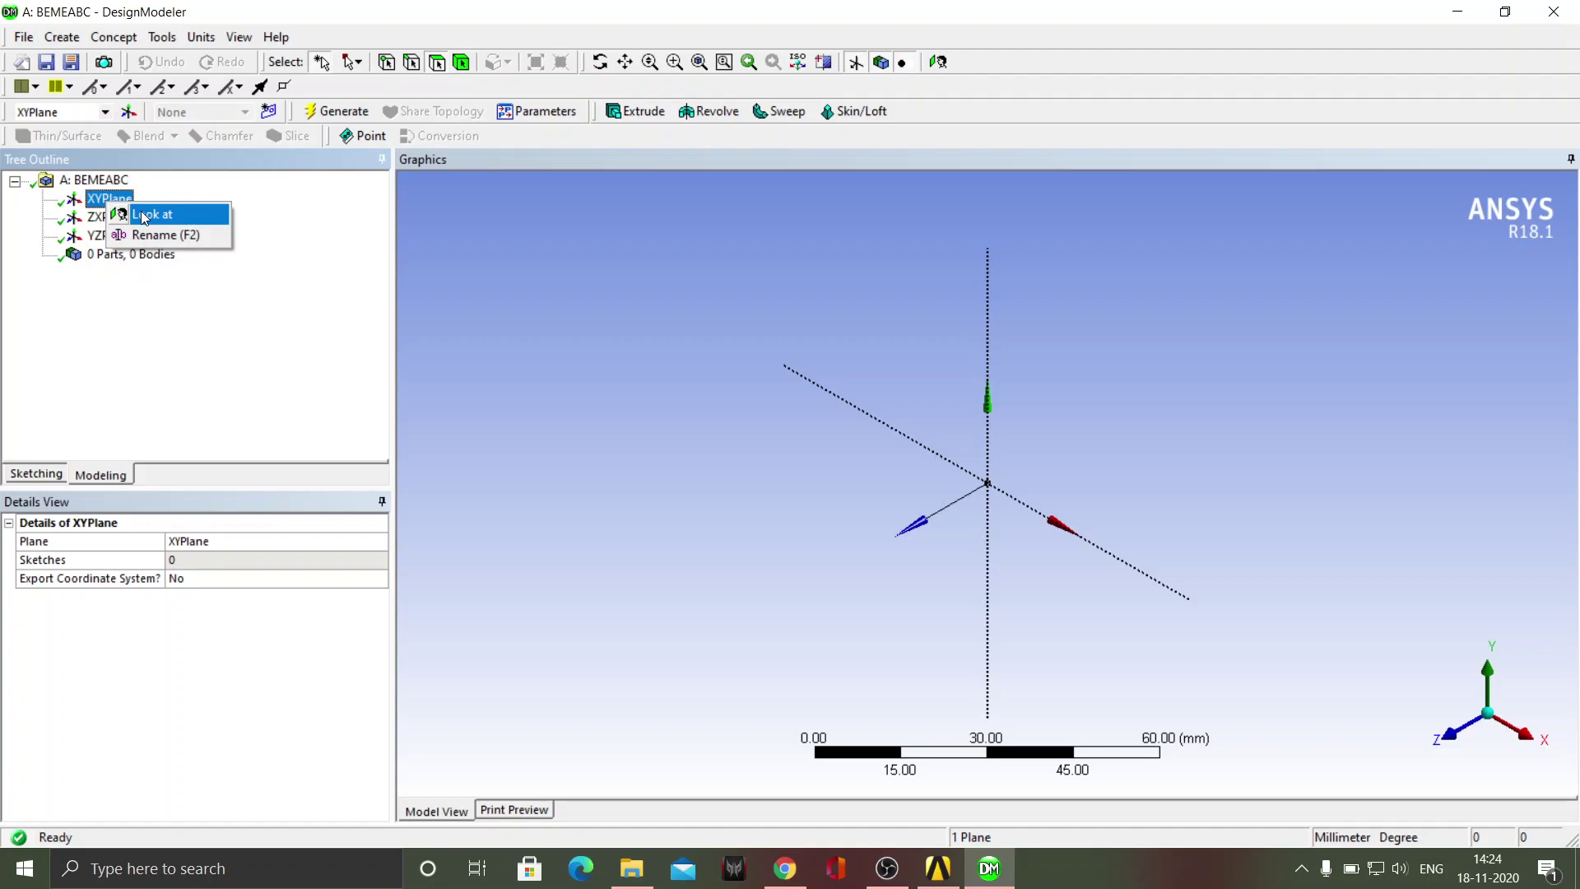
click(145, 217)
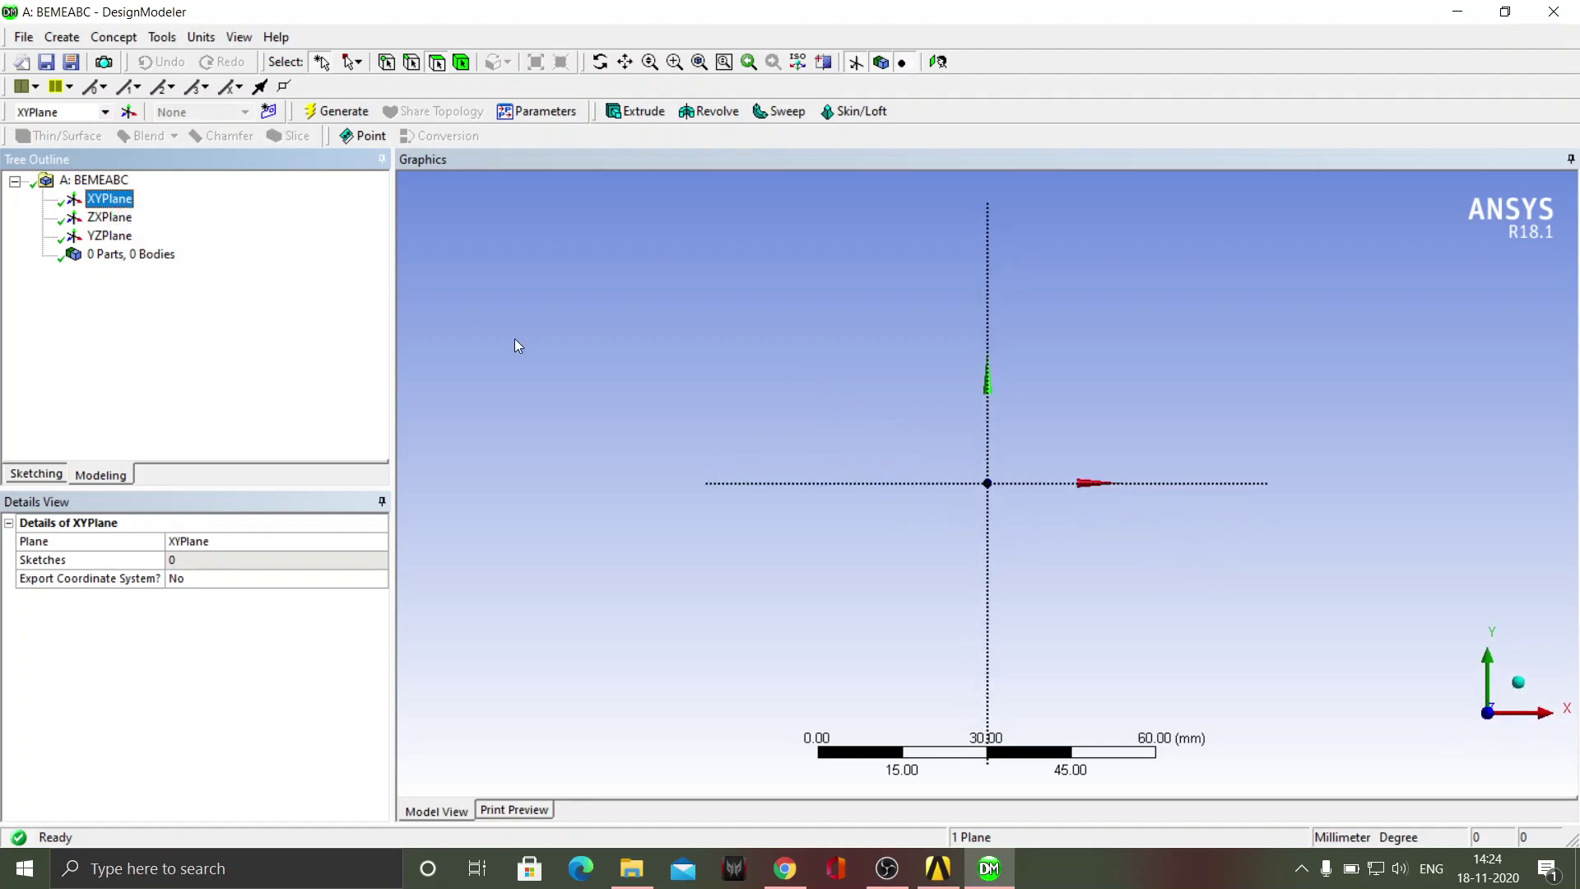
click(24, 474)
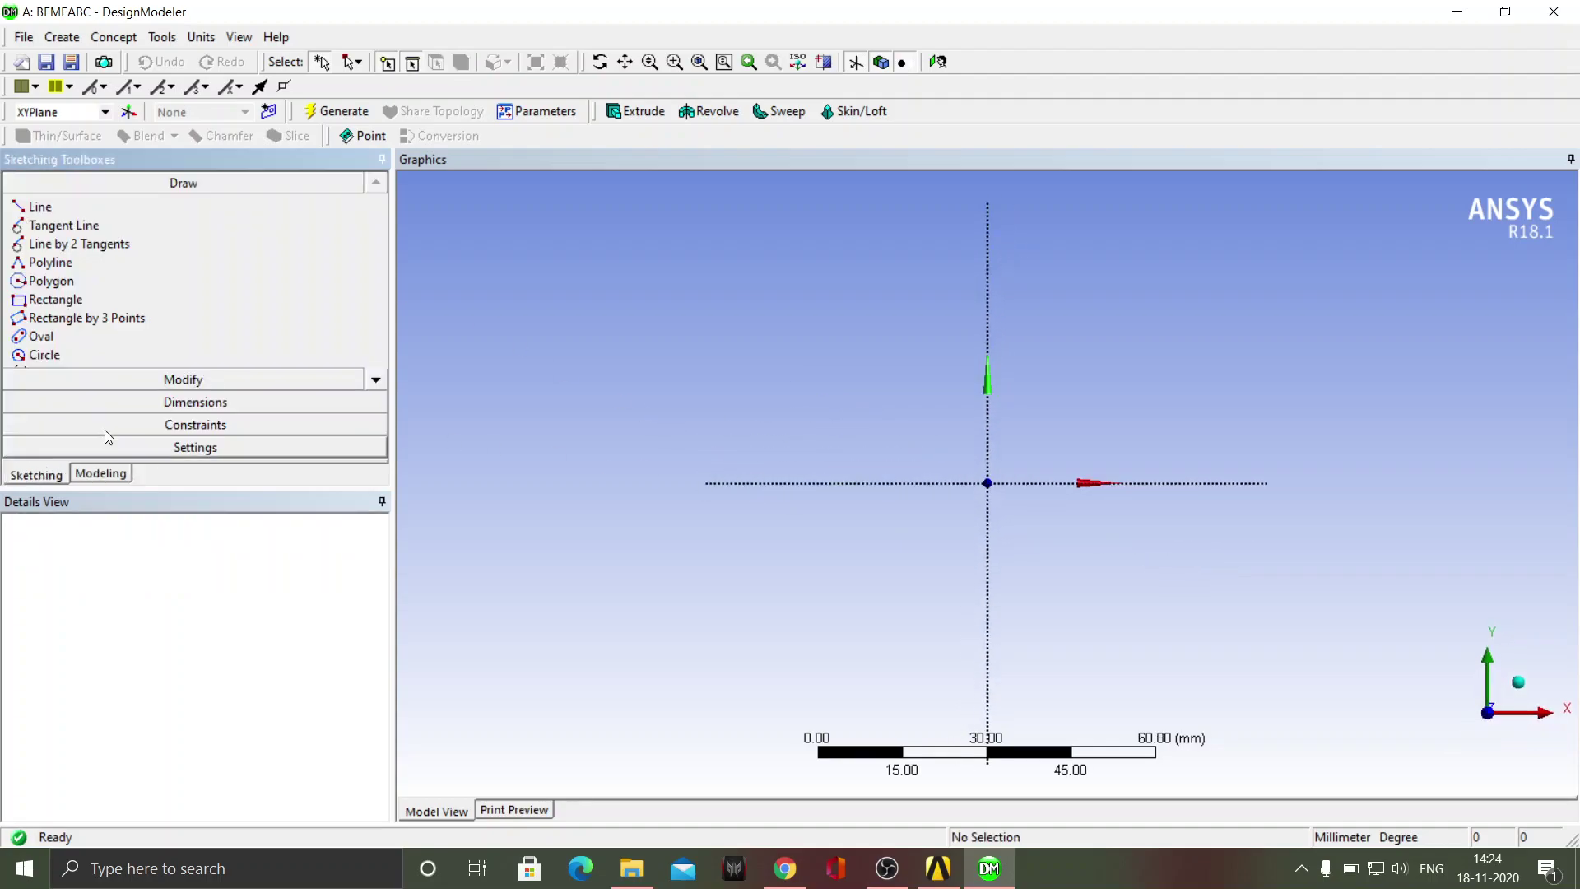
click(45, 355)
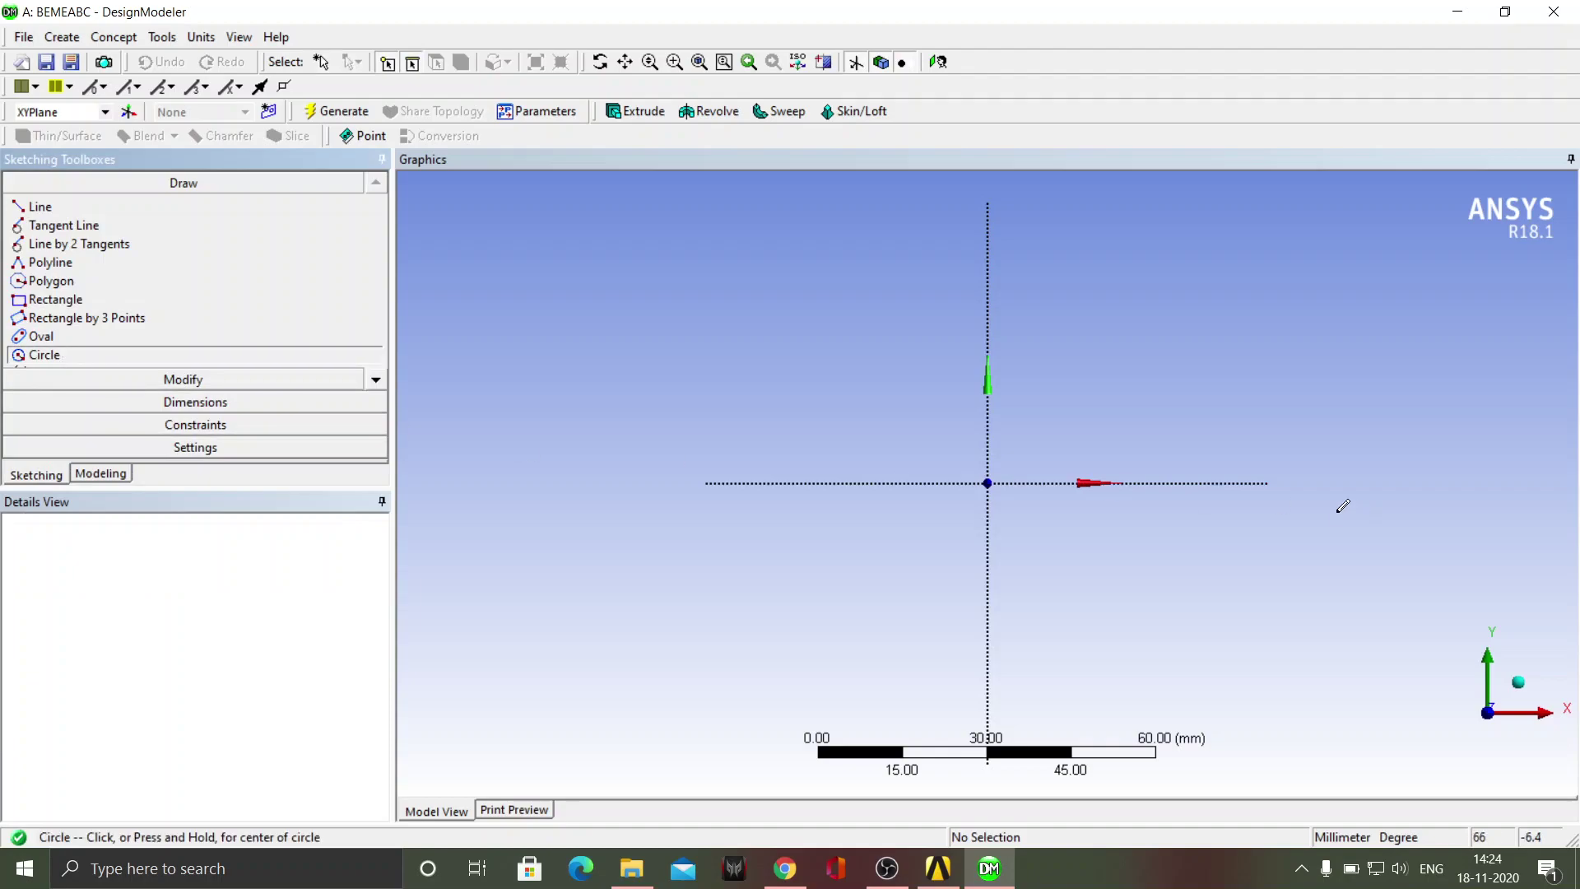
click(988, 483)
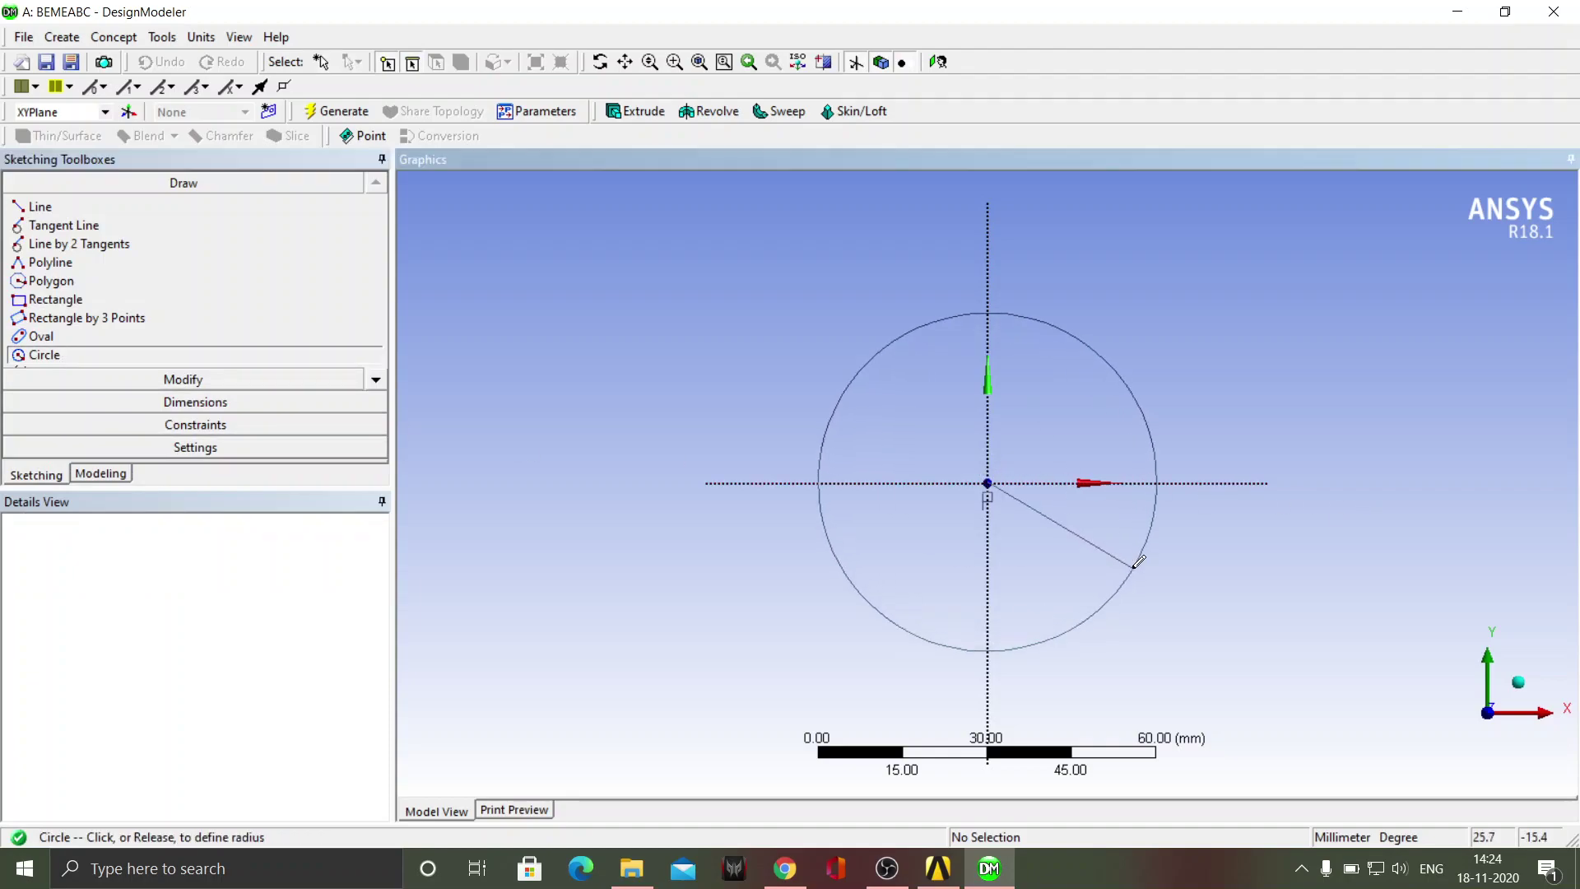
click(1138, 561)
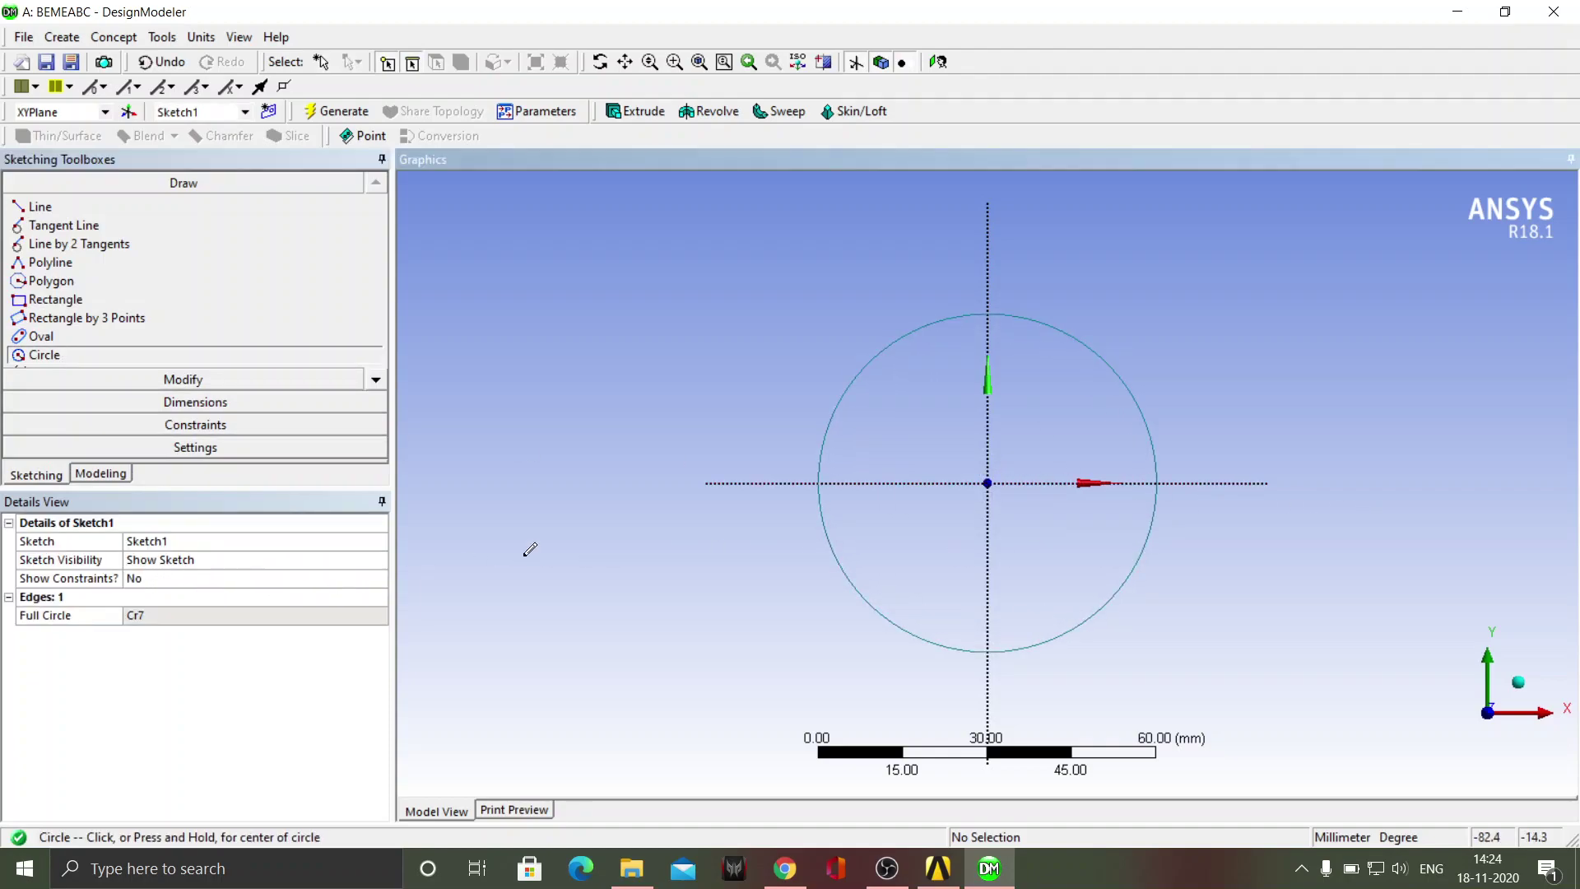
Step: Dimension the circle's diameter and set it to 30 mm
click(195, 403)
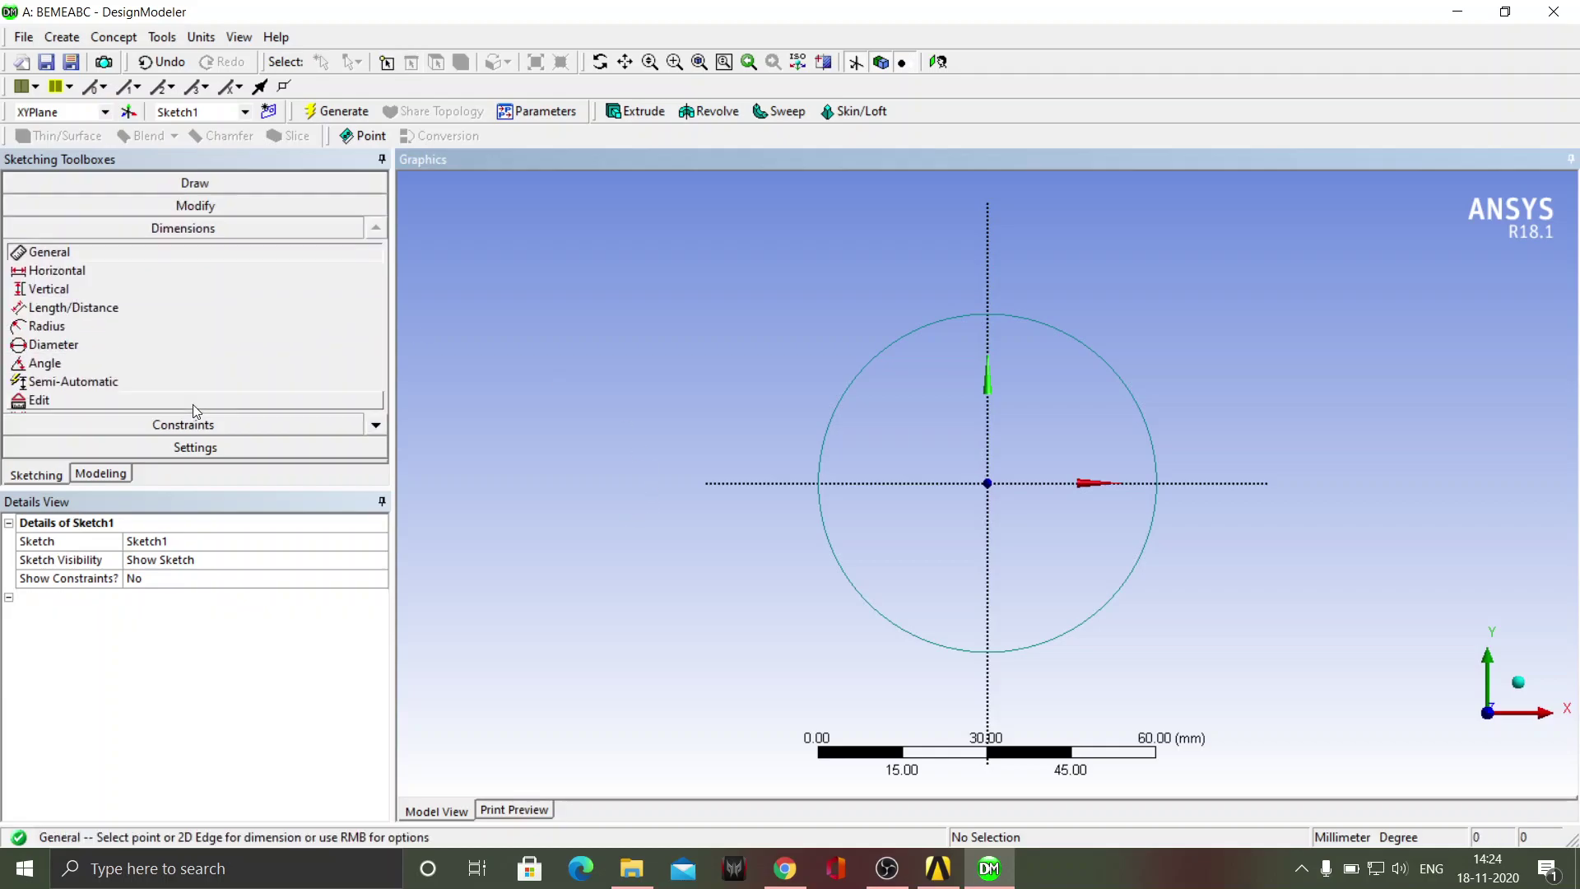
click(1134, 389)
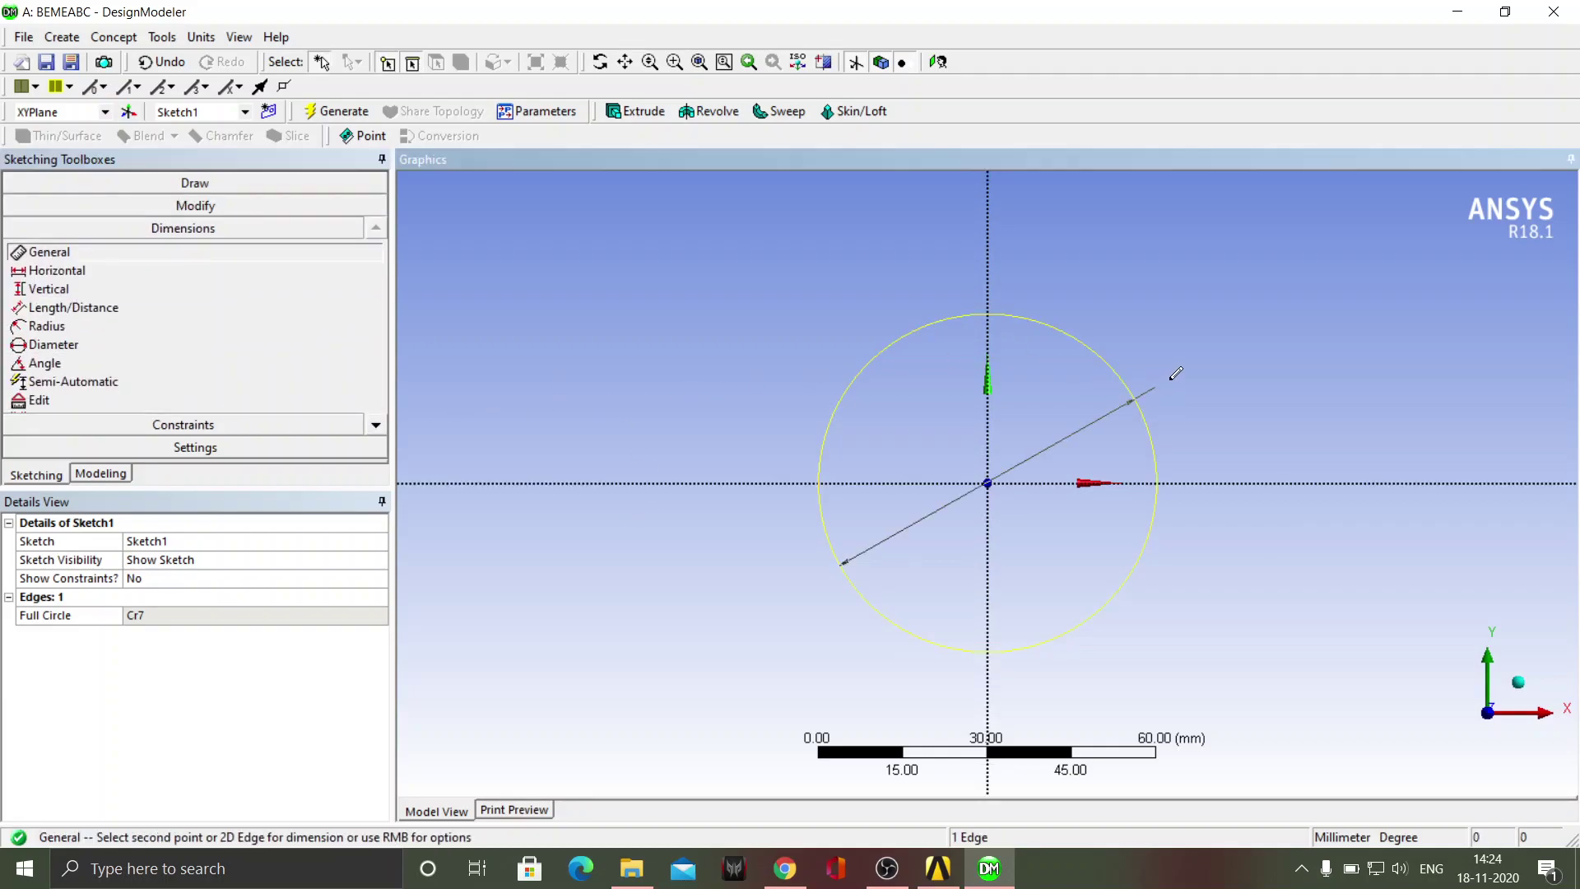
click(1171, 382)
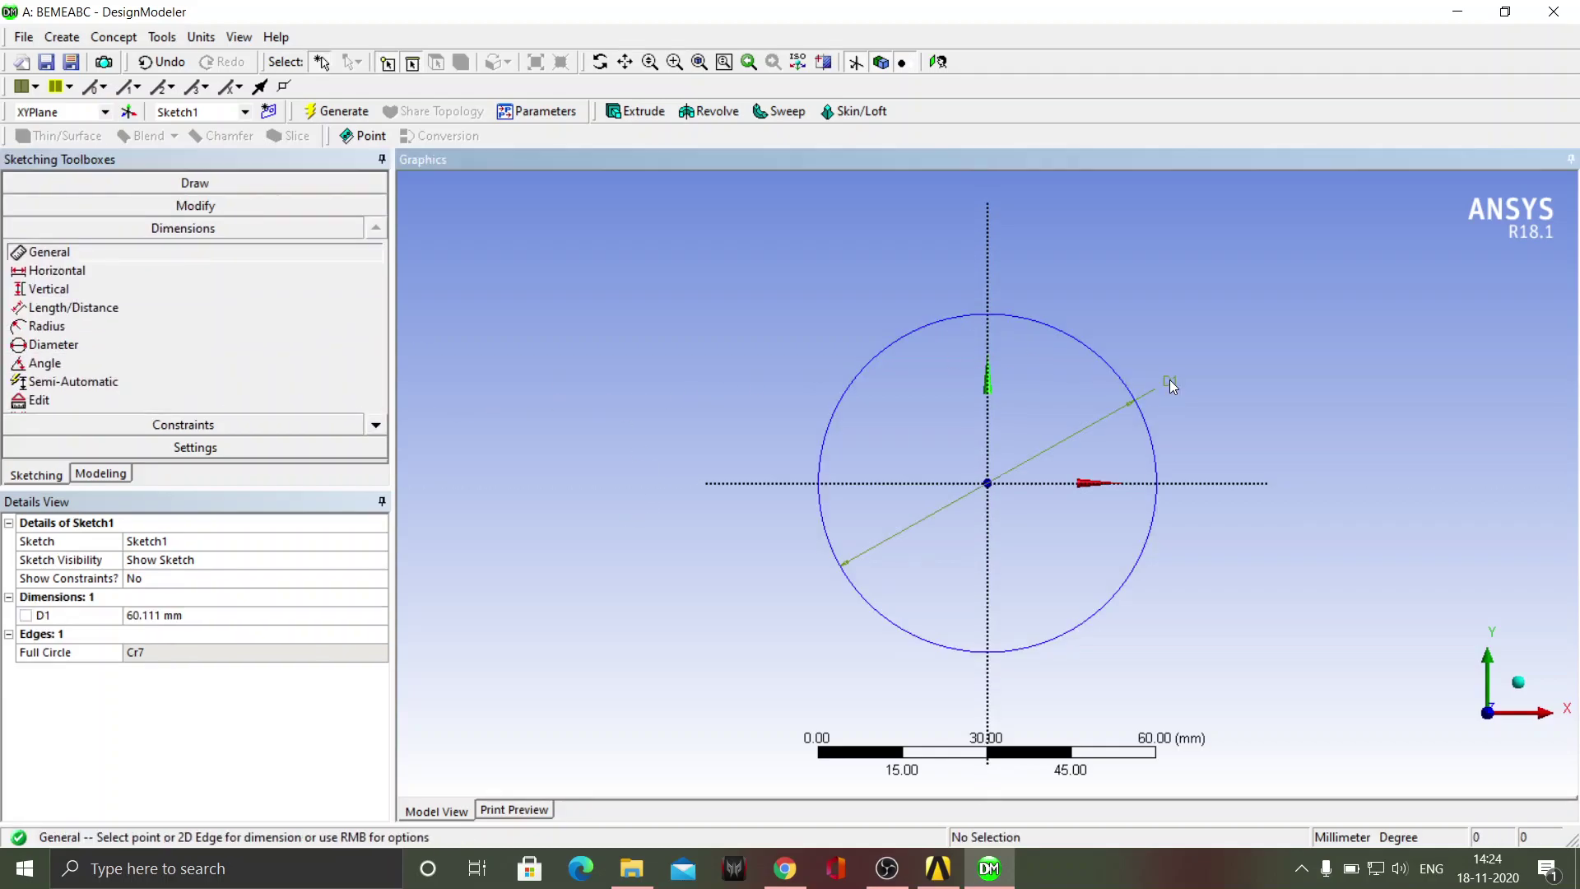
click(207, 619)
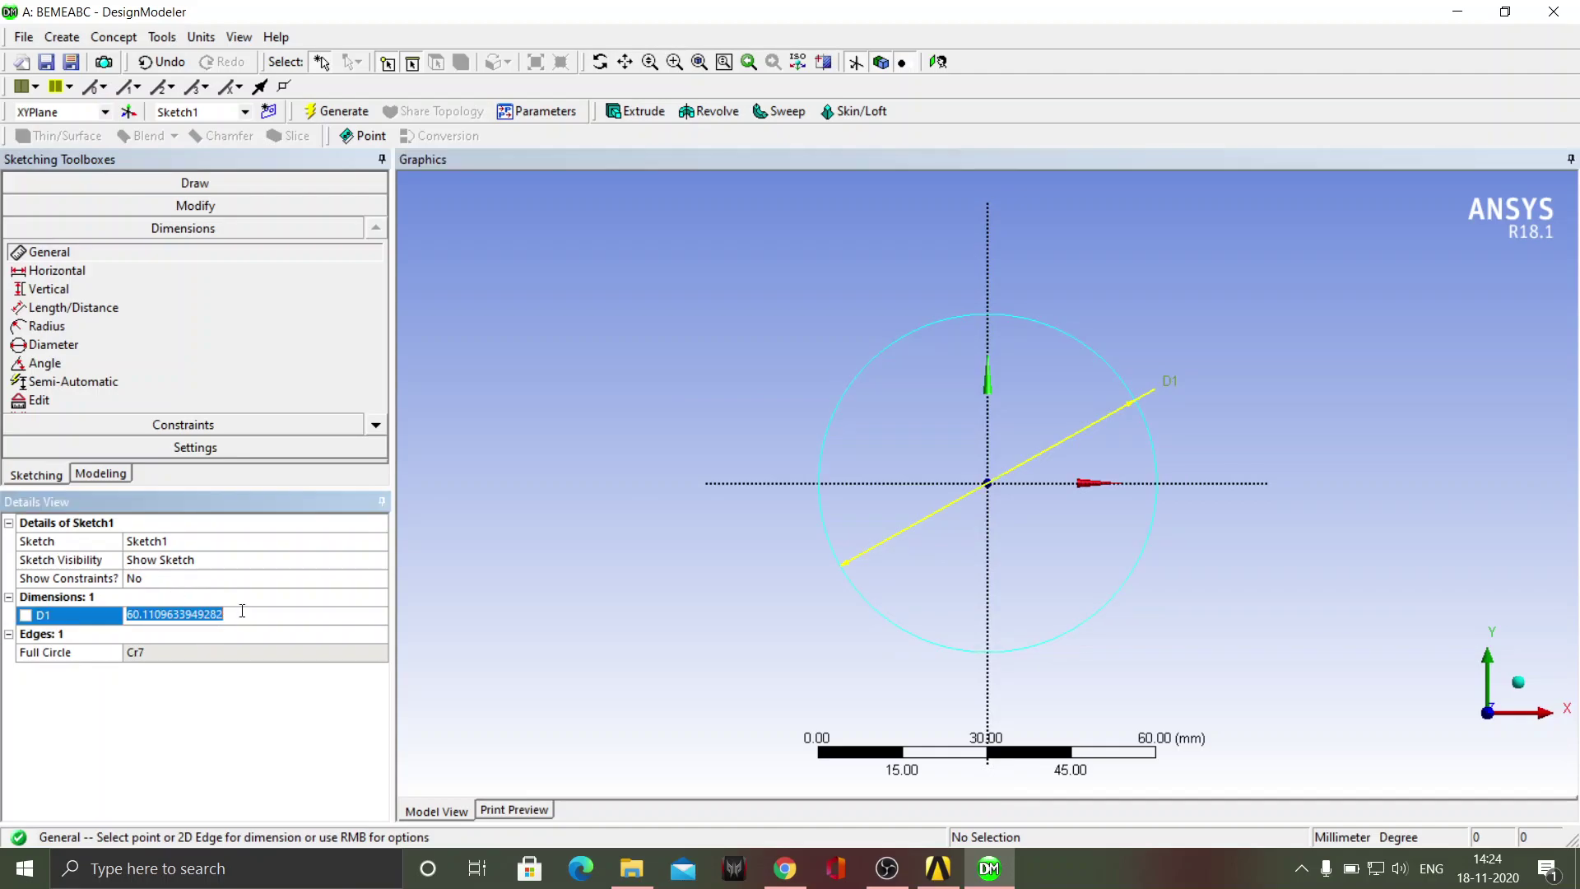
text(30)
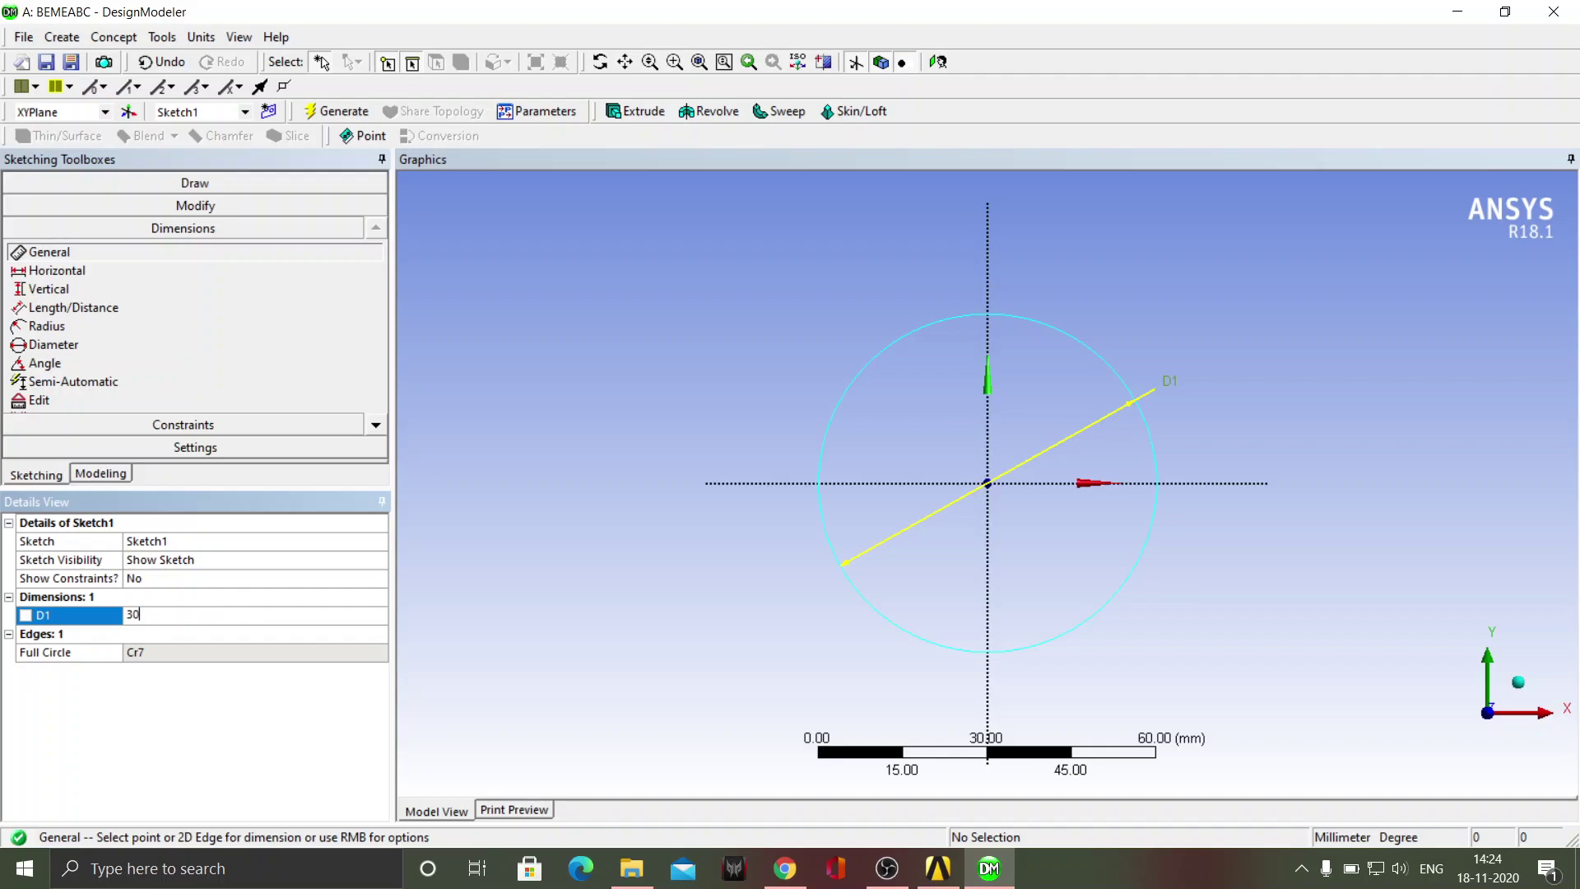
key(Return)
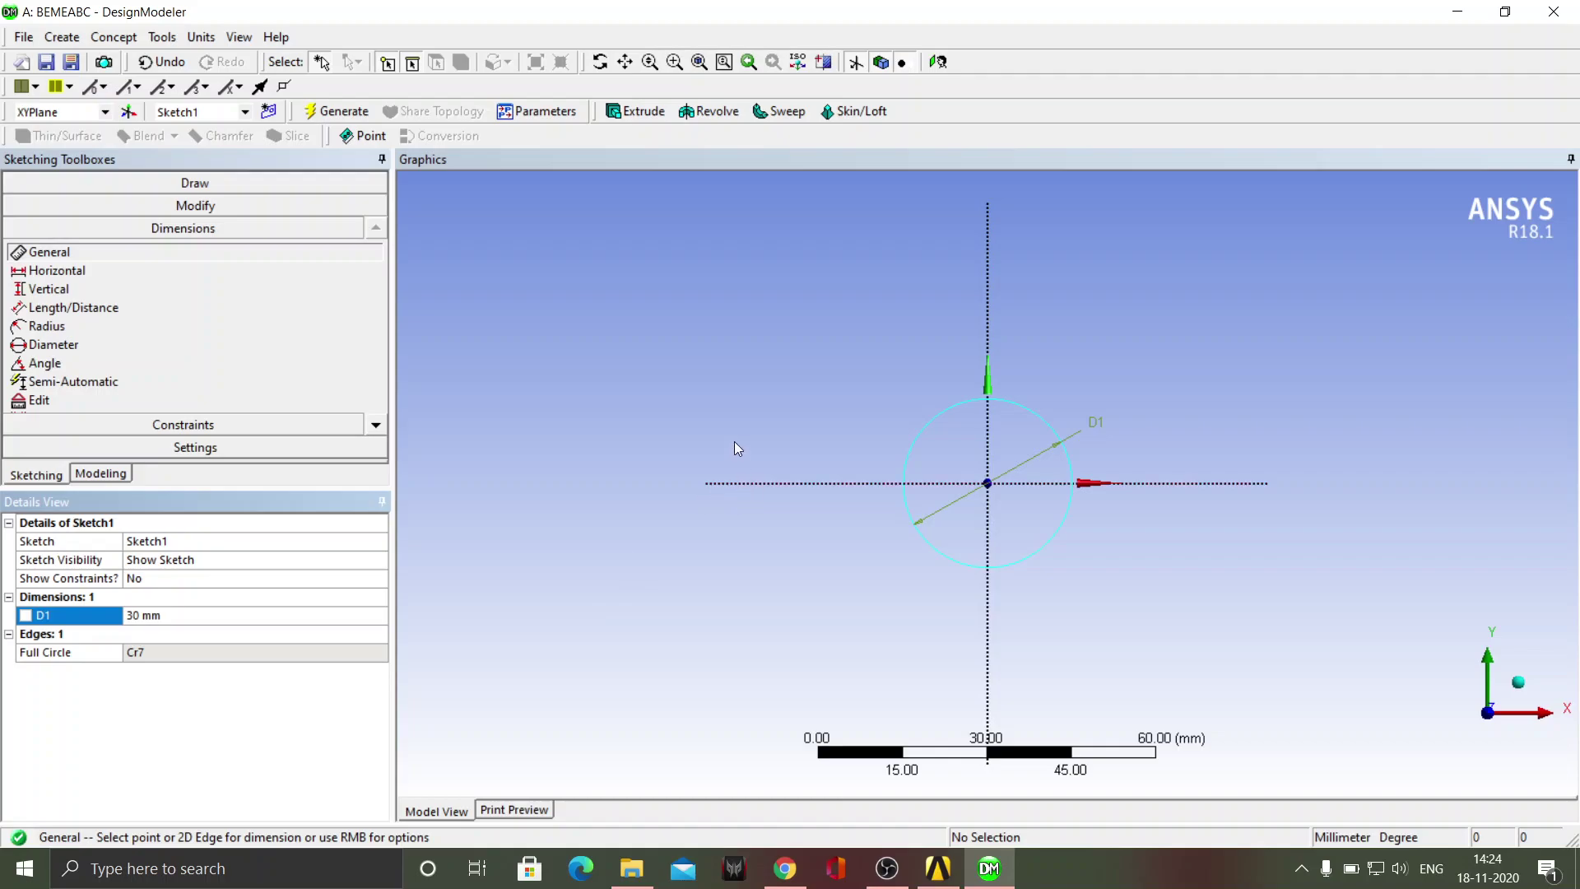
Step: Extrude the circle sketch to a fixed depth of 50 mm as added material and generate the solid cylinder
click(638, 113)
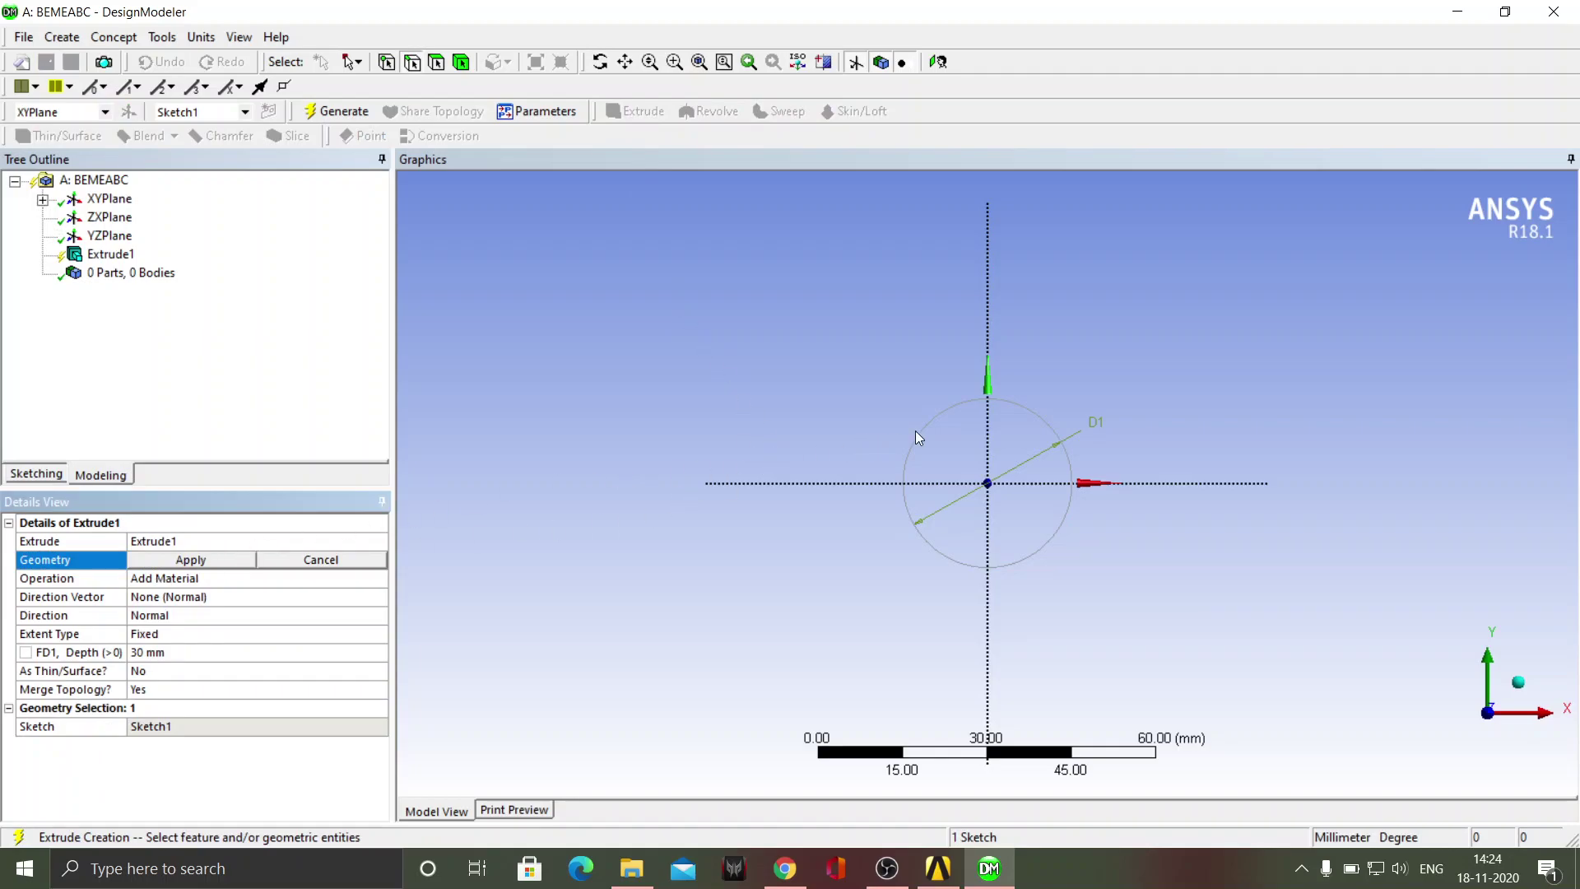
mouse_move(906, 421)
middle_down()
mouse_move(871, 420)
mouse_move(944, 443)
middle_up()
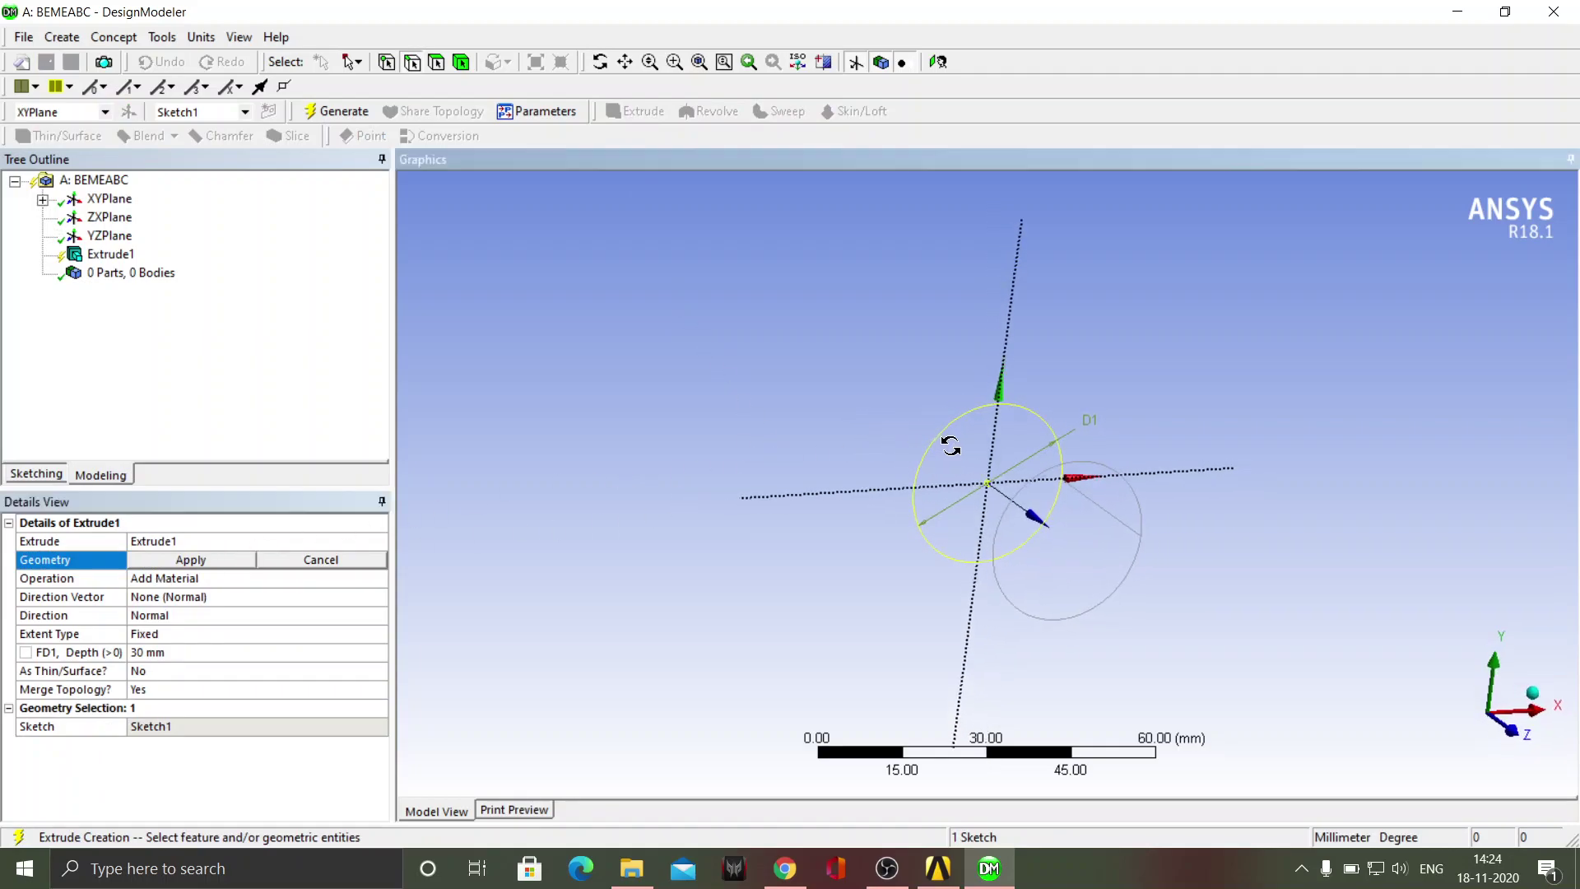
click(198, 559)
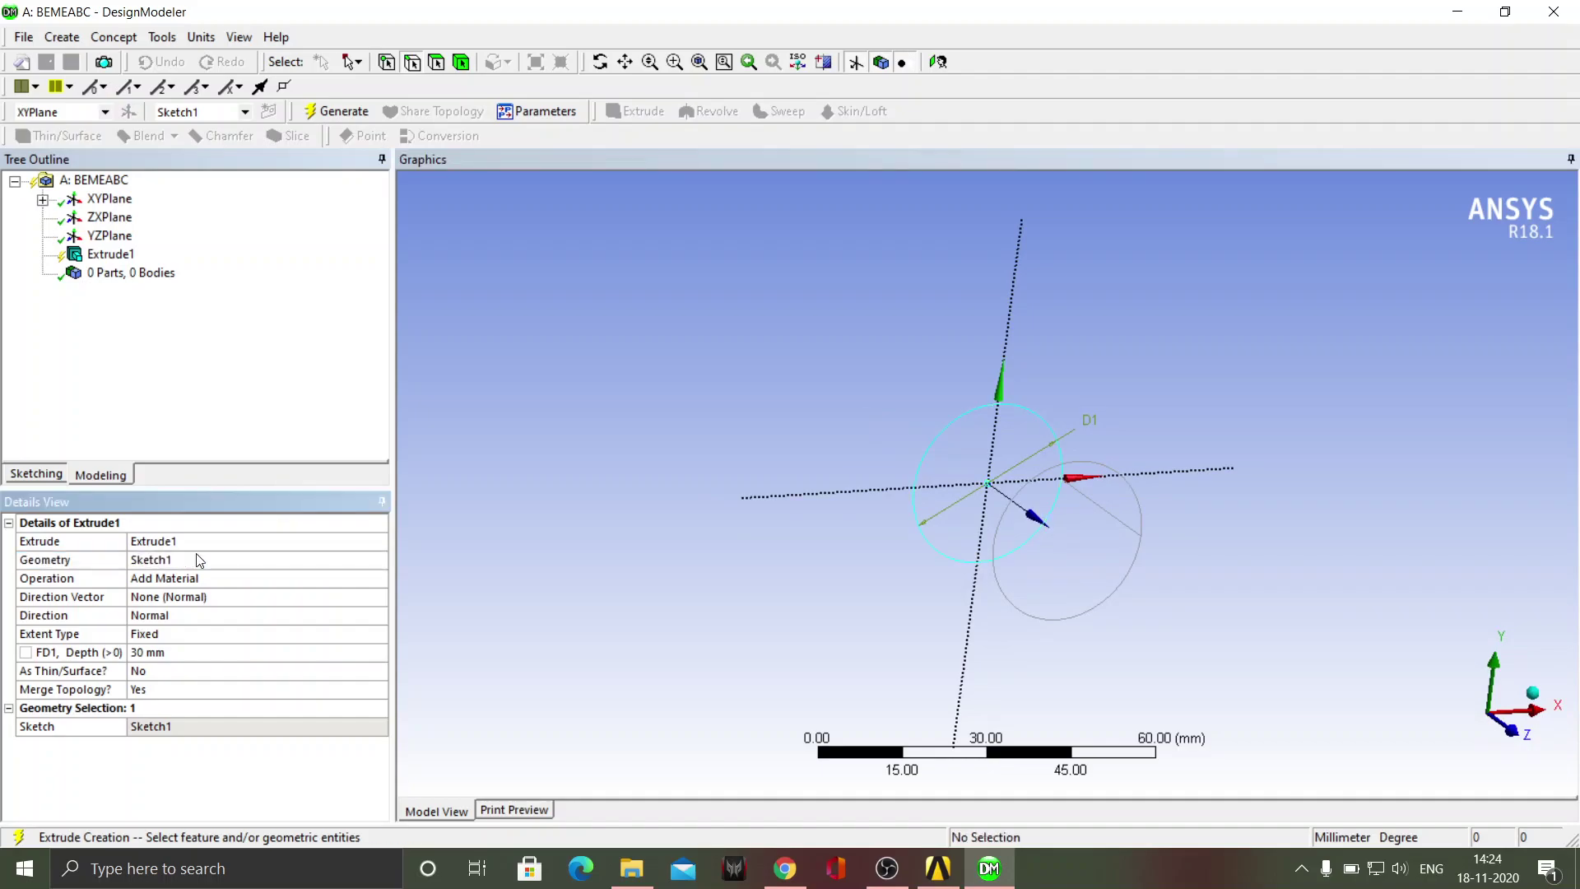
click(194, 655)
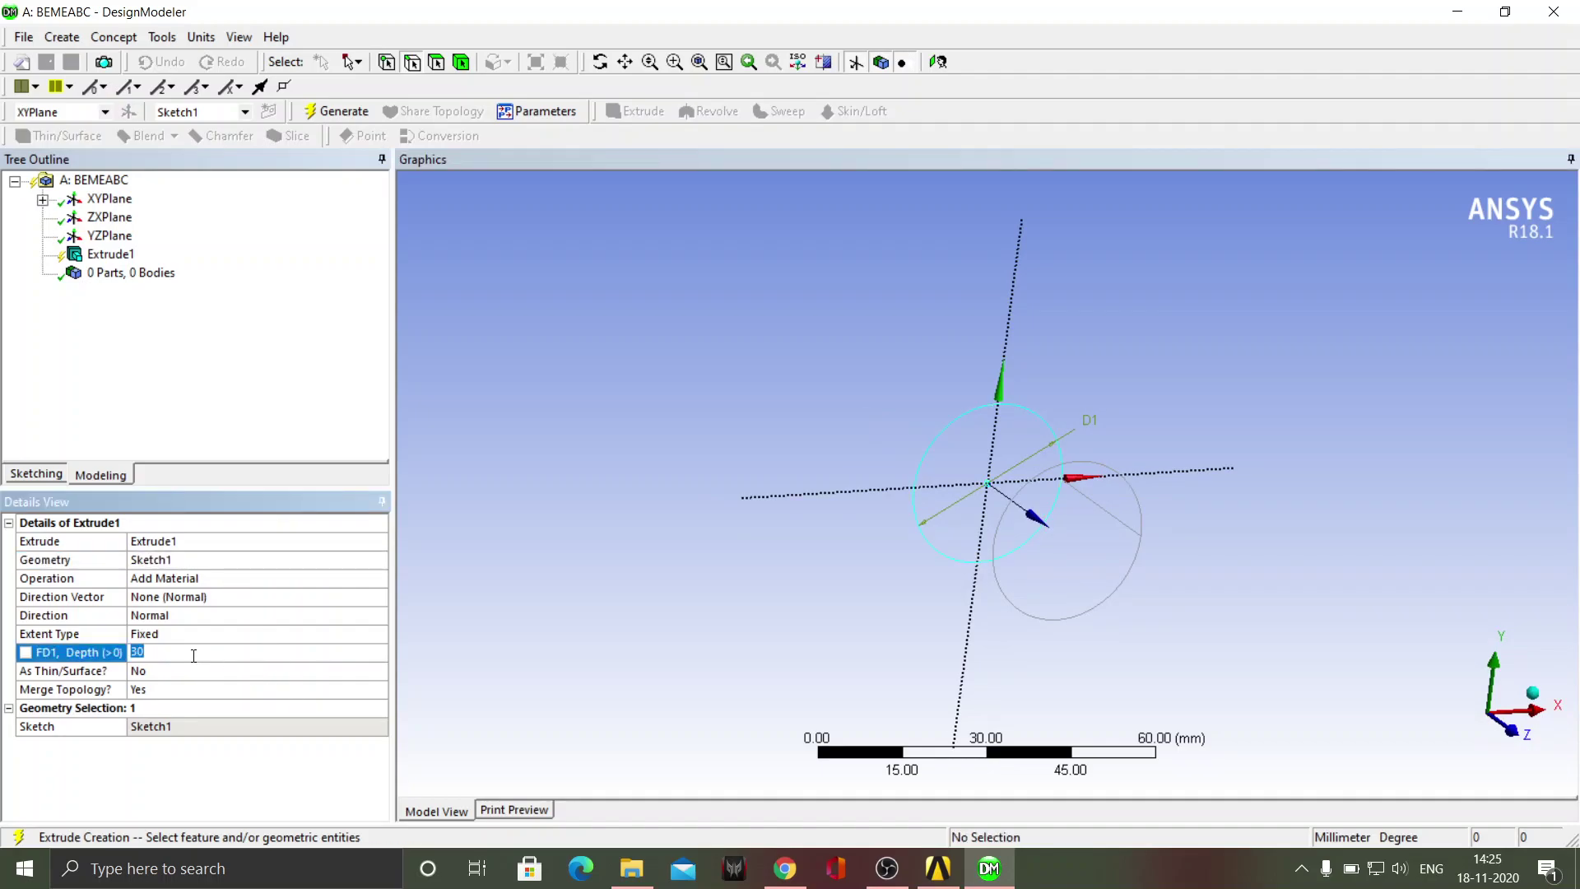
text(50)
key(Return)
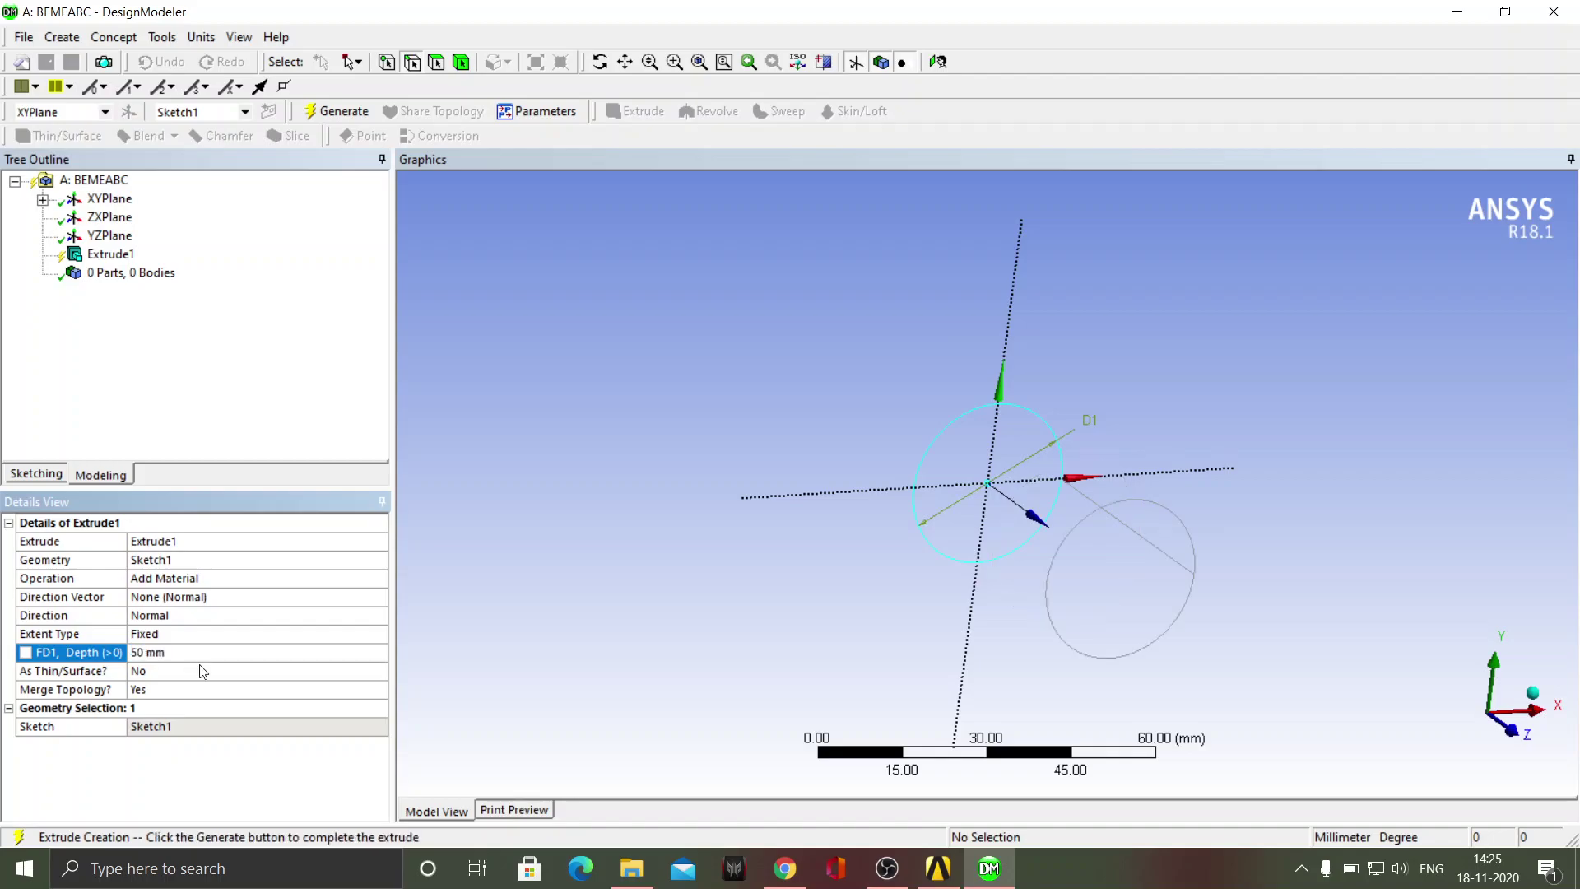
click(325, 112)
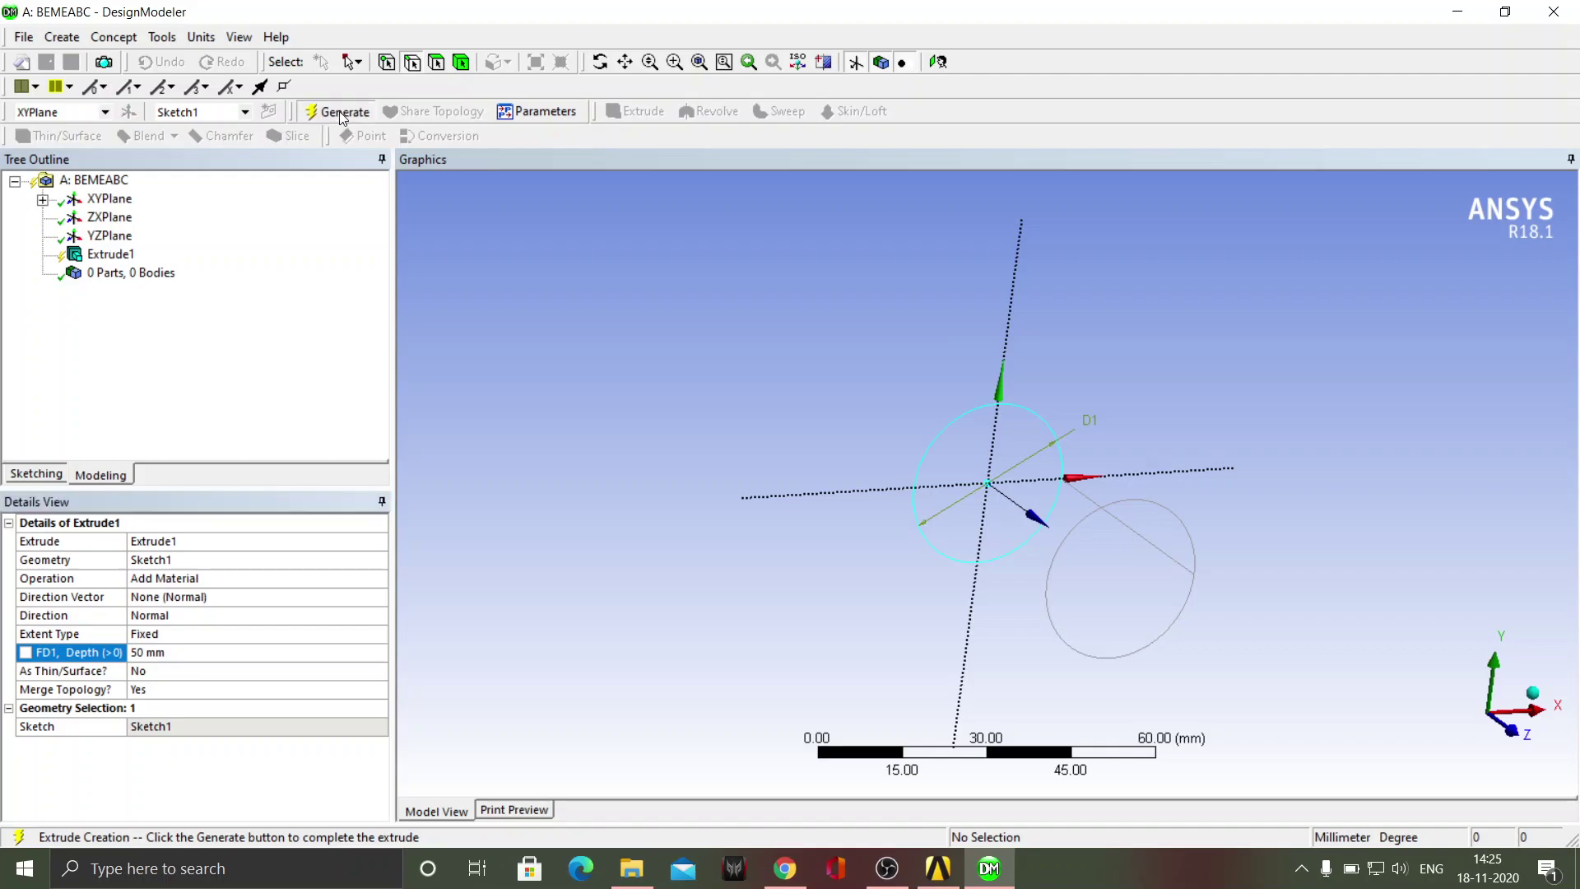
Step: Face the cylinder's free end face and sketch a circle about 17 mm in diameter on it, centred on the axis
middle_drag(708, 400, 663, 431)
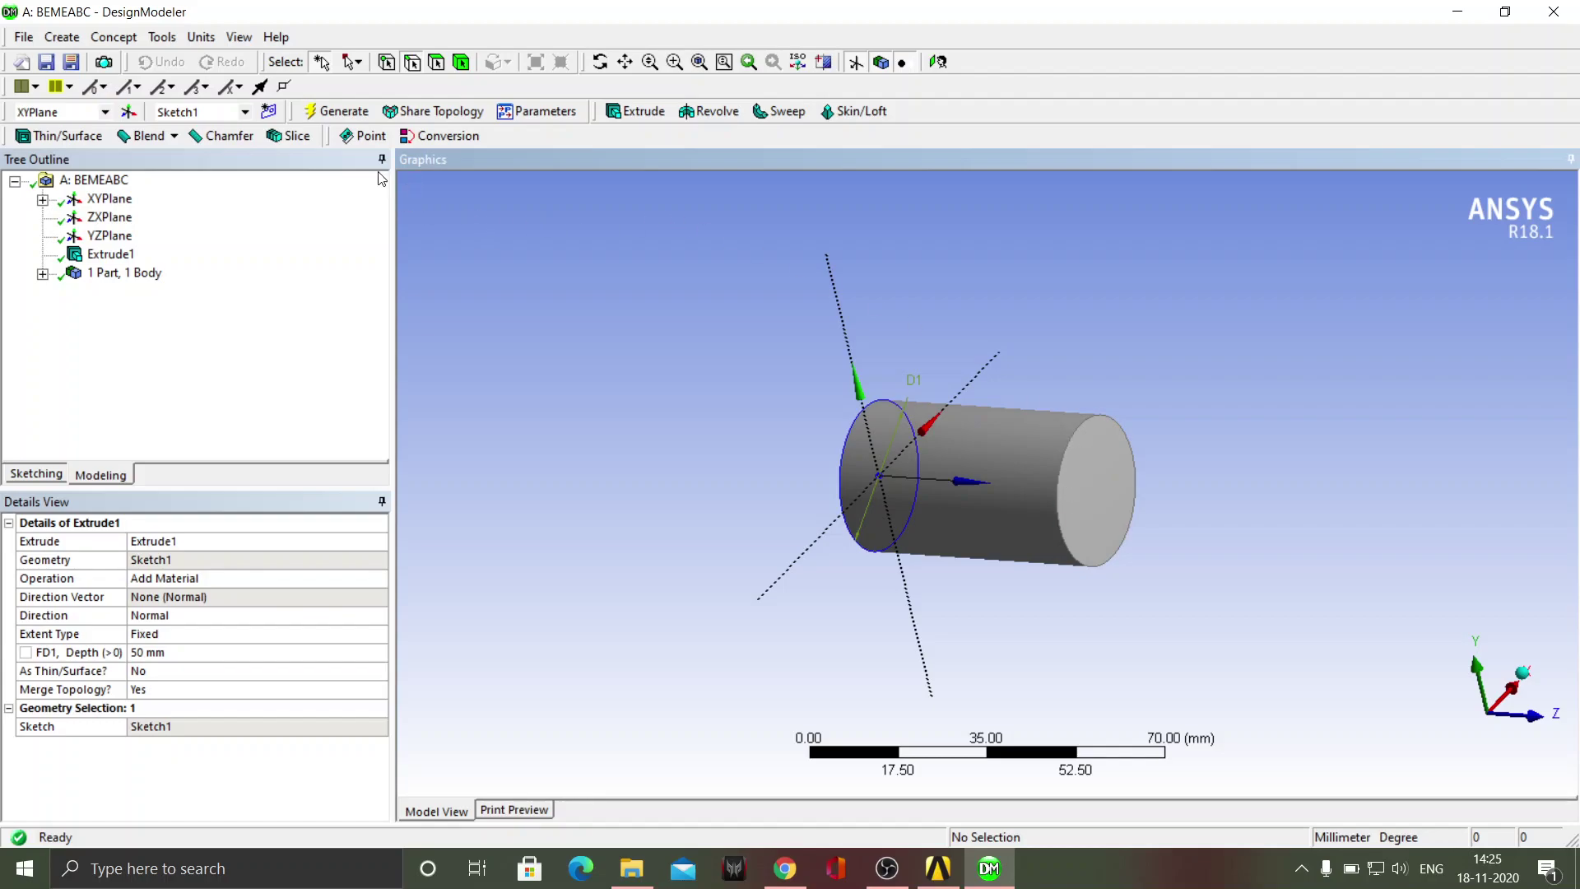
click(437, 63)
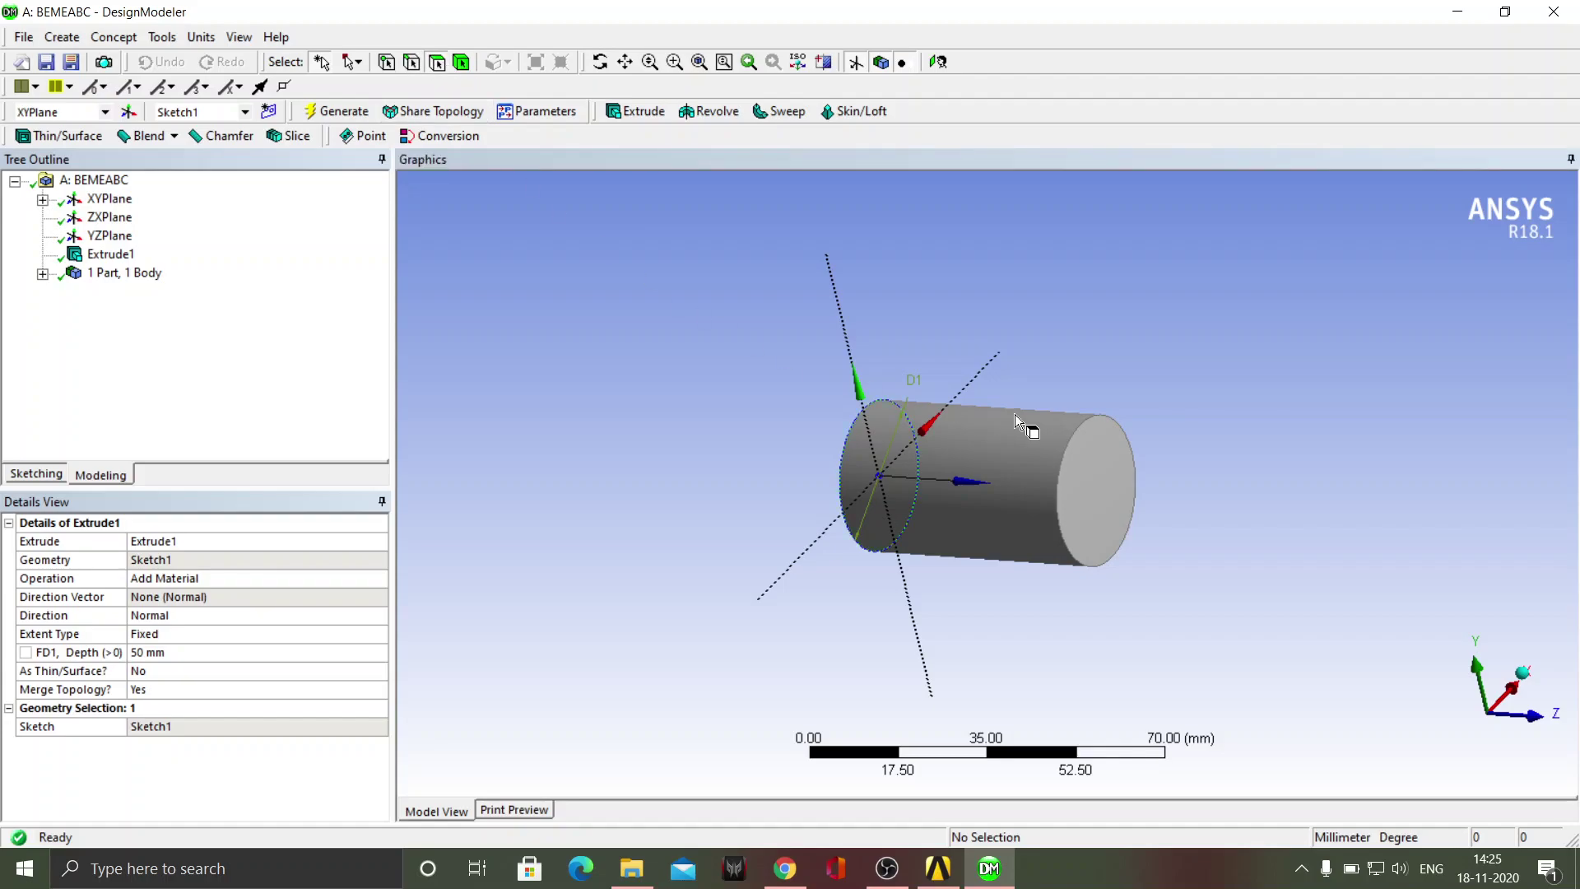
click(1104, 472)
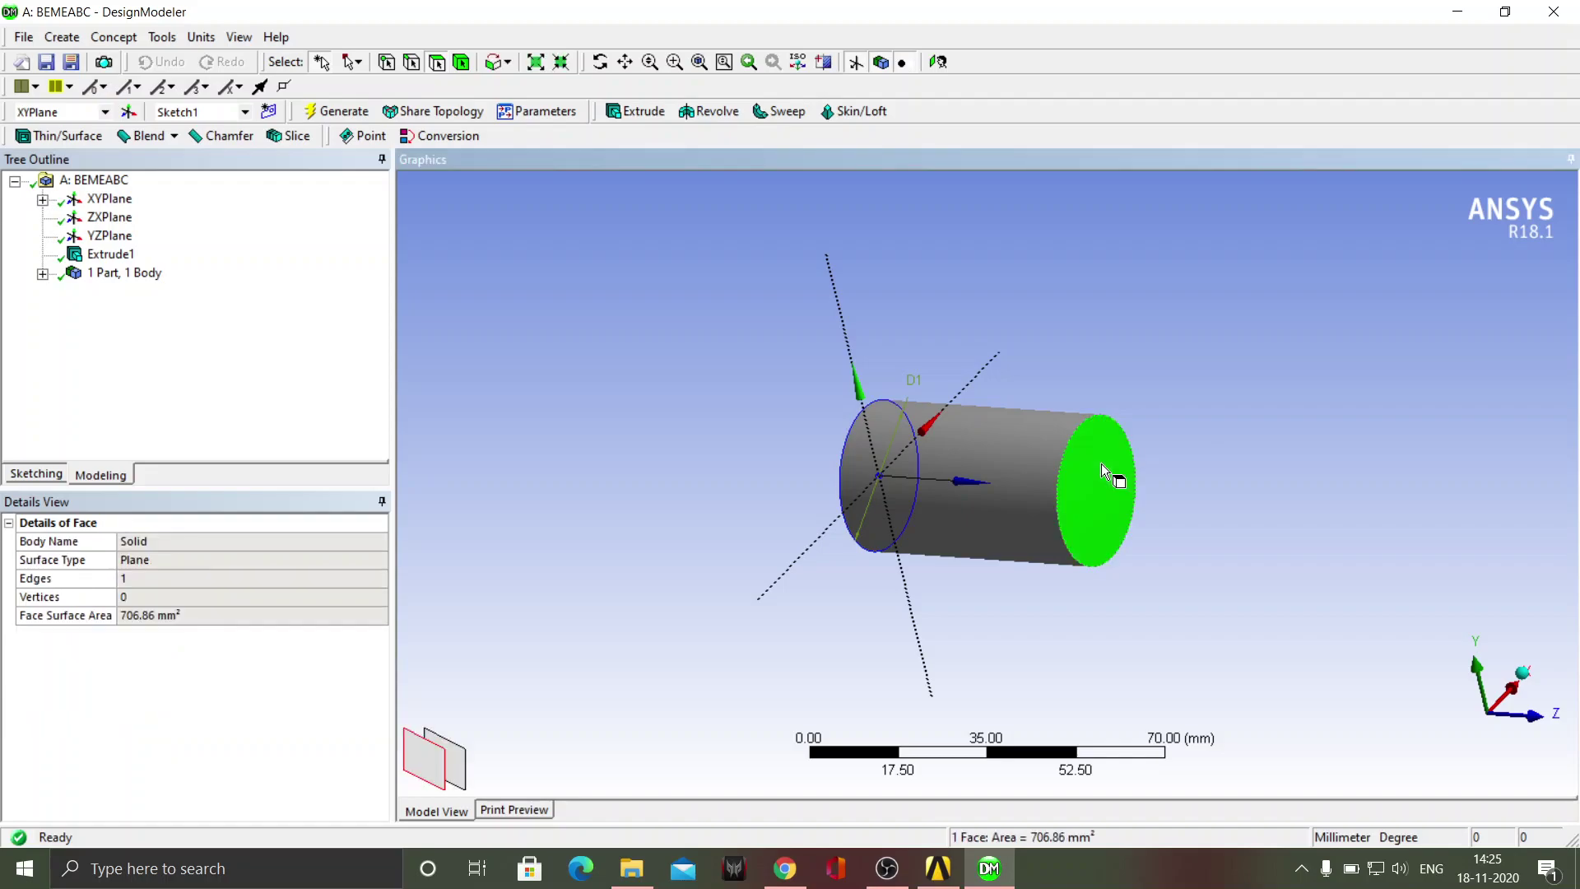
right_click(1103, 473)
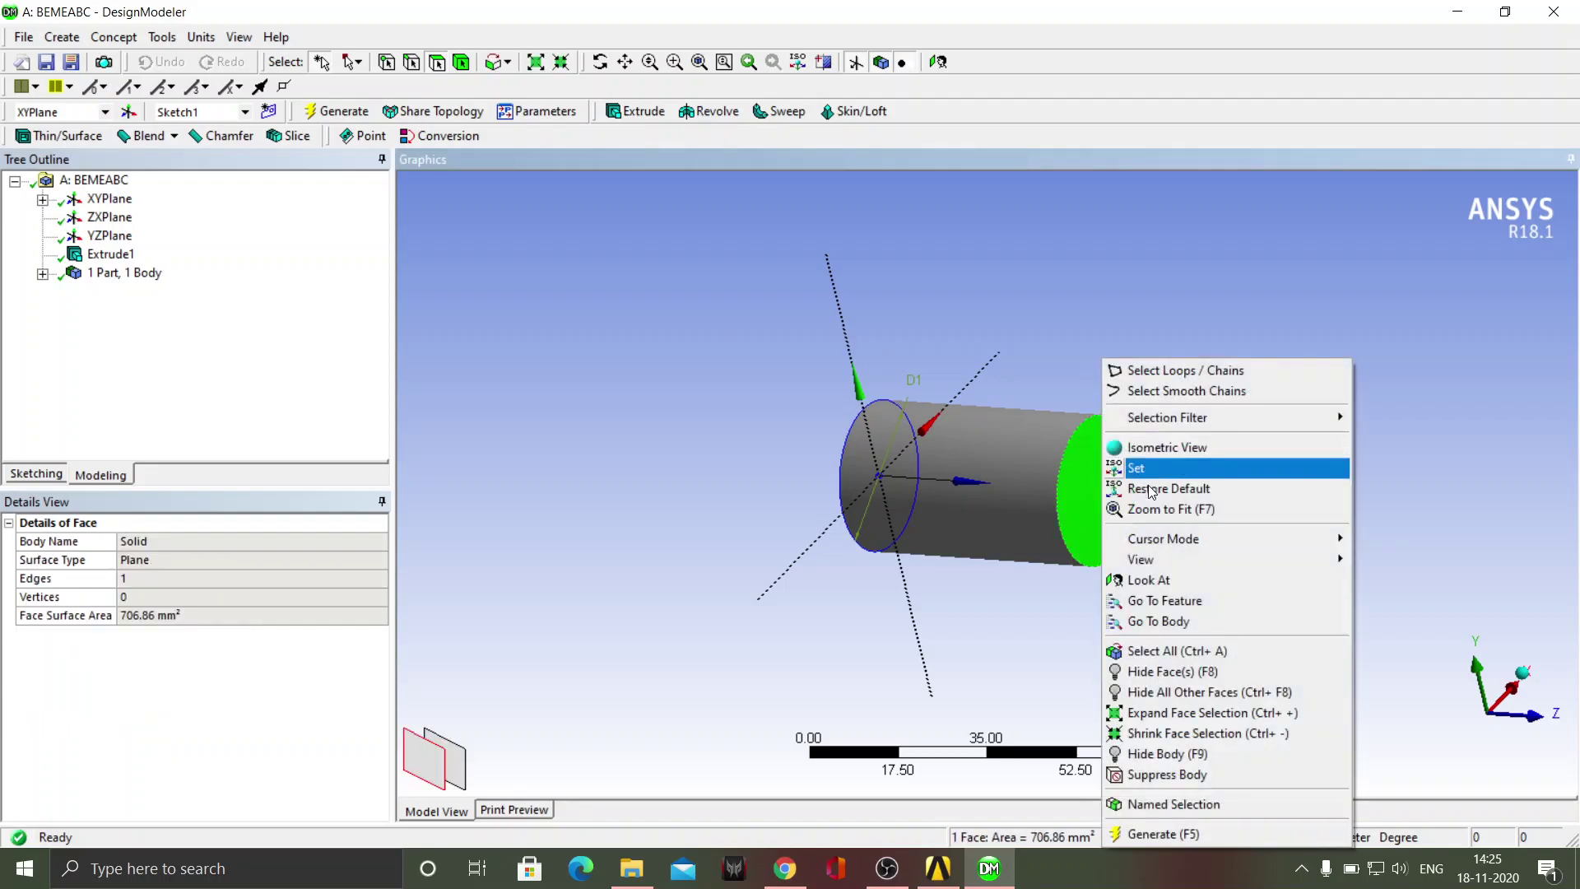
click(1186, 580)
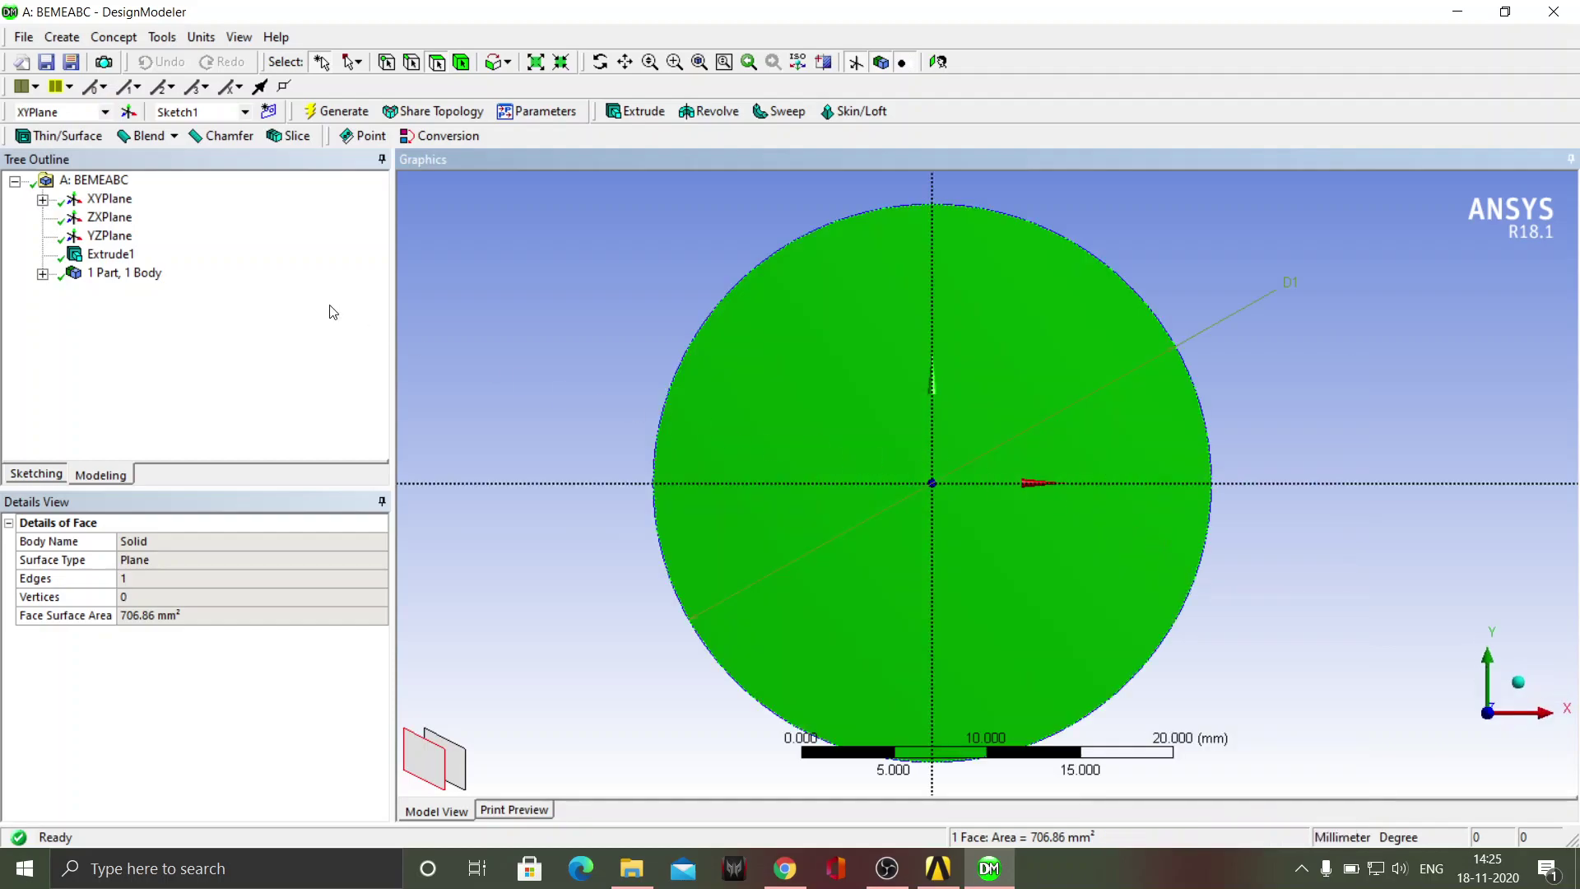
click(47, 475)
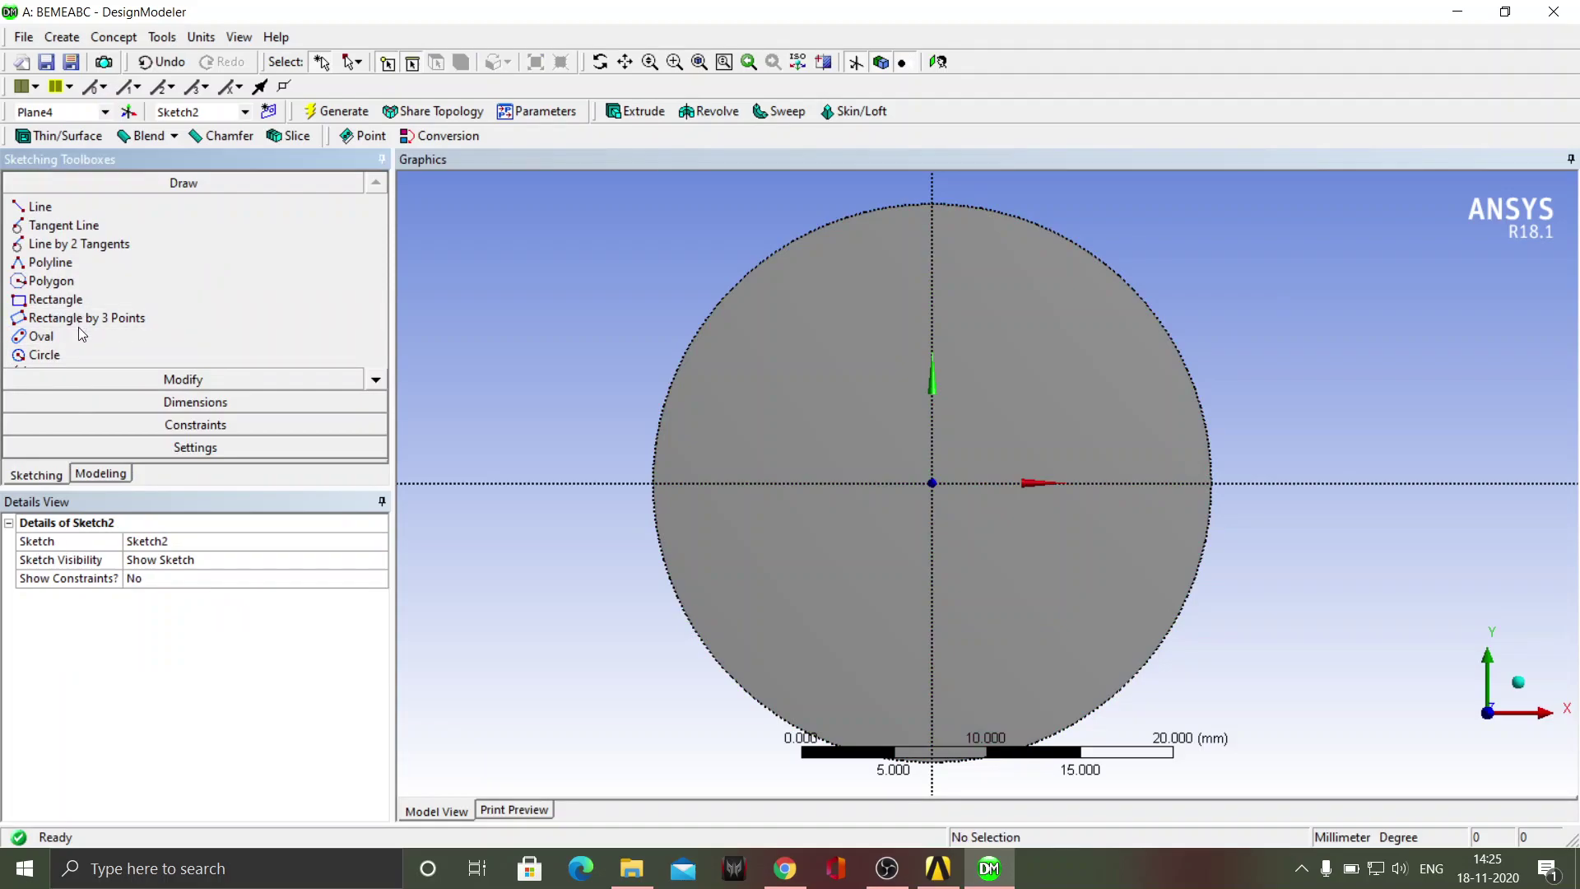
click(45, 356)
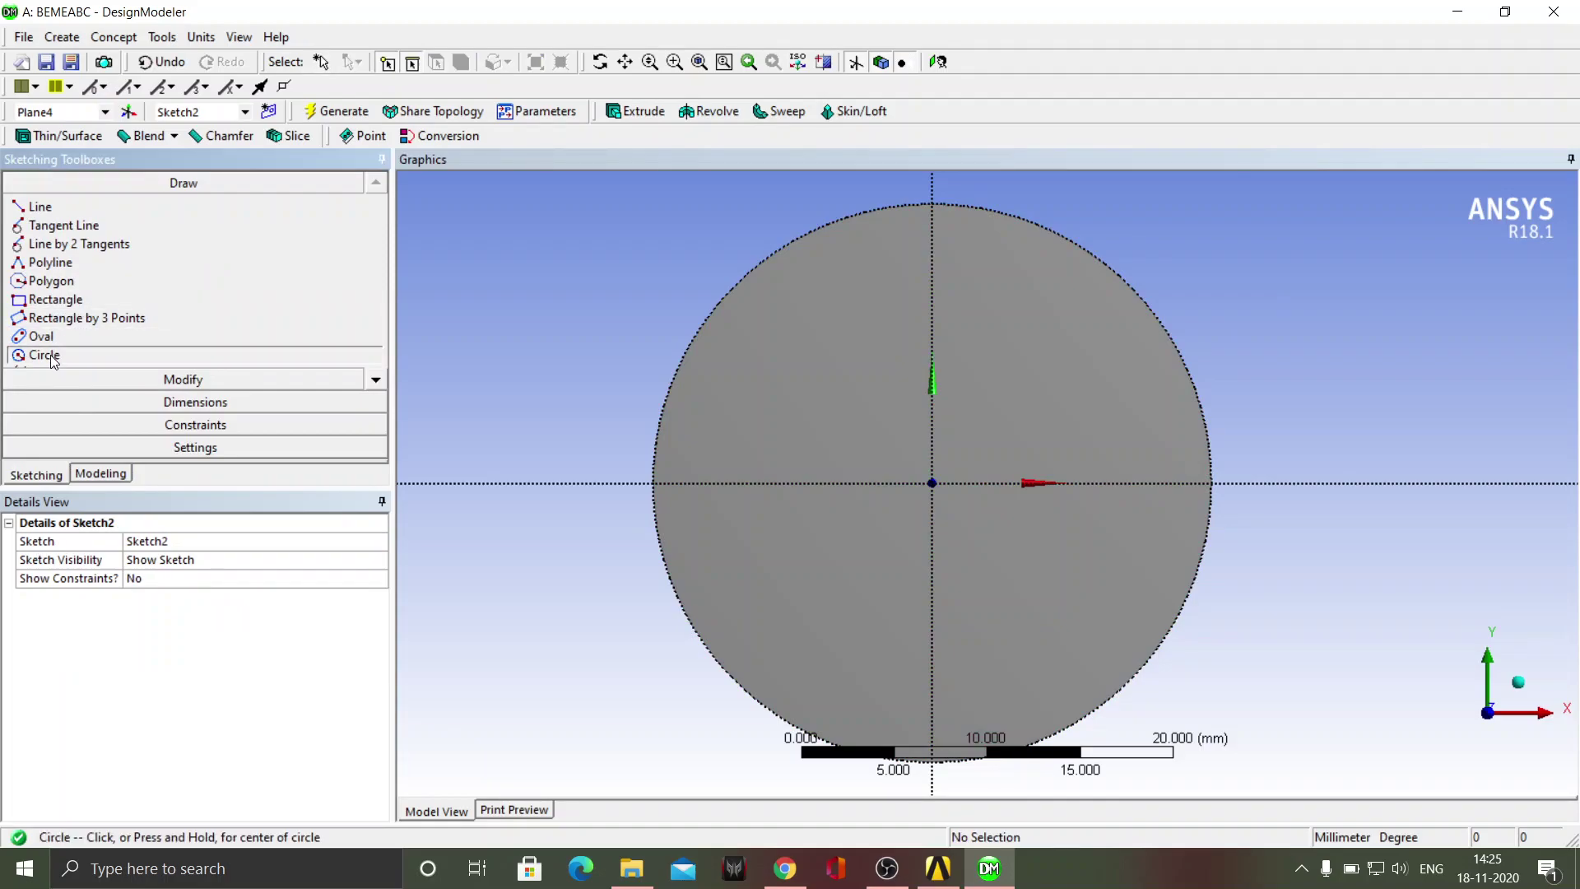
click(933, 482)
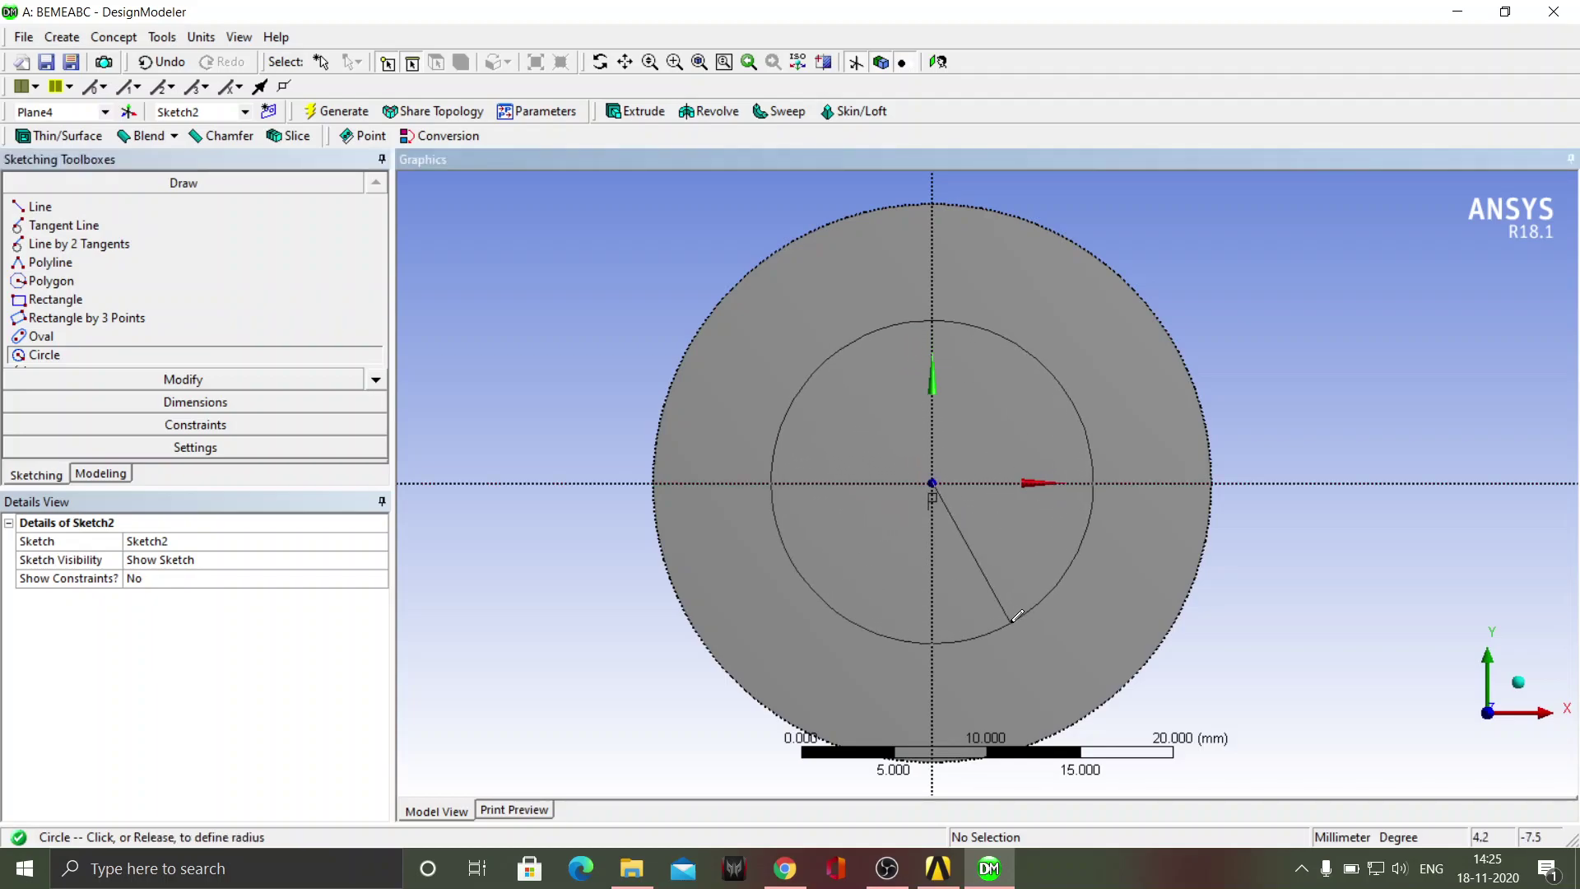
click(1017, 615)
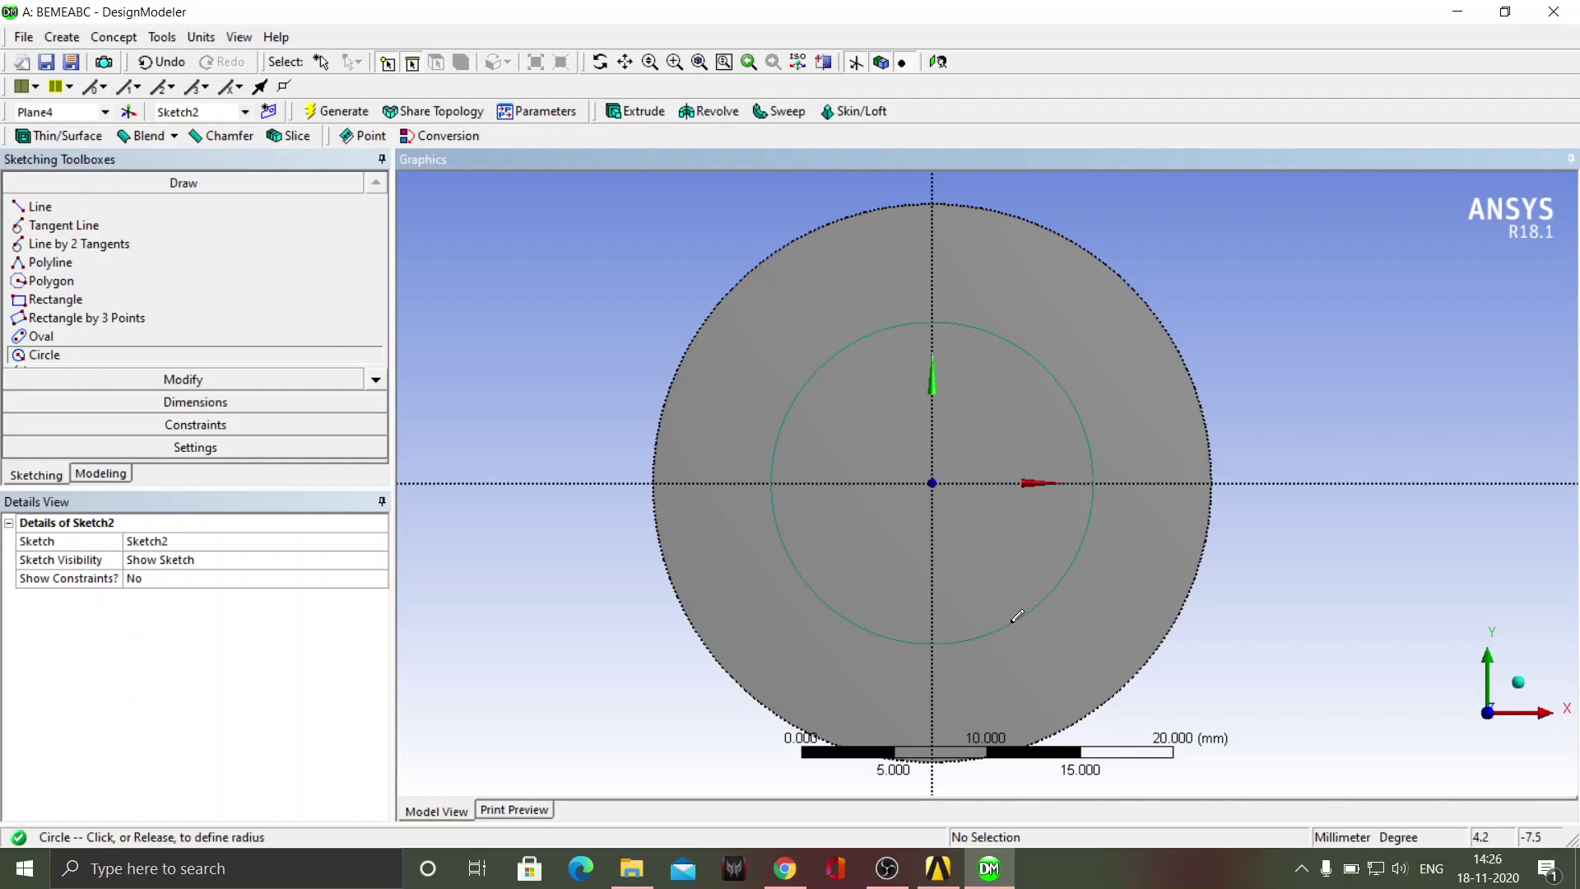
Step: Dimension the new circle's diameter and set it to 20 mm
click(213, 404)
click(1070, 402)
click(1107, 383)
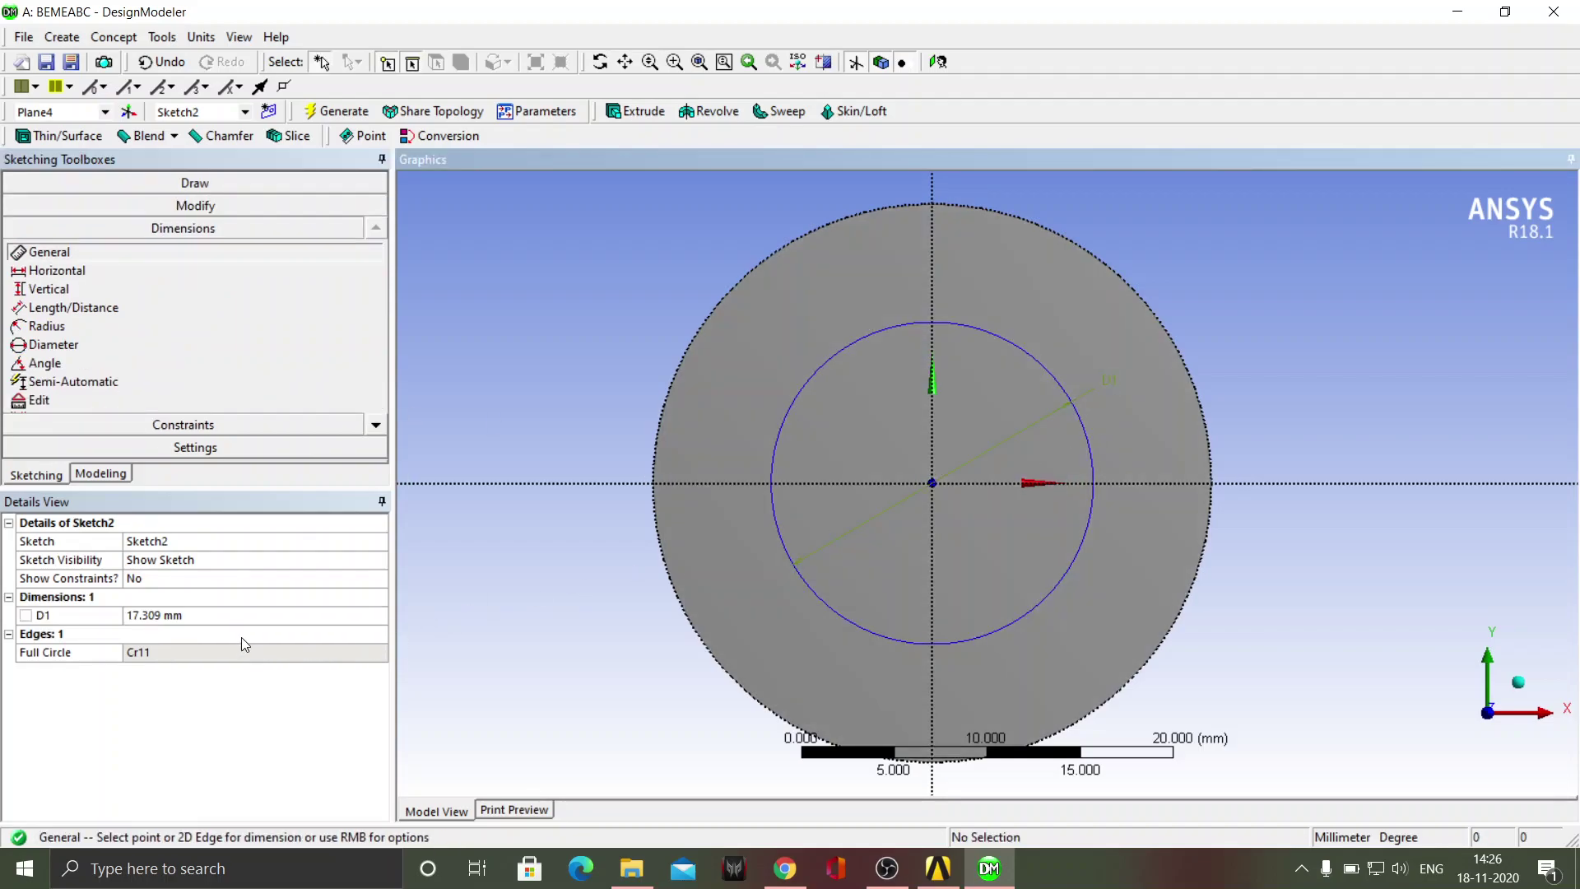
click(230, 616)
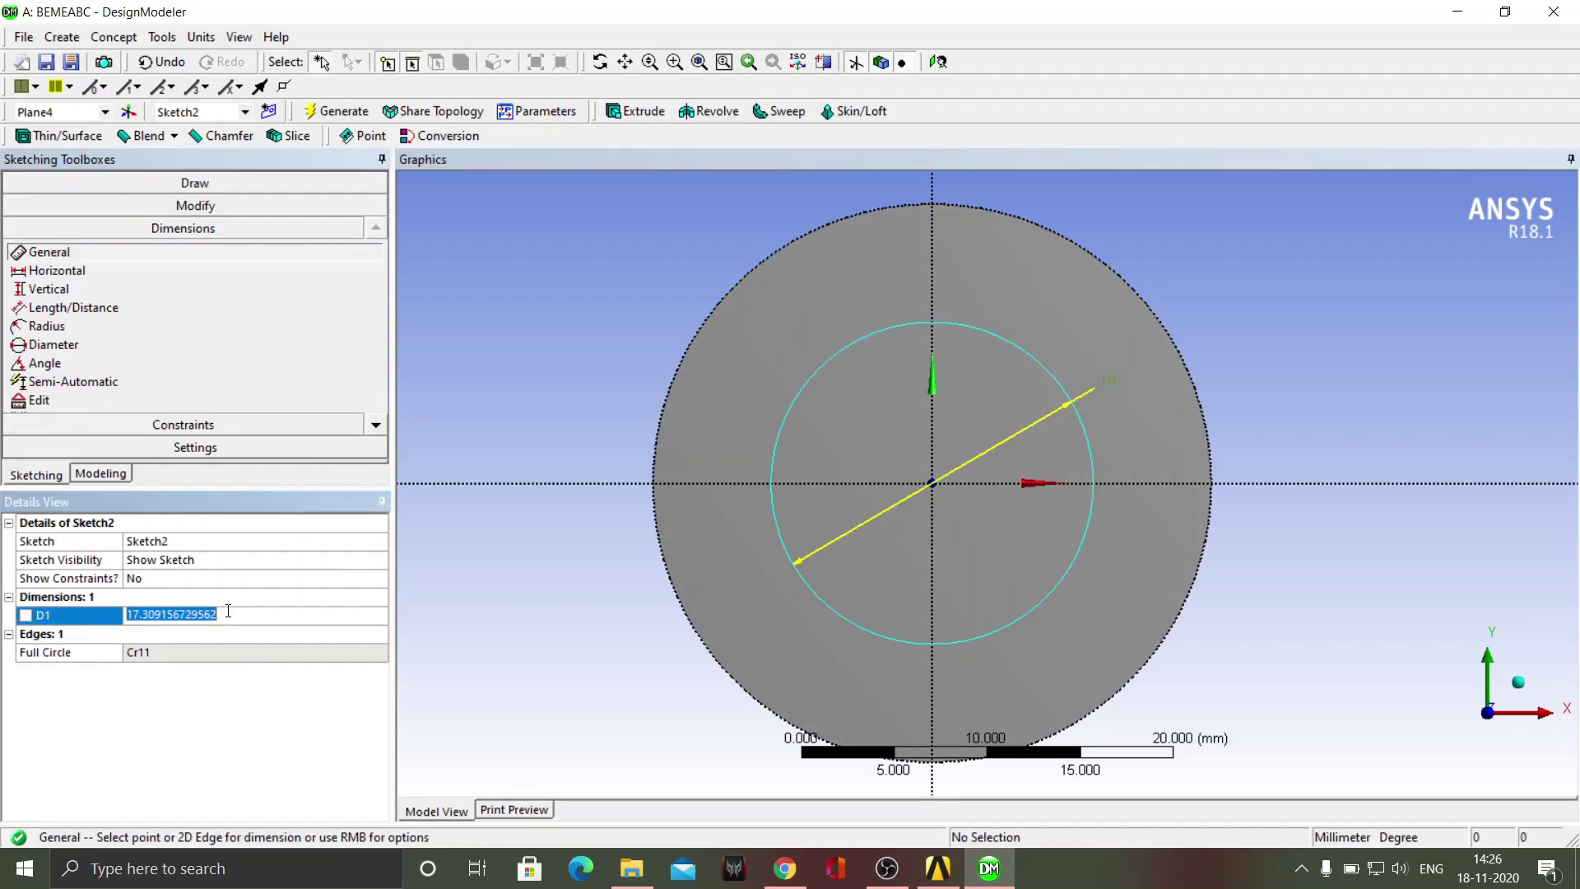
text(20)
key(Return)
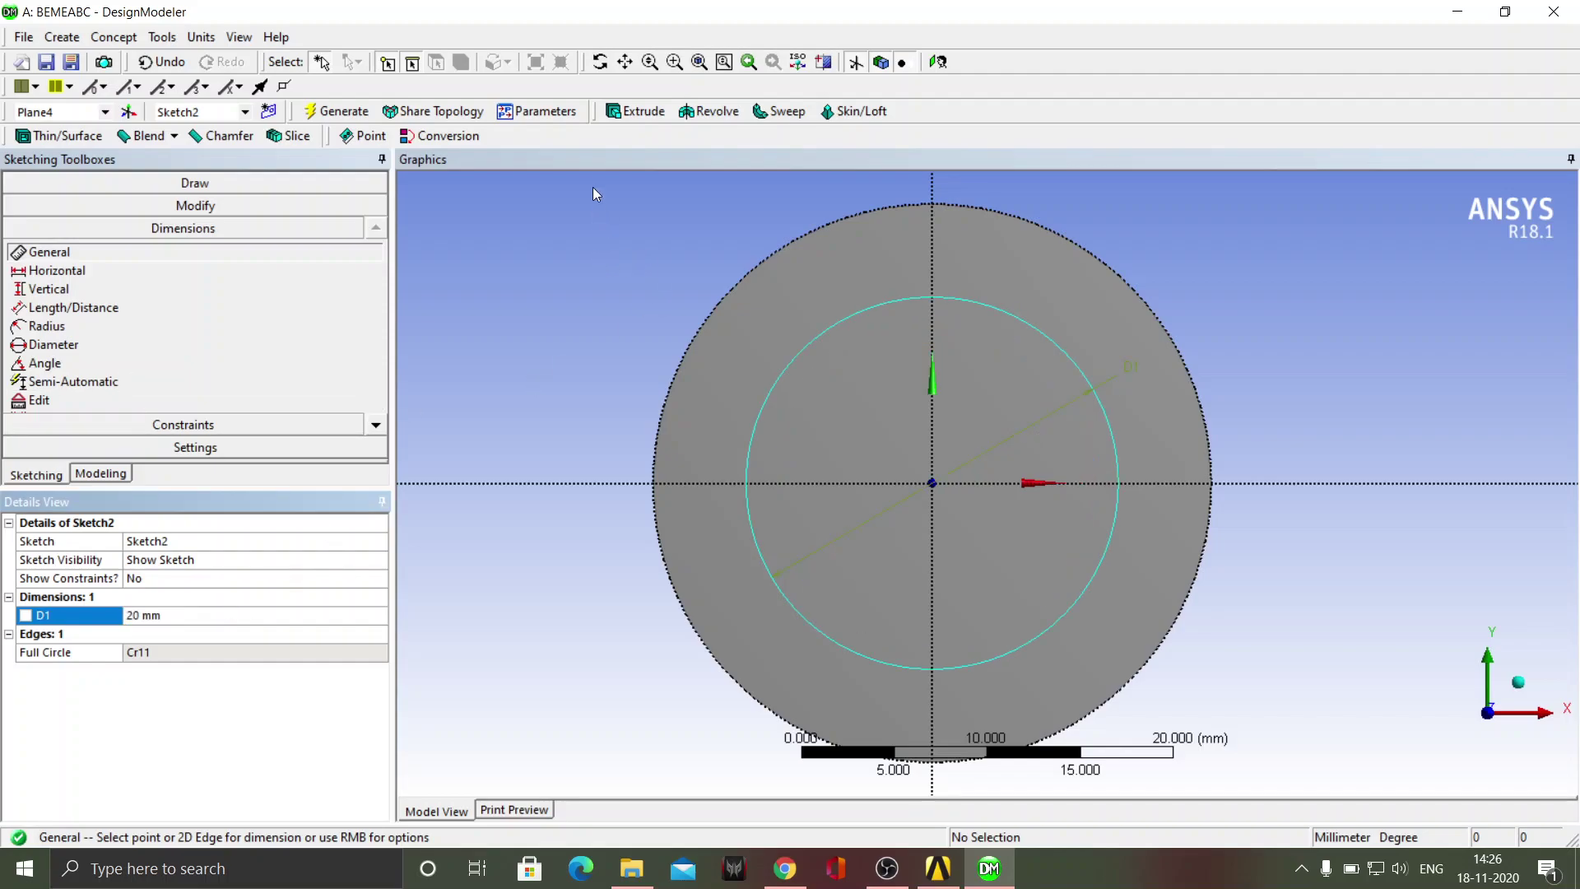
Step: Extrude the end-face circle sketch to a fixed depth of 50 mm as added material and generate the stepped shaft
click(628, 112)
mouse_move(594, 282)
middle_down()
mouse_move(691, 317)
mouse_move(727, 236)
mouse_move(690, 301)
mouse_move(703, 487)
mouse_move(763, 293)
mouse_move(757, 404)
middle_up()
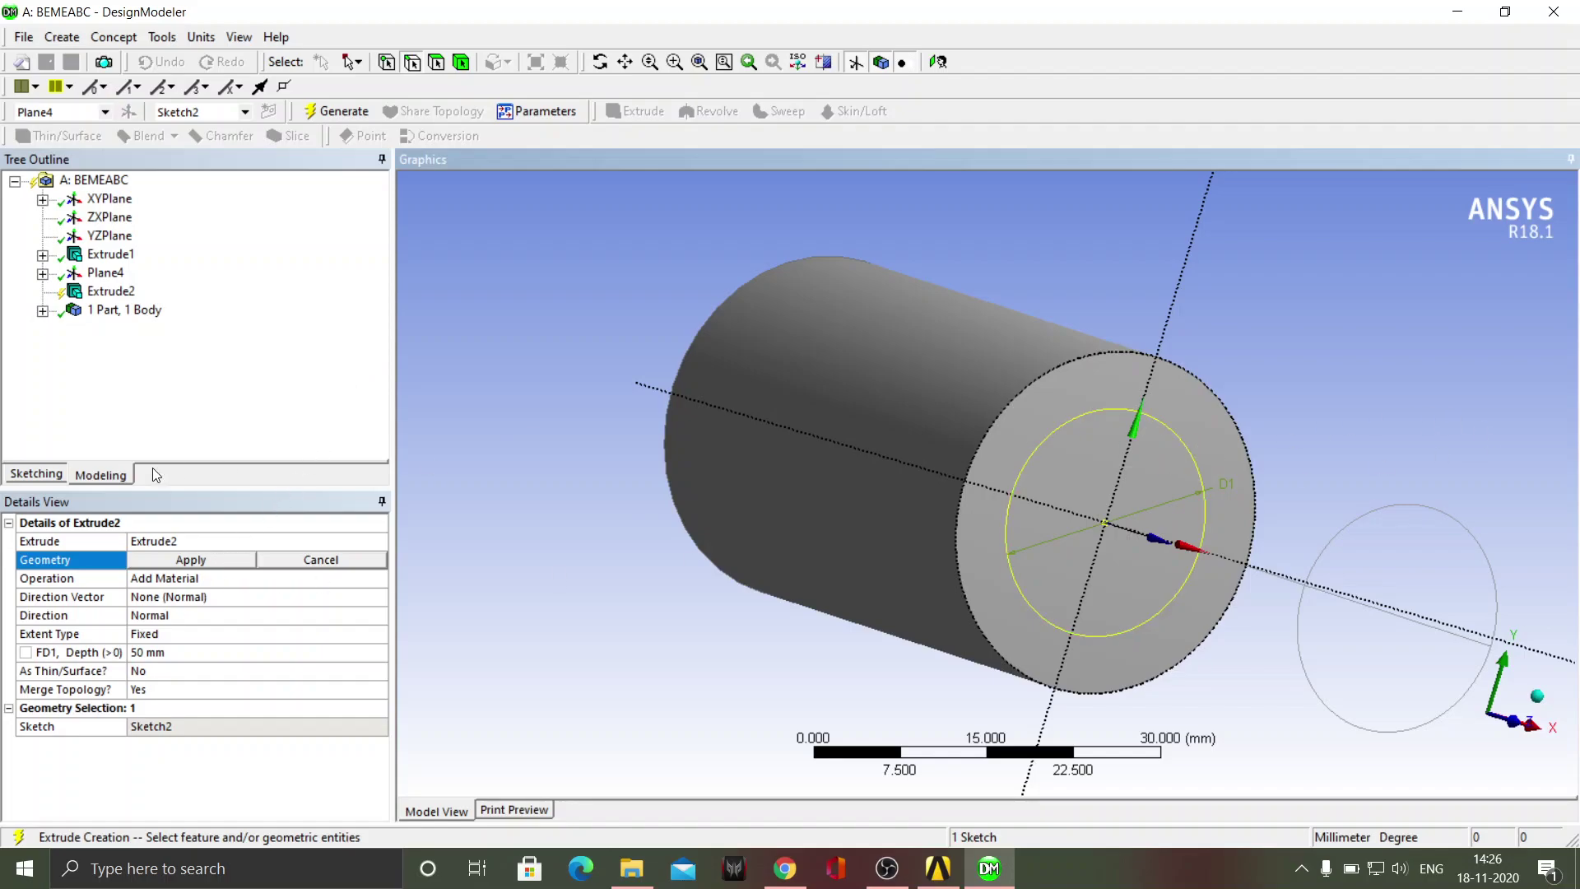
click(206, 566)
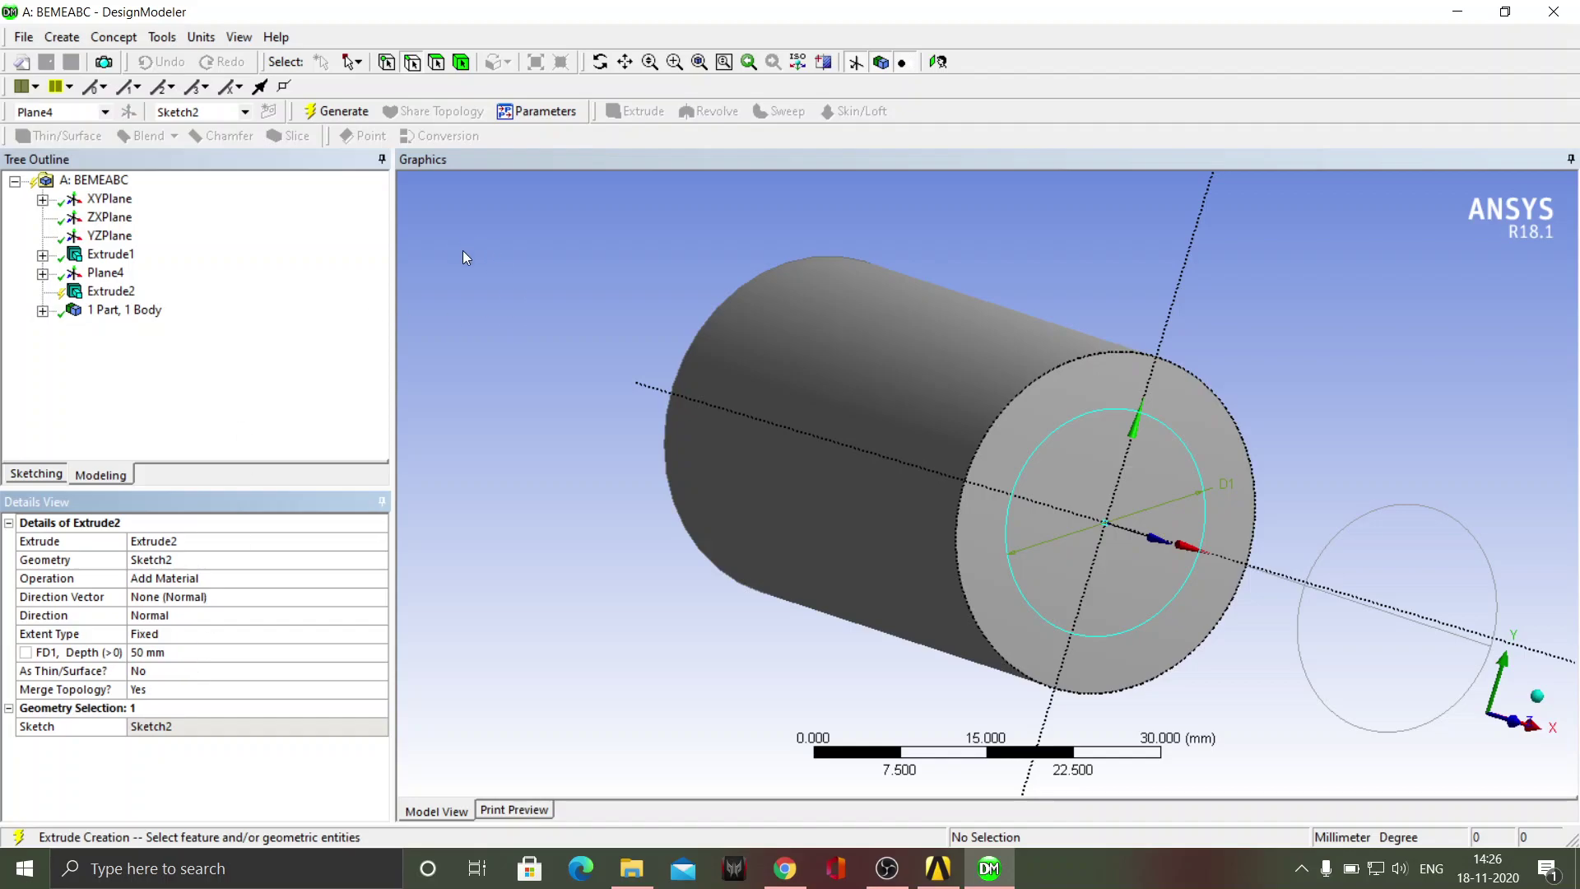
click(346, 112)
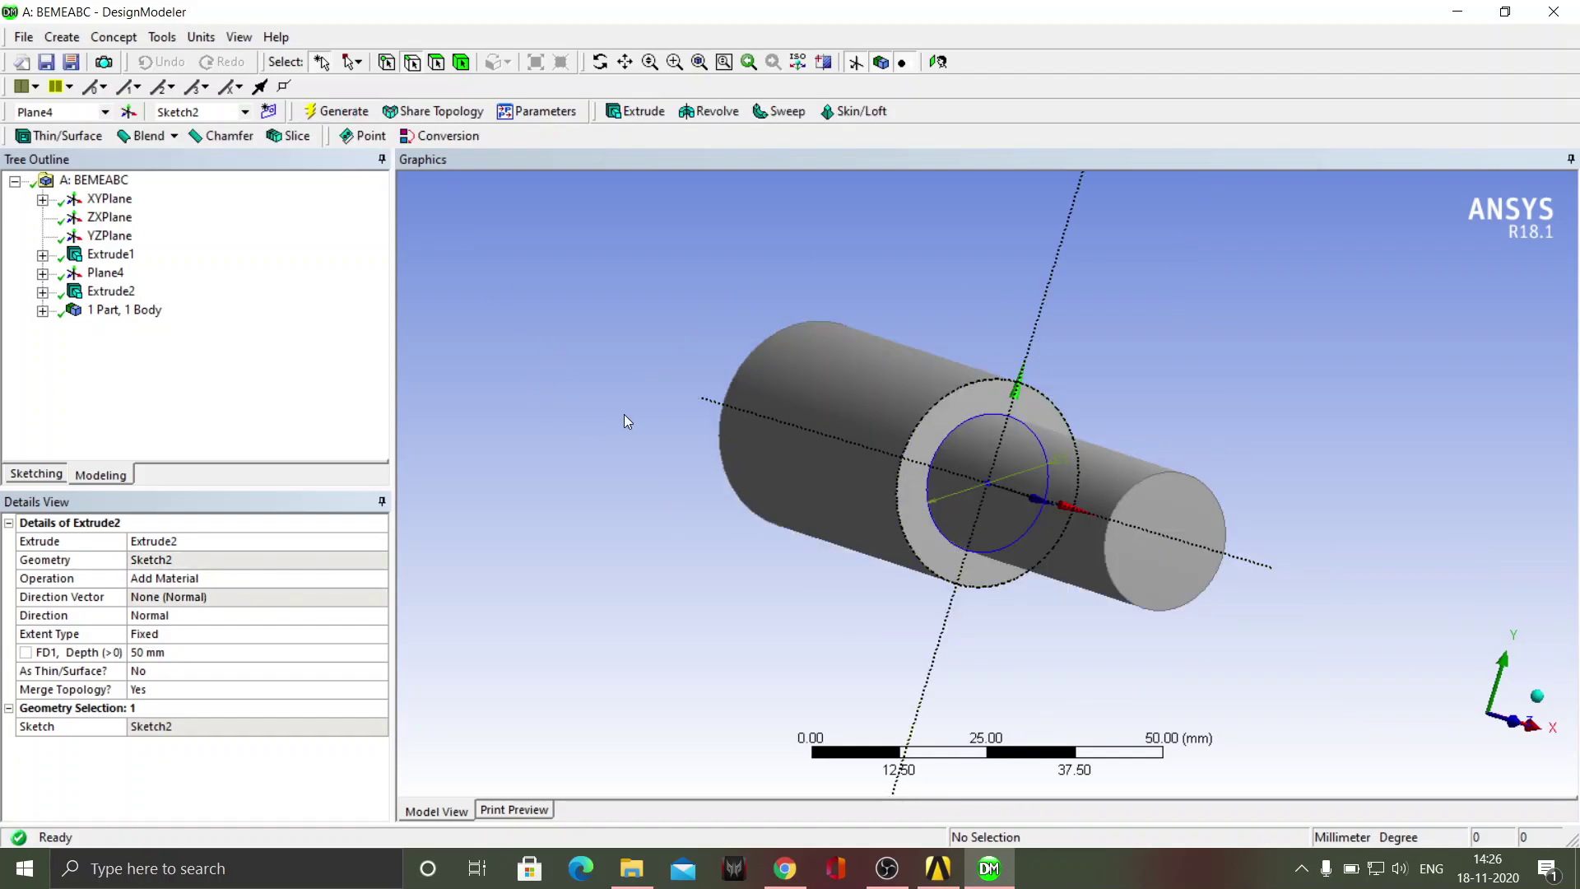
middle_drag(586, 381, 580, 470)
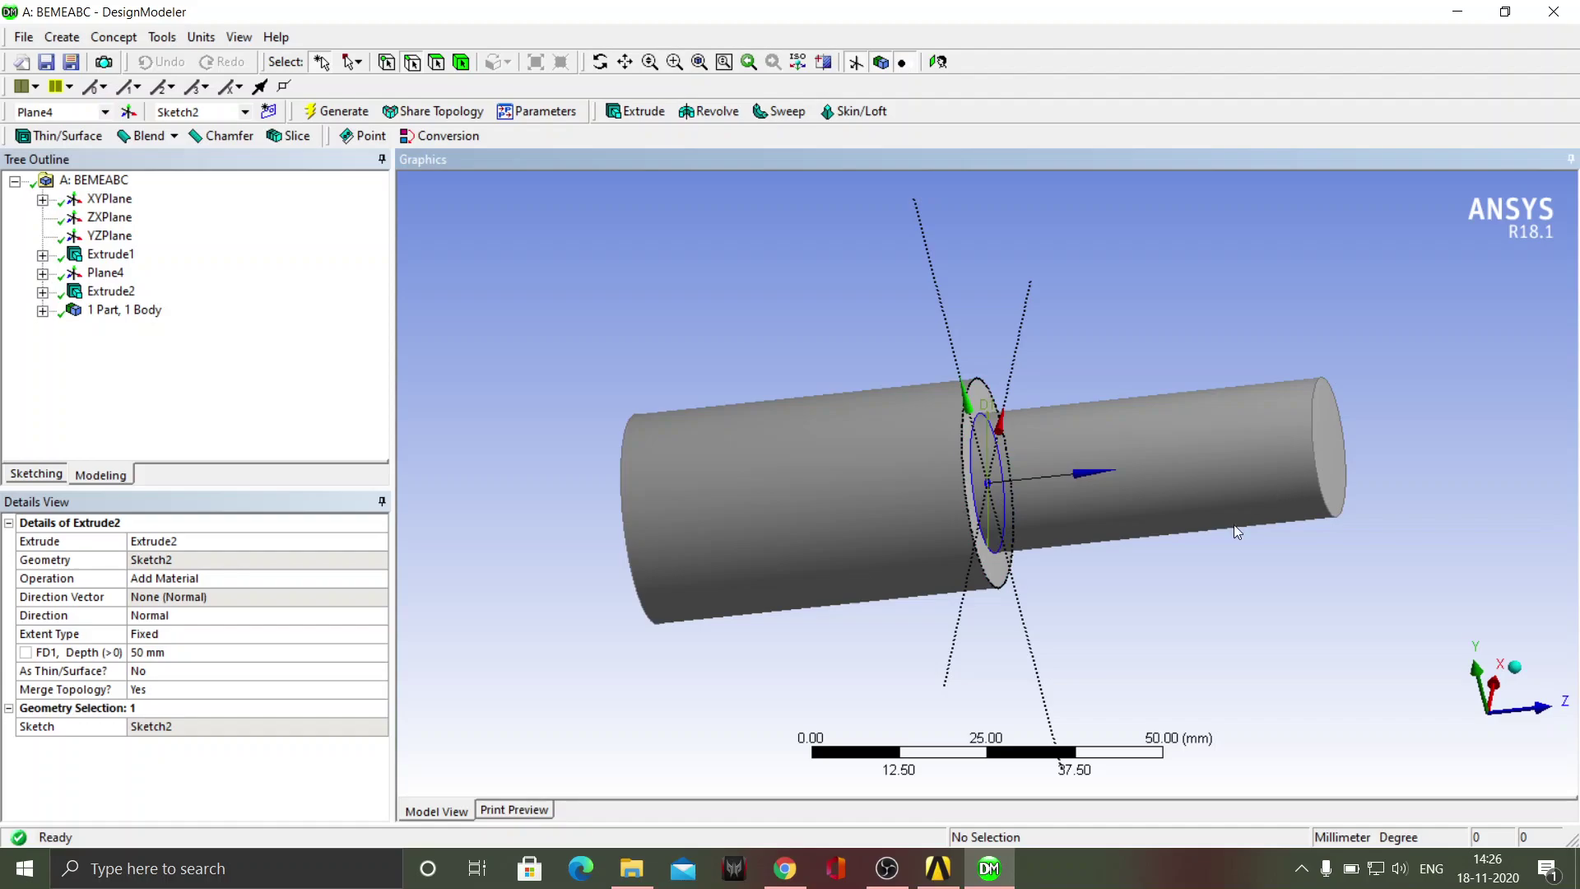
Step: Switch to Workbench and open the static structural system's Model in Mechanical
click(938, 868)
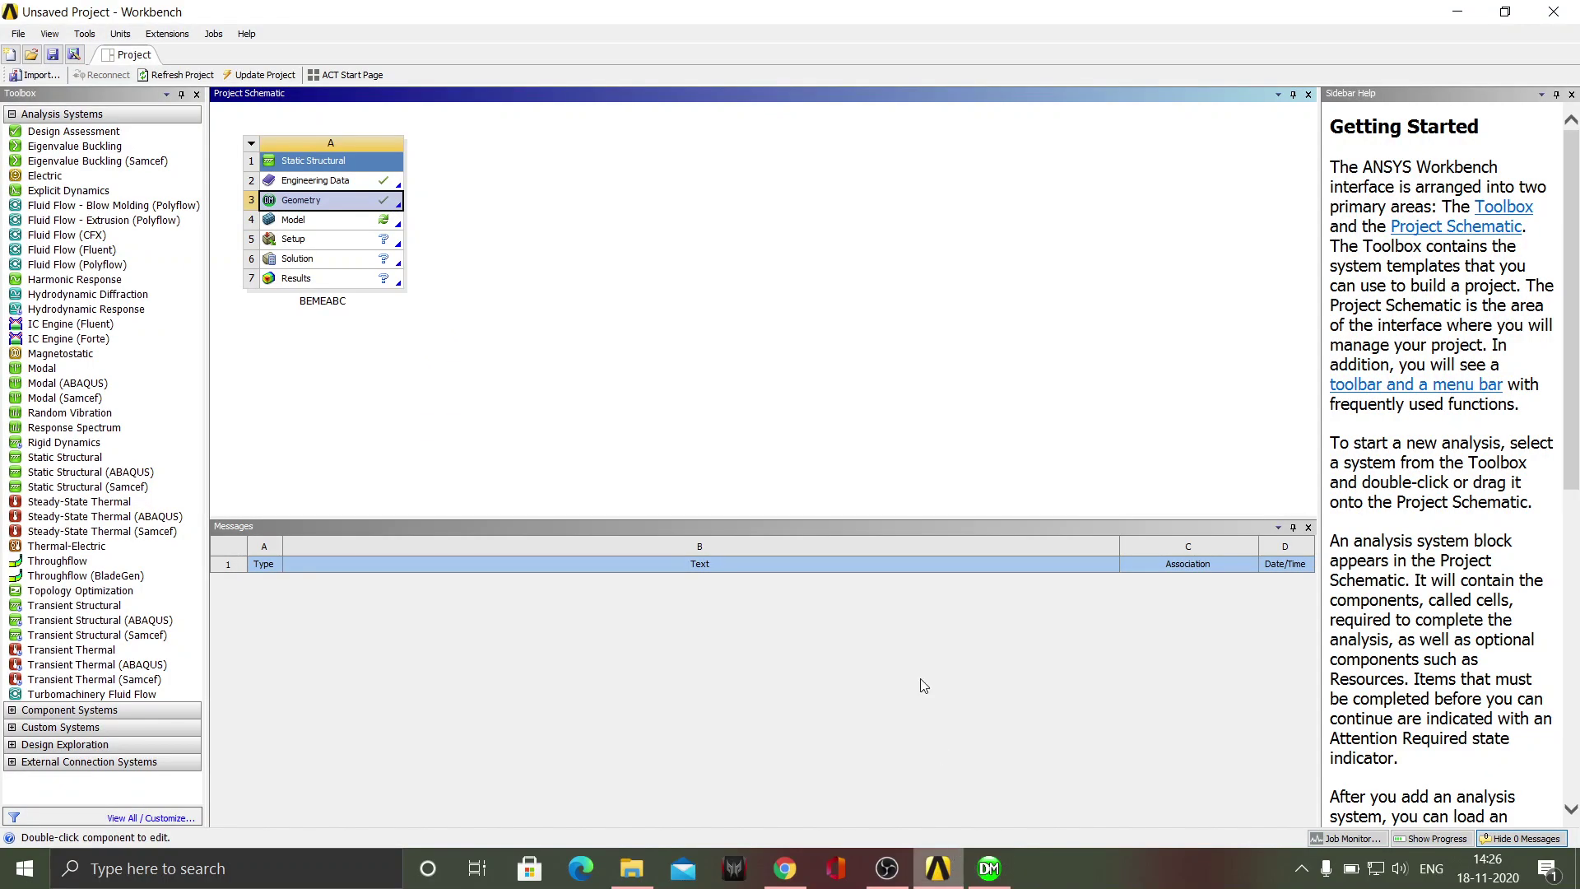
double_click(301, 222)
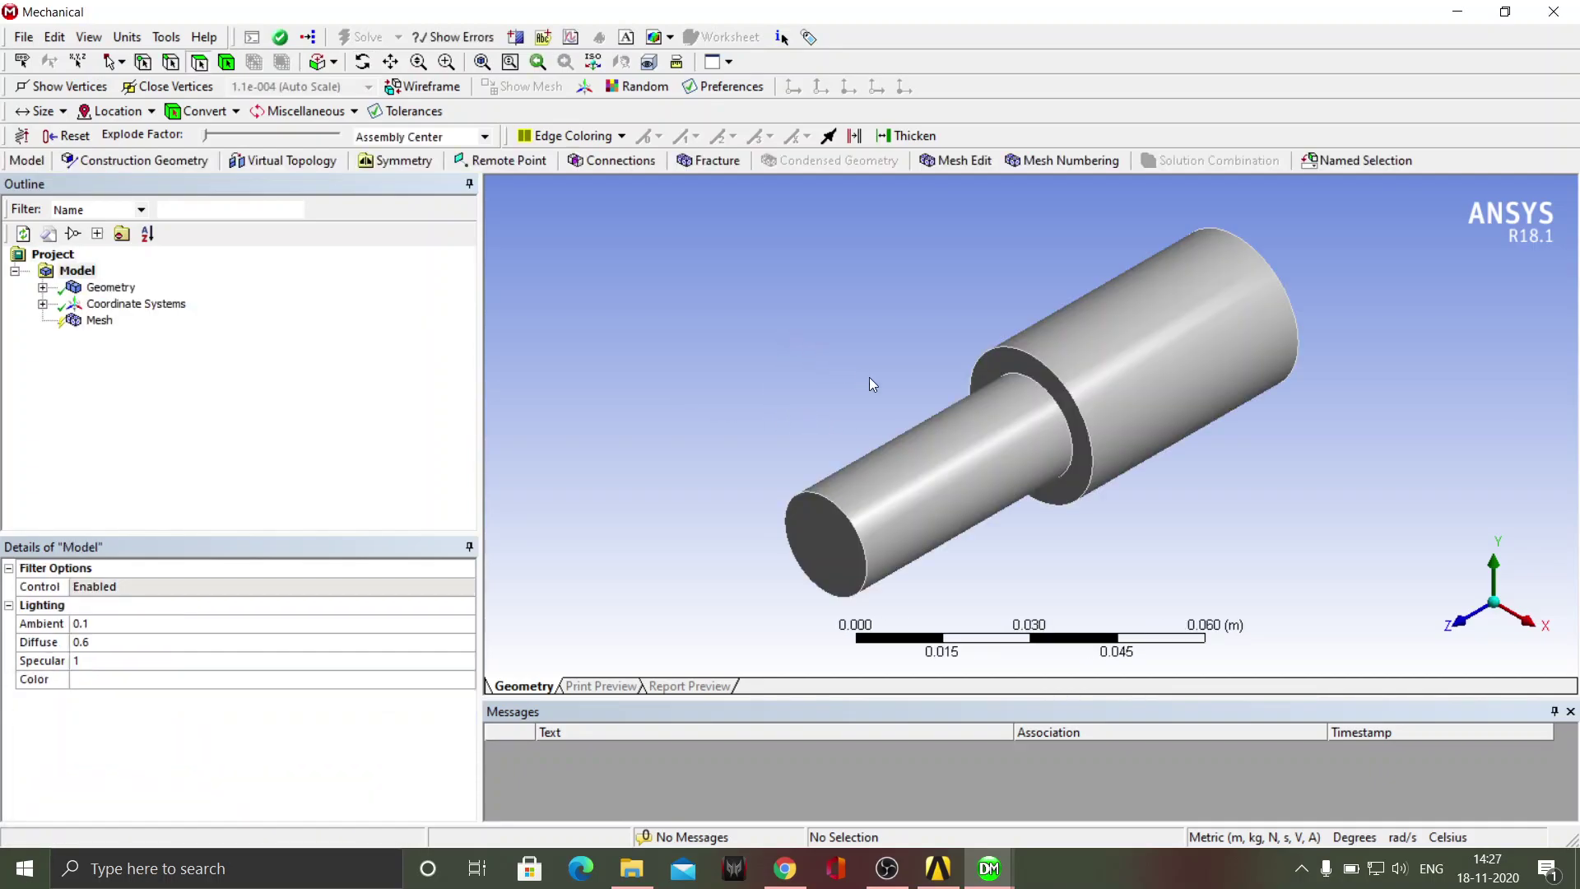
middle_drag(769, 379, 1128, 359)
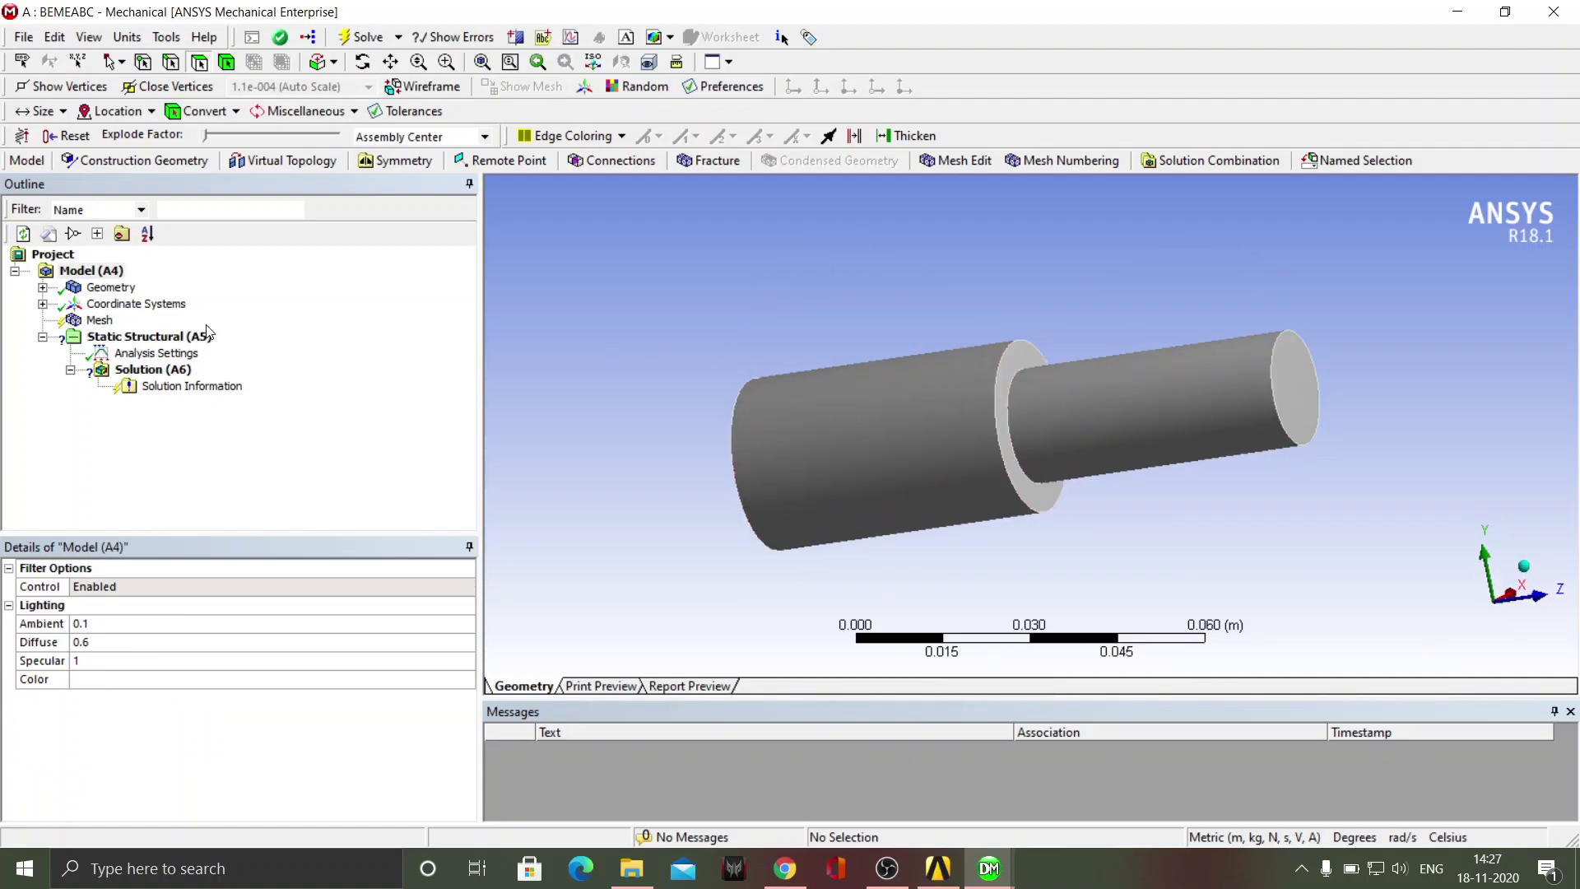
Step: Rename the project in the outline as BEMEABC
click(54, 256)
right_click(53, 256)
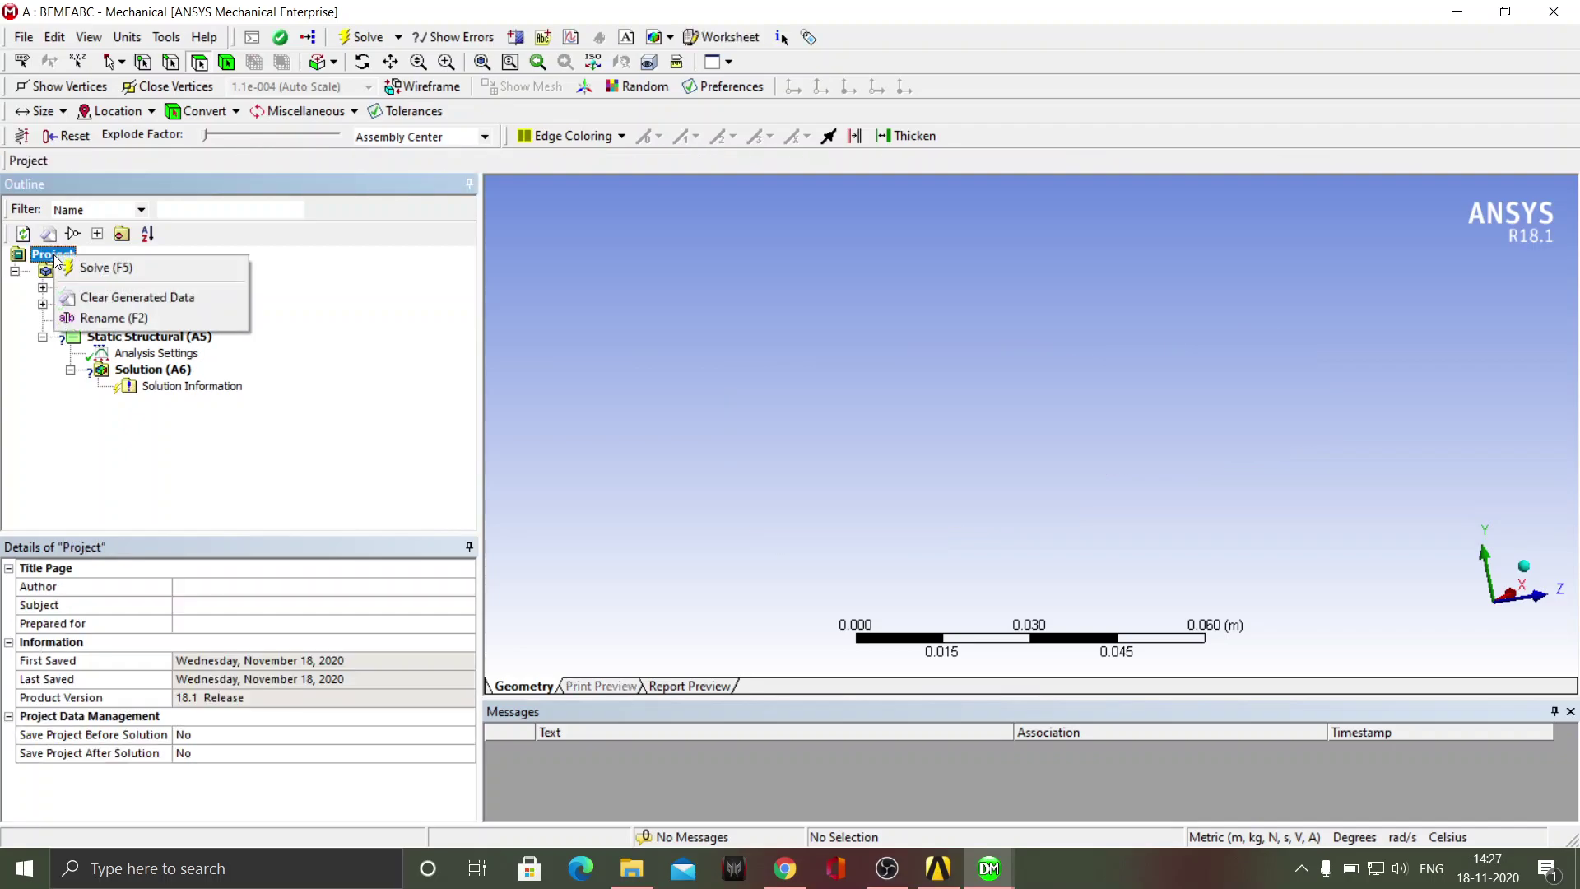
click(150, 318)
text(BE)
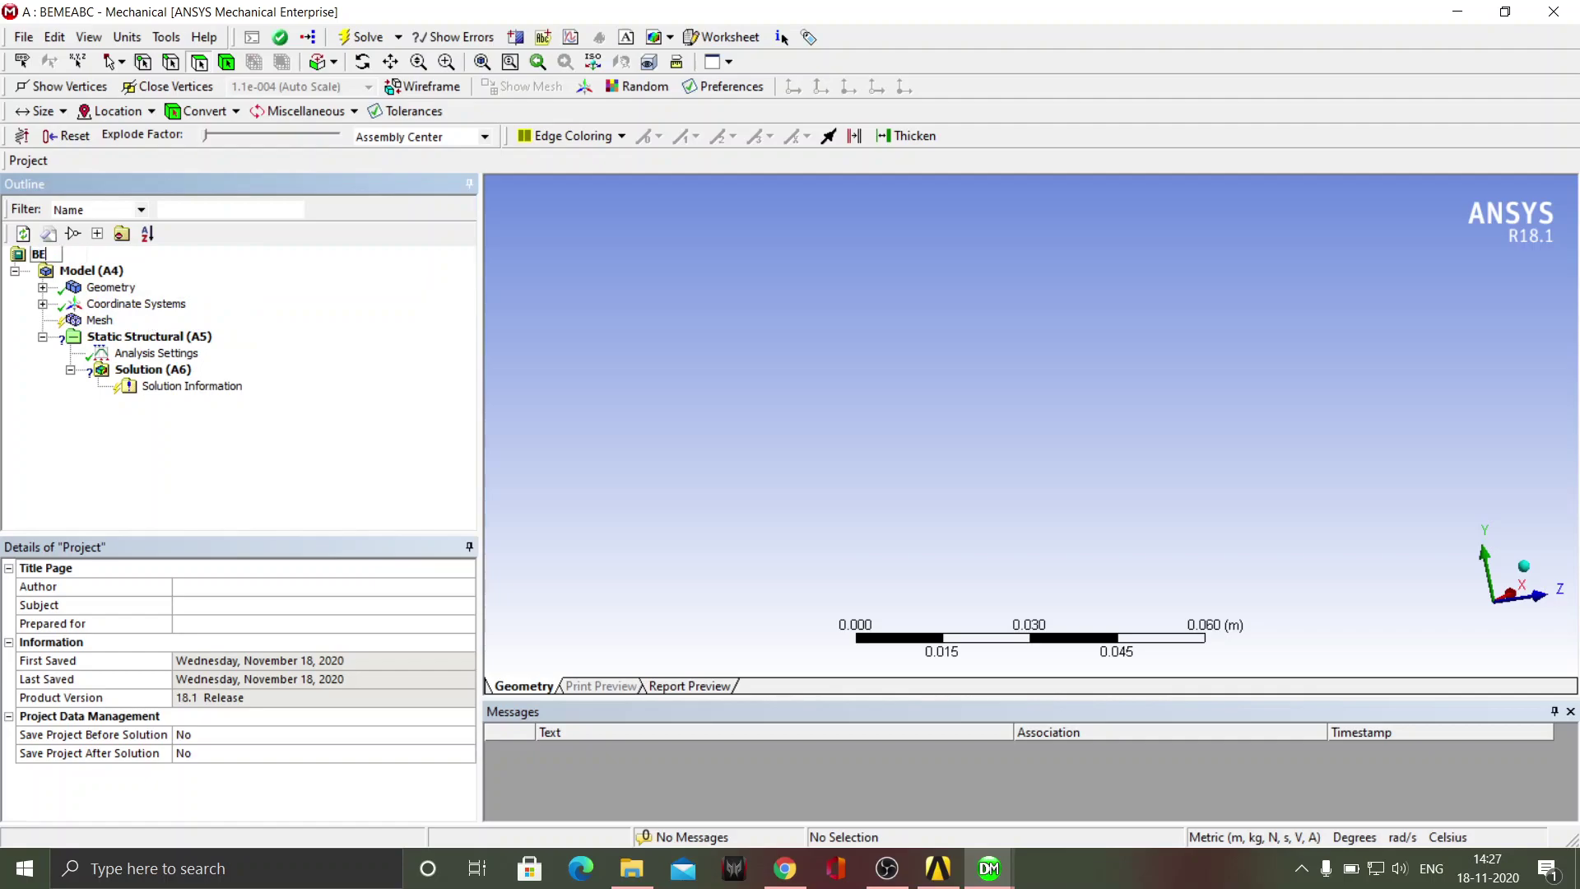
text(MEABC)
key(Return)
Step: Assign Aluminum Alloy as the material of the Solid body under Geometry
click(42, 287)
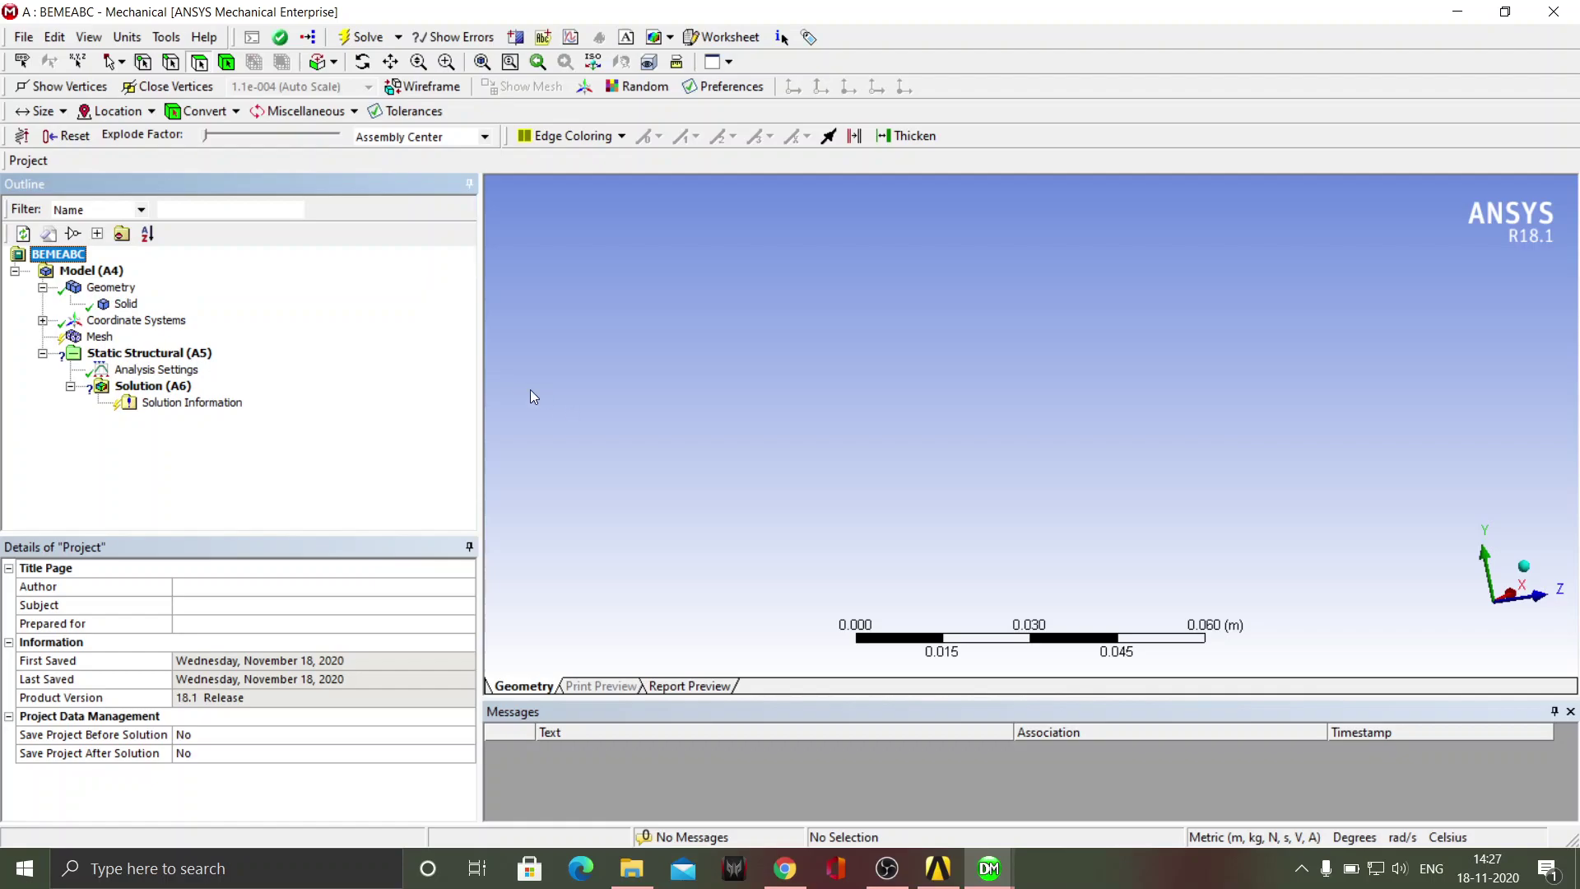
click(110, 288)
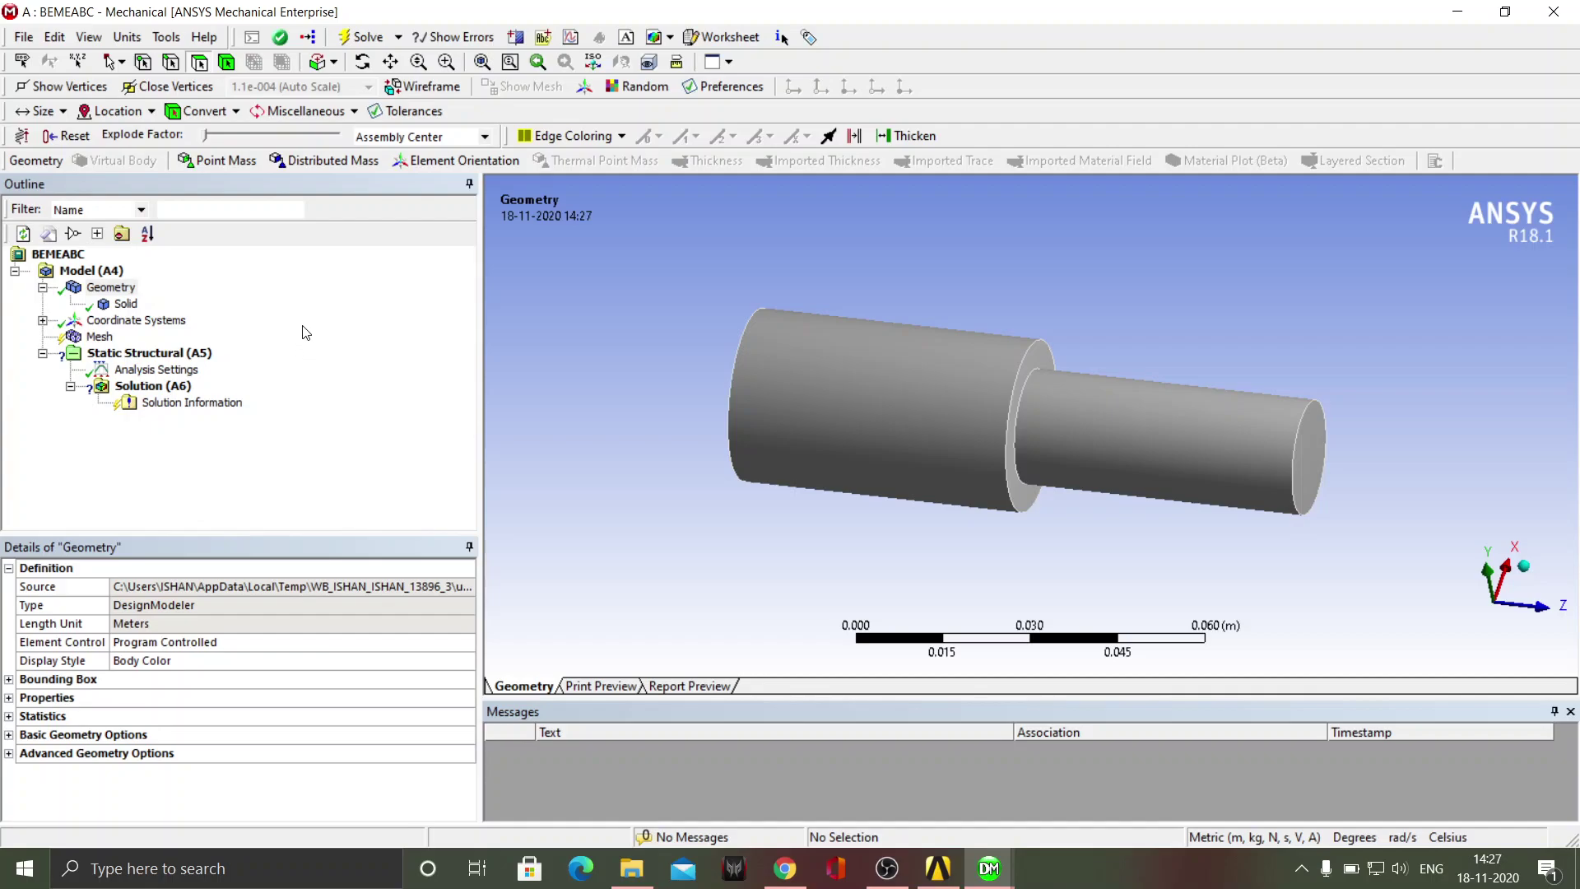
click(126, 305)
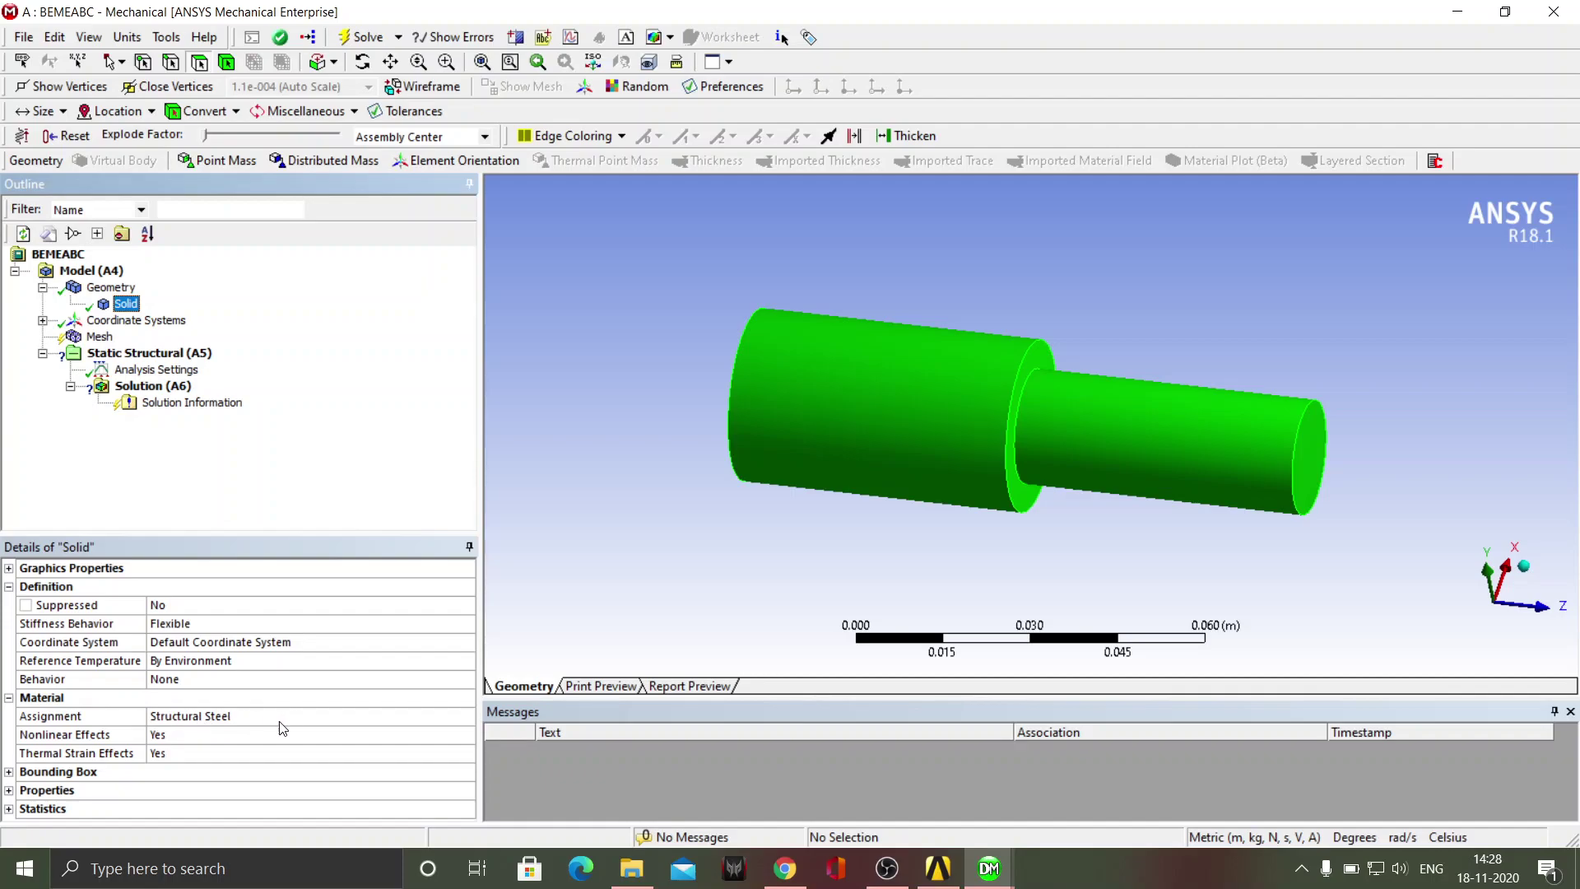
click(367, 728)
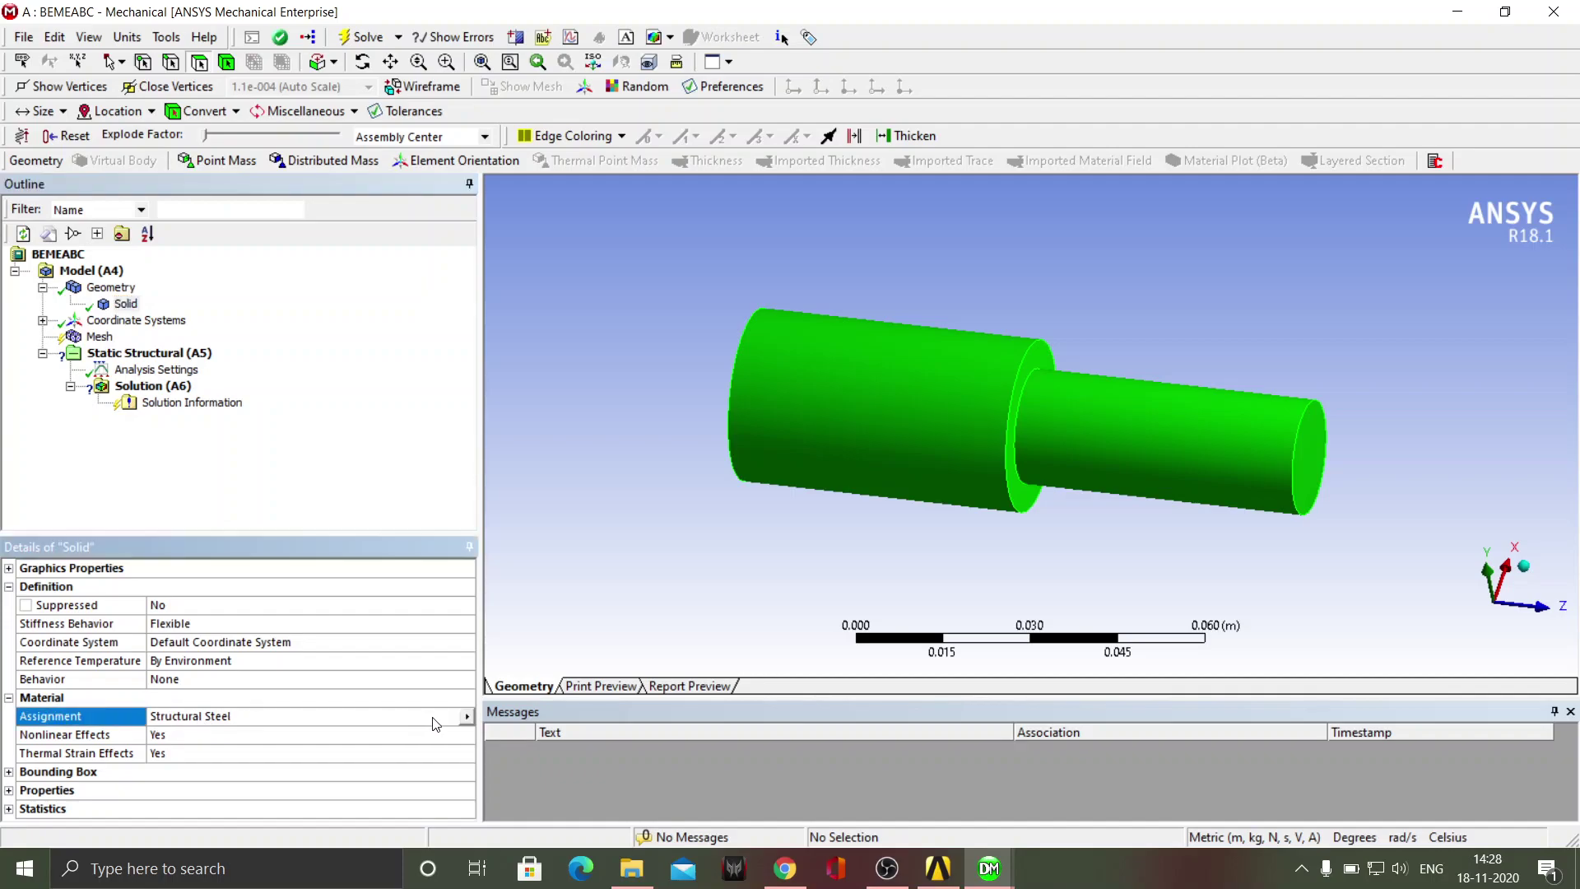
click(467, 716)
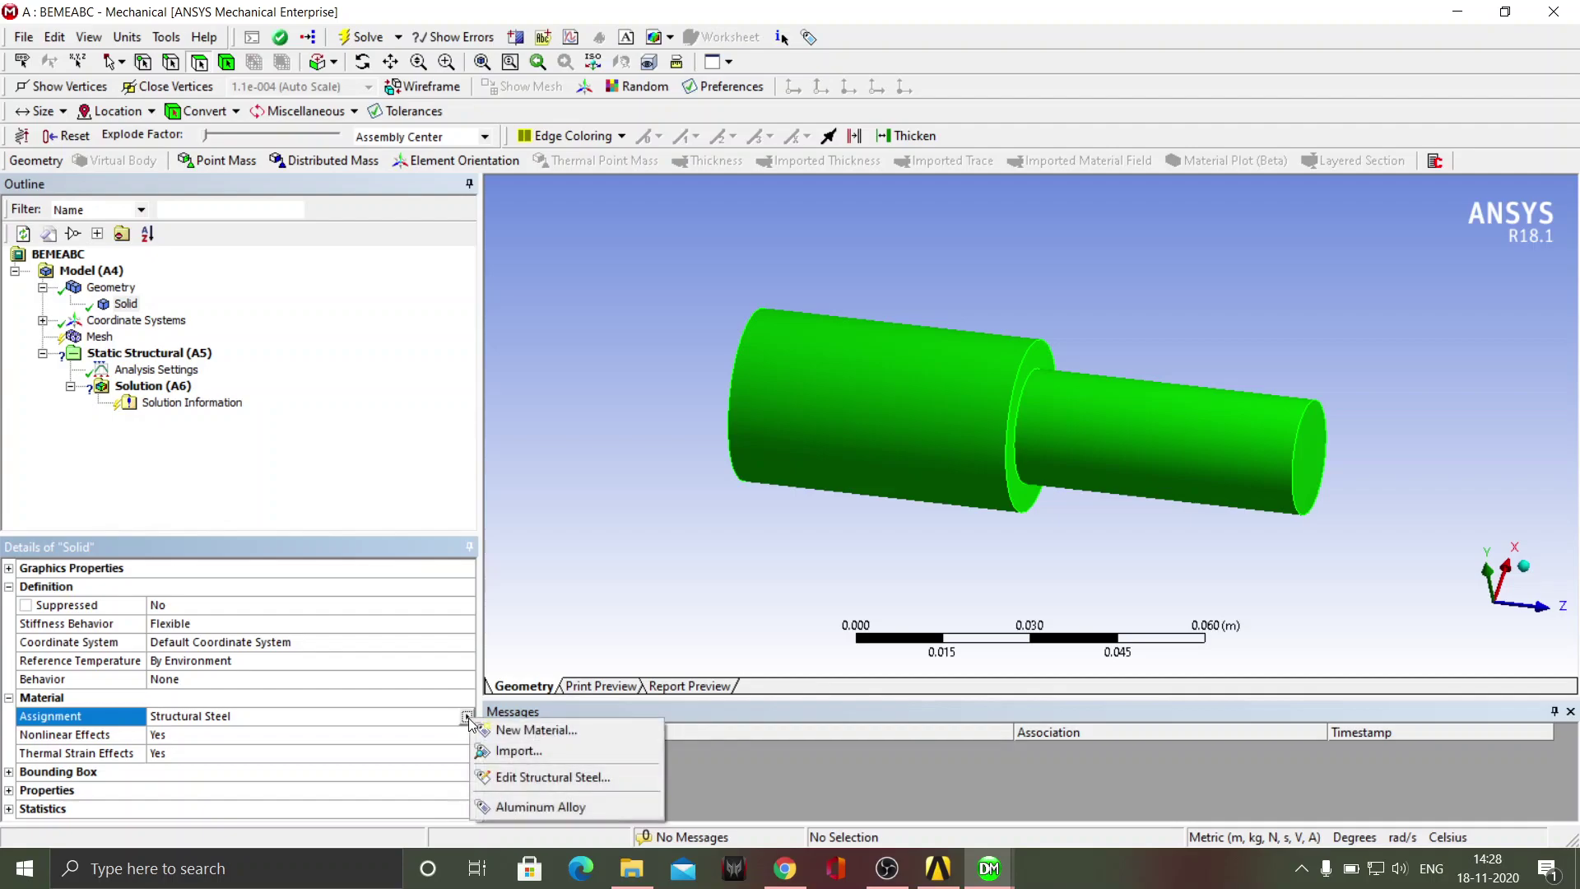
click(570, 807)
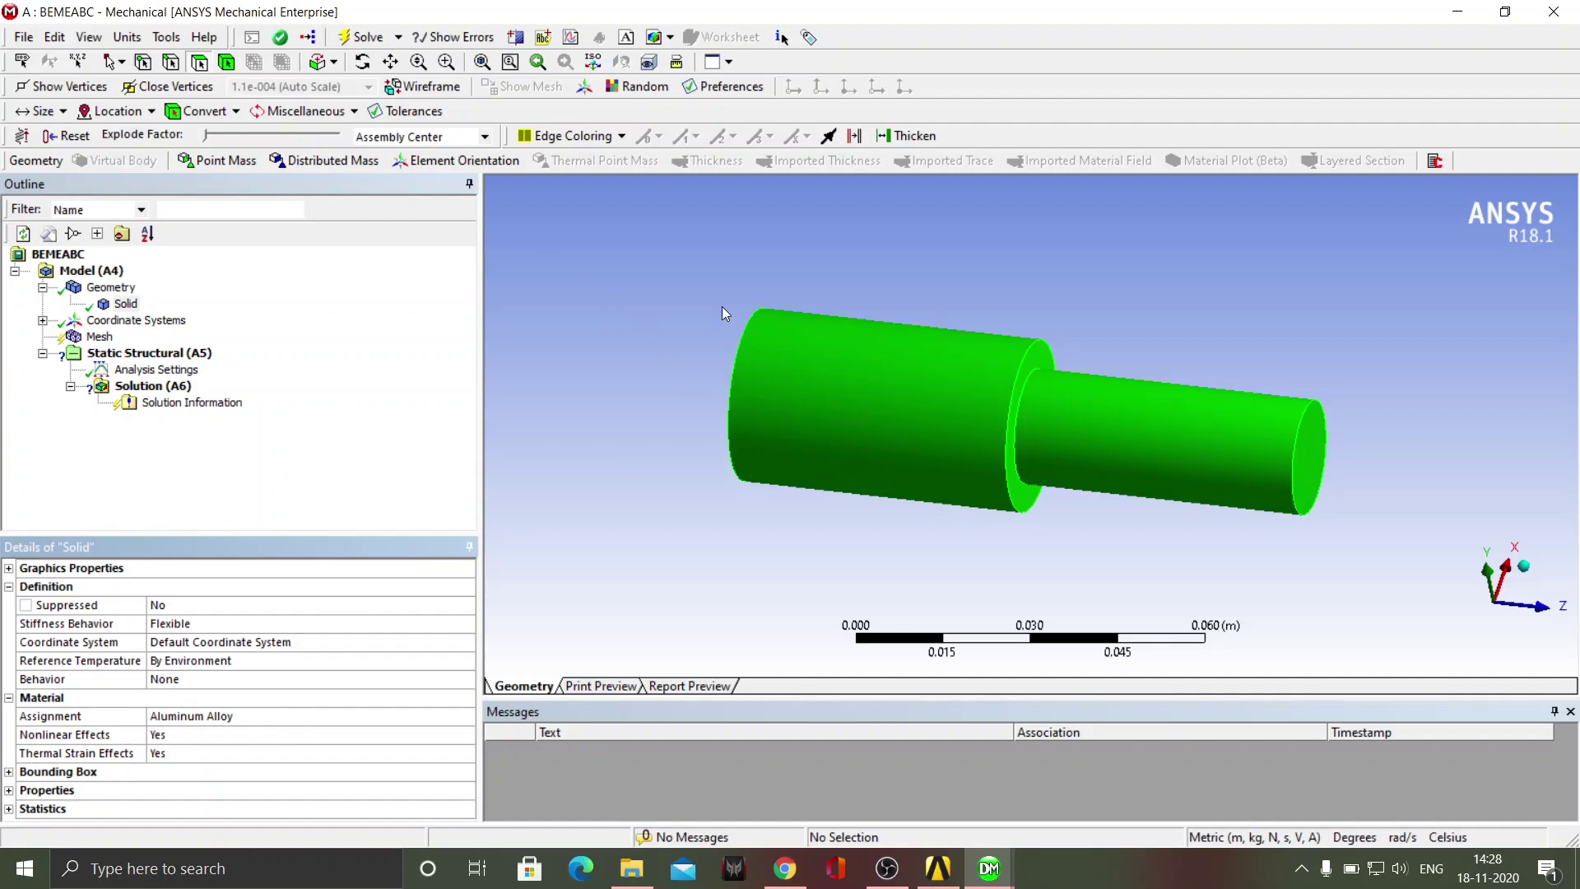
Step: Generate the mesh of the stepped shaft with the default mesh settings
middle_drag(689, 270, 633, 387)
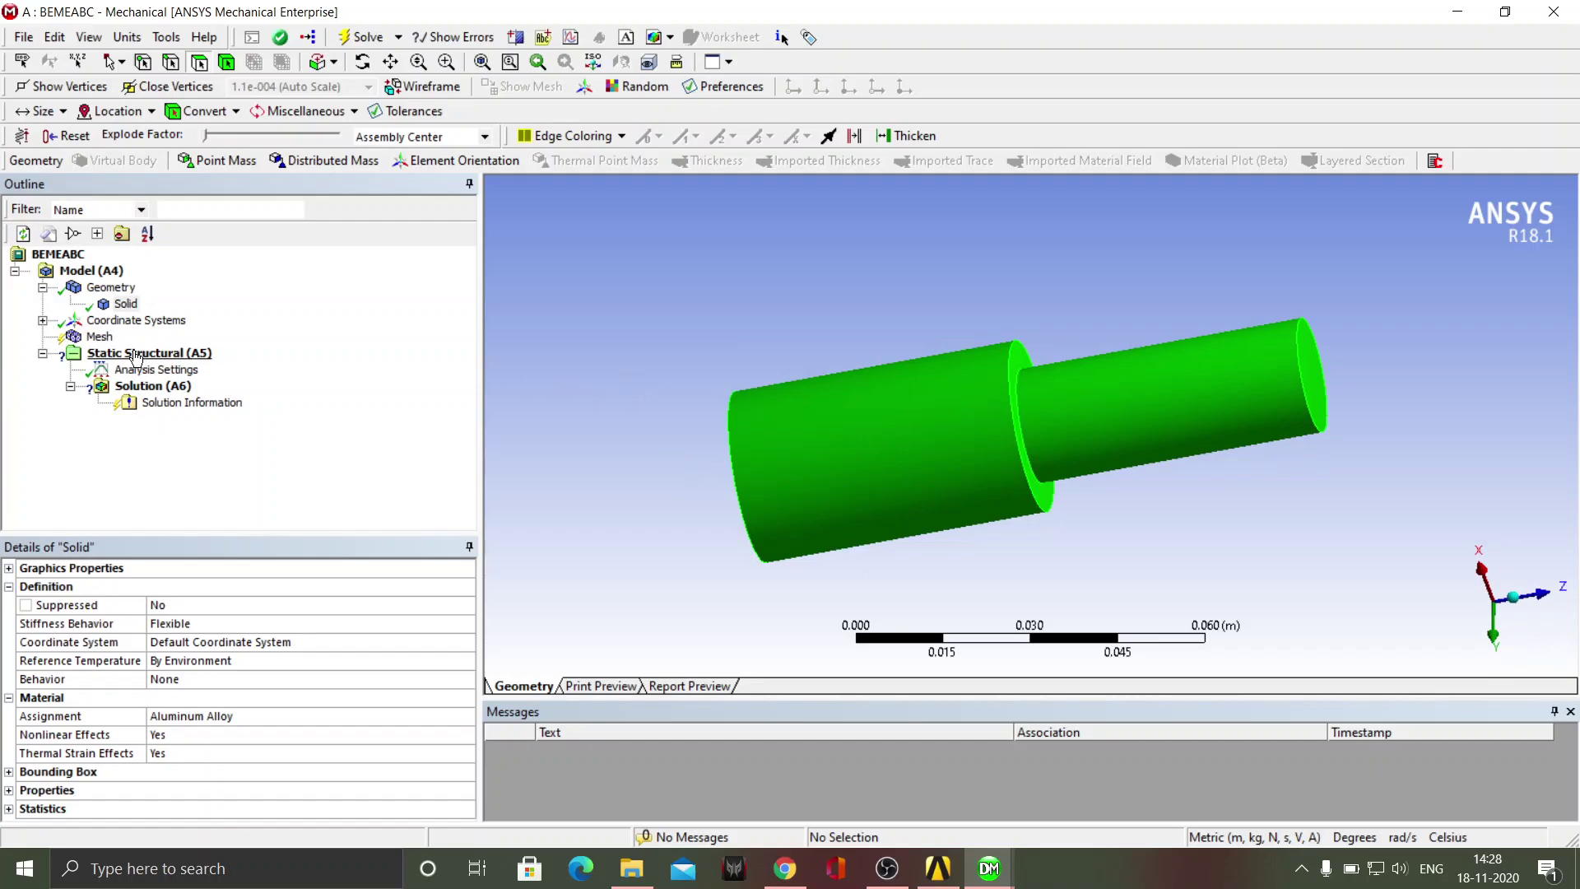
right_click(99, 337)
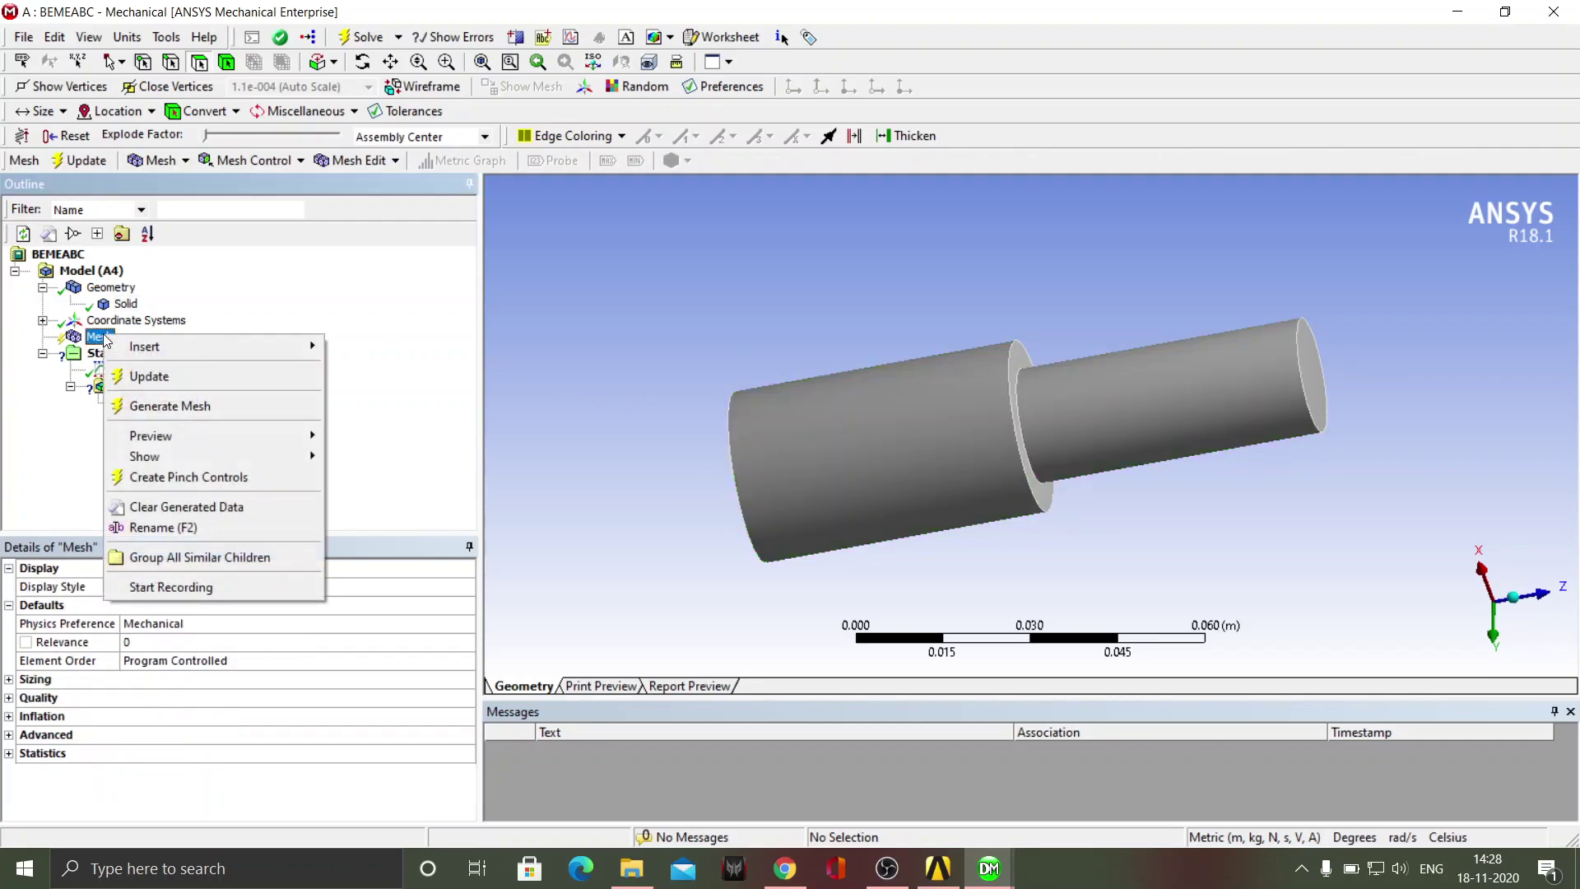
click(100, 338)
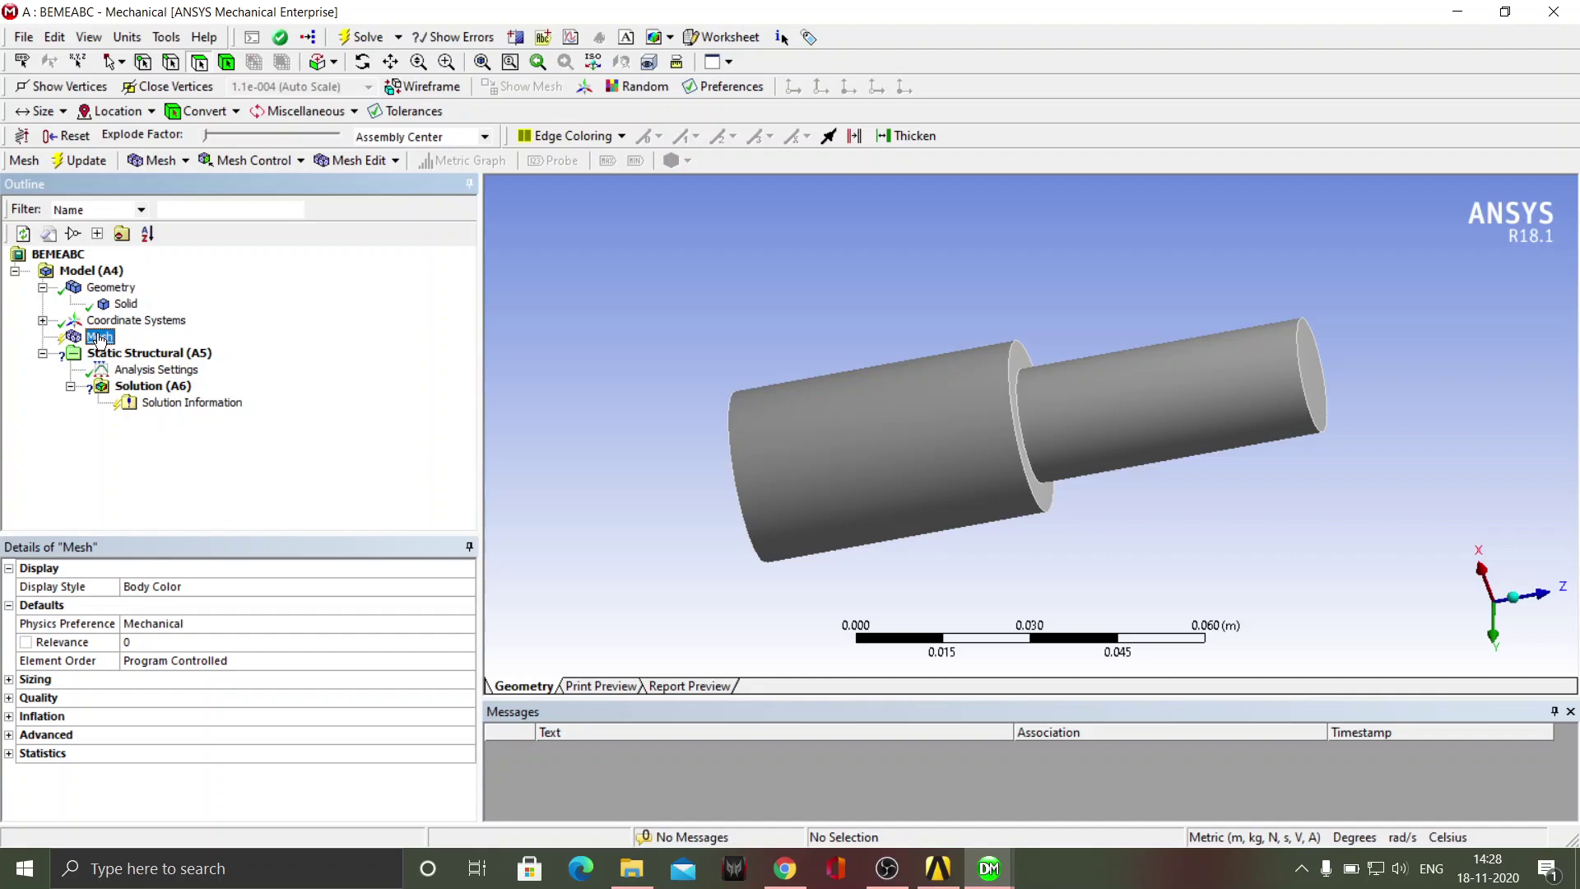
click(86, 164)
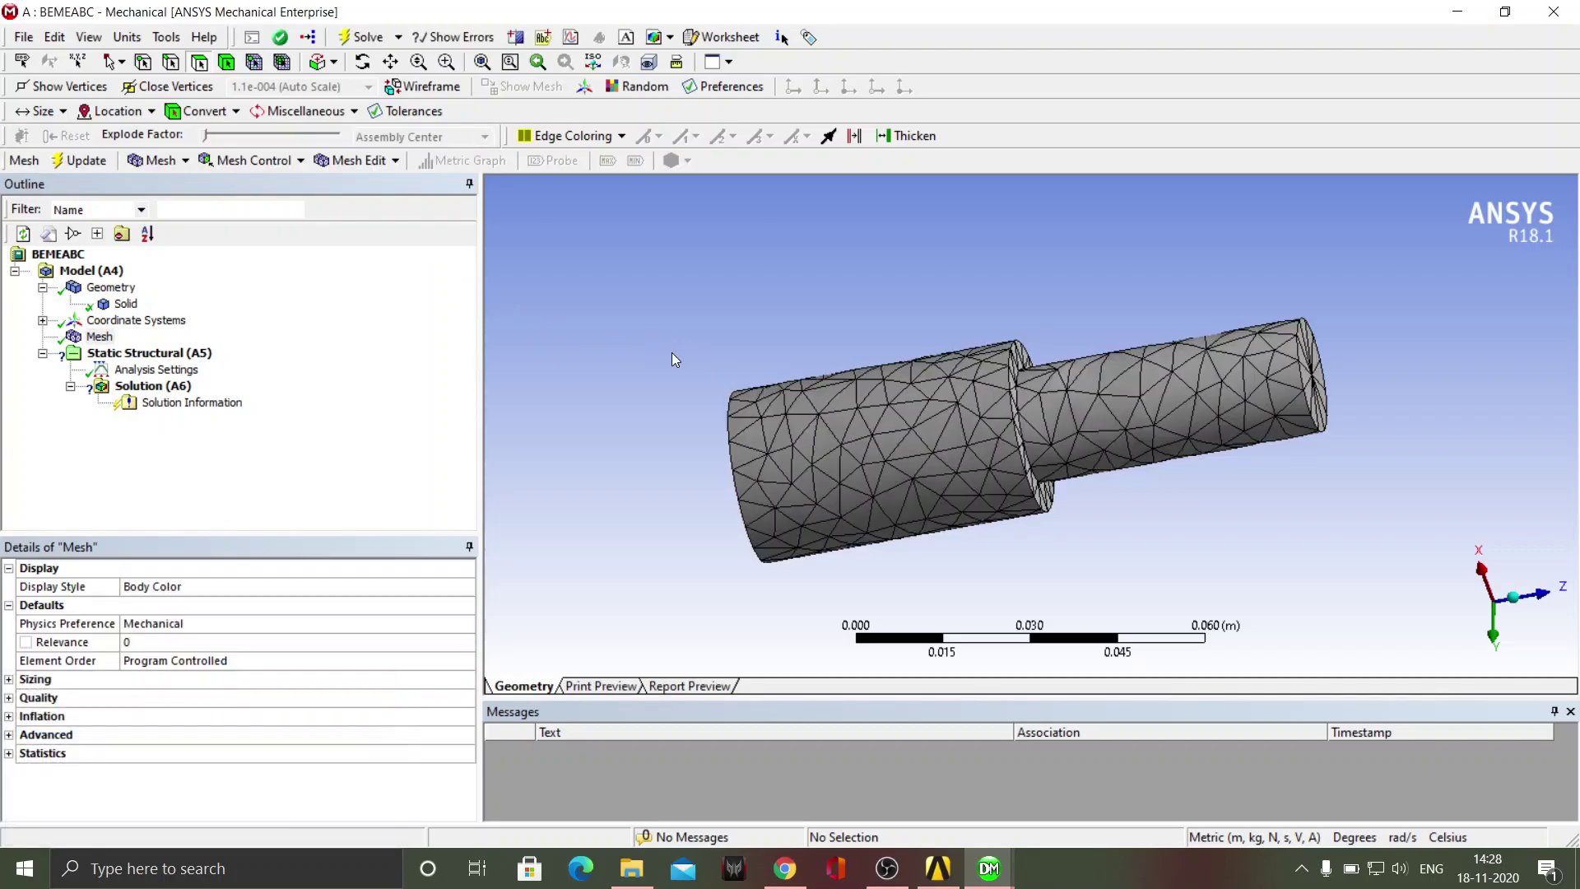
drag(875, 326, 1249, 319)
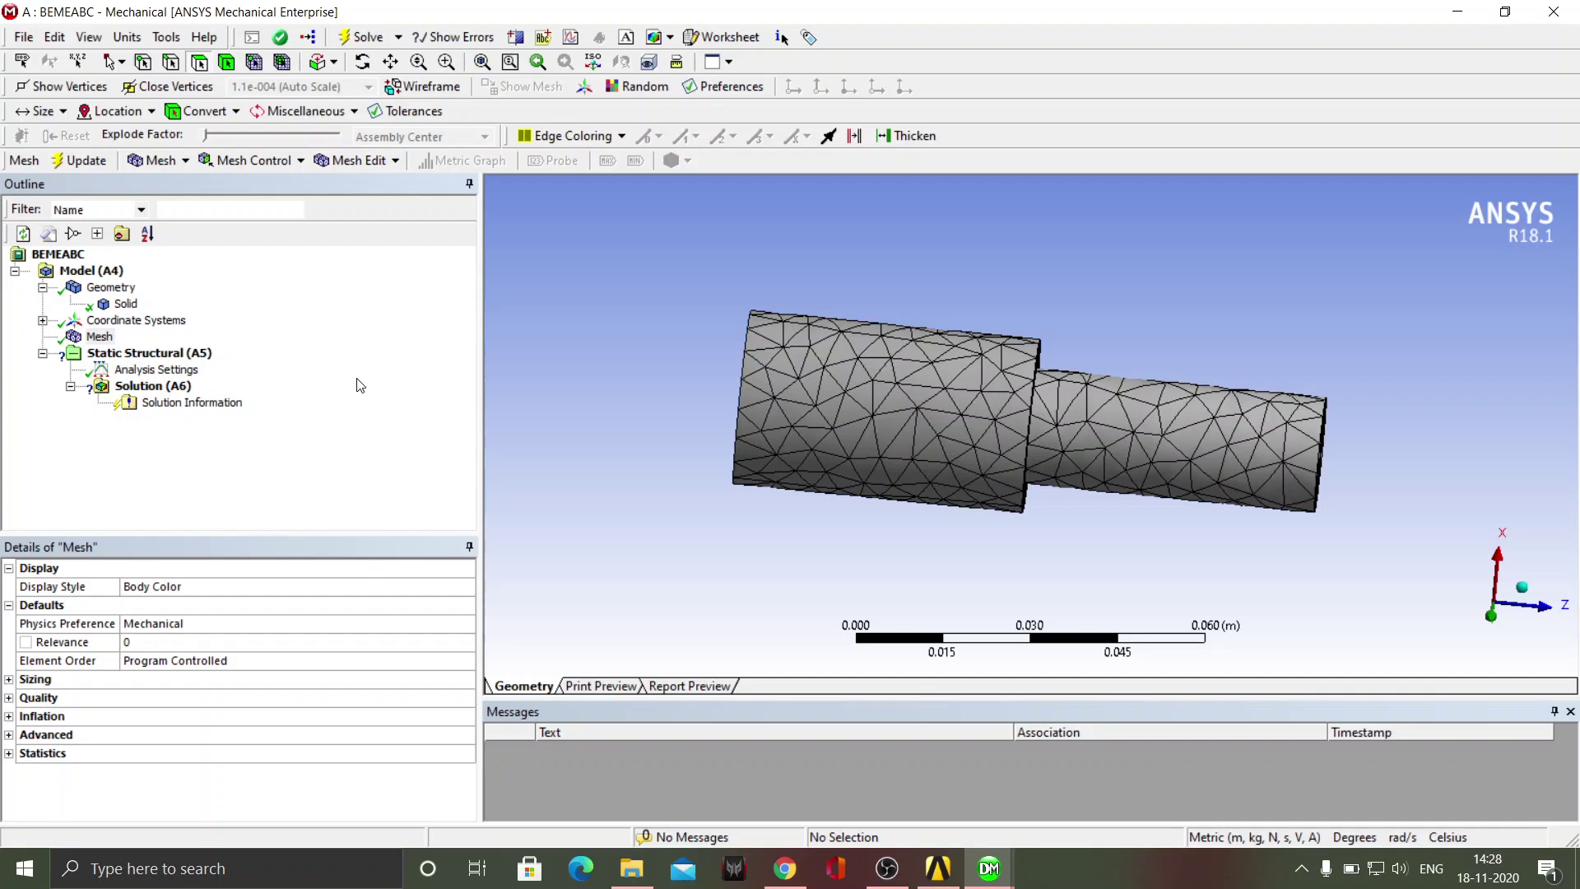
Step: Add a Fixed Support to the static structural analysis on the end face of the 30 mm diameter section
click(191, 356)
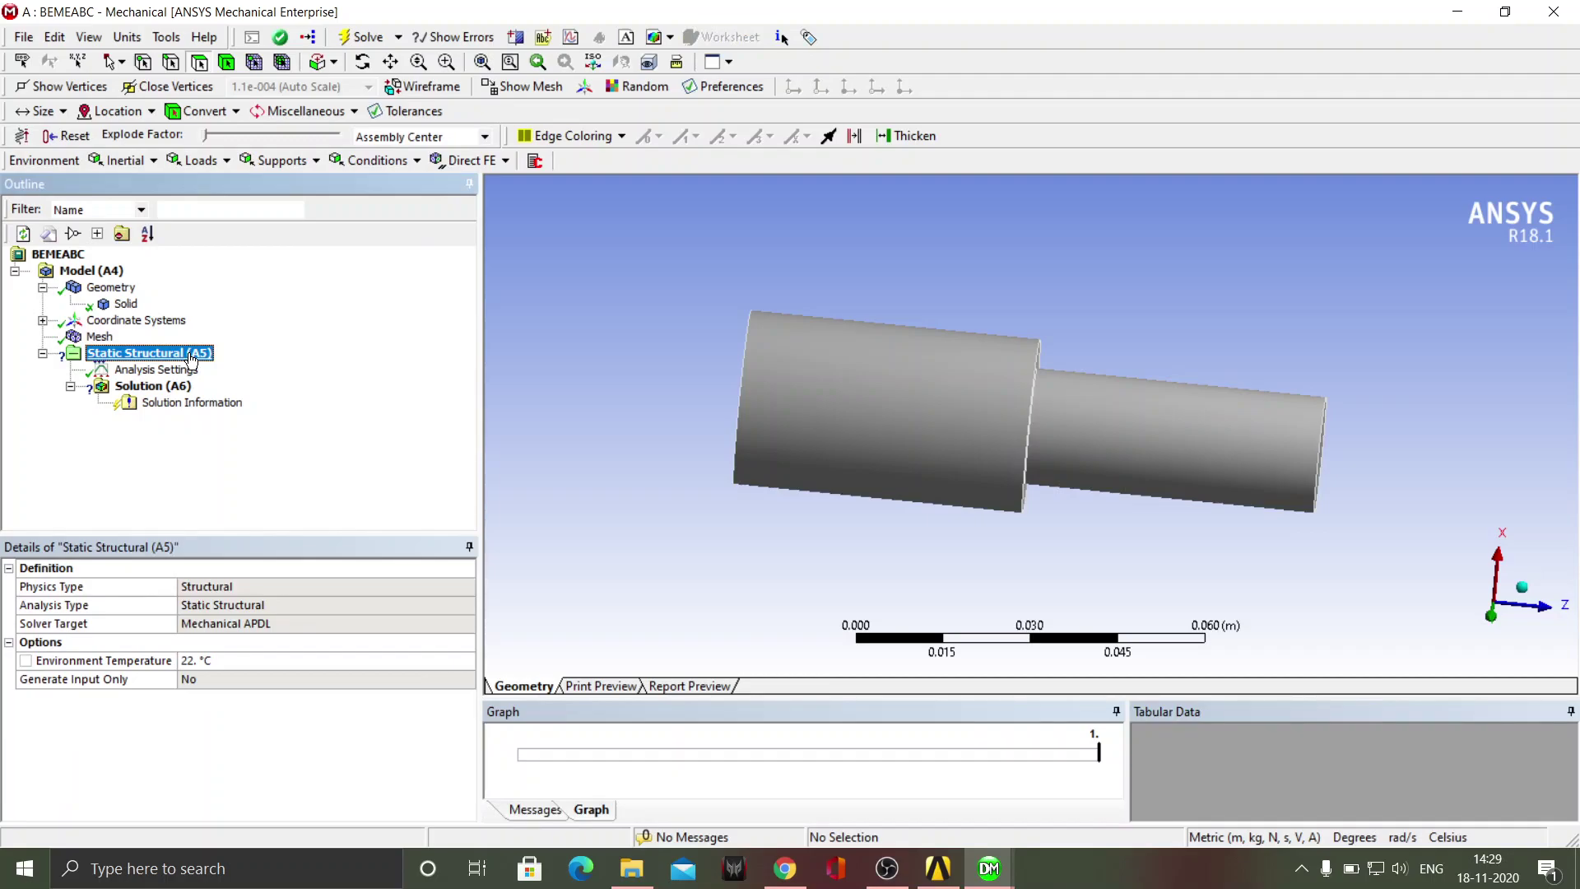
middle_drag(679, 307, 1243, 413)
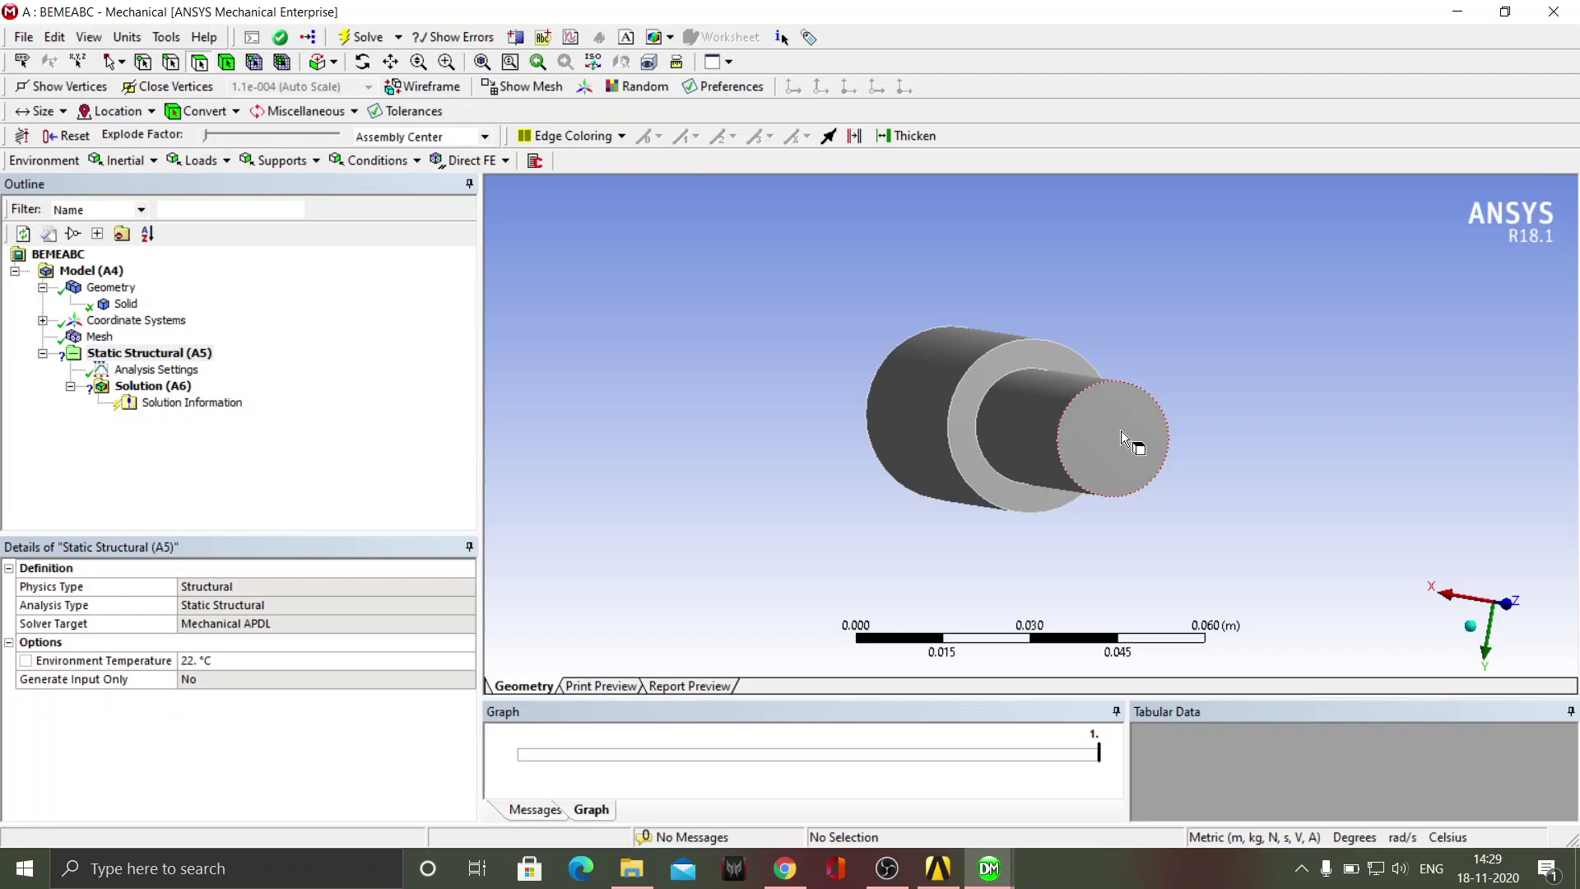
middle_drag(826, 363, 1108, 346)
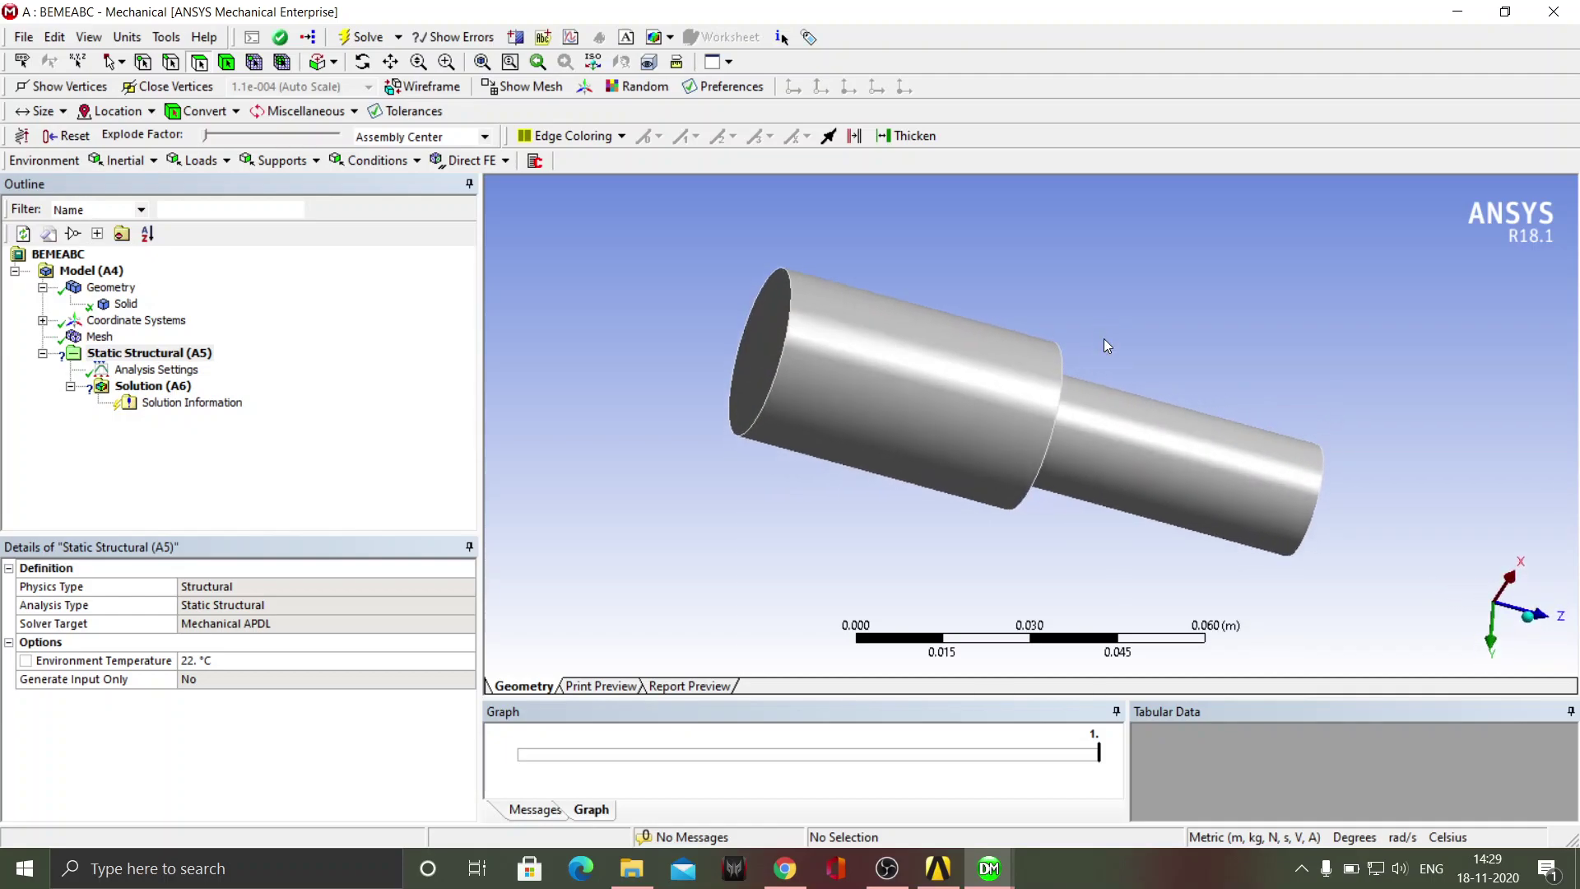
mouse_move(369, 361)
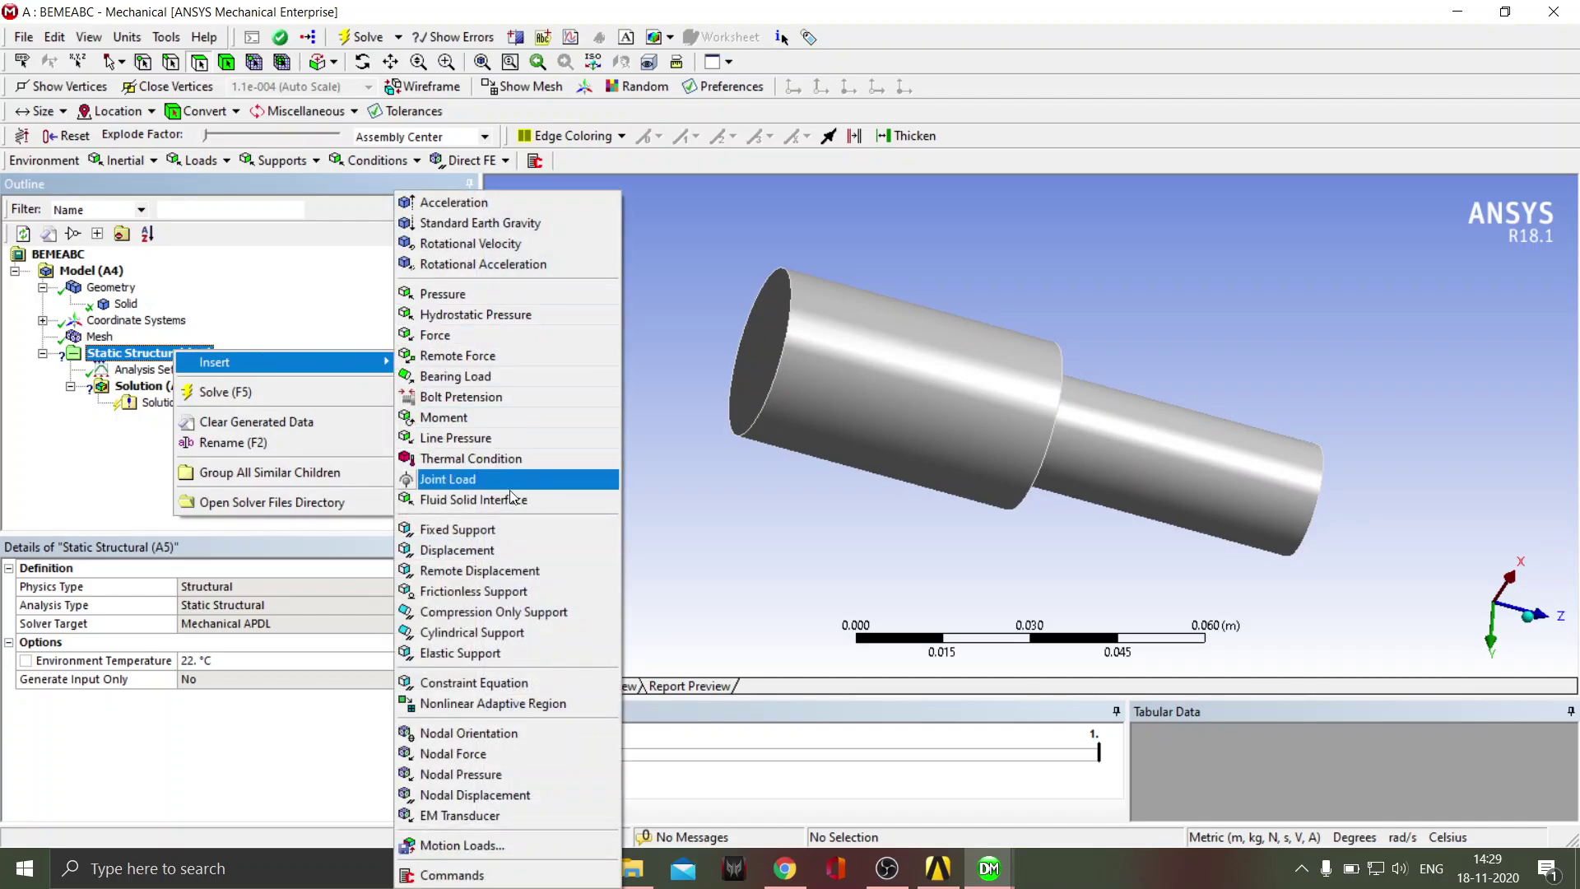
click(517, 532)
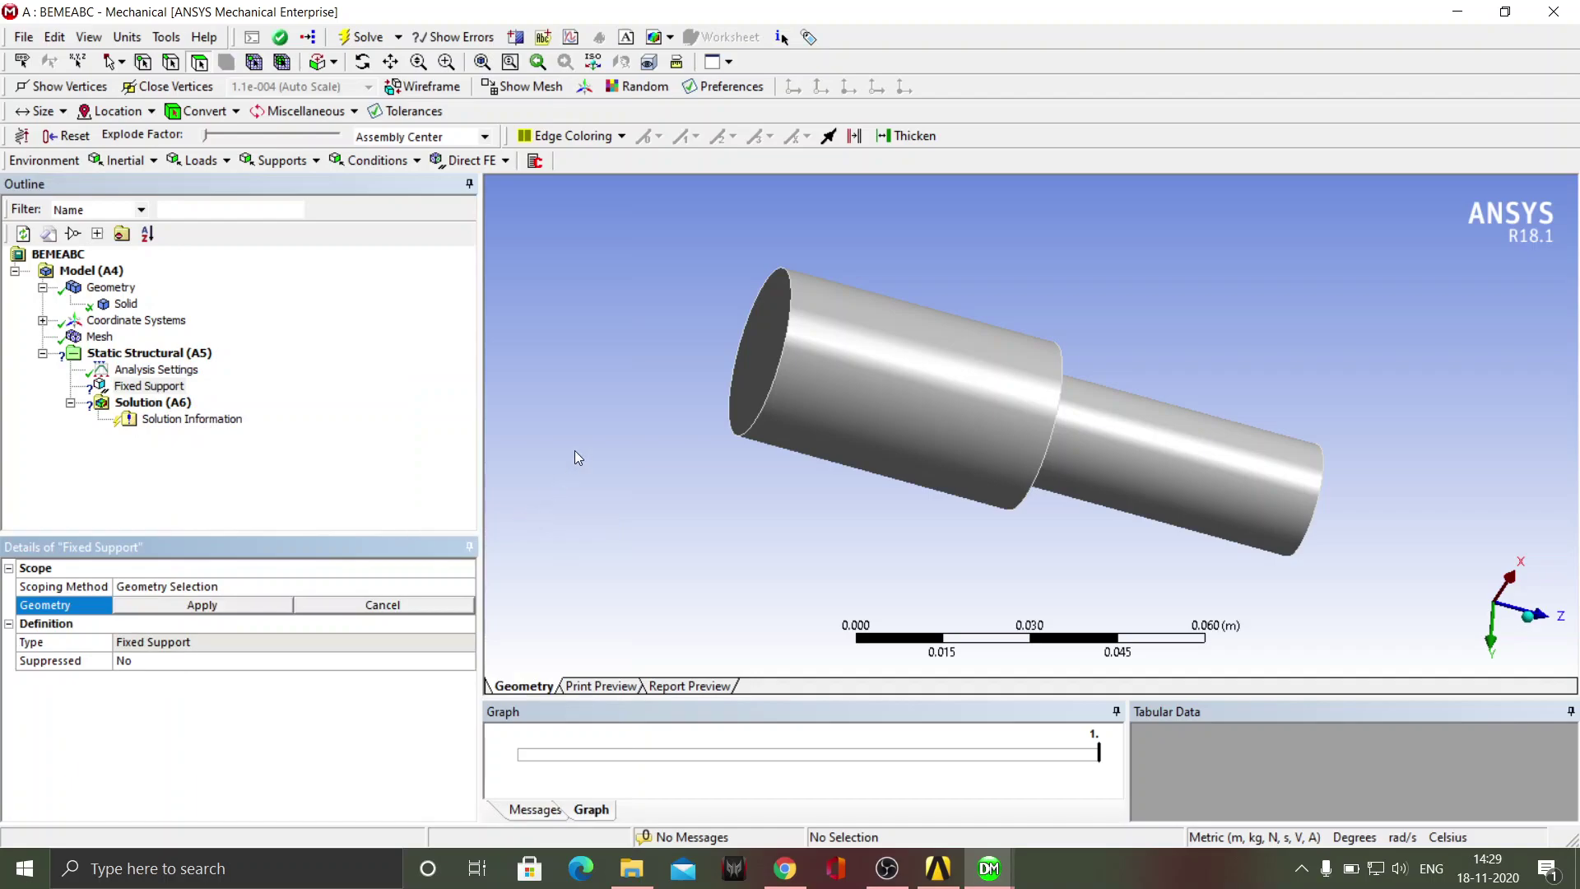
click(764, 323)
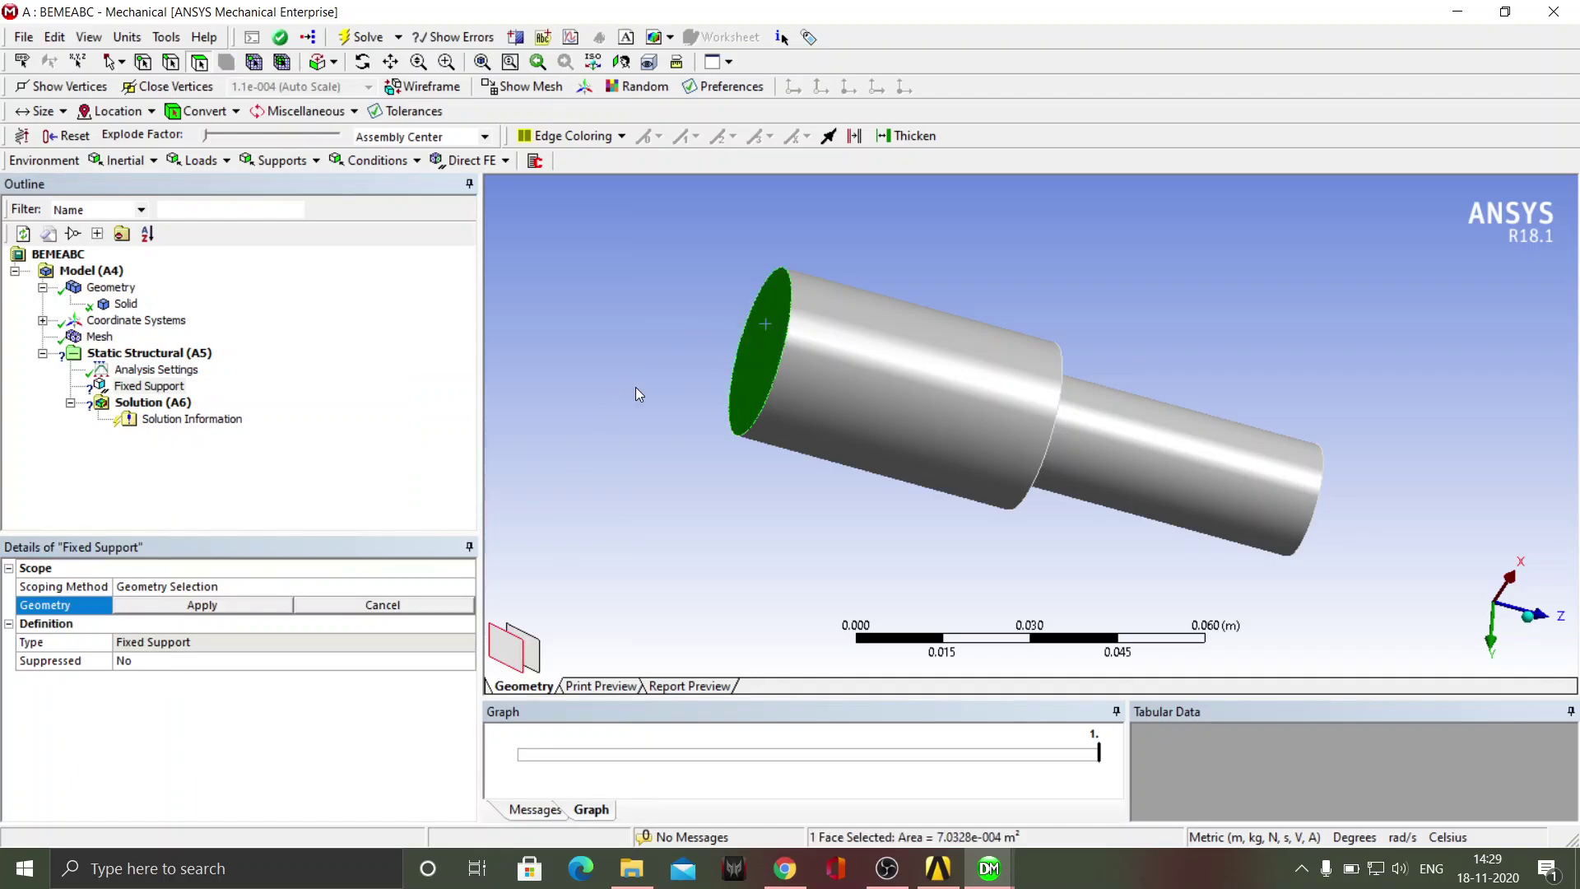
click(209, 606)
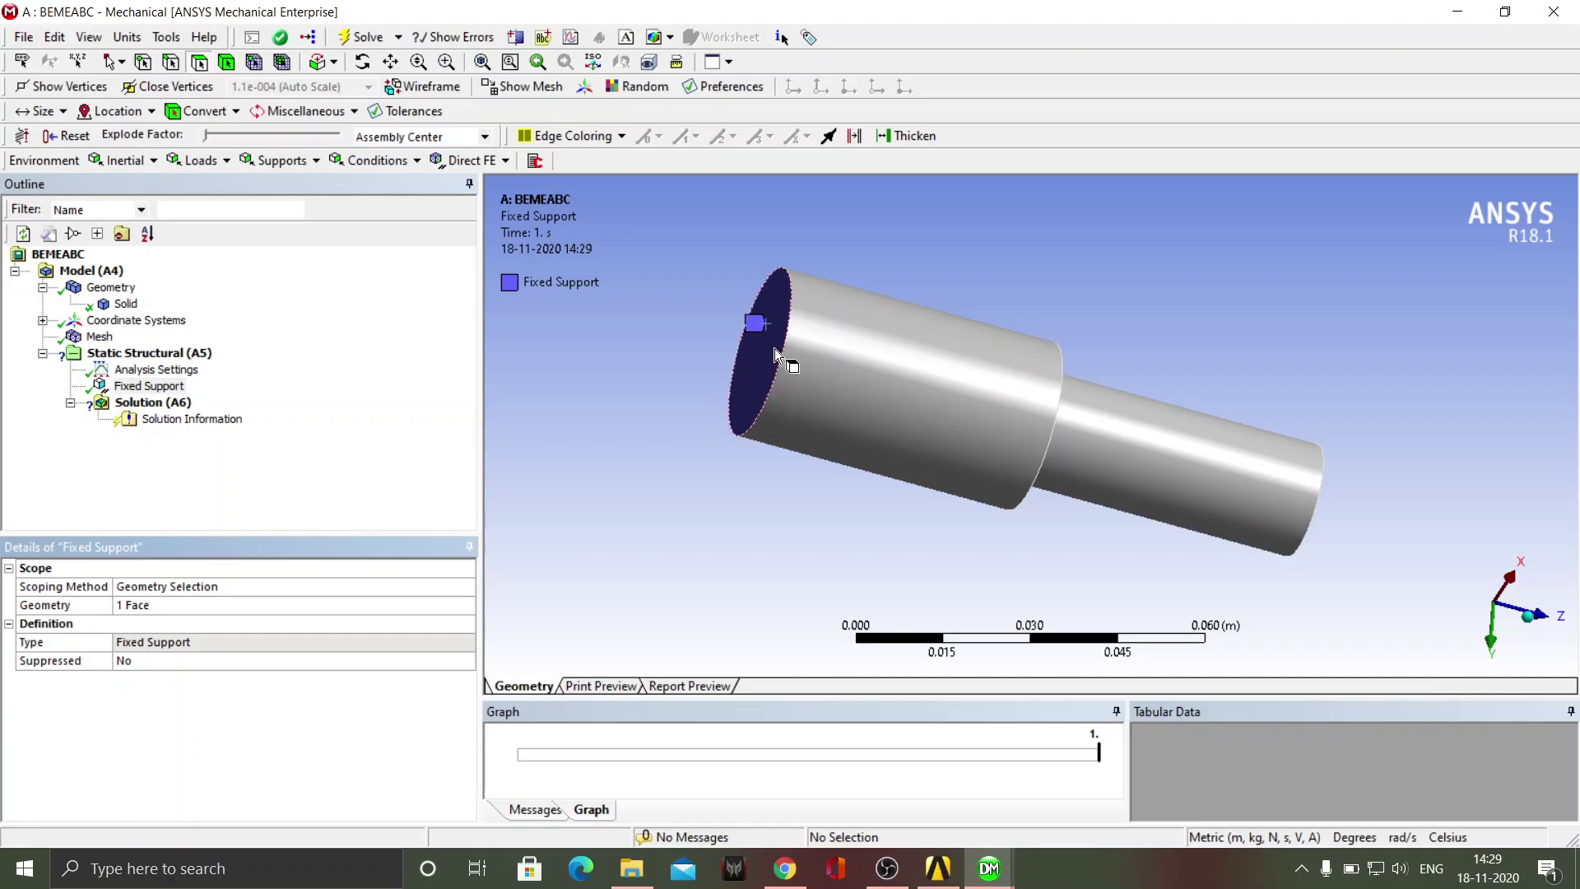
Step: Insert a Force load and scope it to the free end face of the 20 mm diameter section
middle_drag(953, 346, 737, 278)
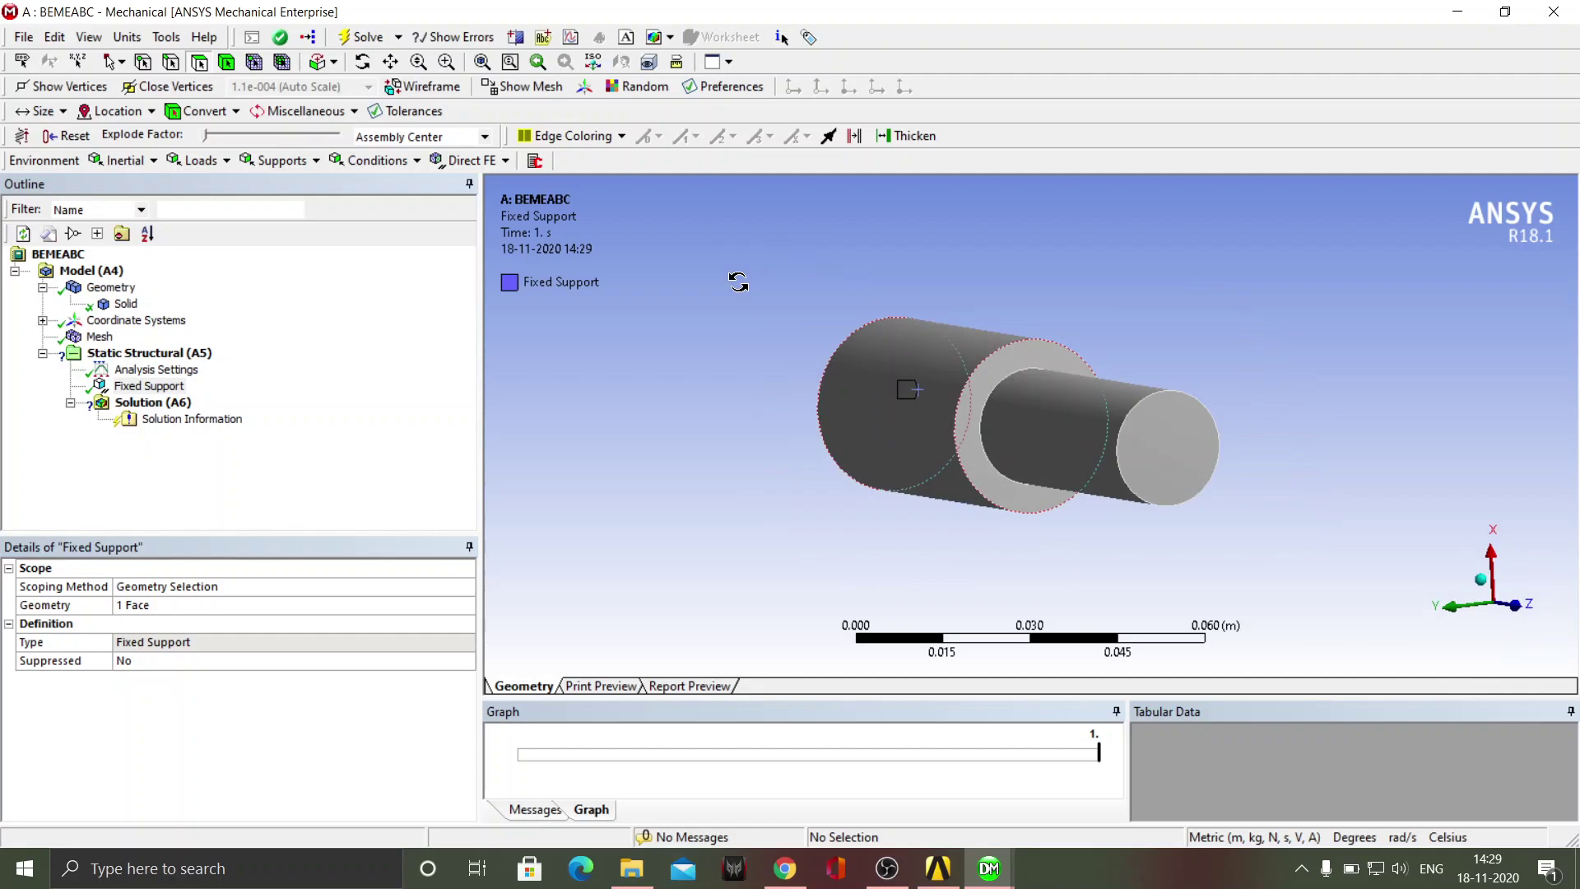
right_click(183, 355)
mouse_move(338, 366)
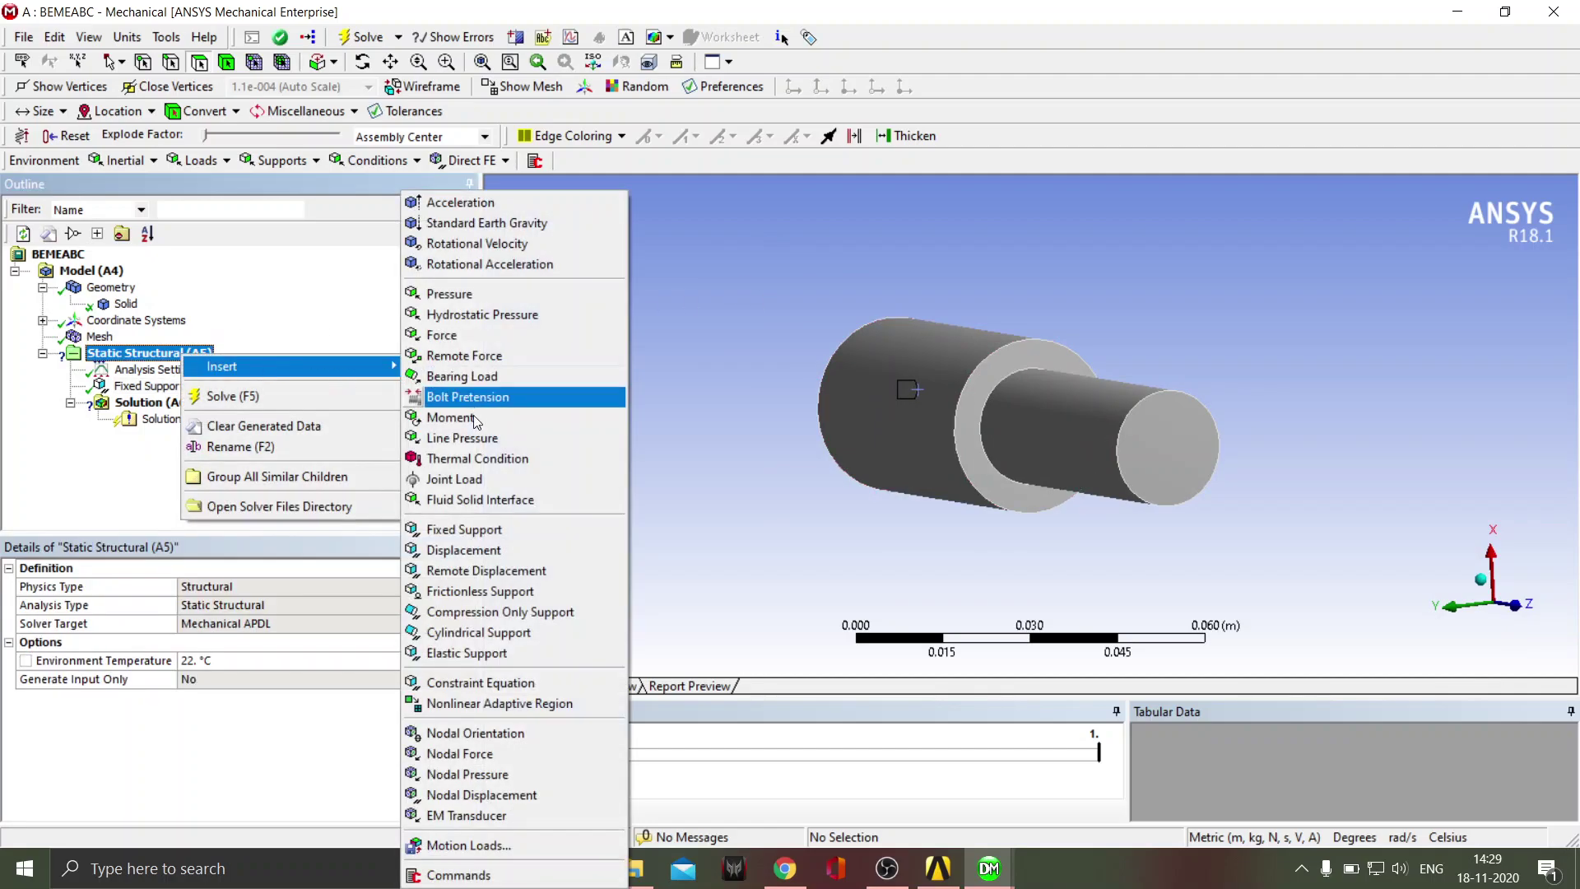
click(486, 340)
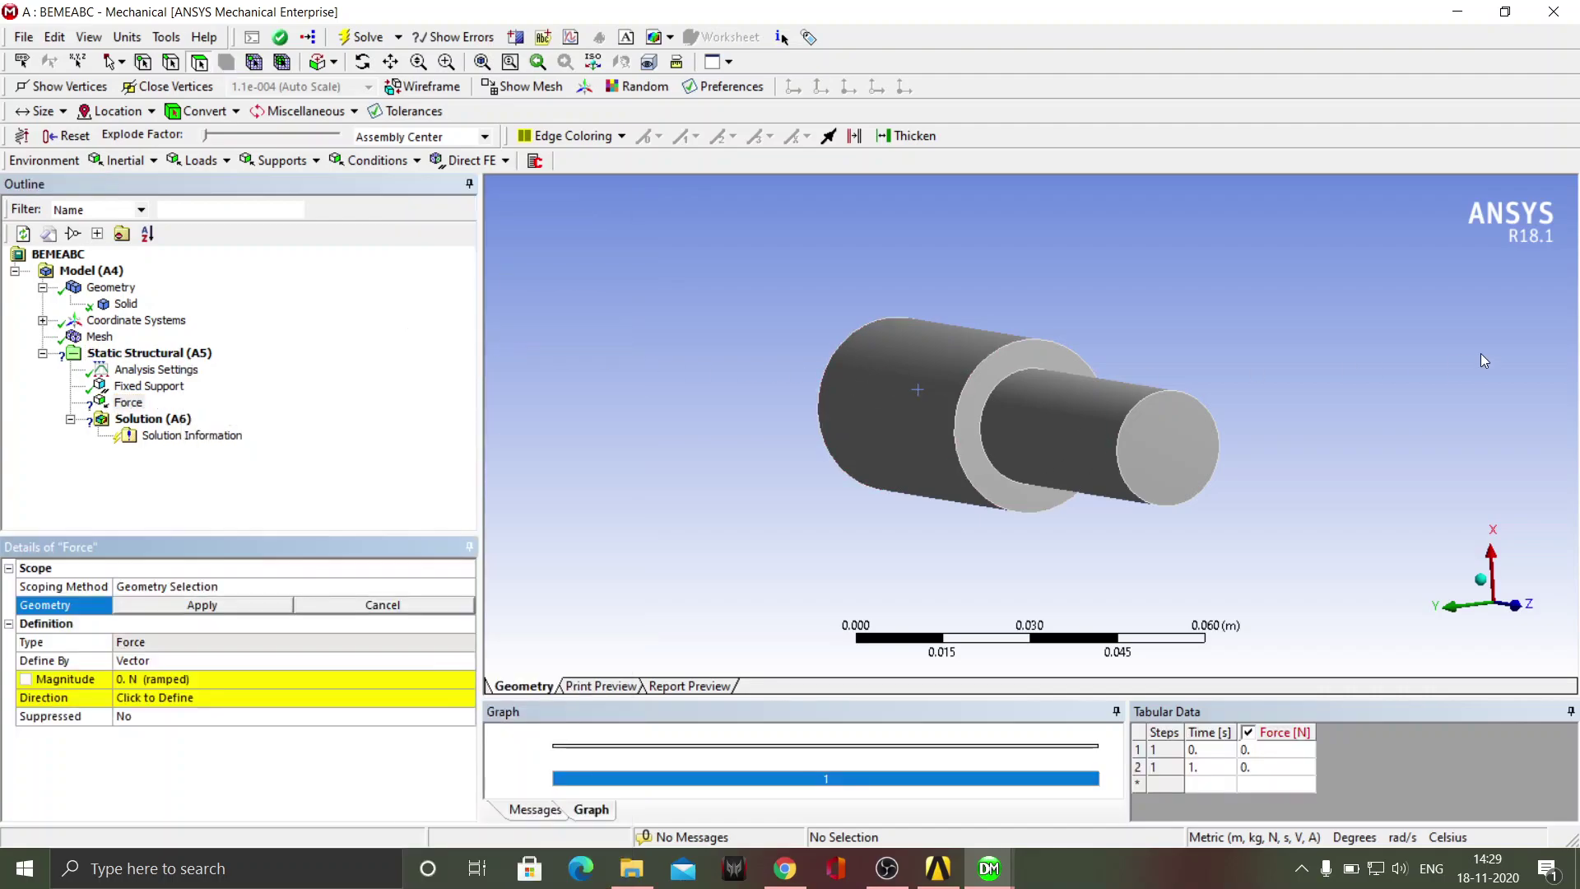
click(1179, 449)
click(202, 607)
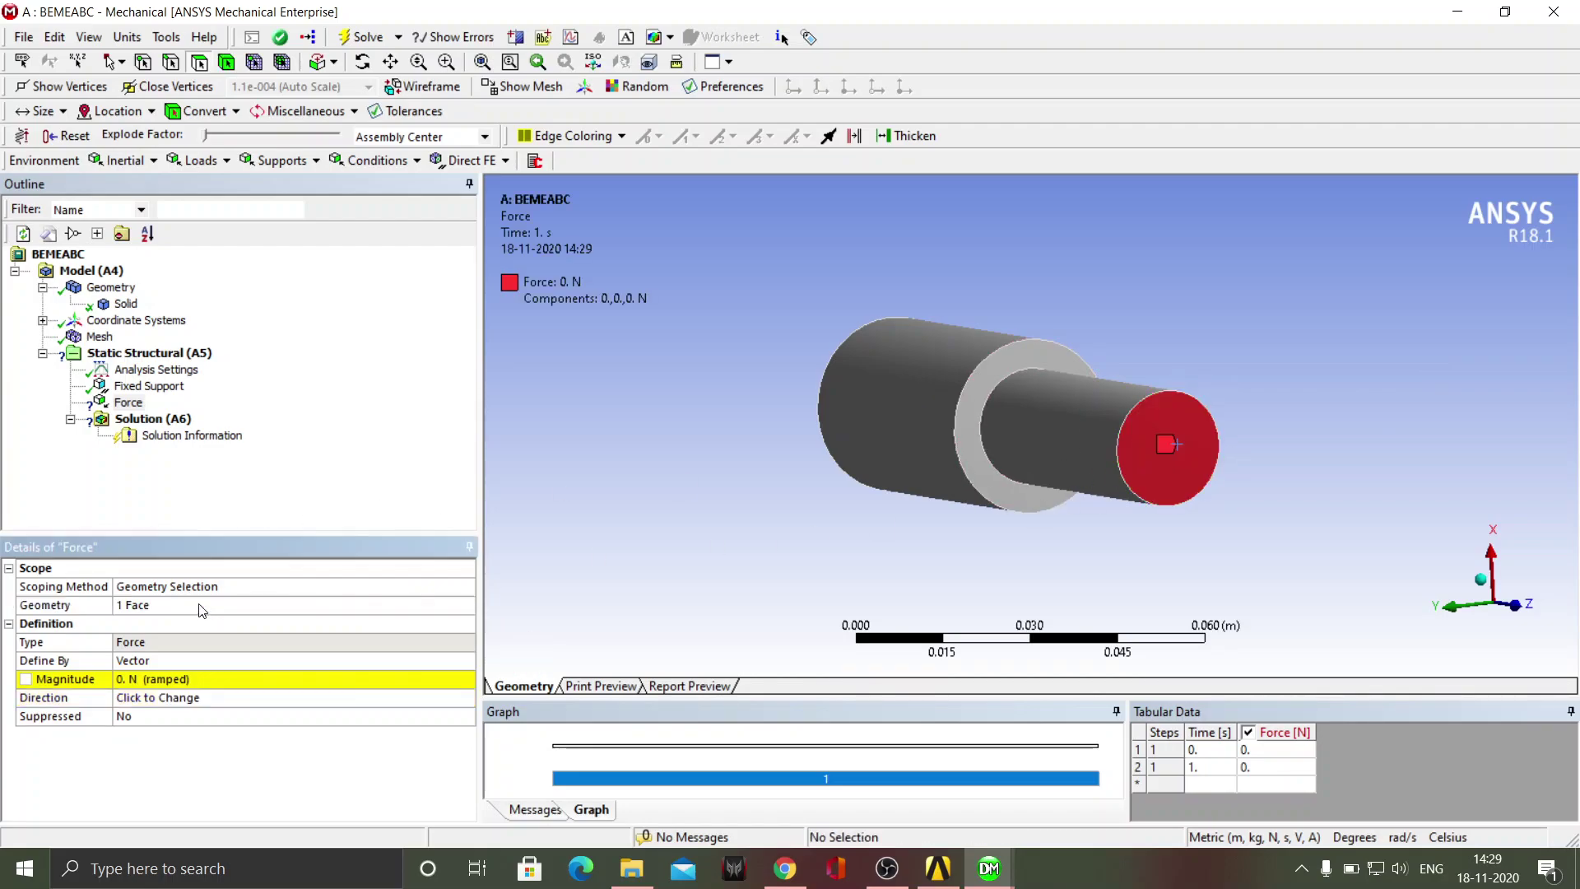
Step: Set the force magnitude to 50000 N and direct it outward from the end face along the positive Z axis
middle_drag(646, 424, 747, 381)
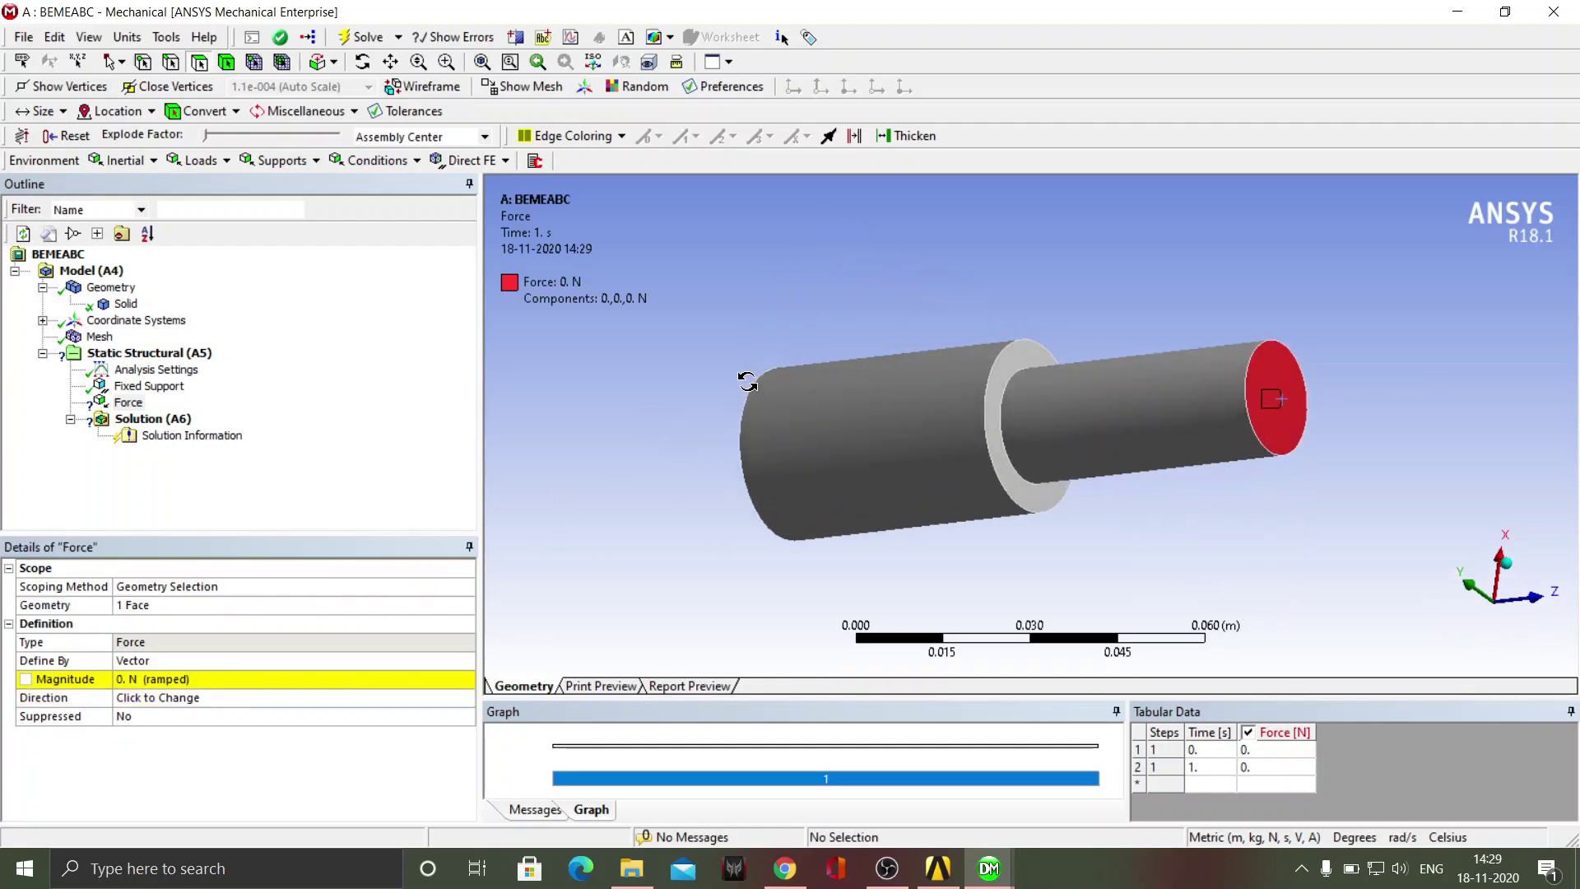
click(212, 681)
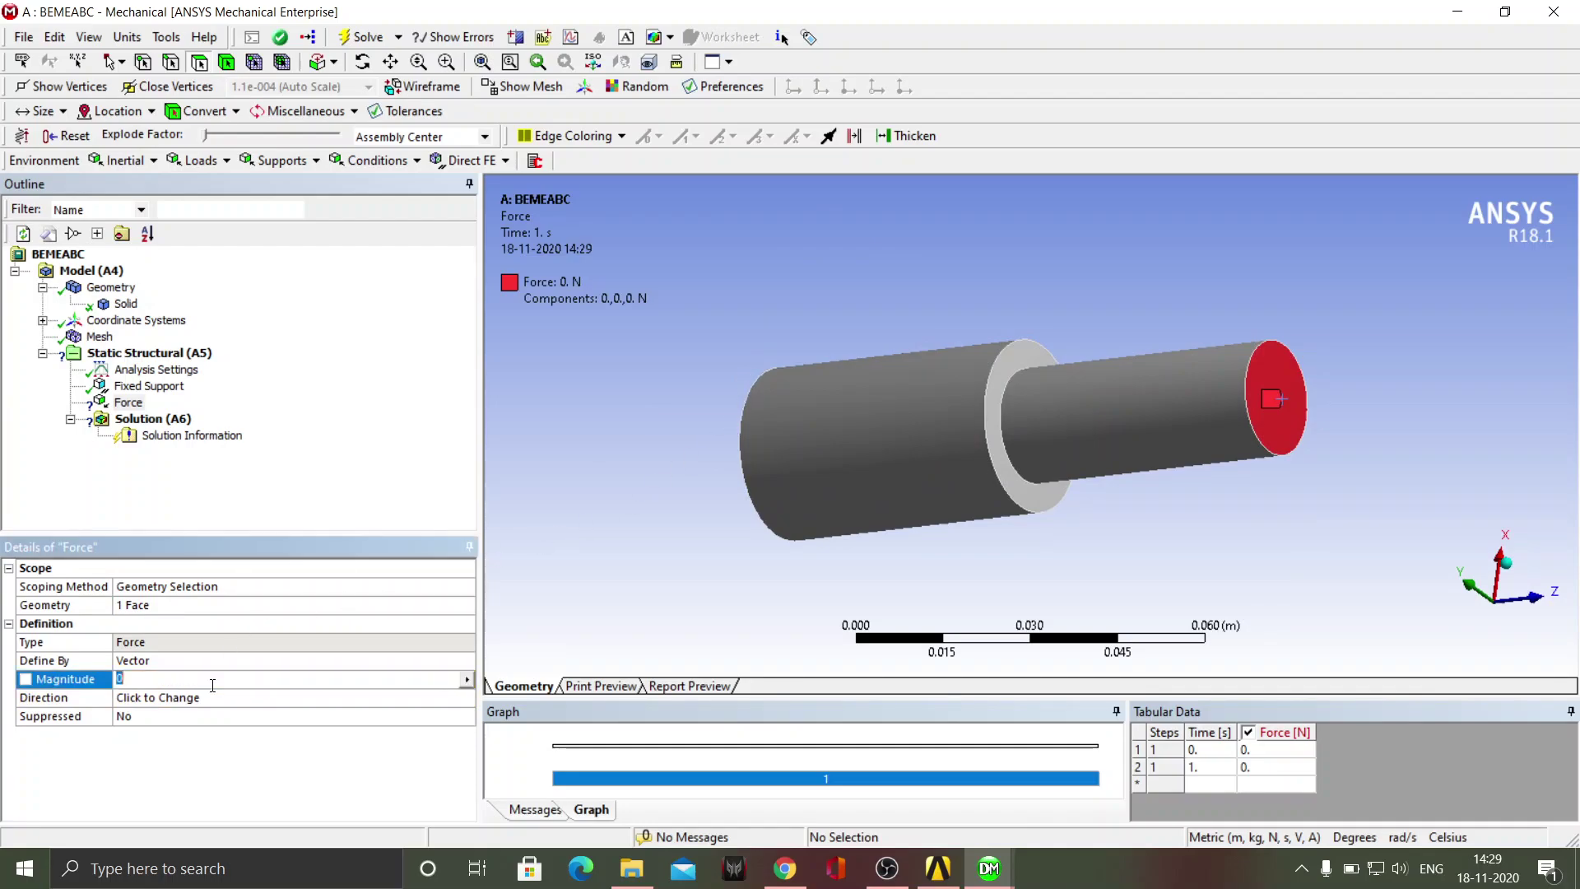
text(50000)
key(Return)
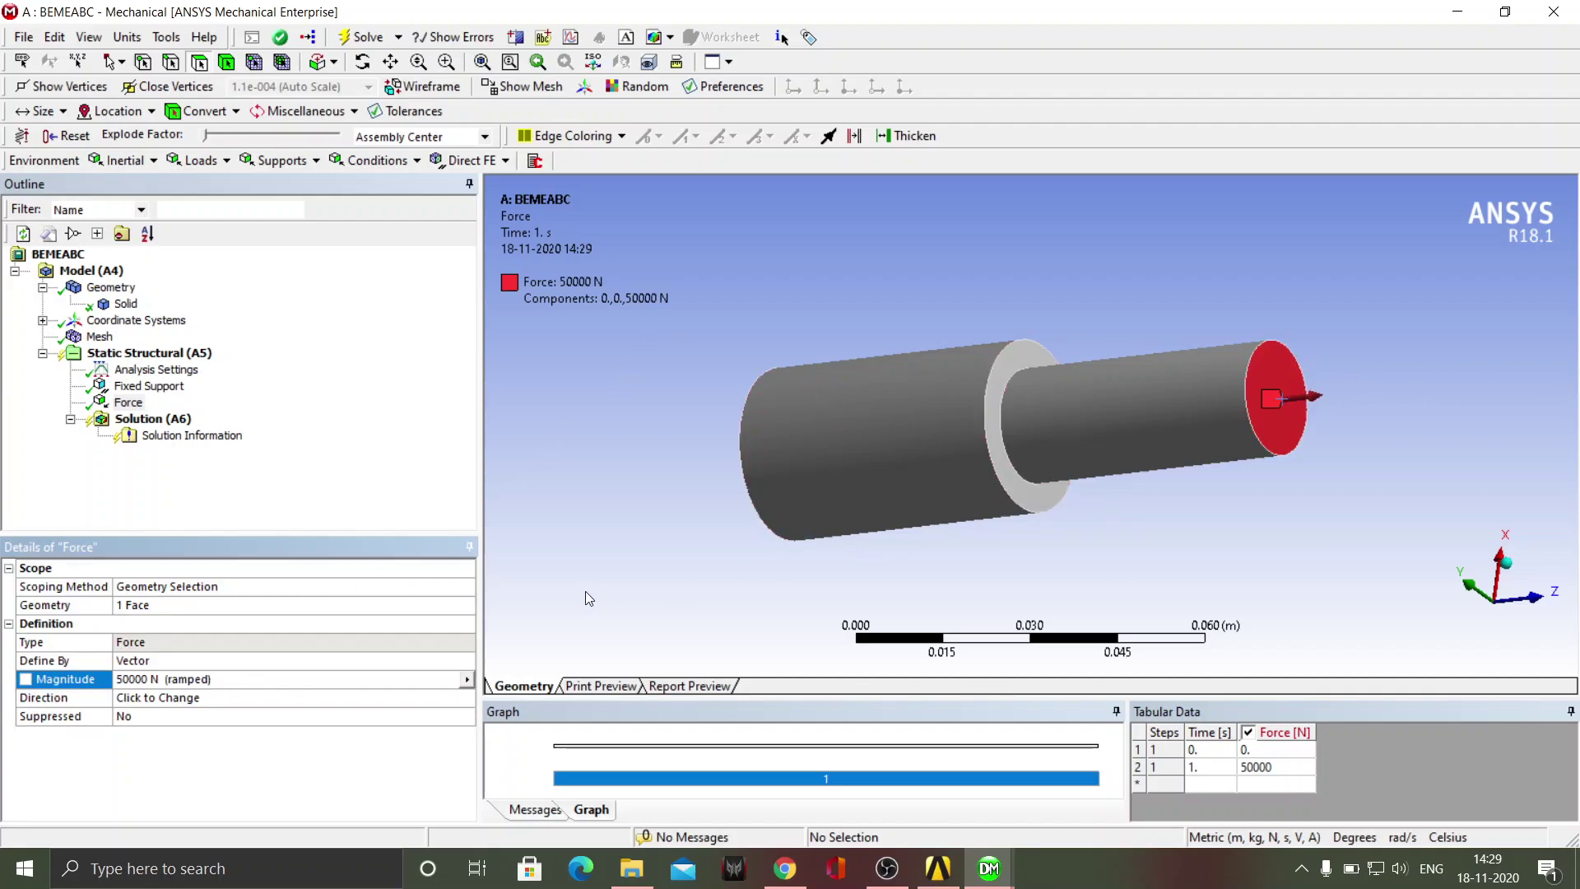
click(387, 698)
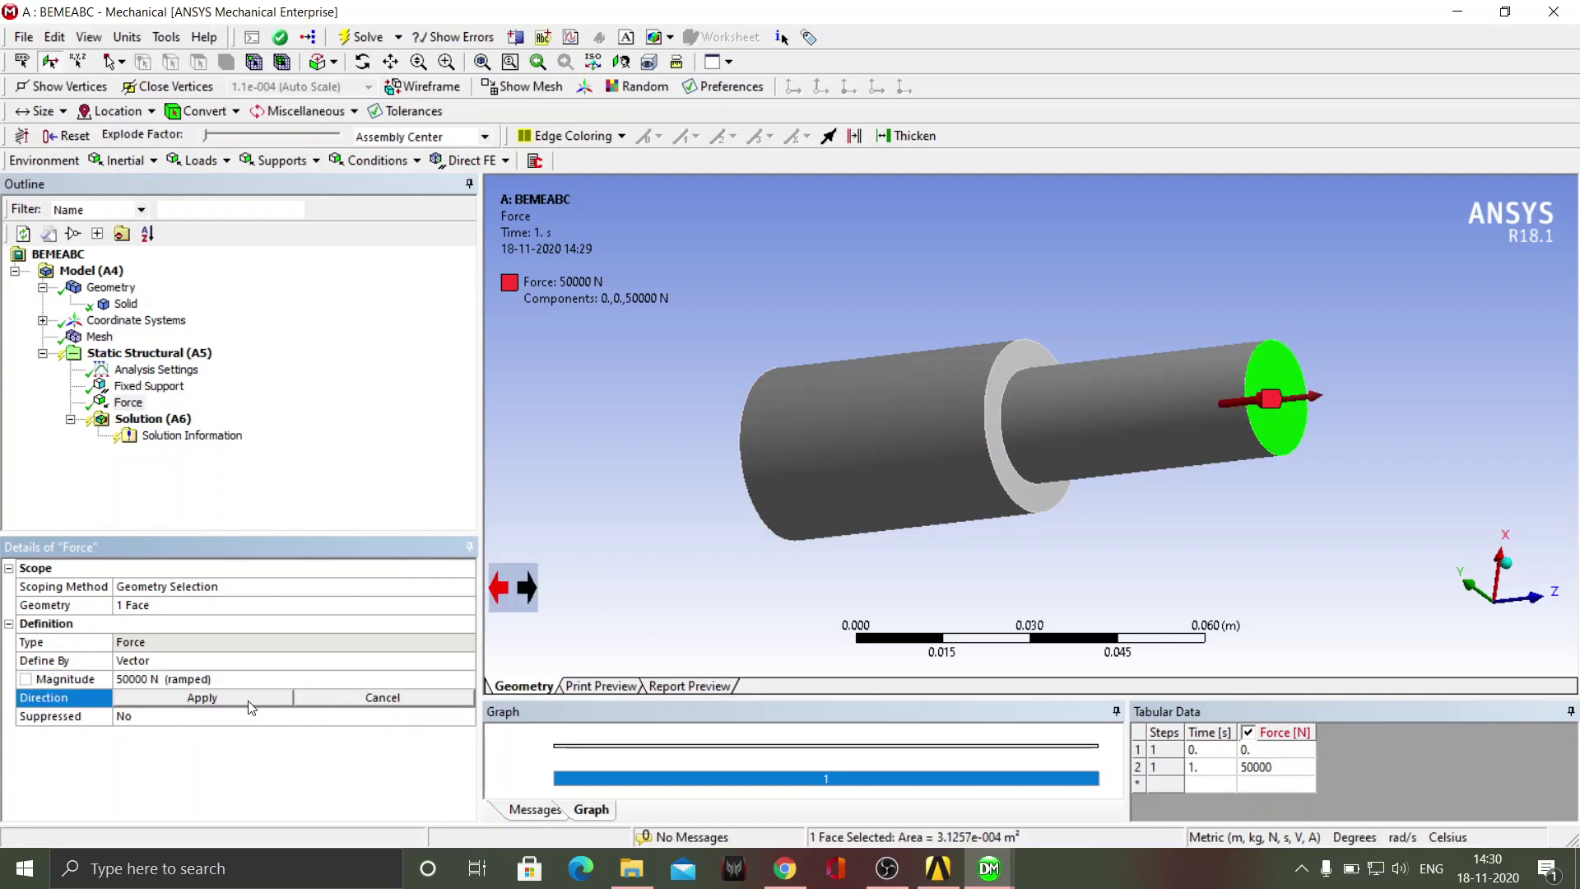
click(527, 591)
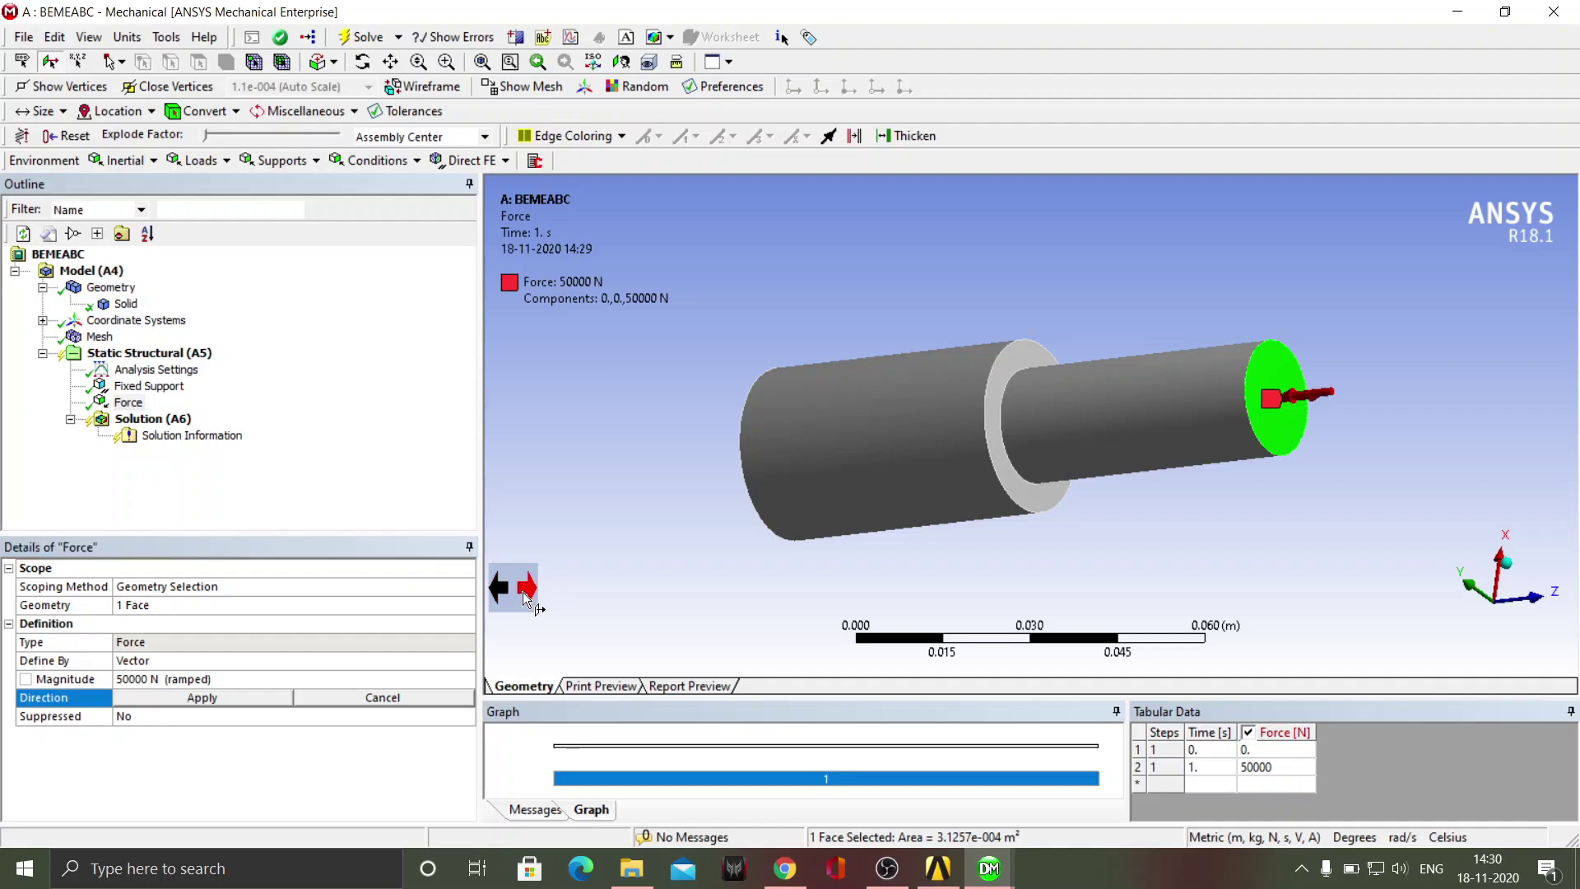
click(498, 592)
click(248, 698)
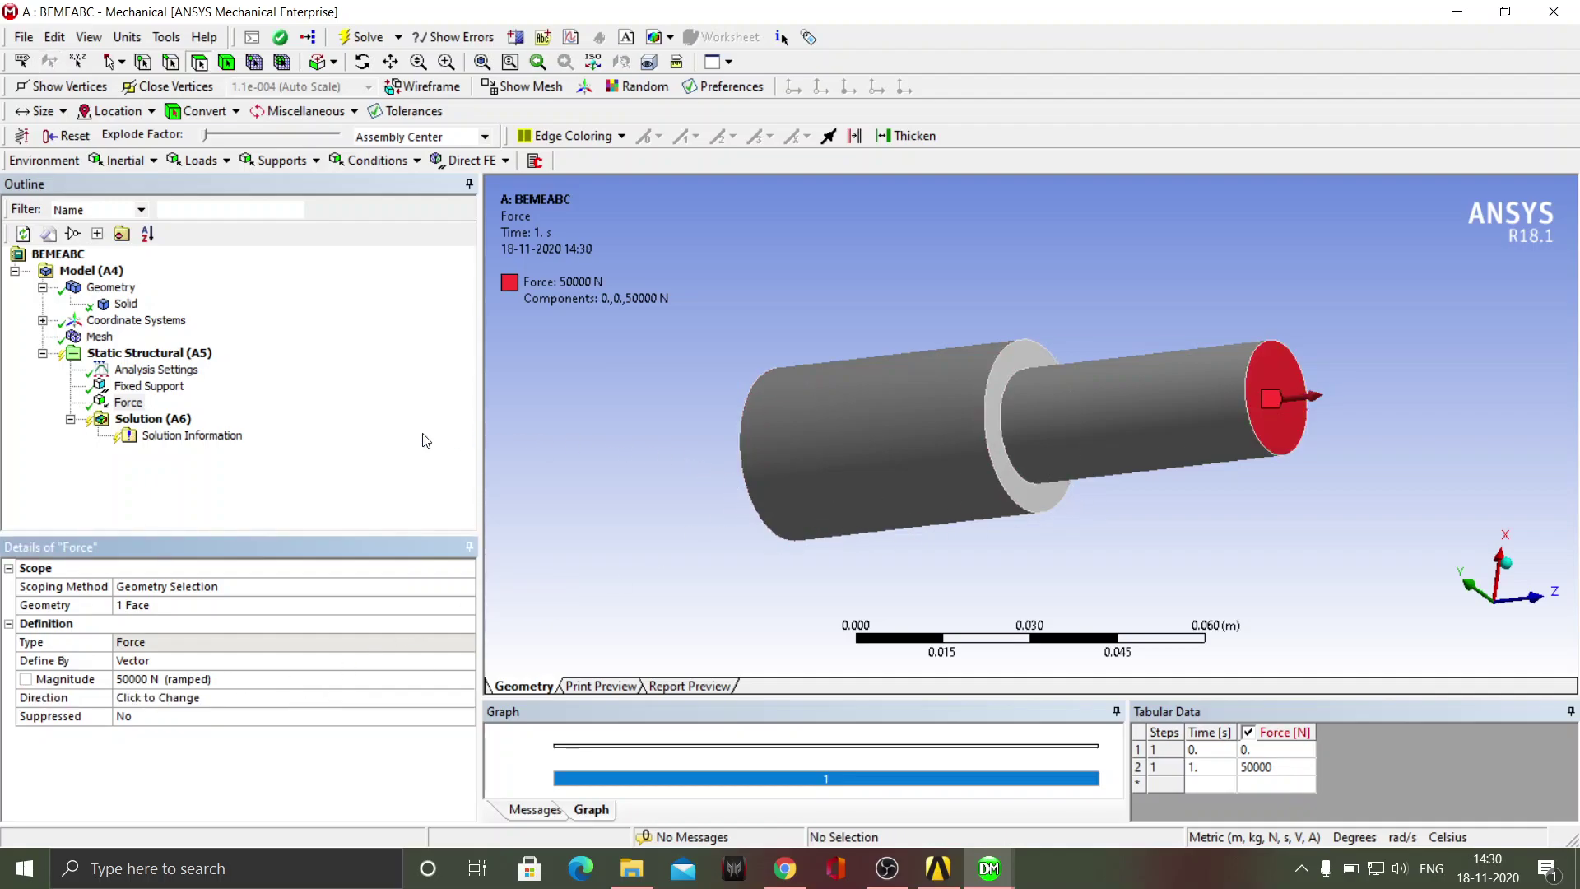
Step: Add a Total Deformation result to the Solution
click(168, 421)
right_click(169, 422)
mouse_move(224, 427)
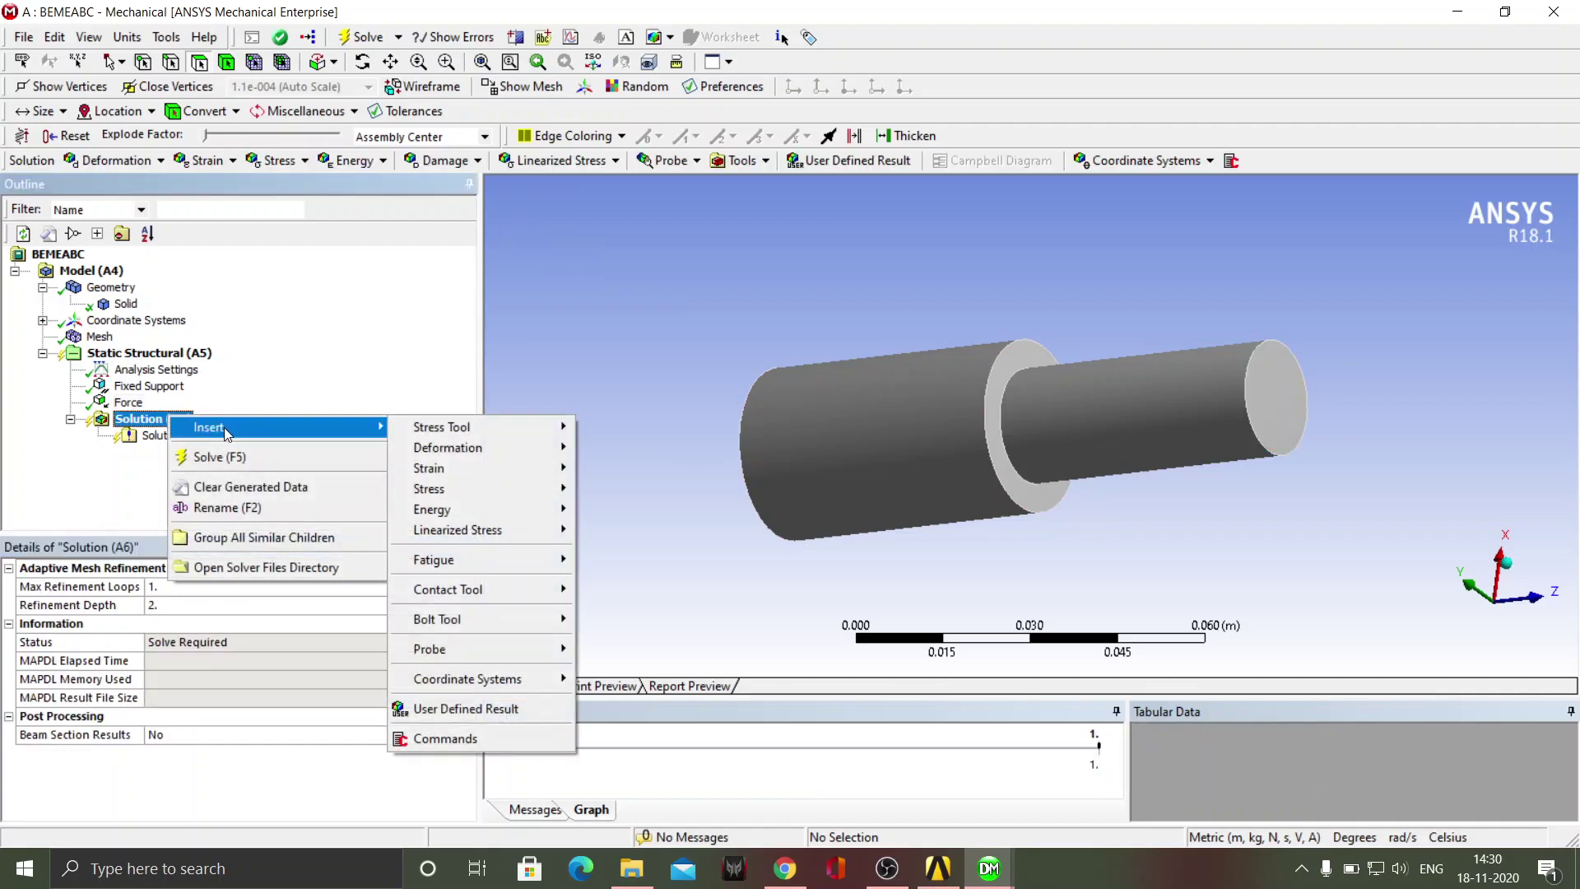
mouse_move(458, 445)
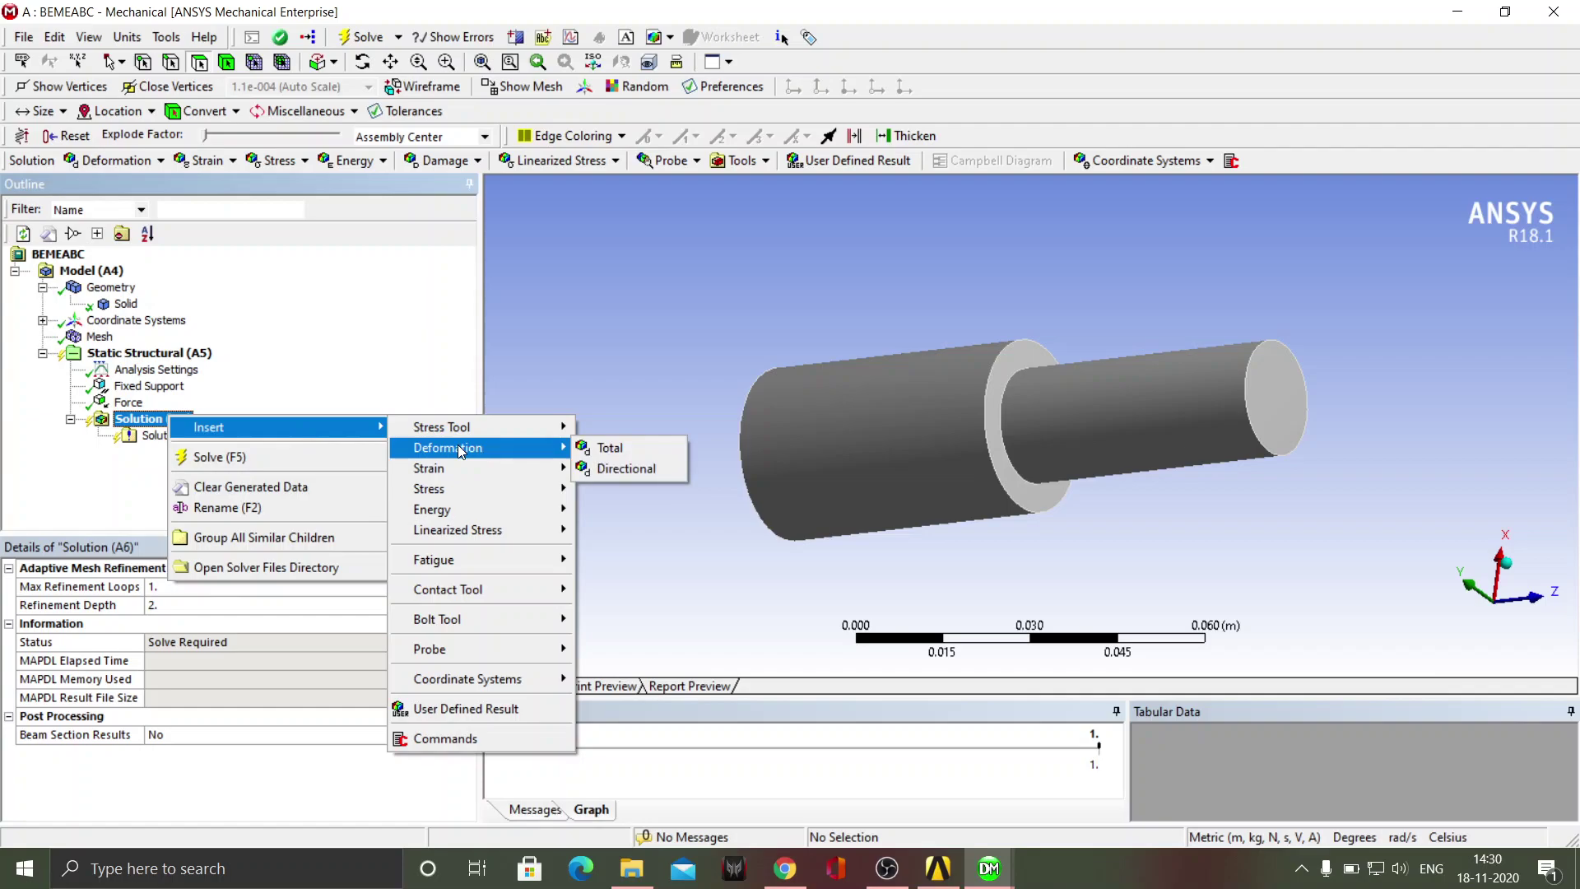
click(616, 449)
Step: Add an Equivalent (von-Mises) stress result to the Solution
click(140, 420)
right_click(167, 420)
mouse_move(267, 423)
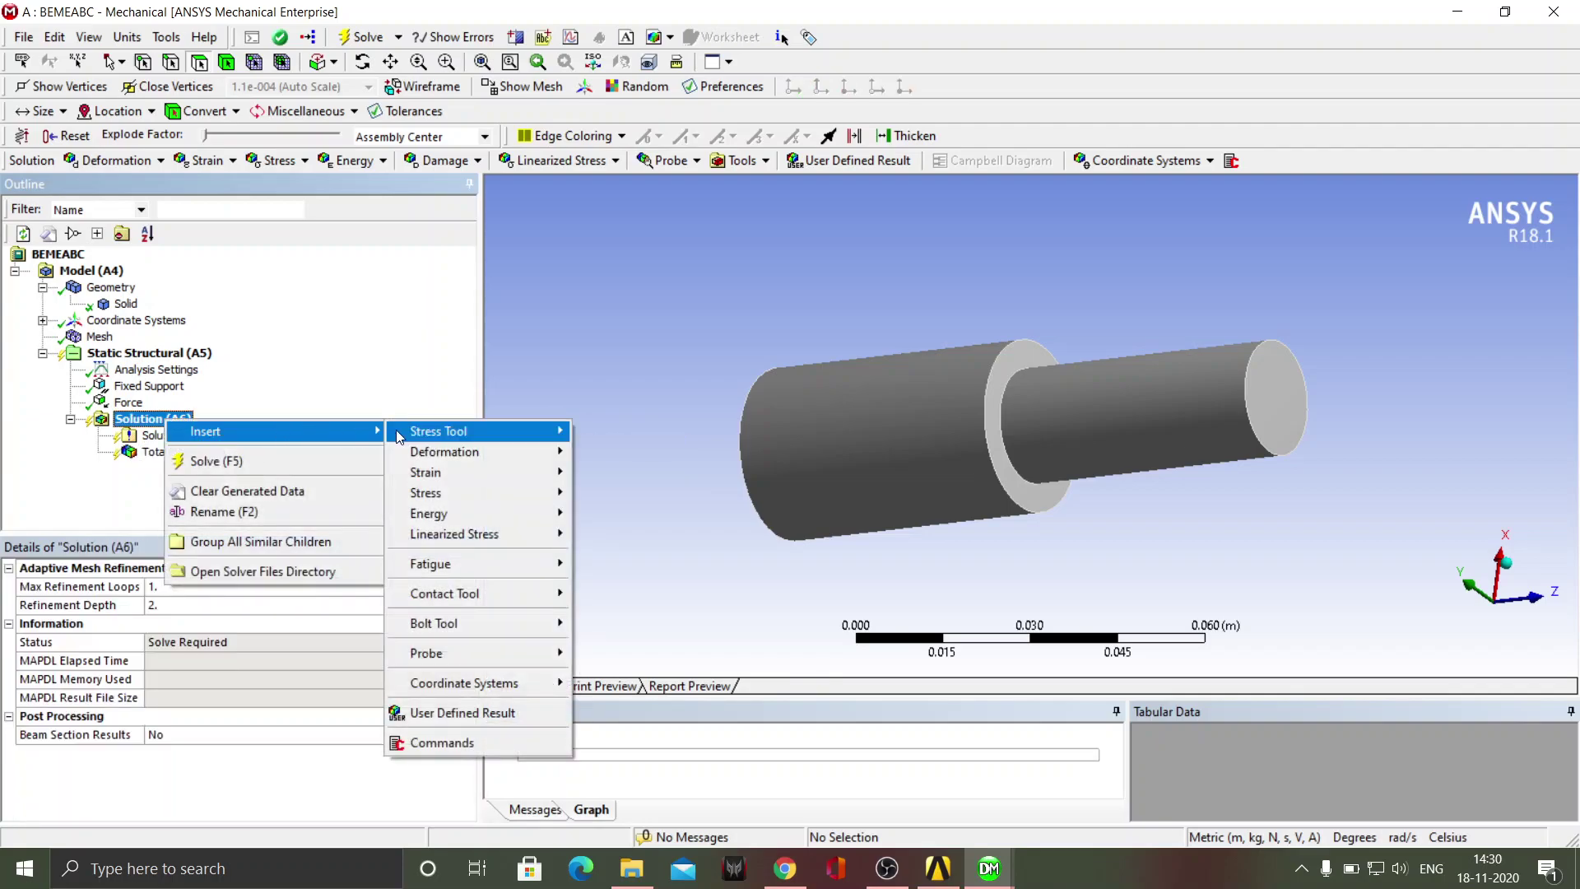
mouse_move(534, 492)
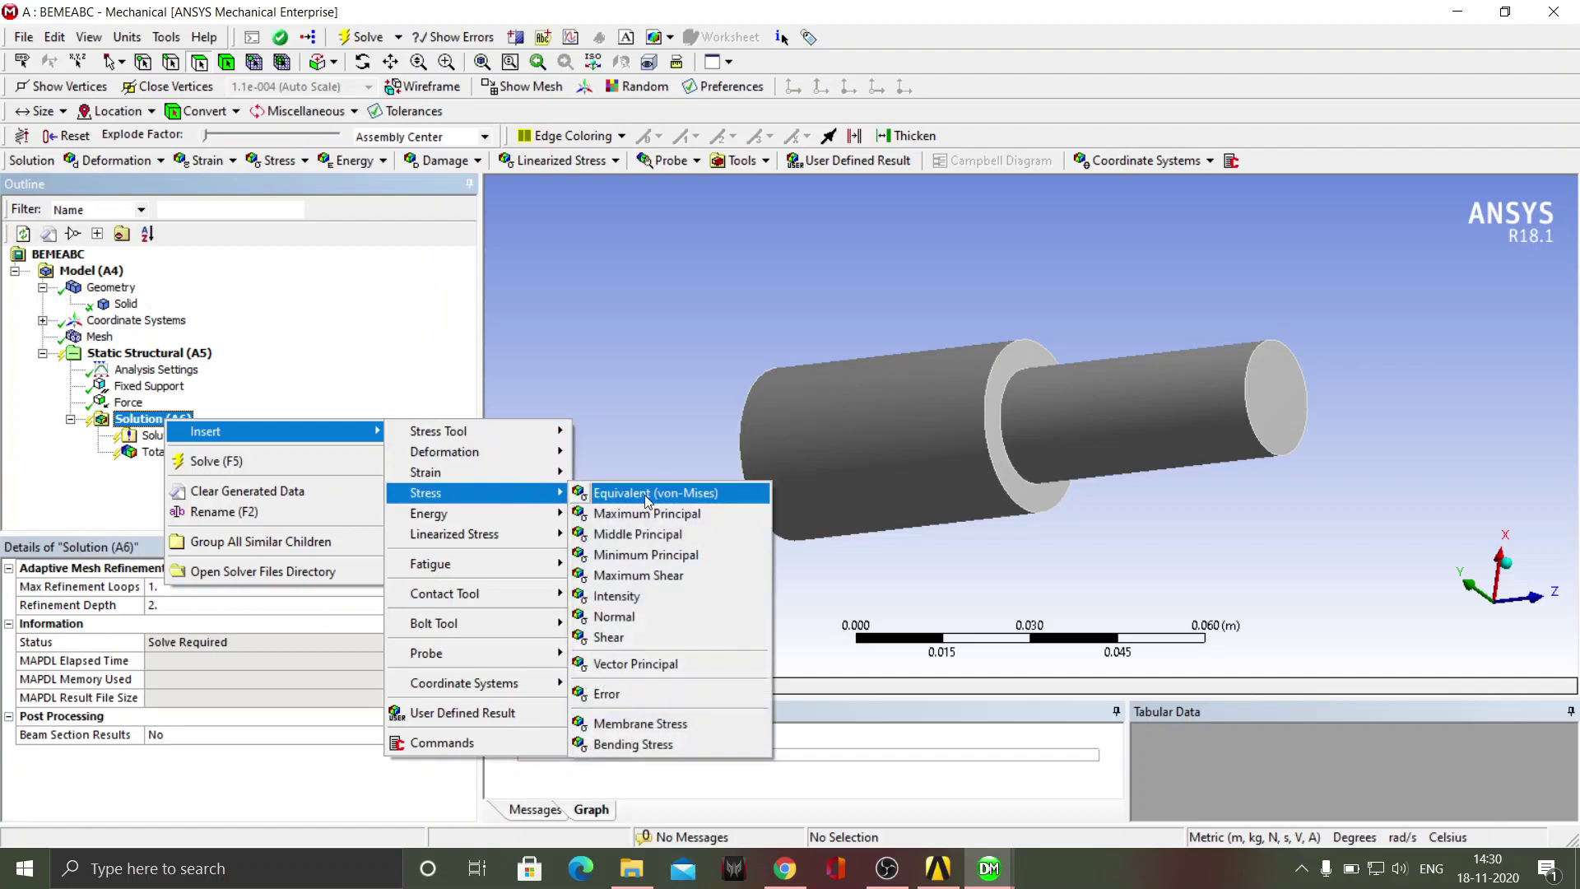
click(666, 496)
Step: Add an Equivalent (von-Mises) elastic strain result to the Solution
click(140, 420)
right_click(169, 420)
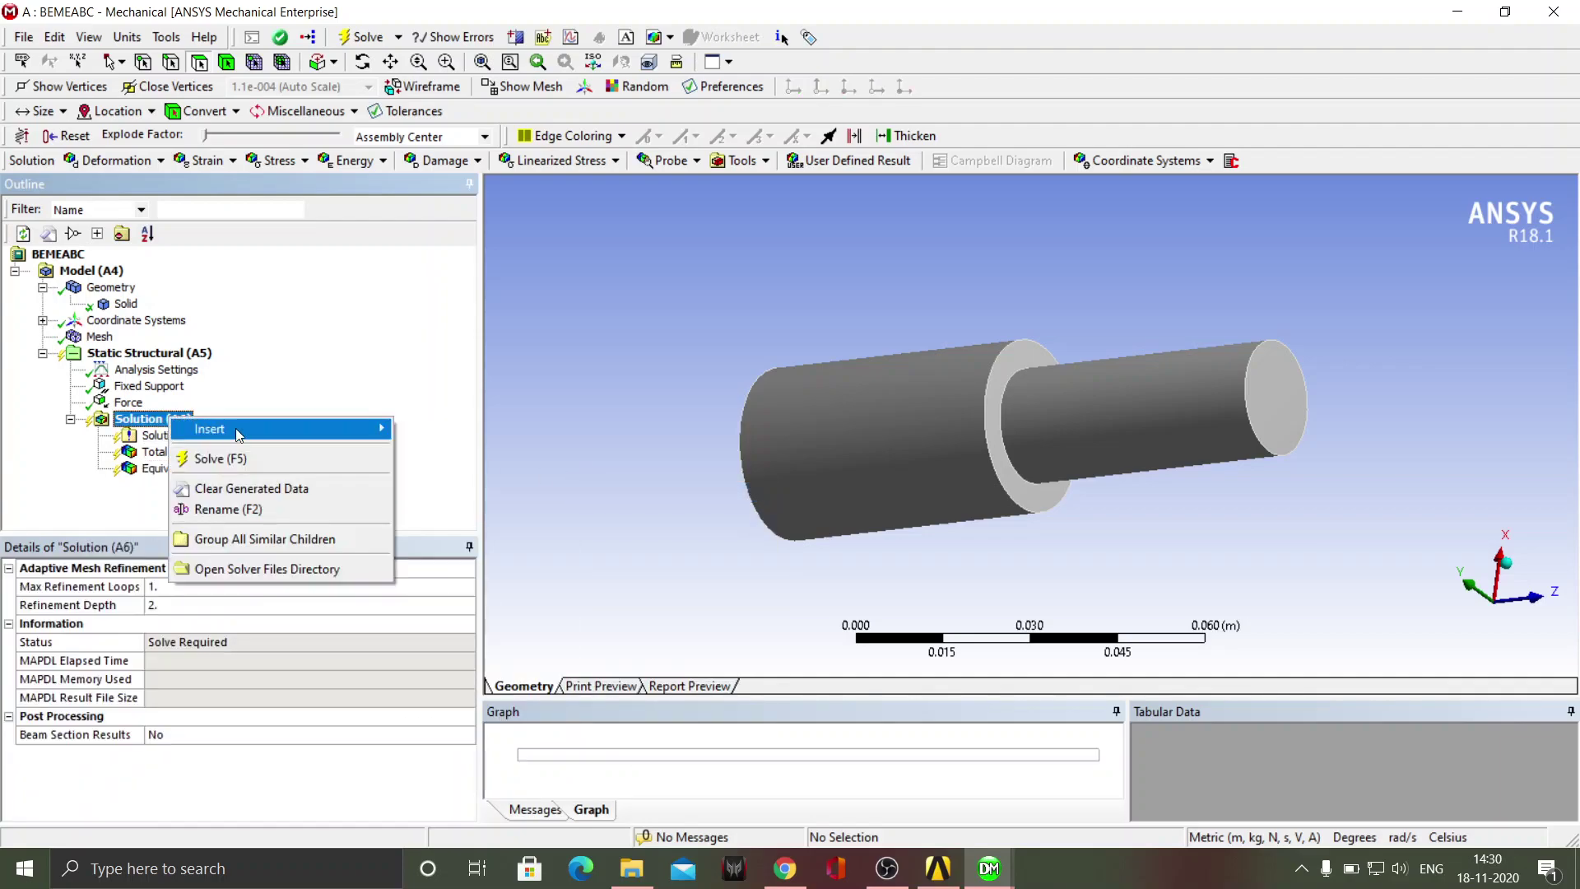
mouse_move(272, 429)
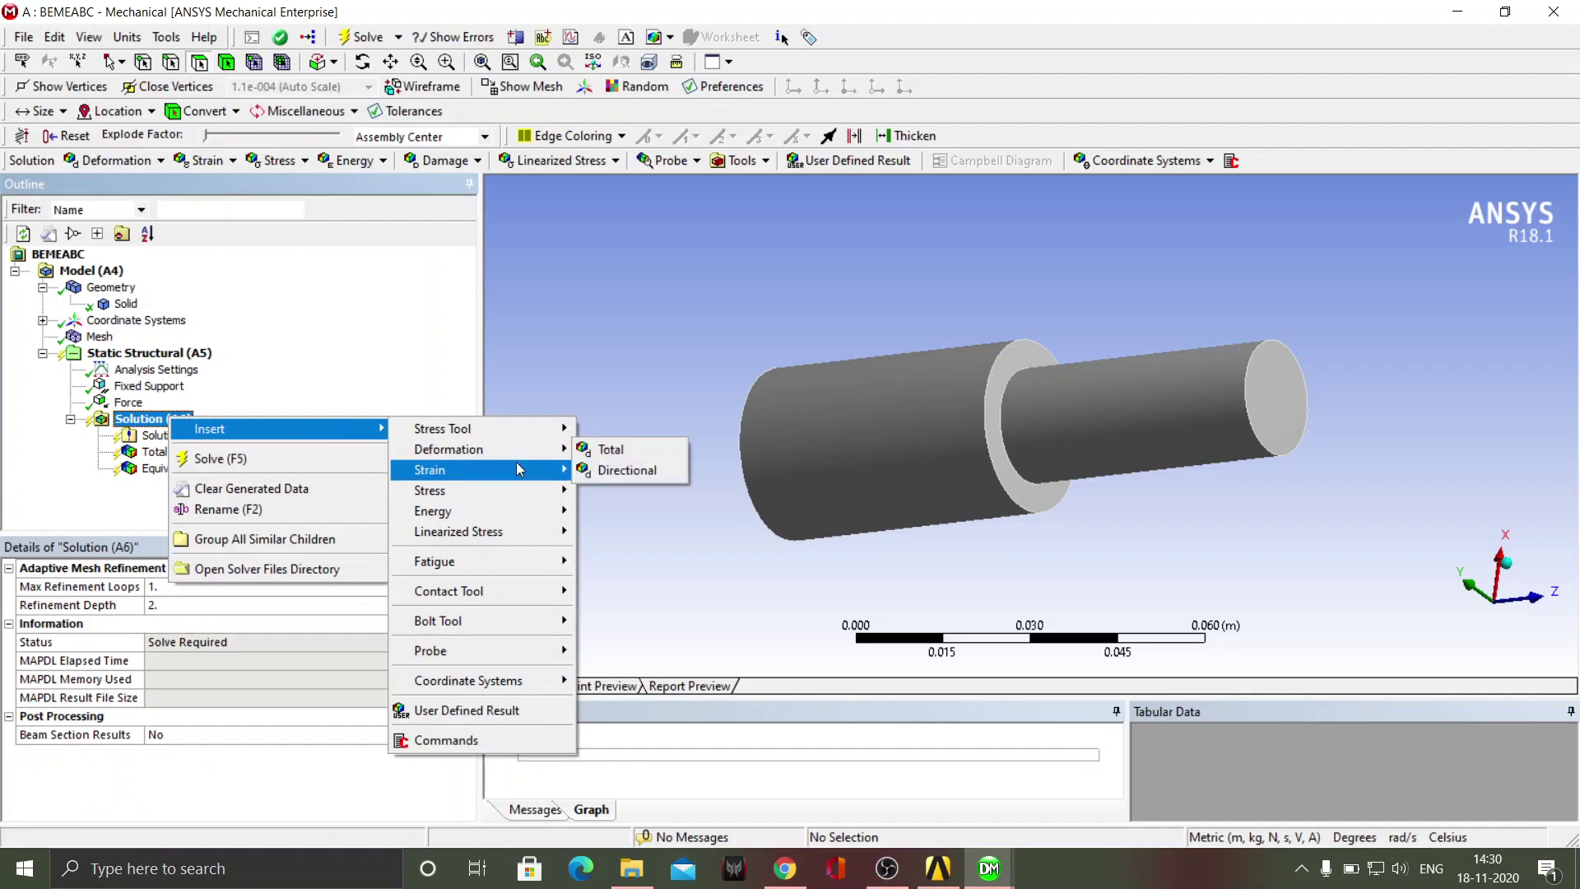
mouse_move(494, 470)
click(664, 471)
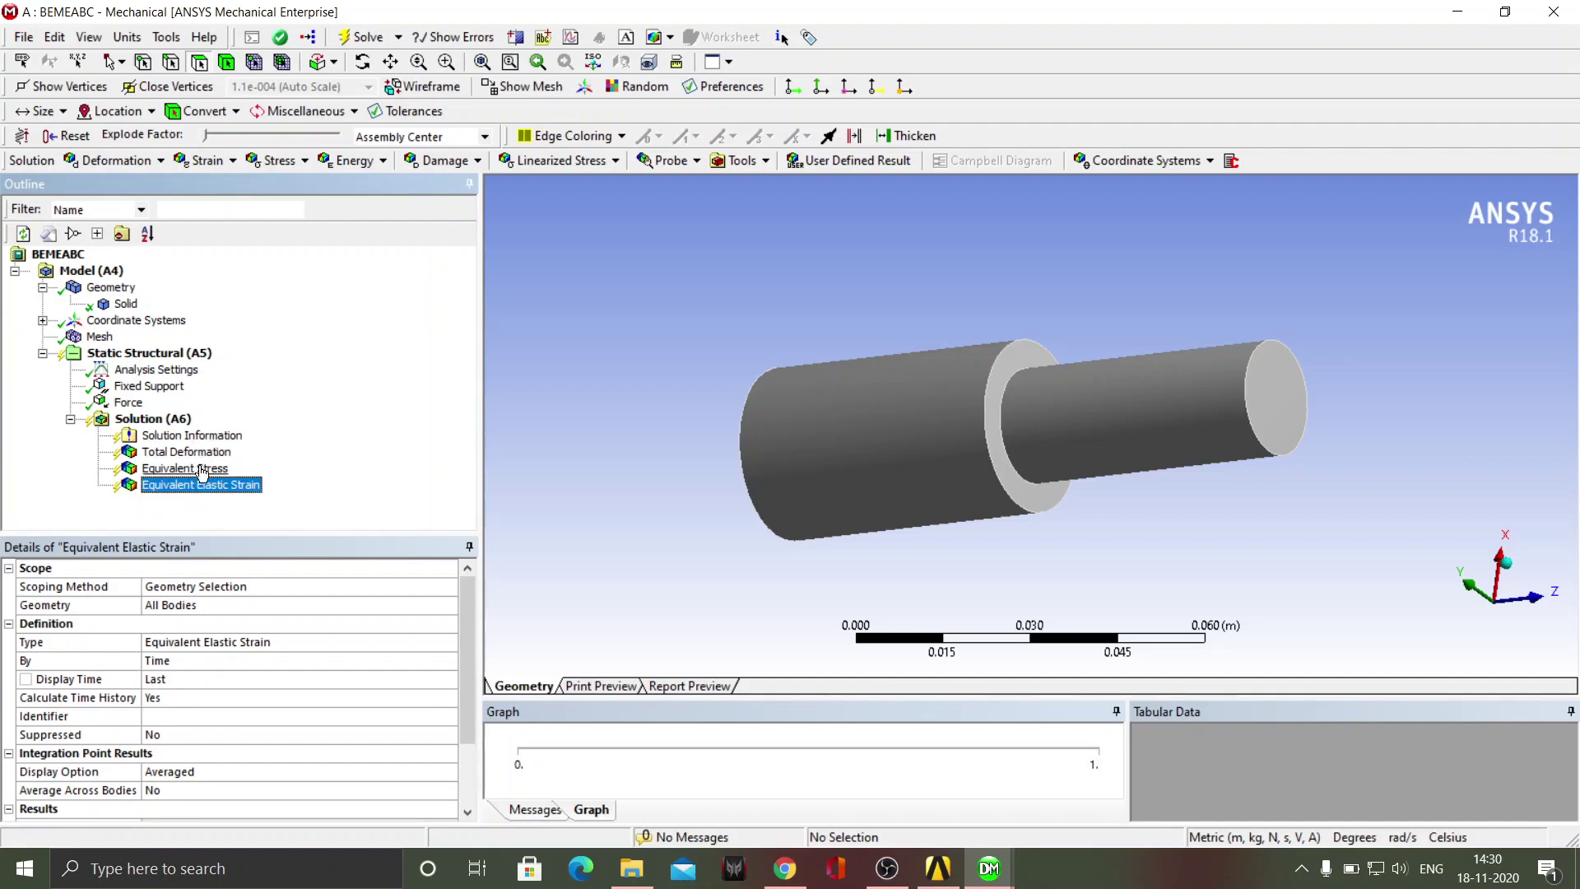
Step: Insert a report figure under the Mesh and another under the Total Deformation result
click(100, 337)
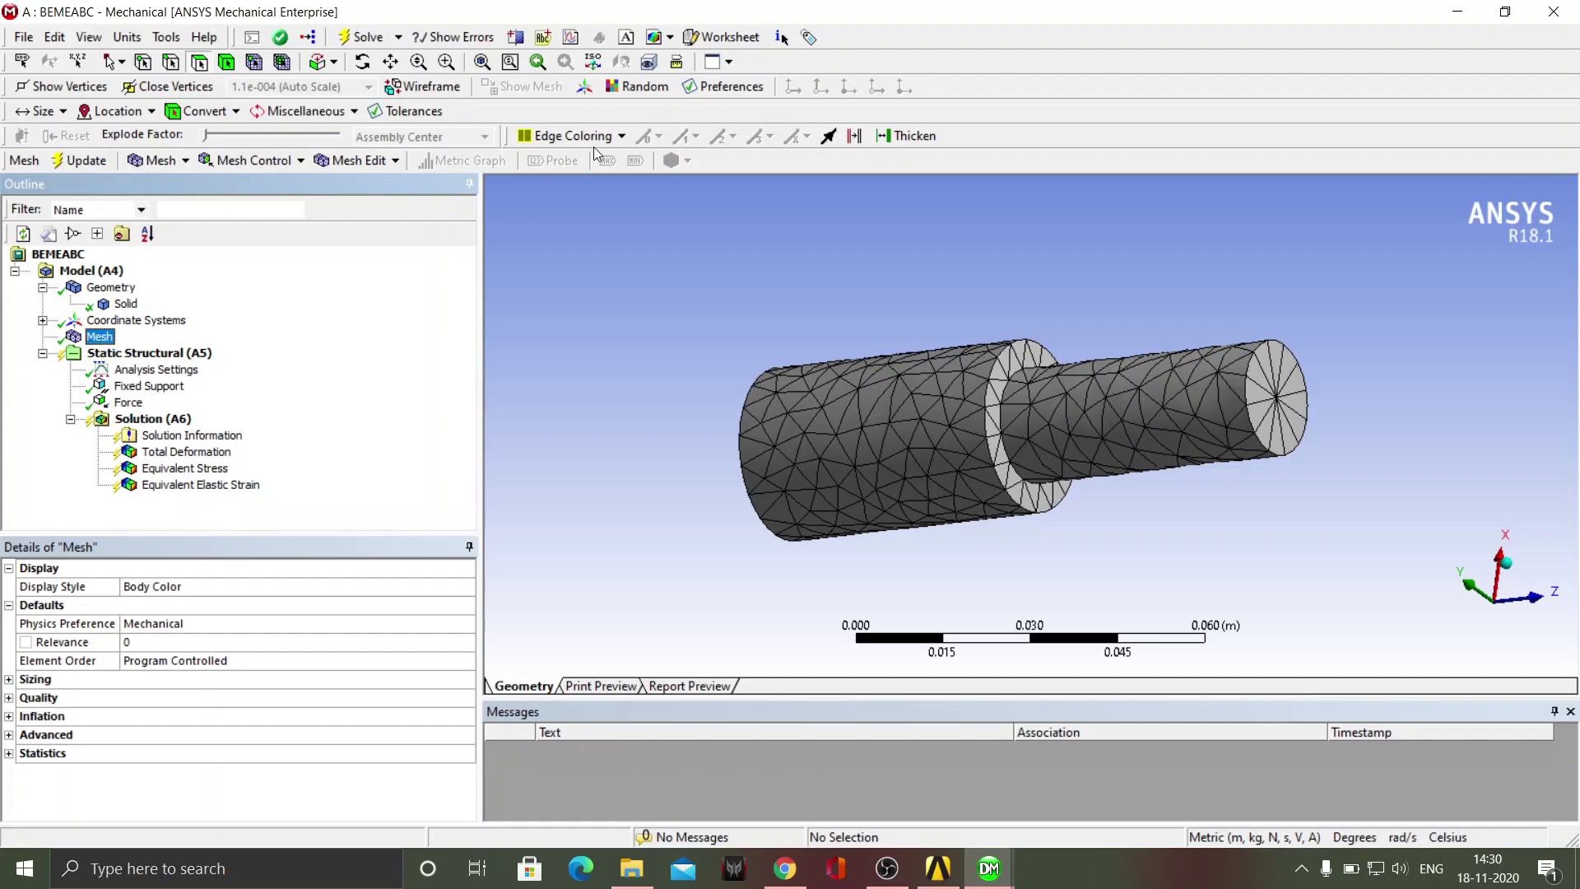
click(670, 37)
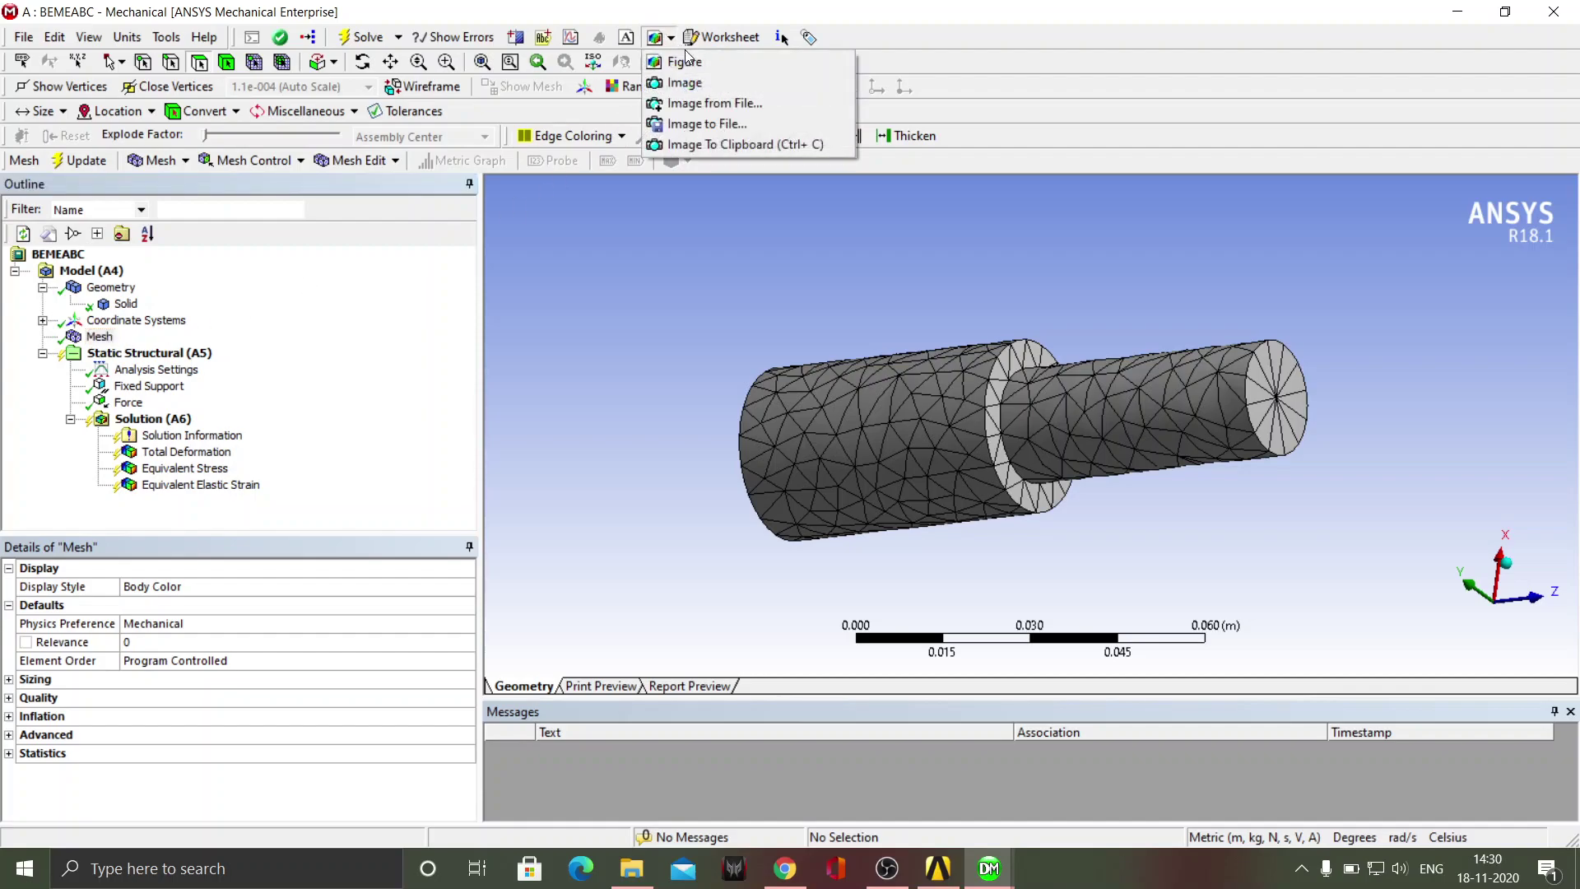
click(686, 62)
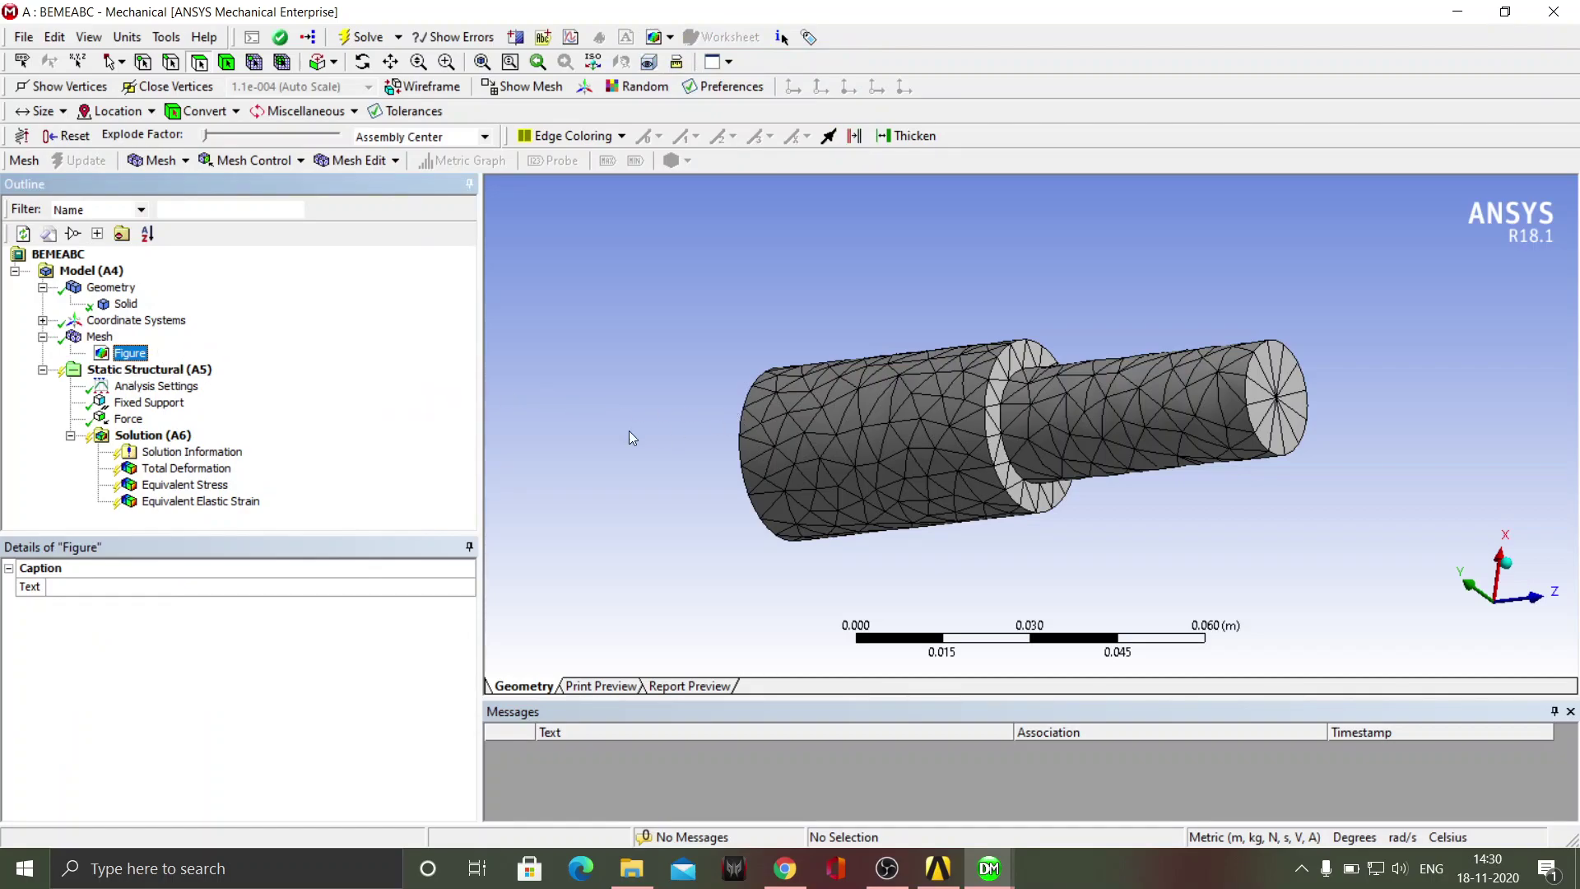
click(207, 474)
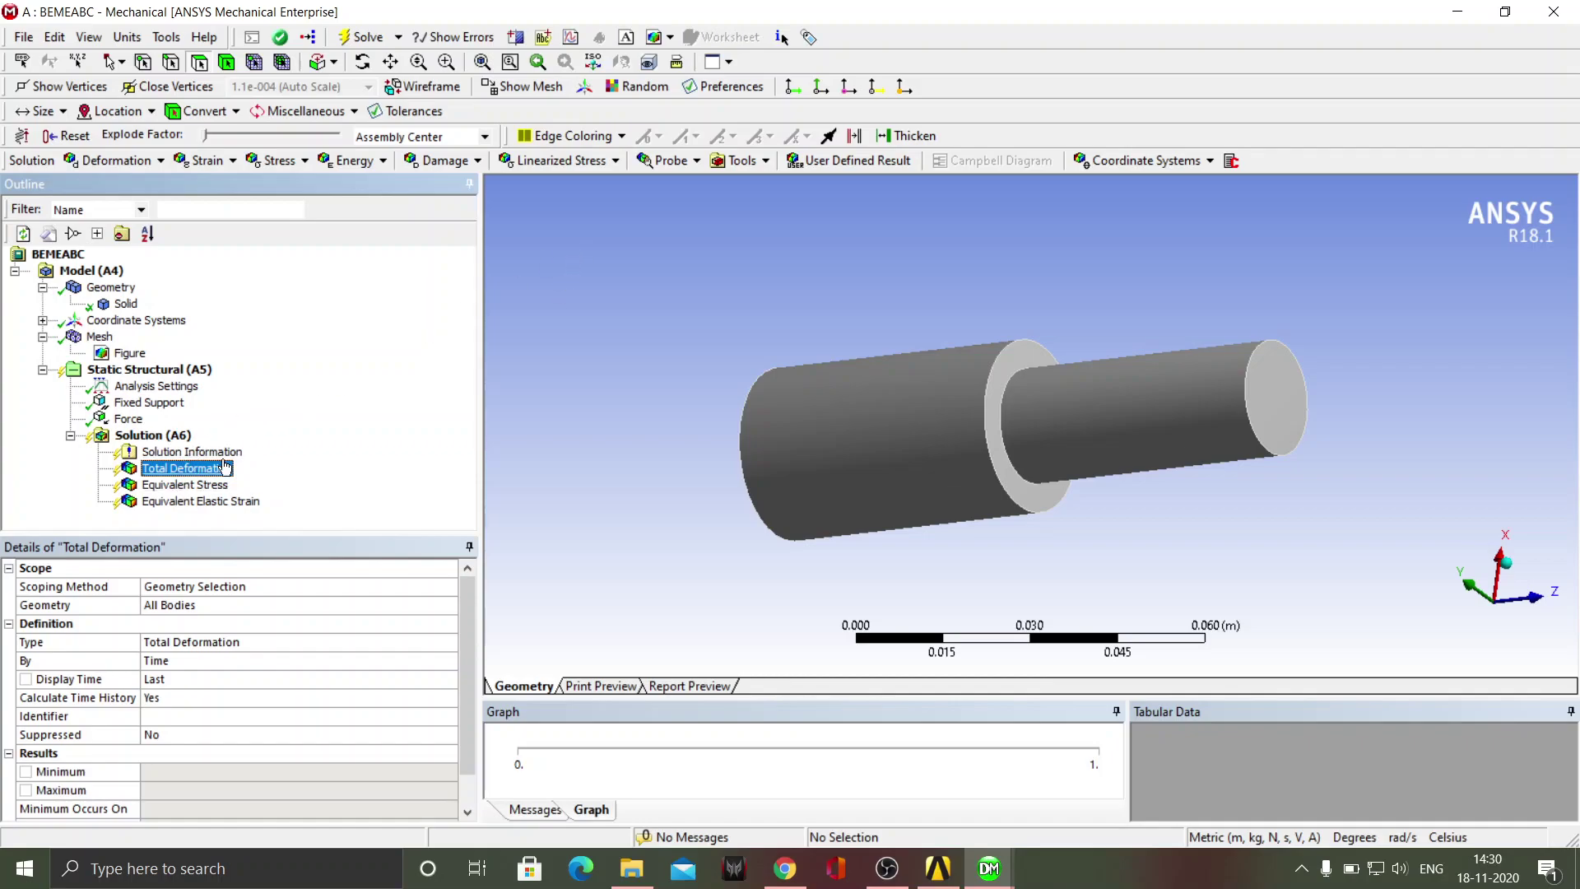
click(671, 37)
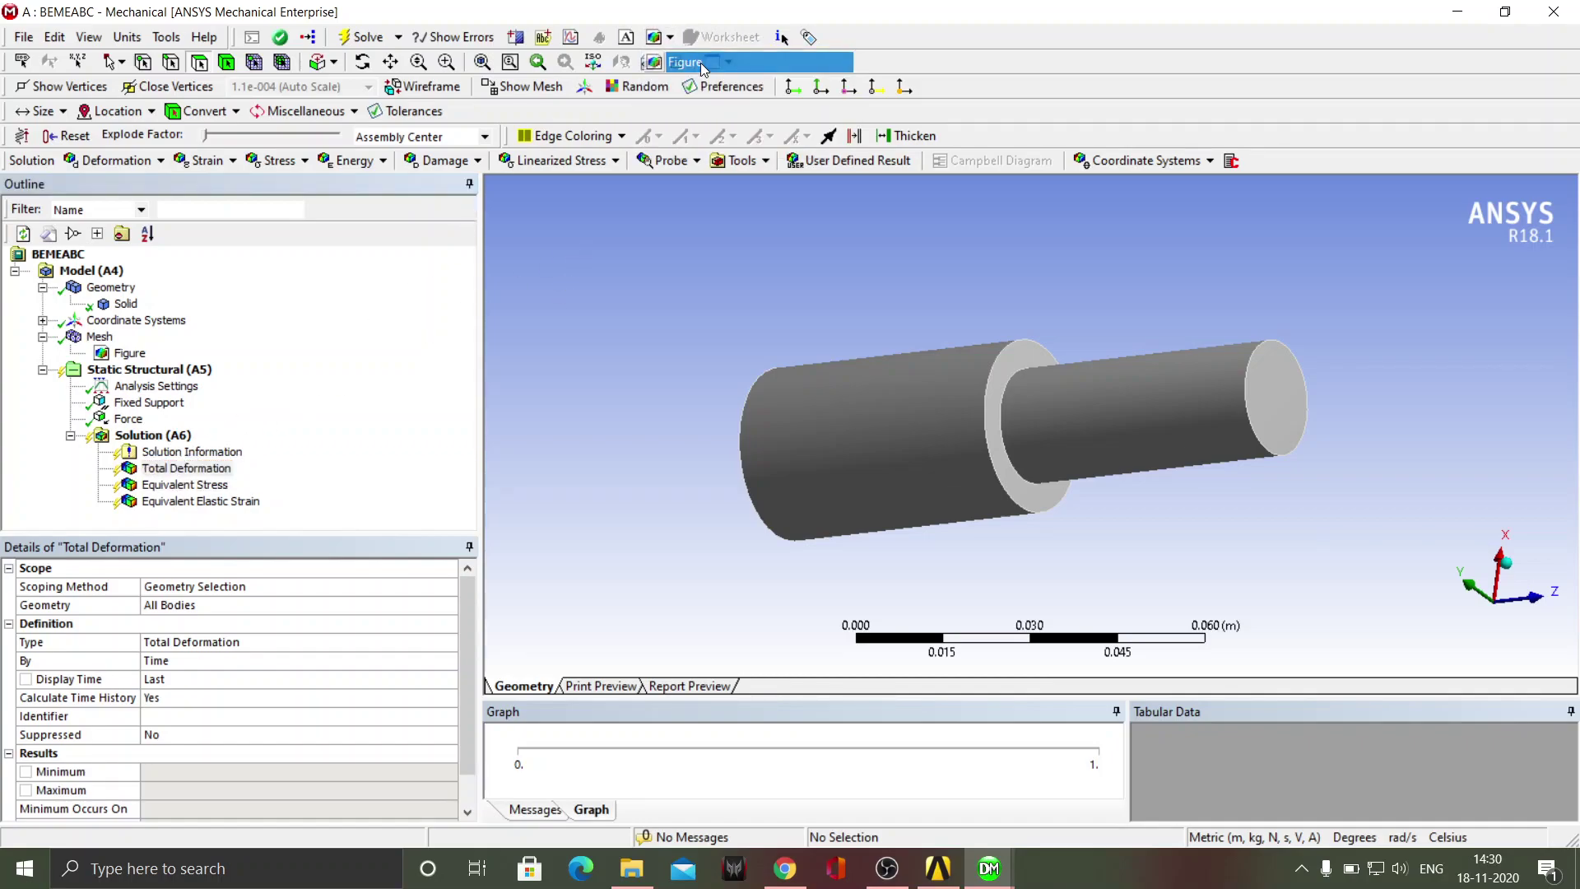
click(699, 63)
Step: Insert a report figure under each of the Equivalent Stress and Equivalent Elastic Strain results
click(220, 502)
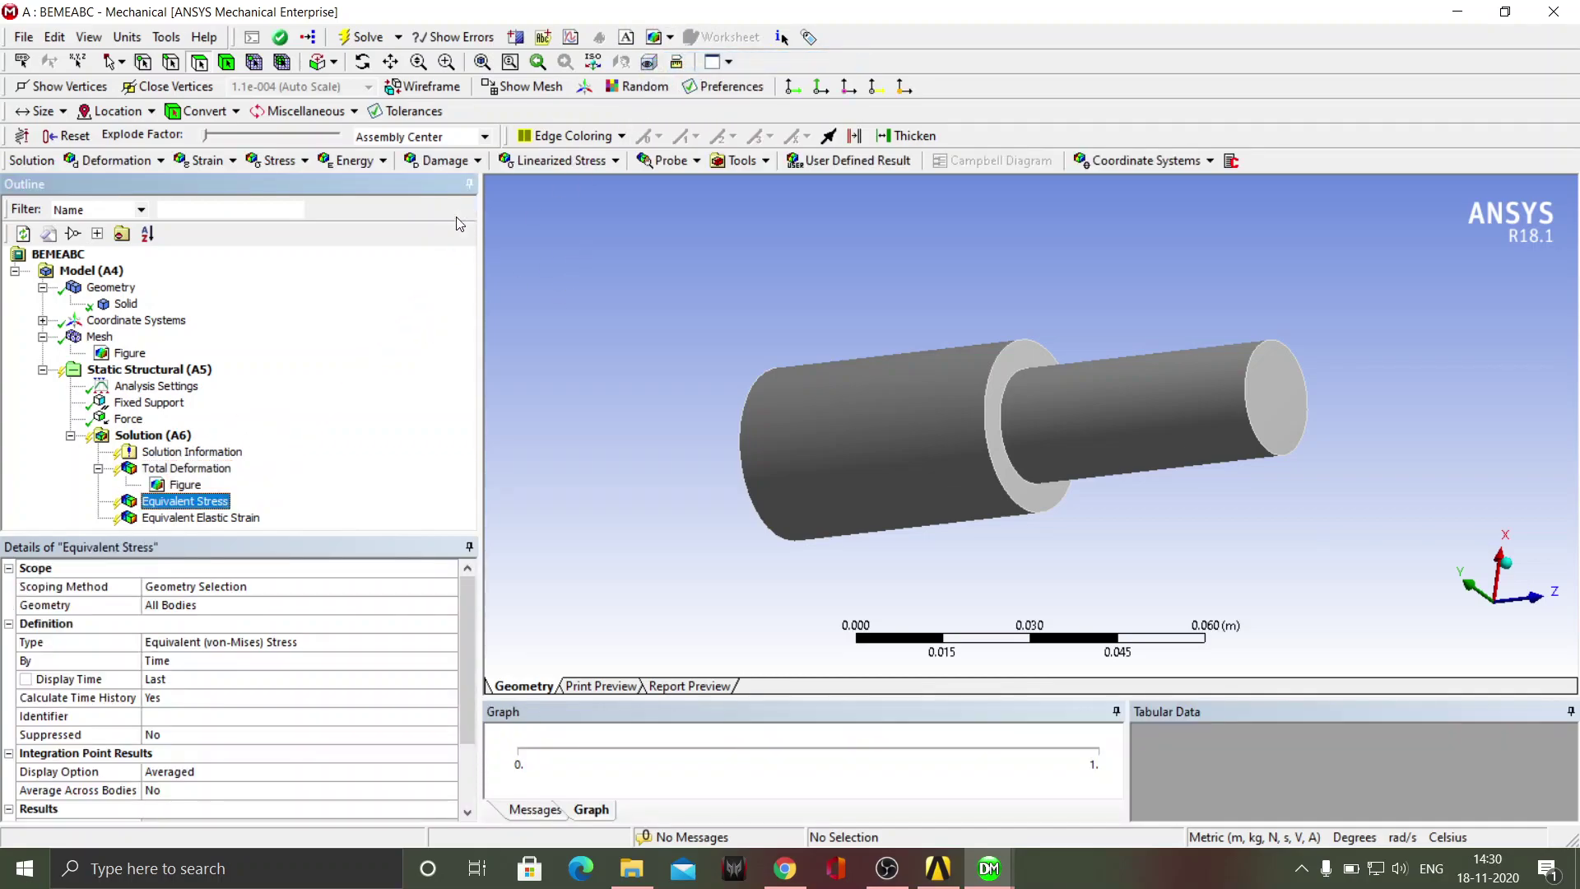
click(670, 38)
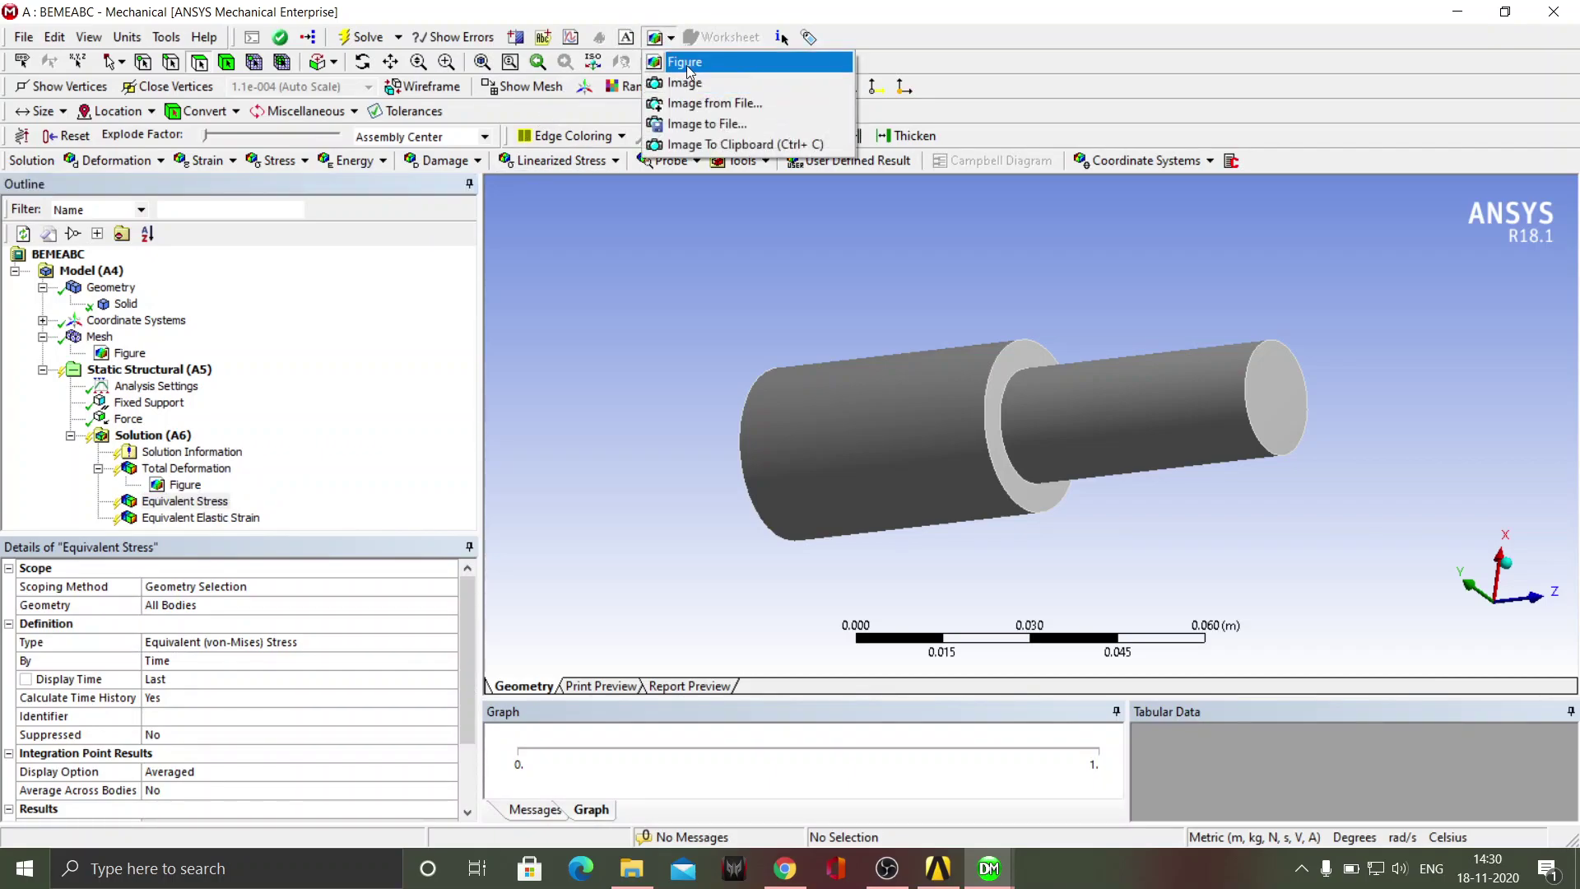
click(687, 71)
click(217, 519)
click(670, 38)
click(689, 63)
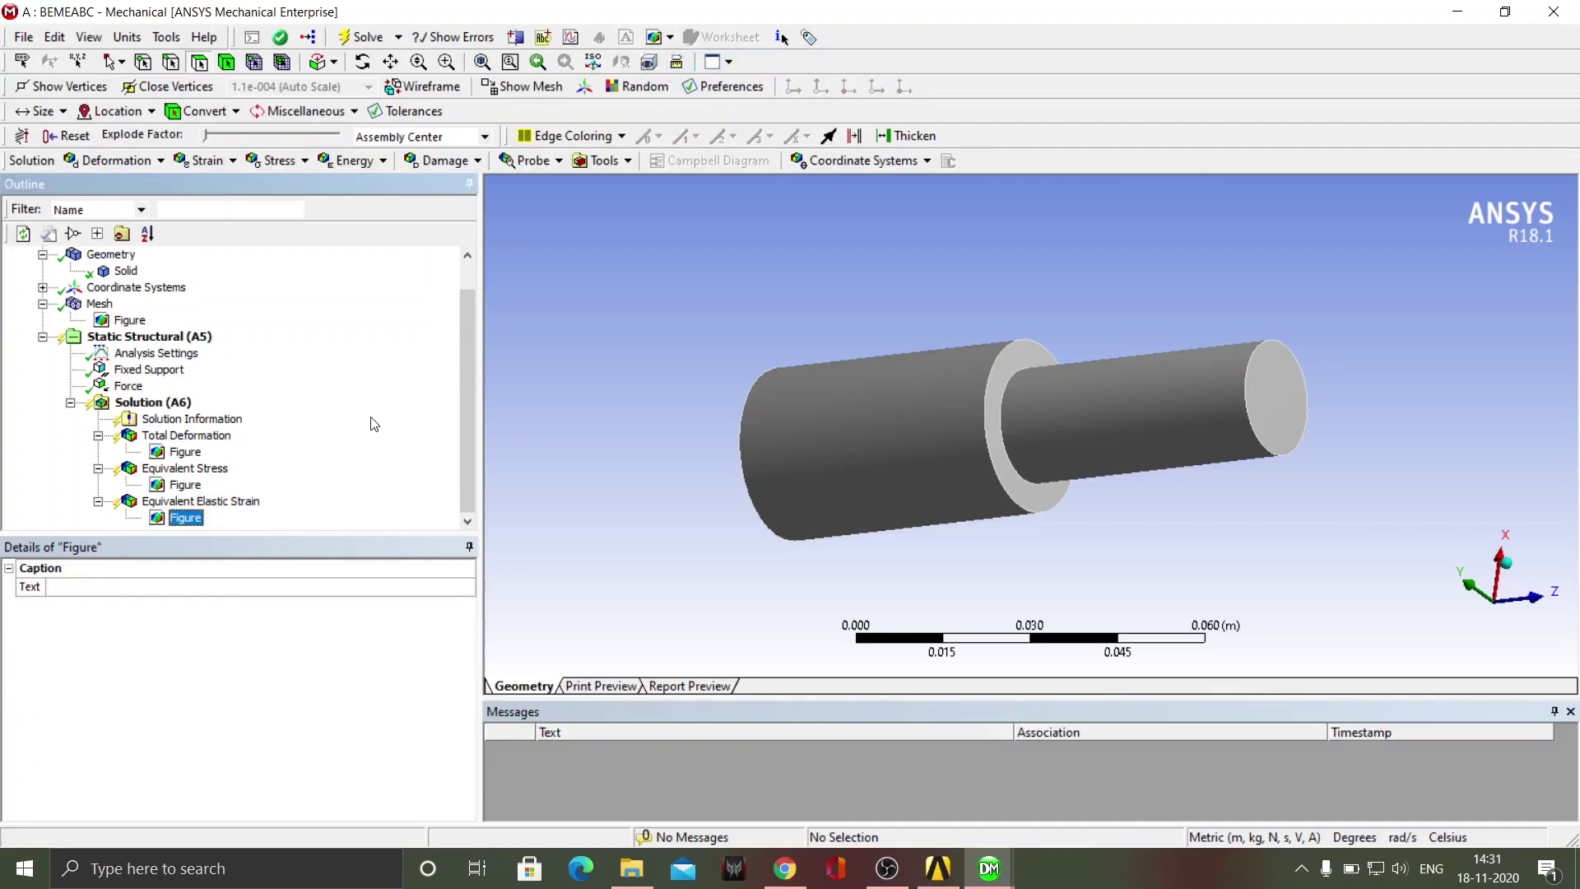
Step: Solve the static structural analysis from the Solution branch
scroll(375, 423, up, 1)
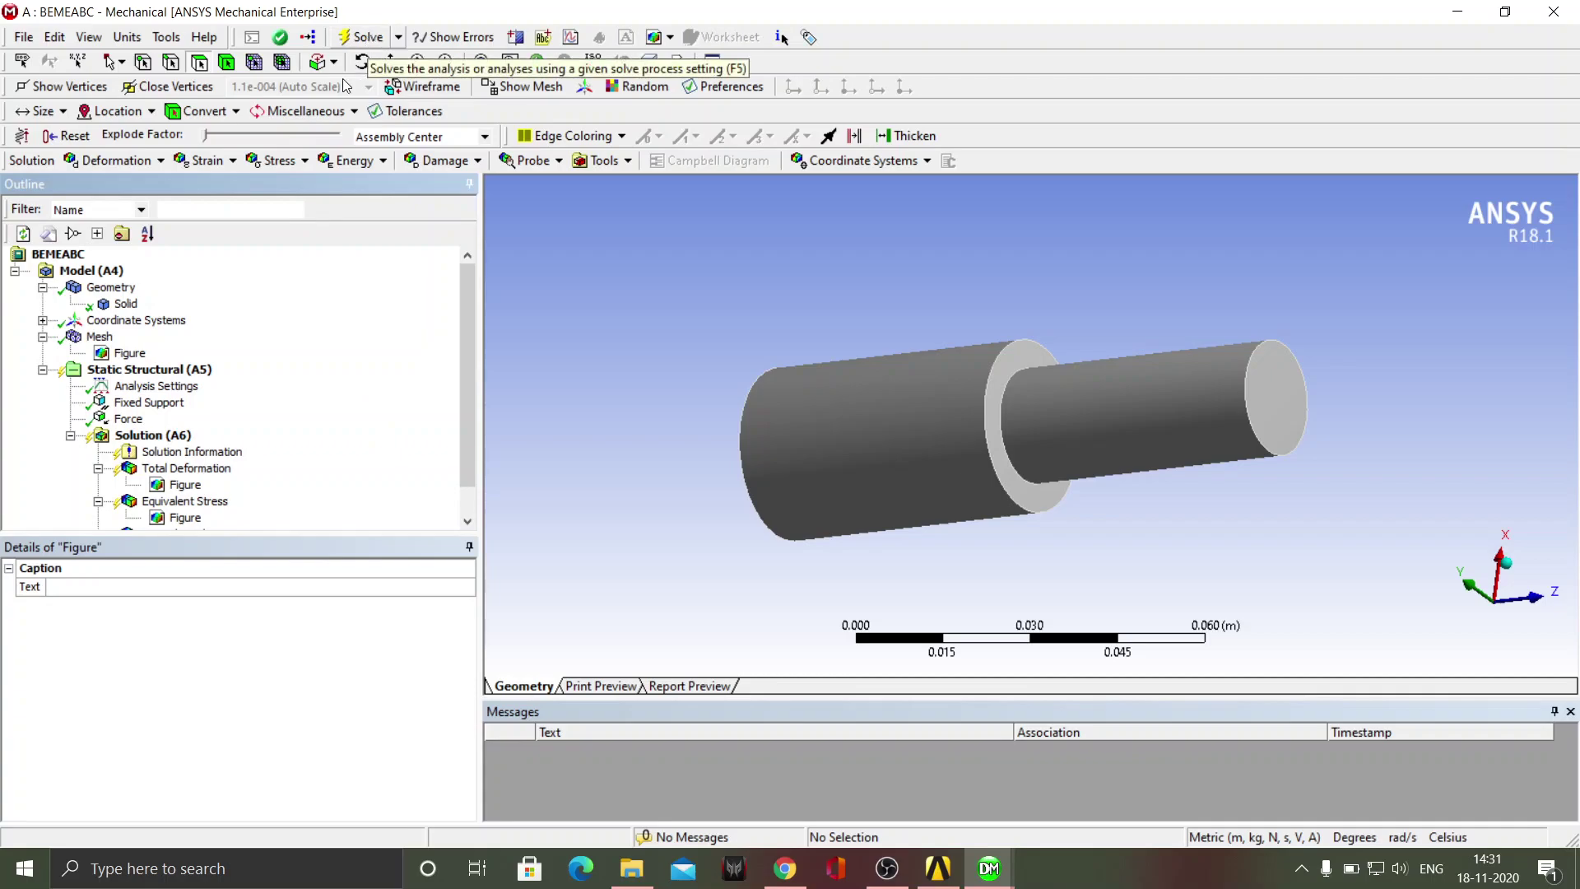
right_click(167, 438)
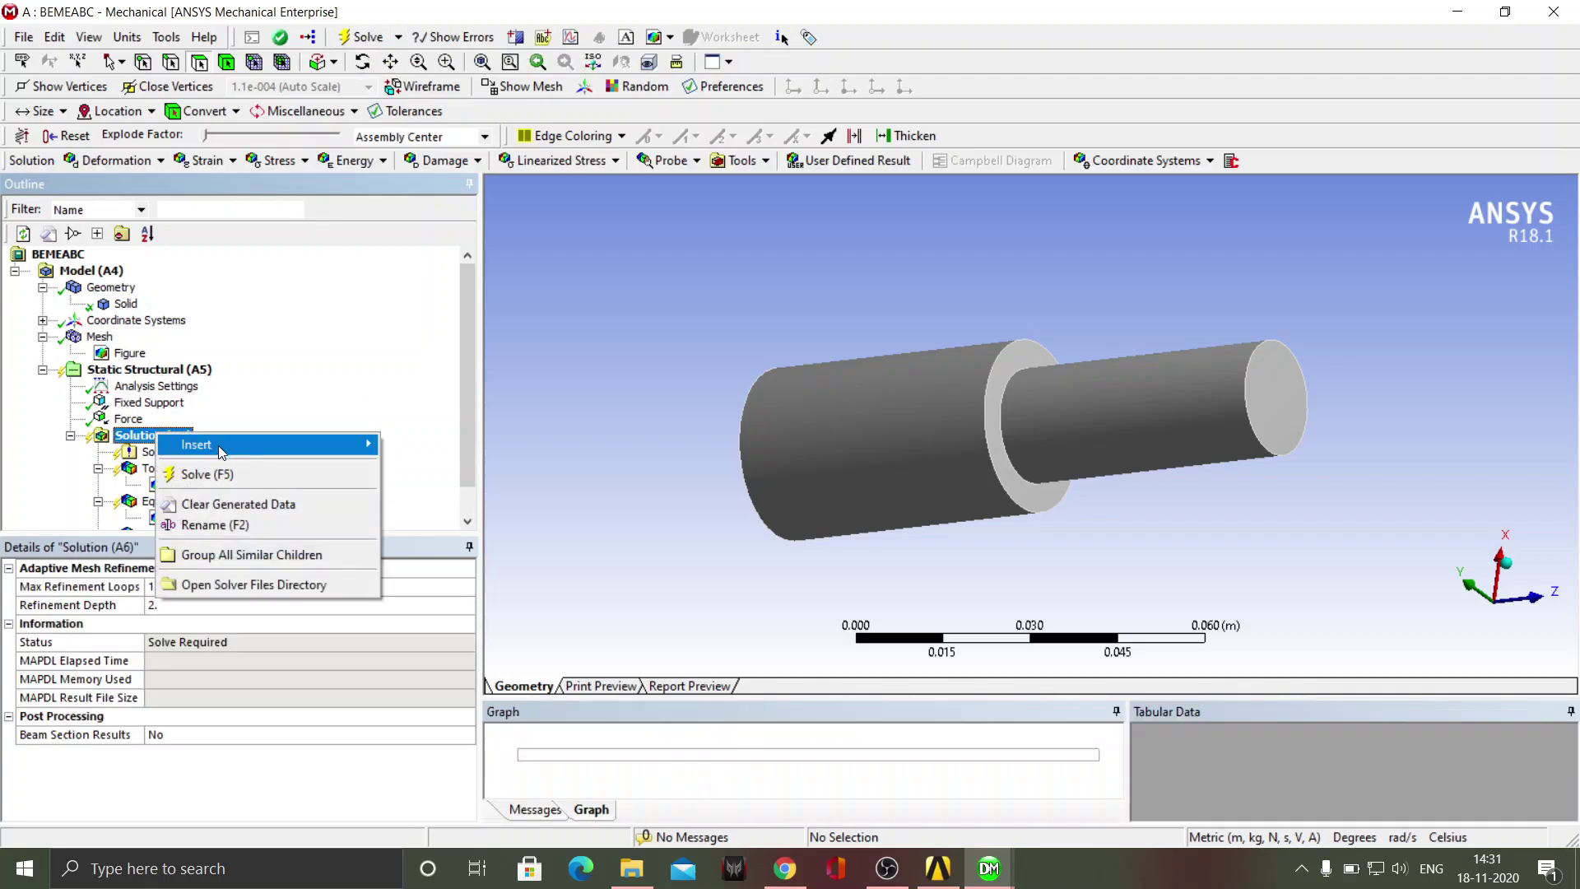
click(216, 475)
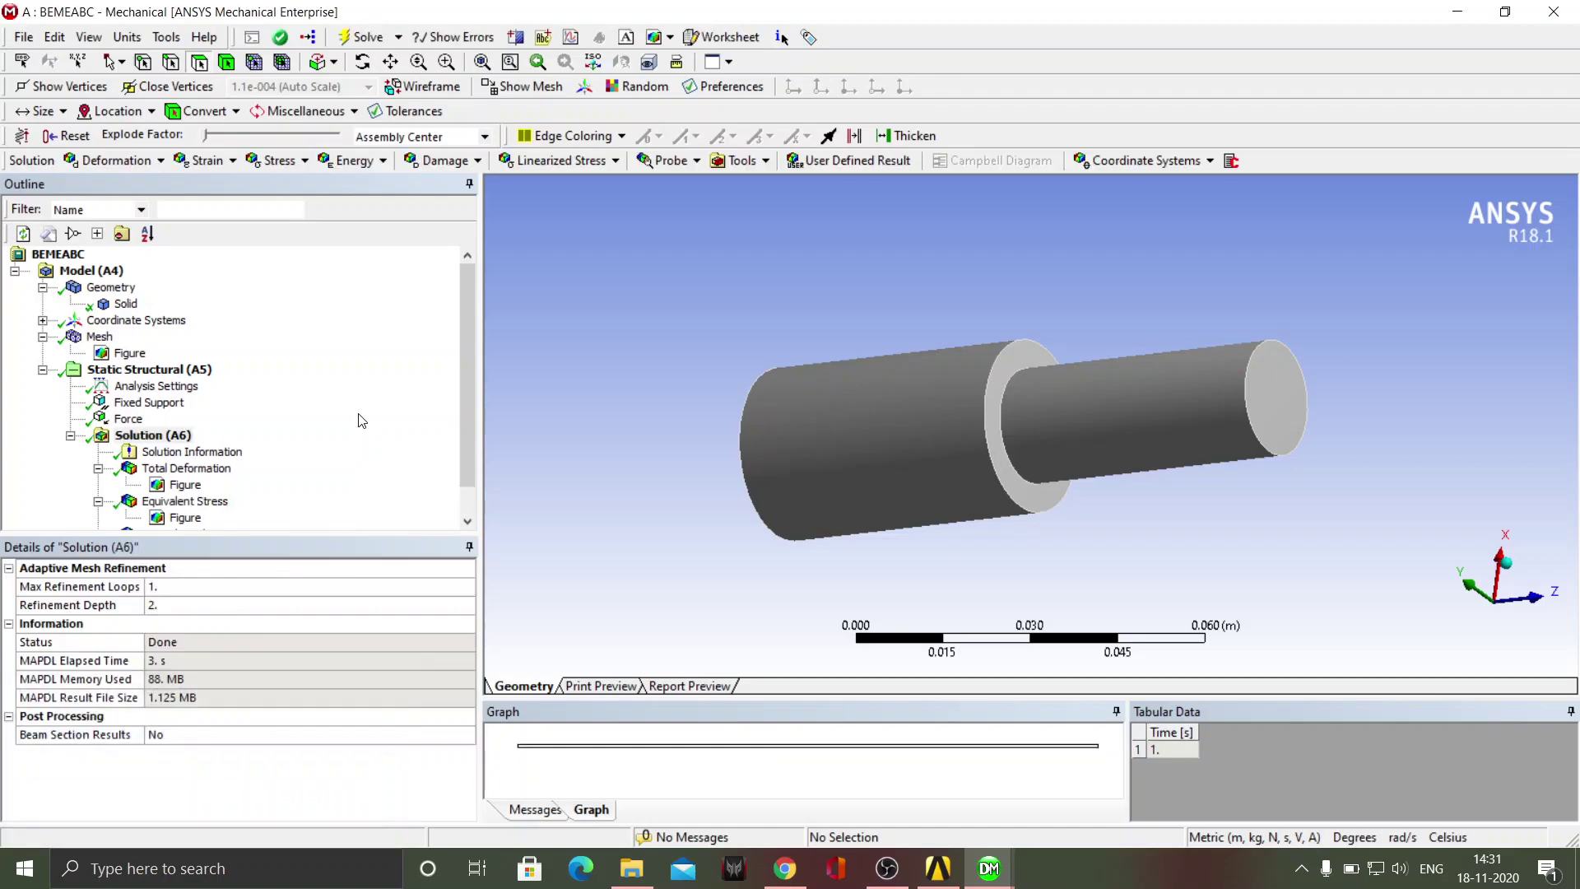
Step: Review the Total Deformation, Equivalent Stress and Equivalent Elastic Strain contour plots of the shaft
scroll(362, 421, down, 1)
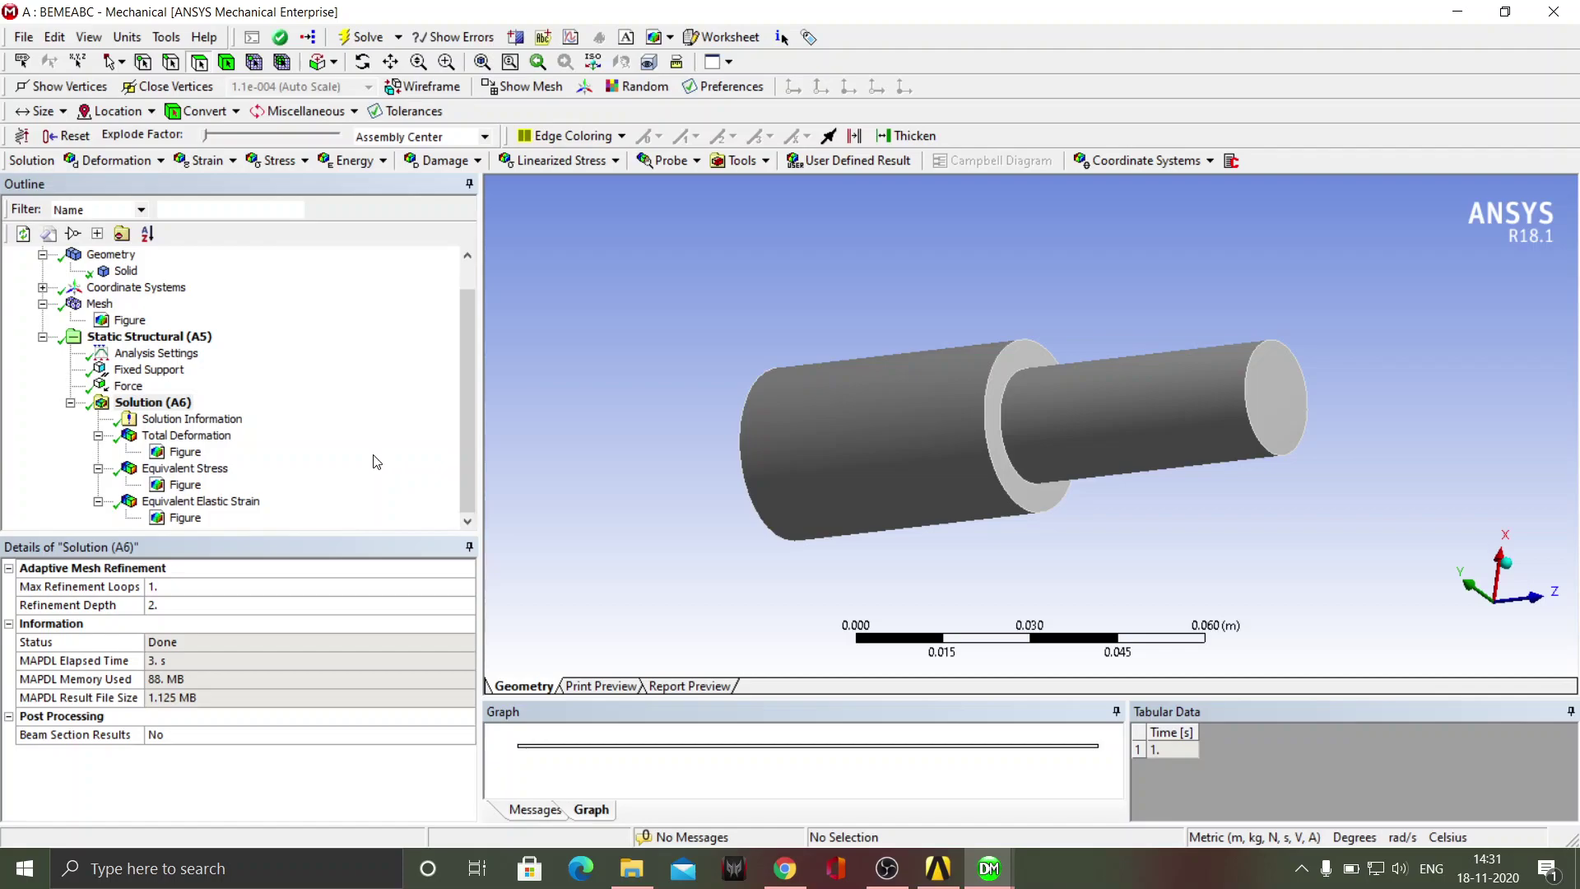
click(216, 438)
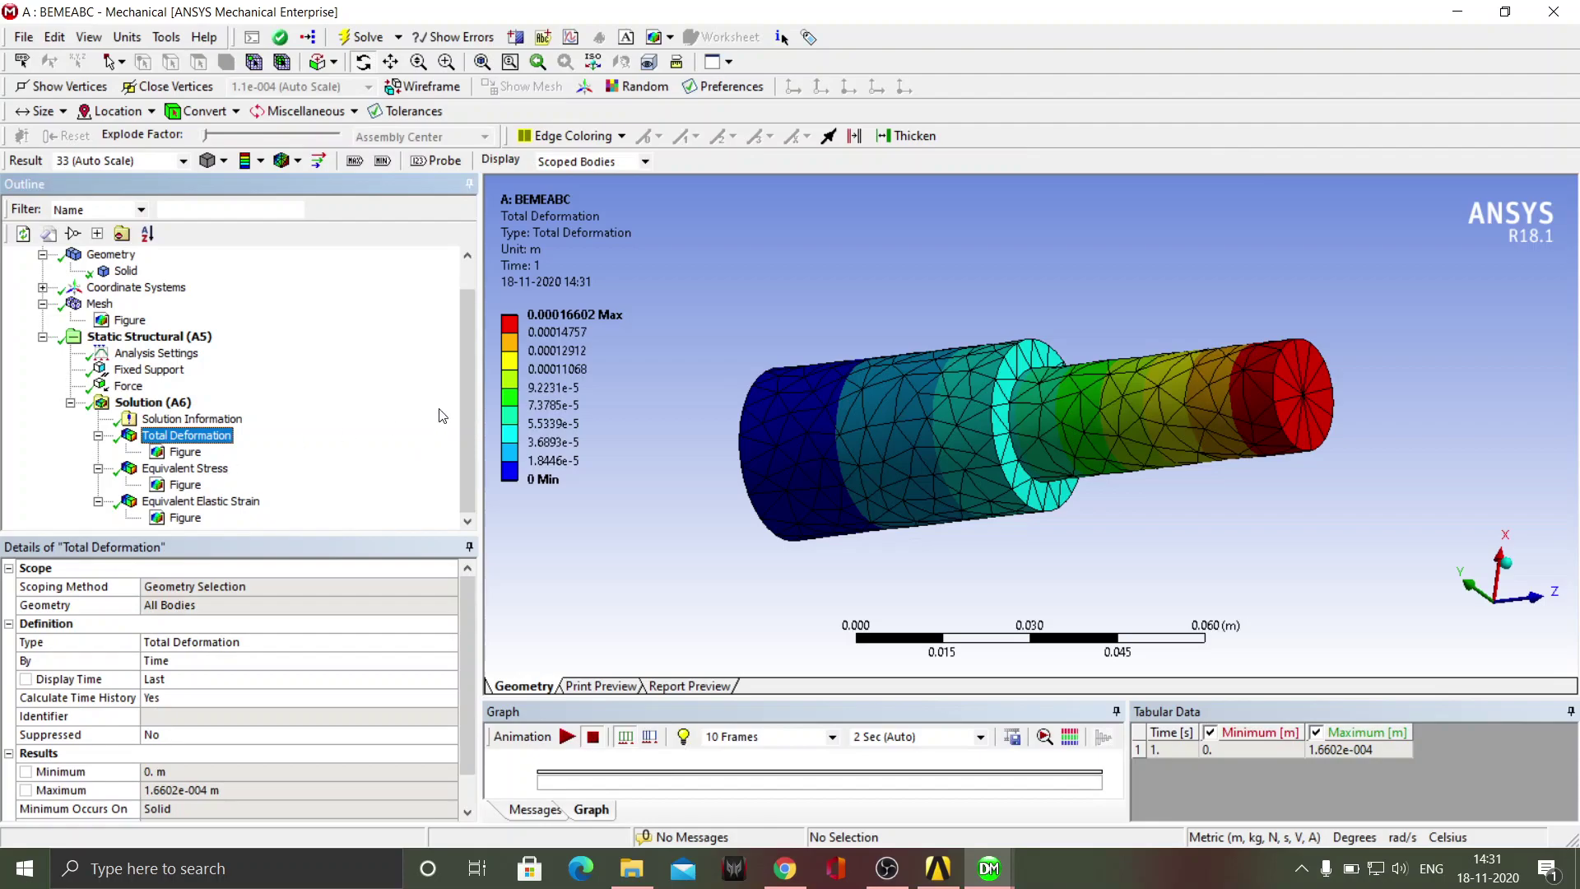
mouse_move(578, 404)
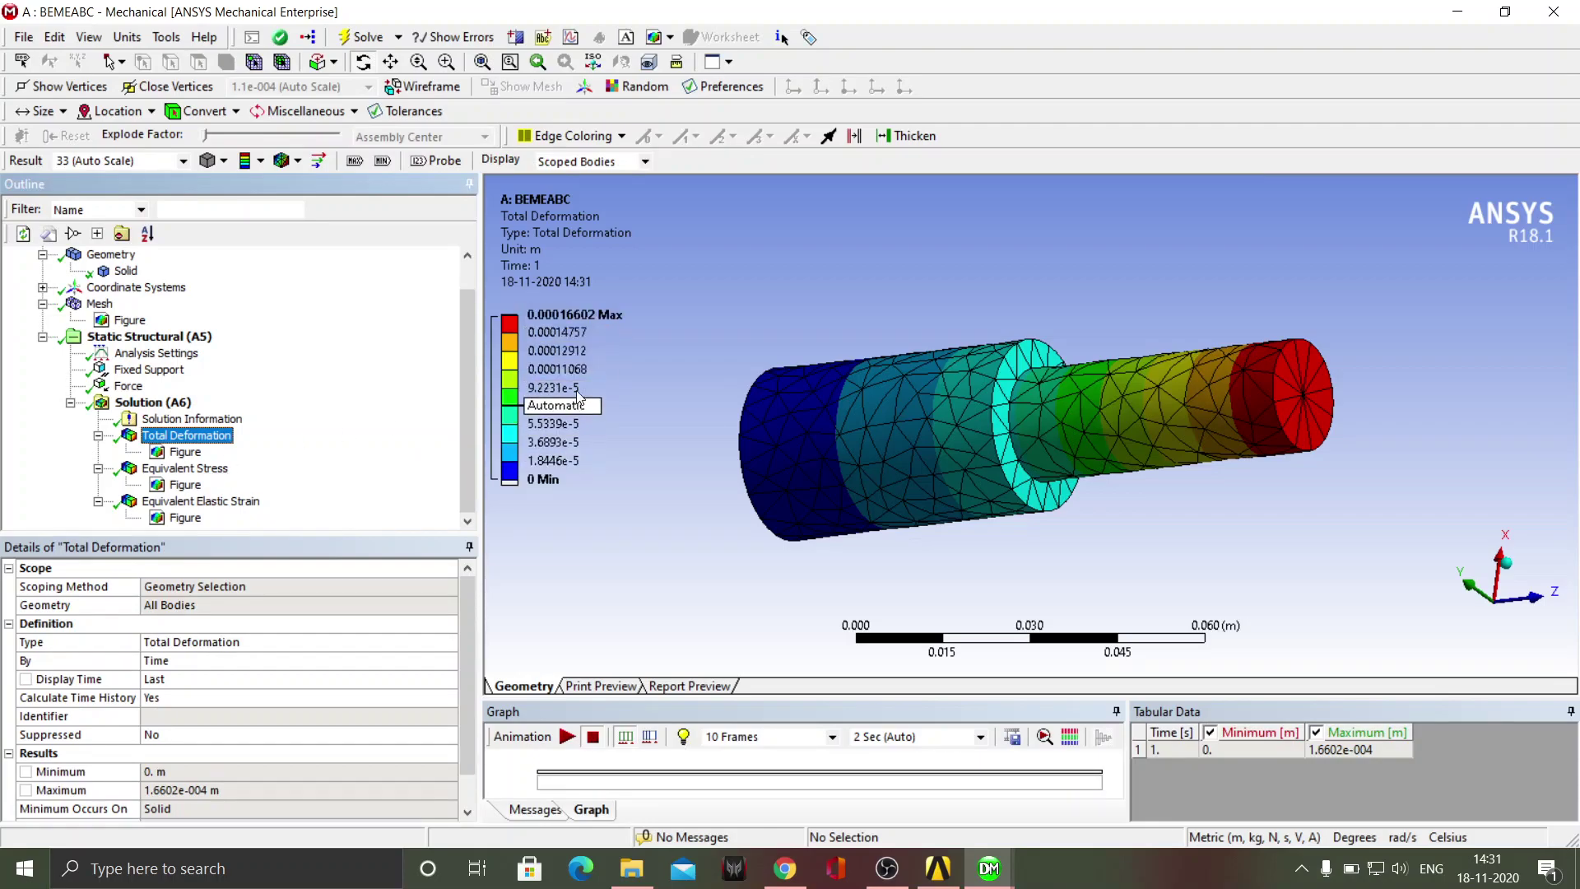
click(228, 471)
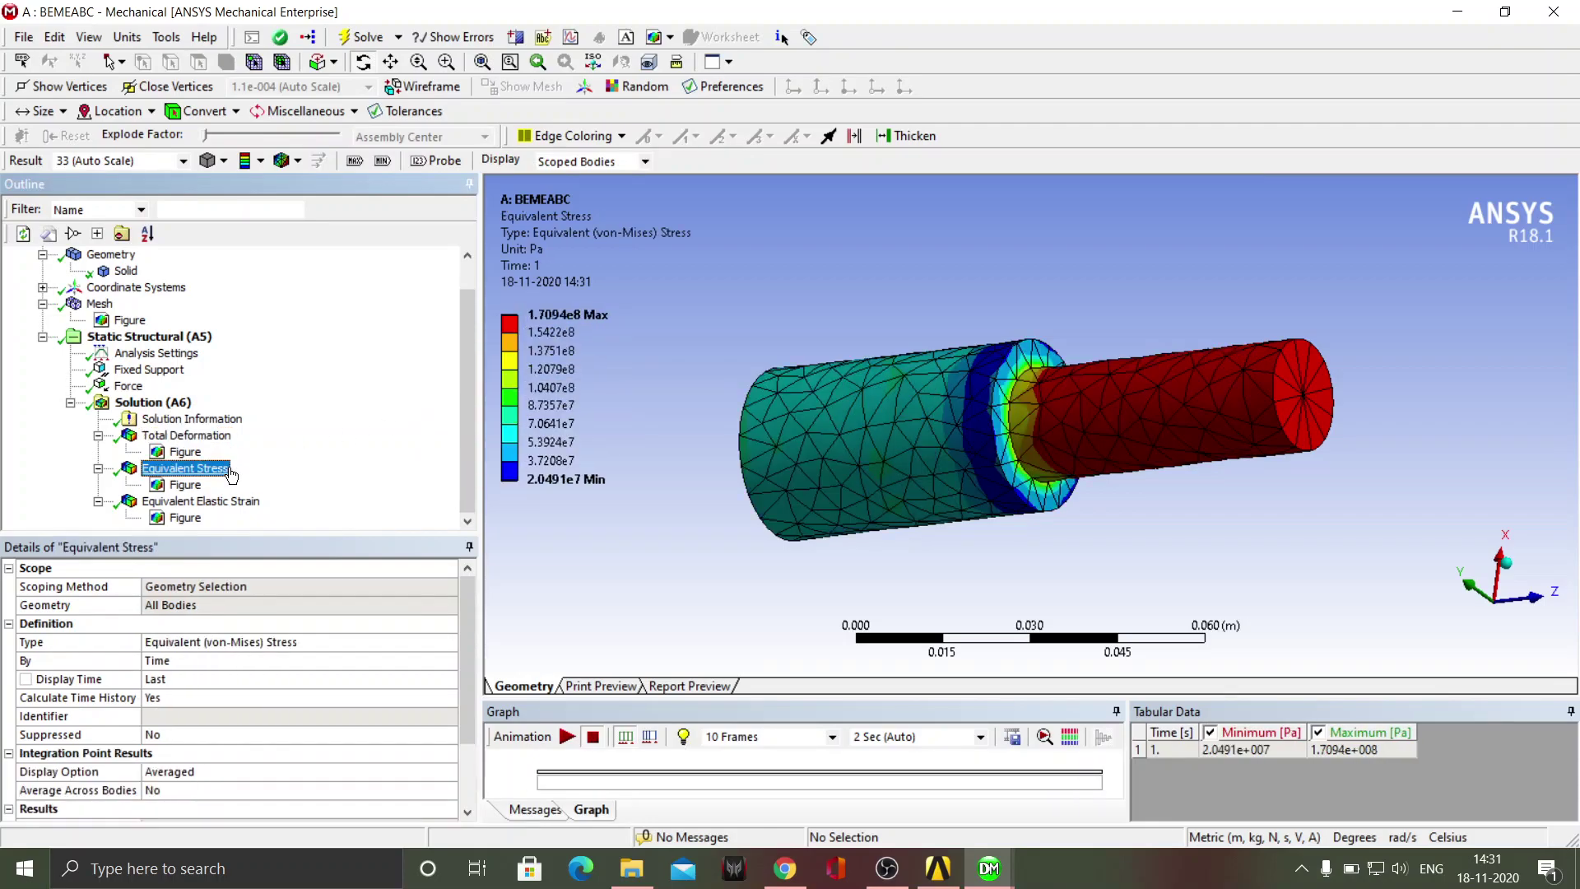
click(201, 501)
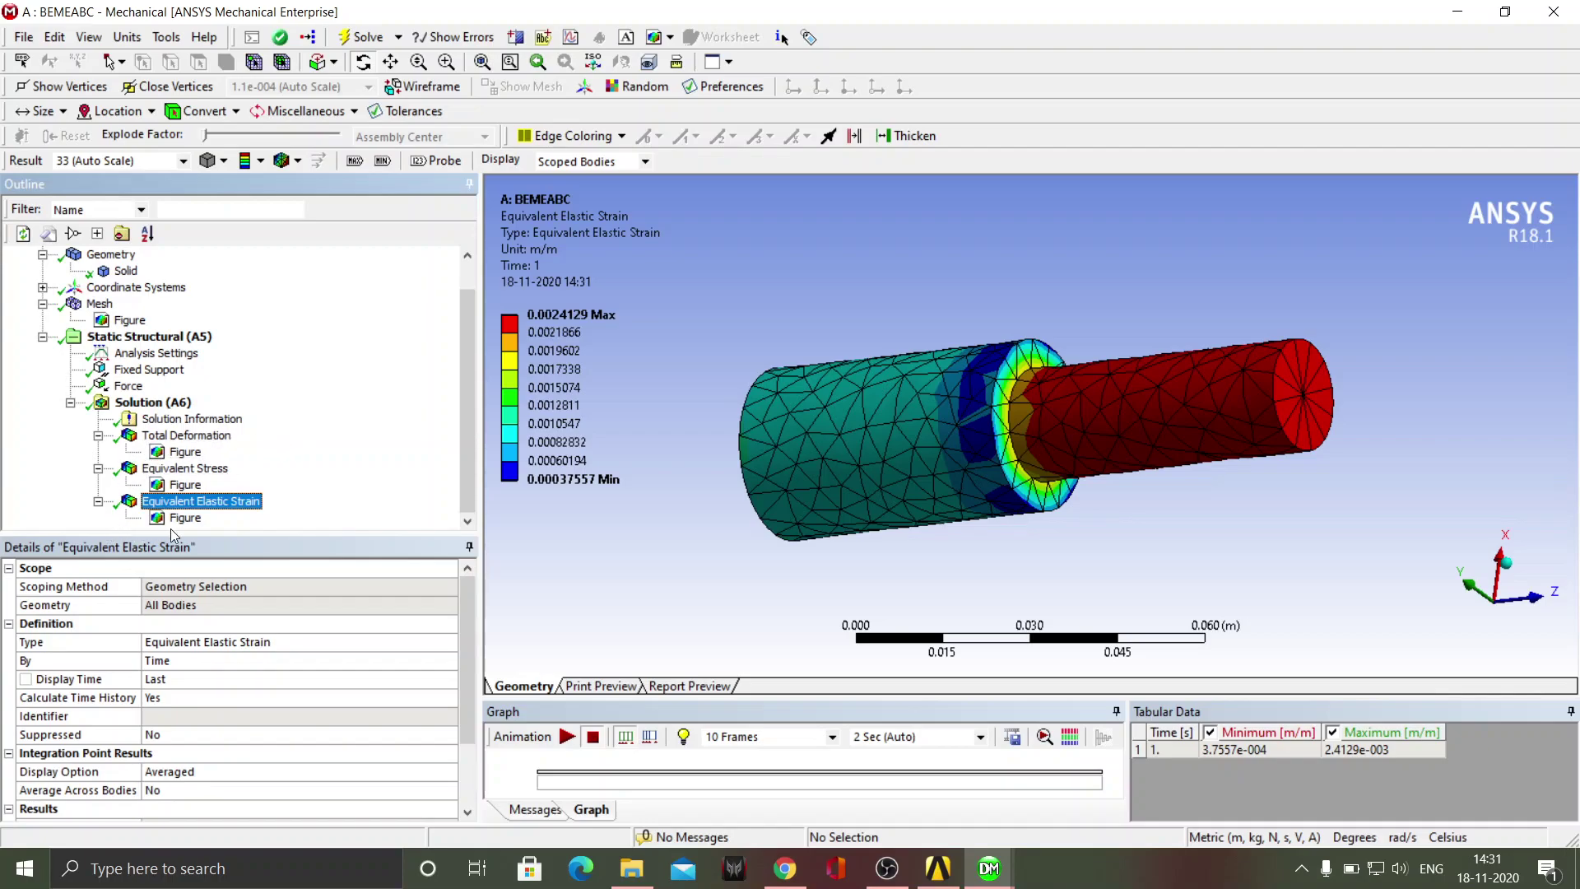
Step: Generate the report preview and examine its geometry and mesh sections, including the mesh figure
click(684, 689)
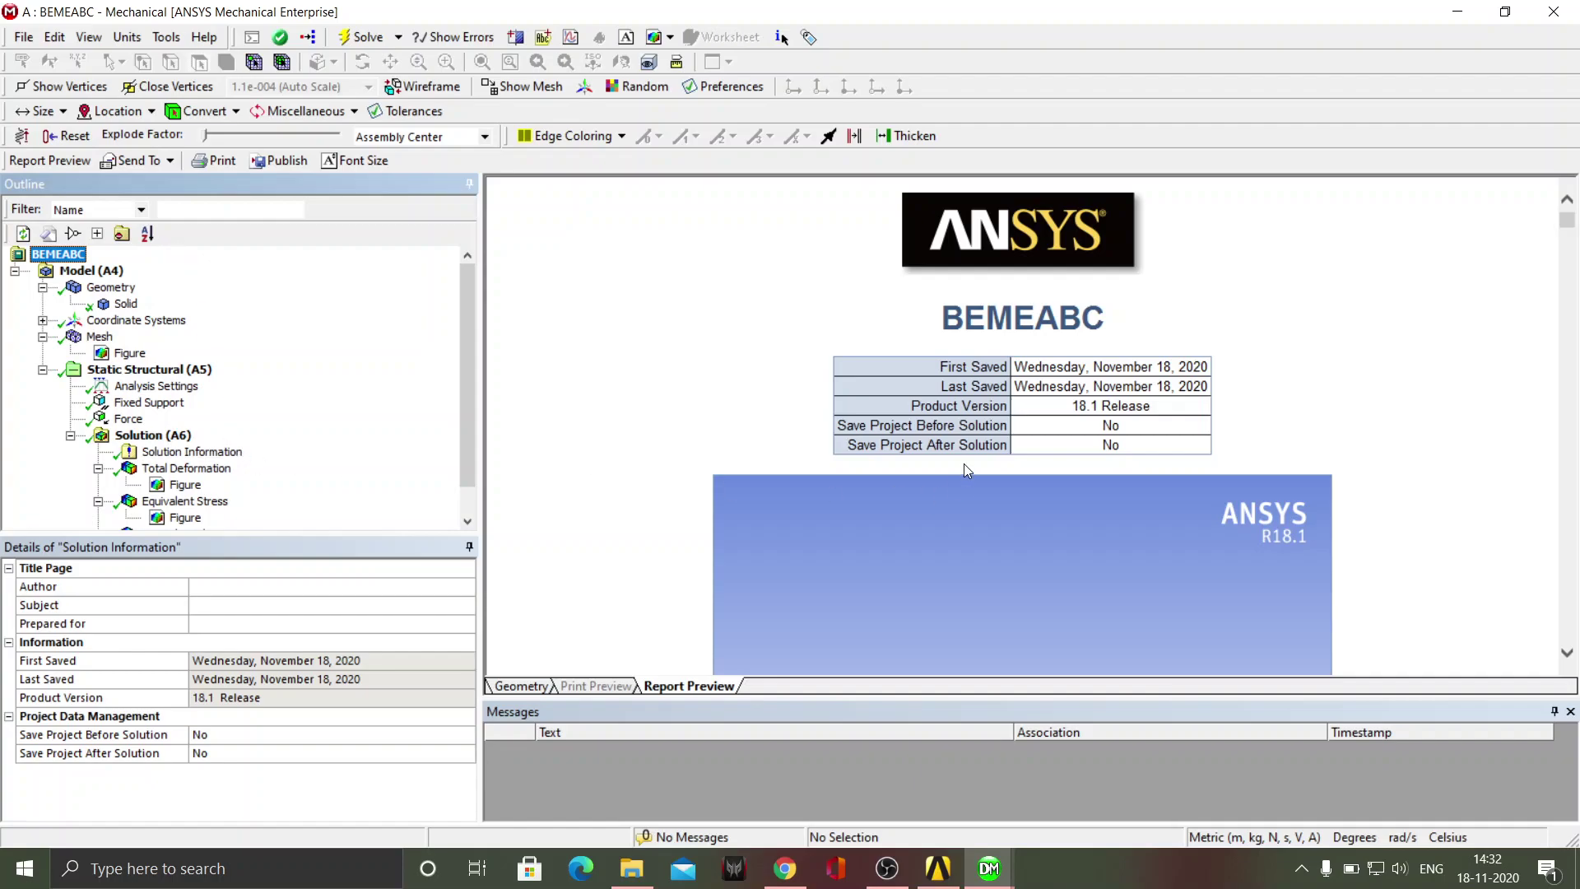
scroll(966, 465, down, 3)
scroll(965, 471, down, 10)
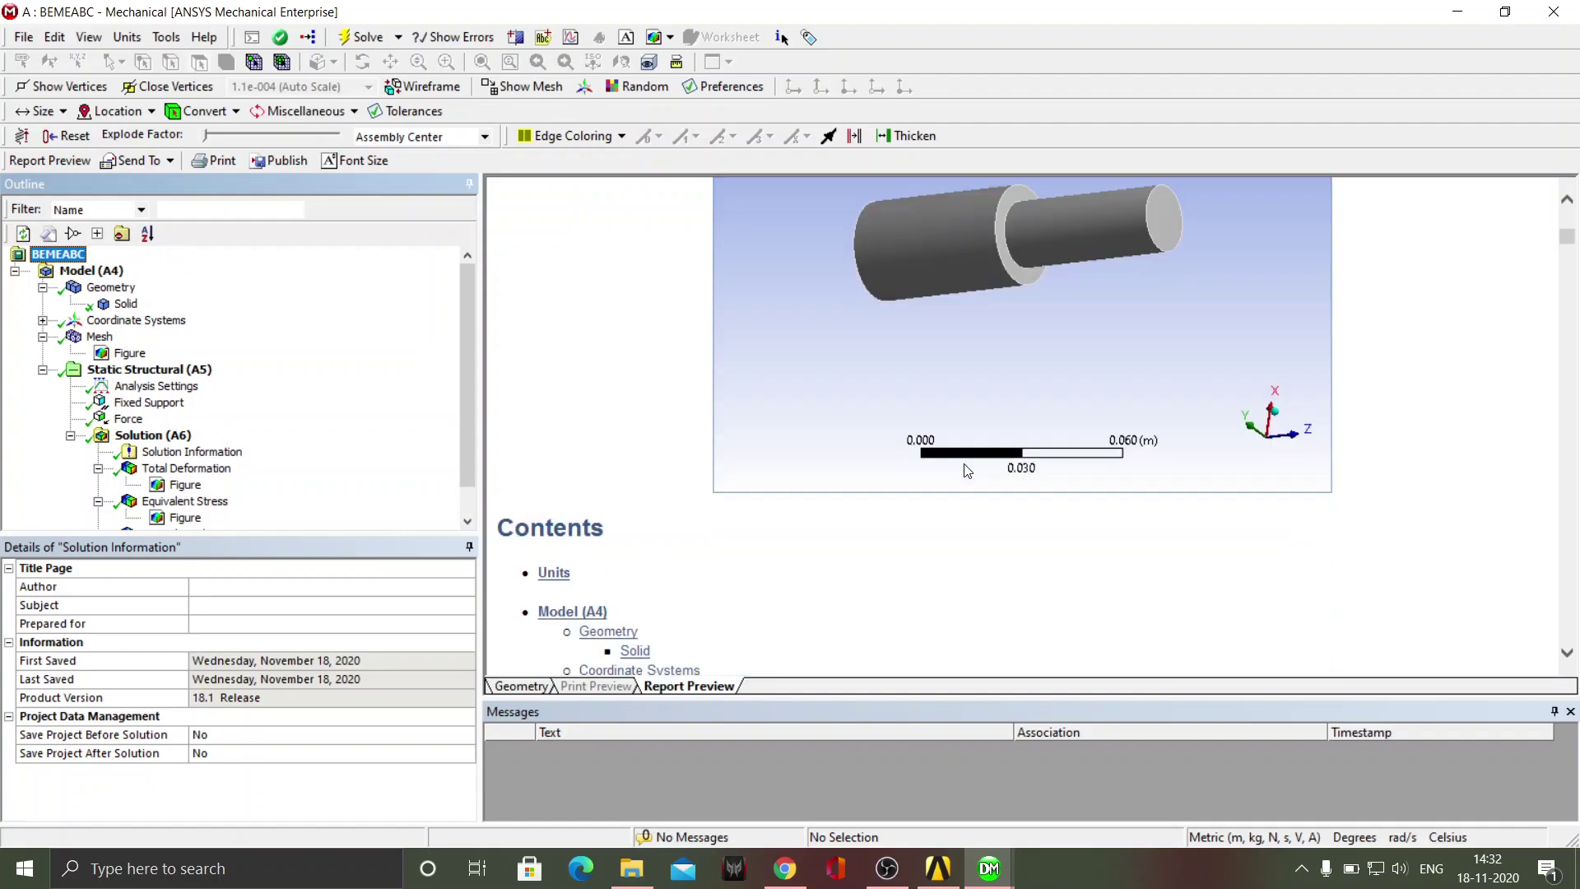
scroll(965, 471, down, 15)
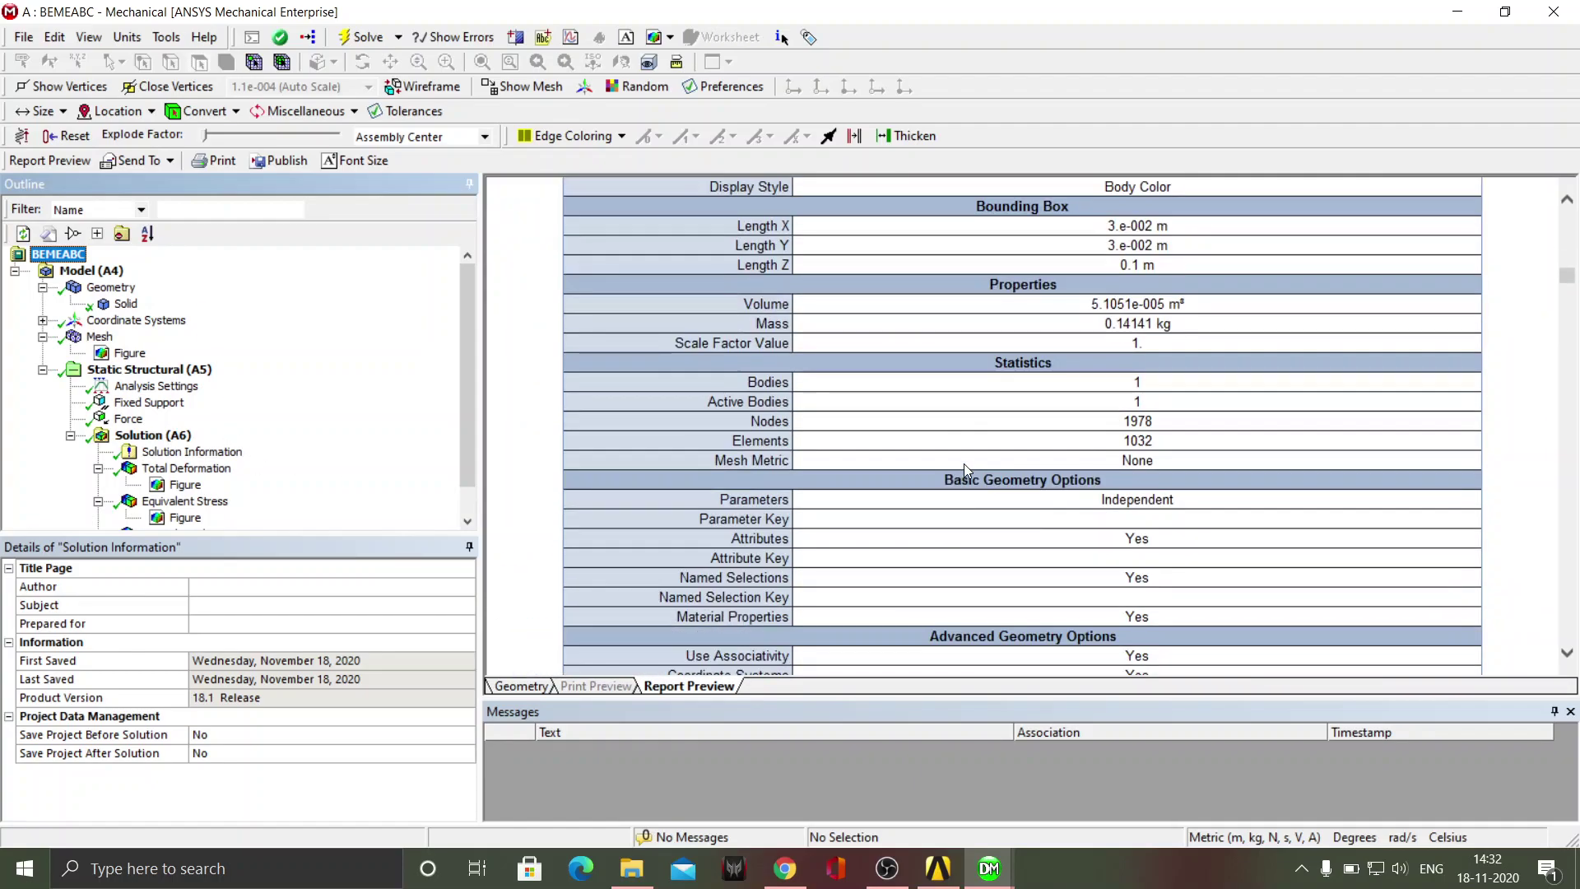
scroll(964, 466, down, 15)
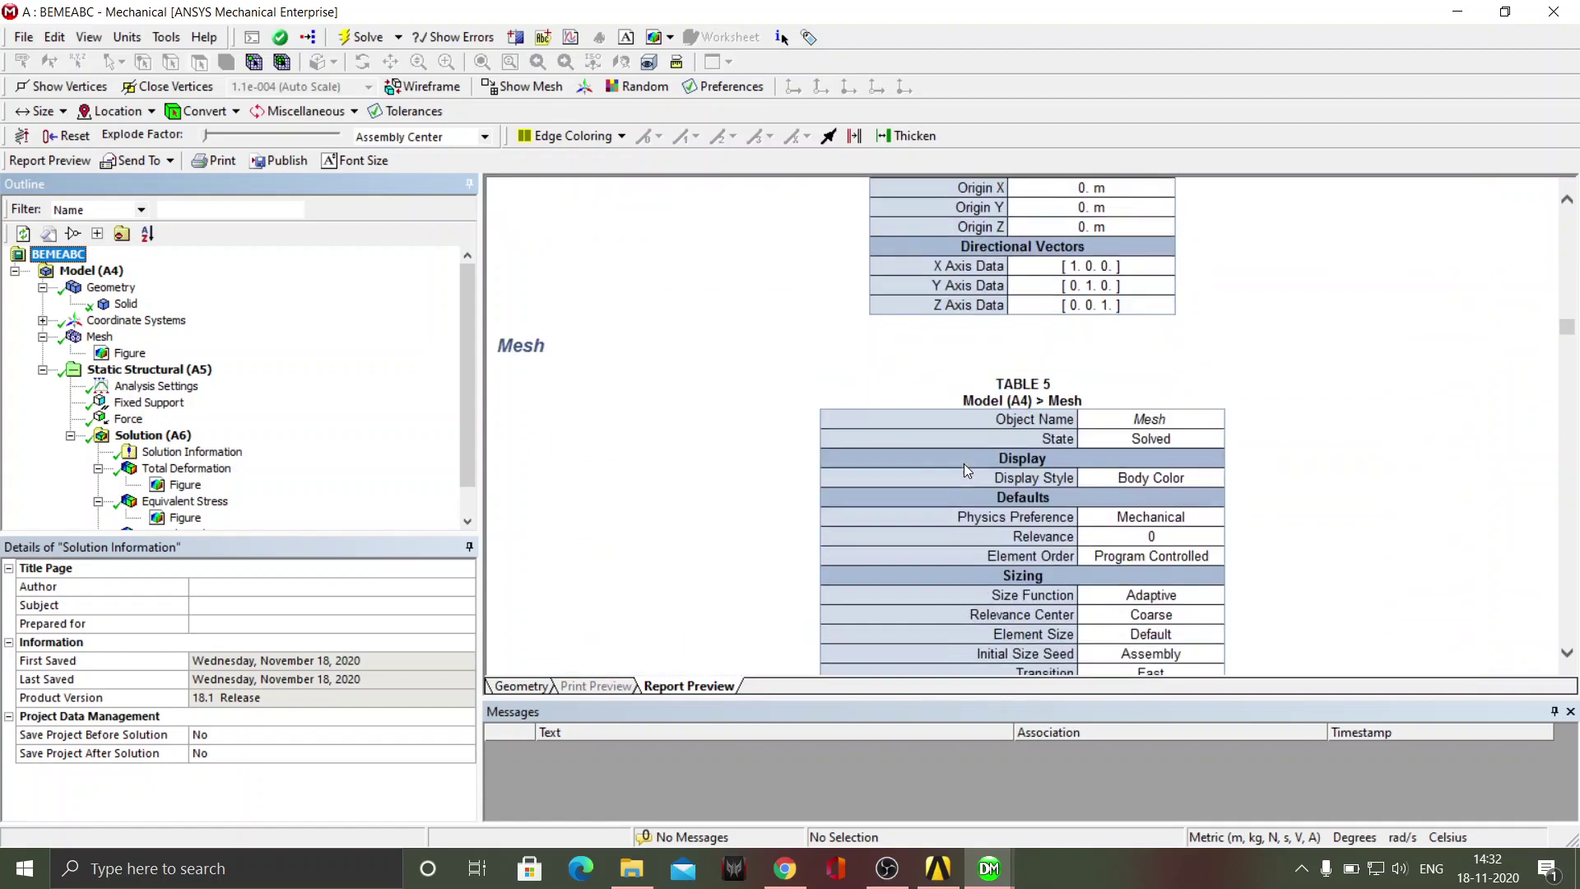
scroll(968, 471, down, 5)
scroll(967, 471, up, 3)
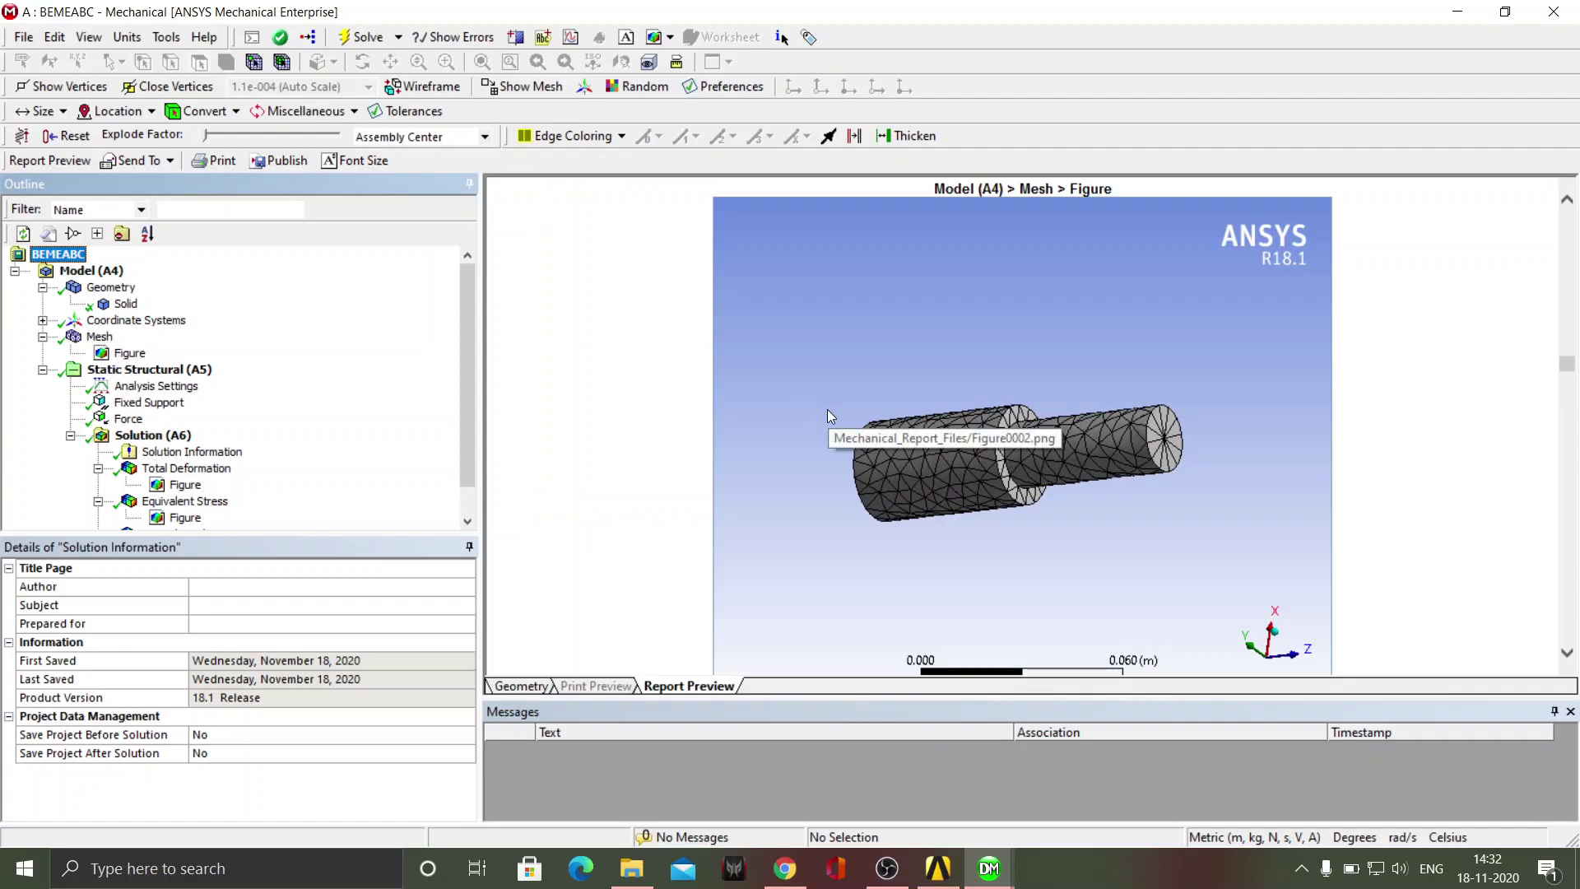
Step: Examine the report's force graph, deformation and stress figures, and aluminum alloy material tables
scroll(828, 409, down, 8)
scroll(827, 408, down, 15)
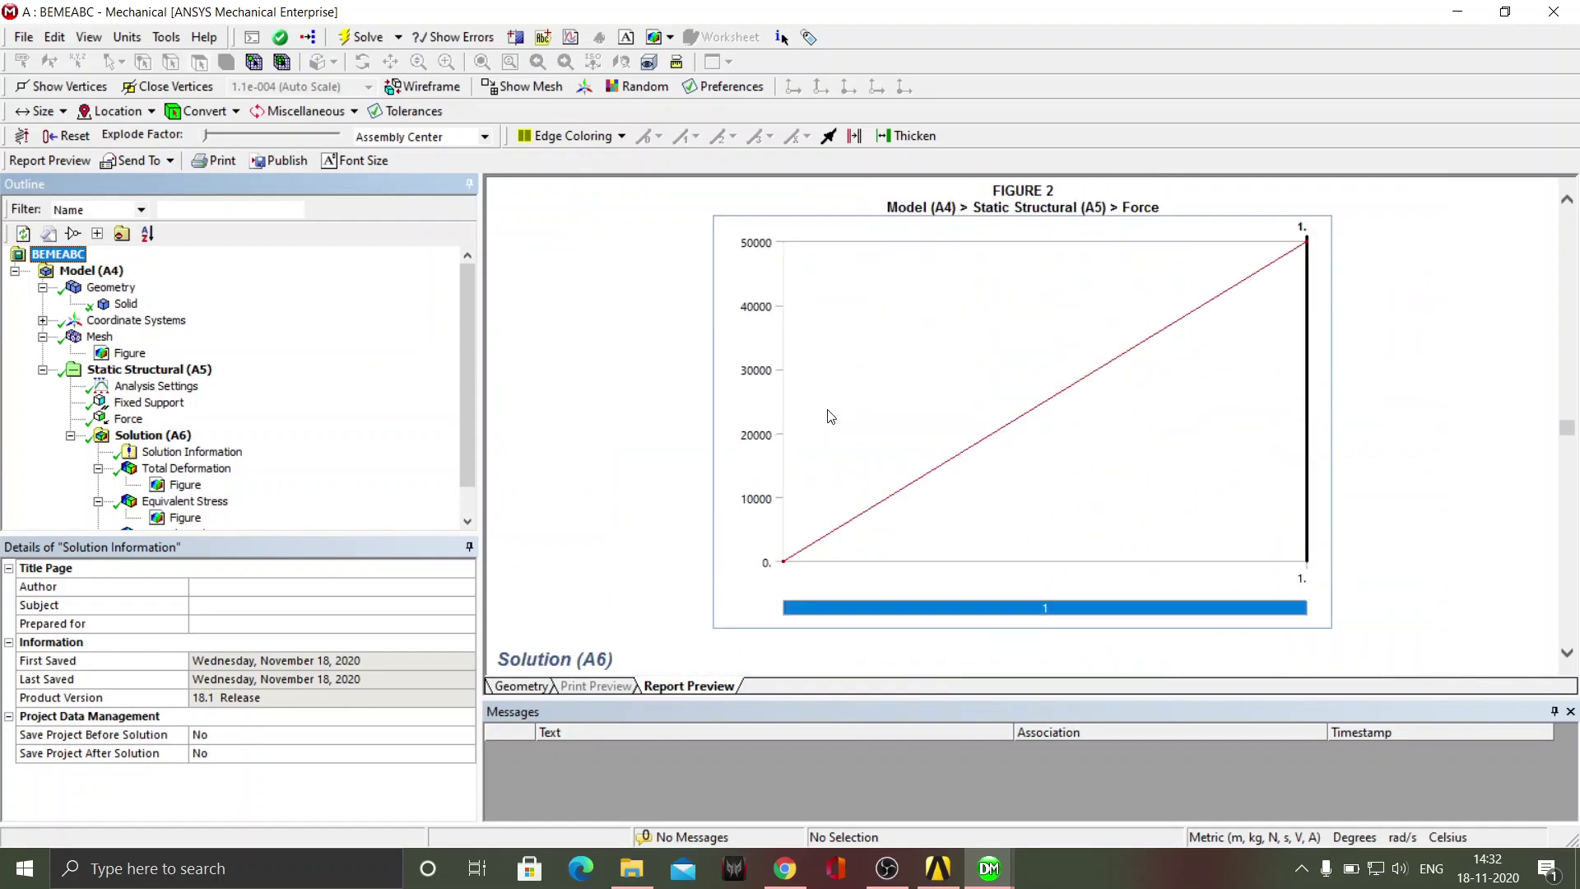
scroll(827, 409, down, 10)
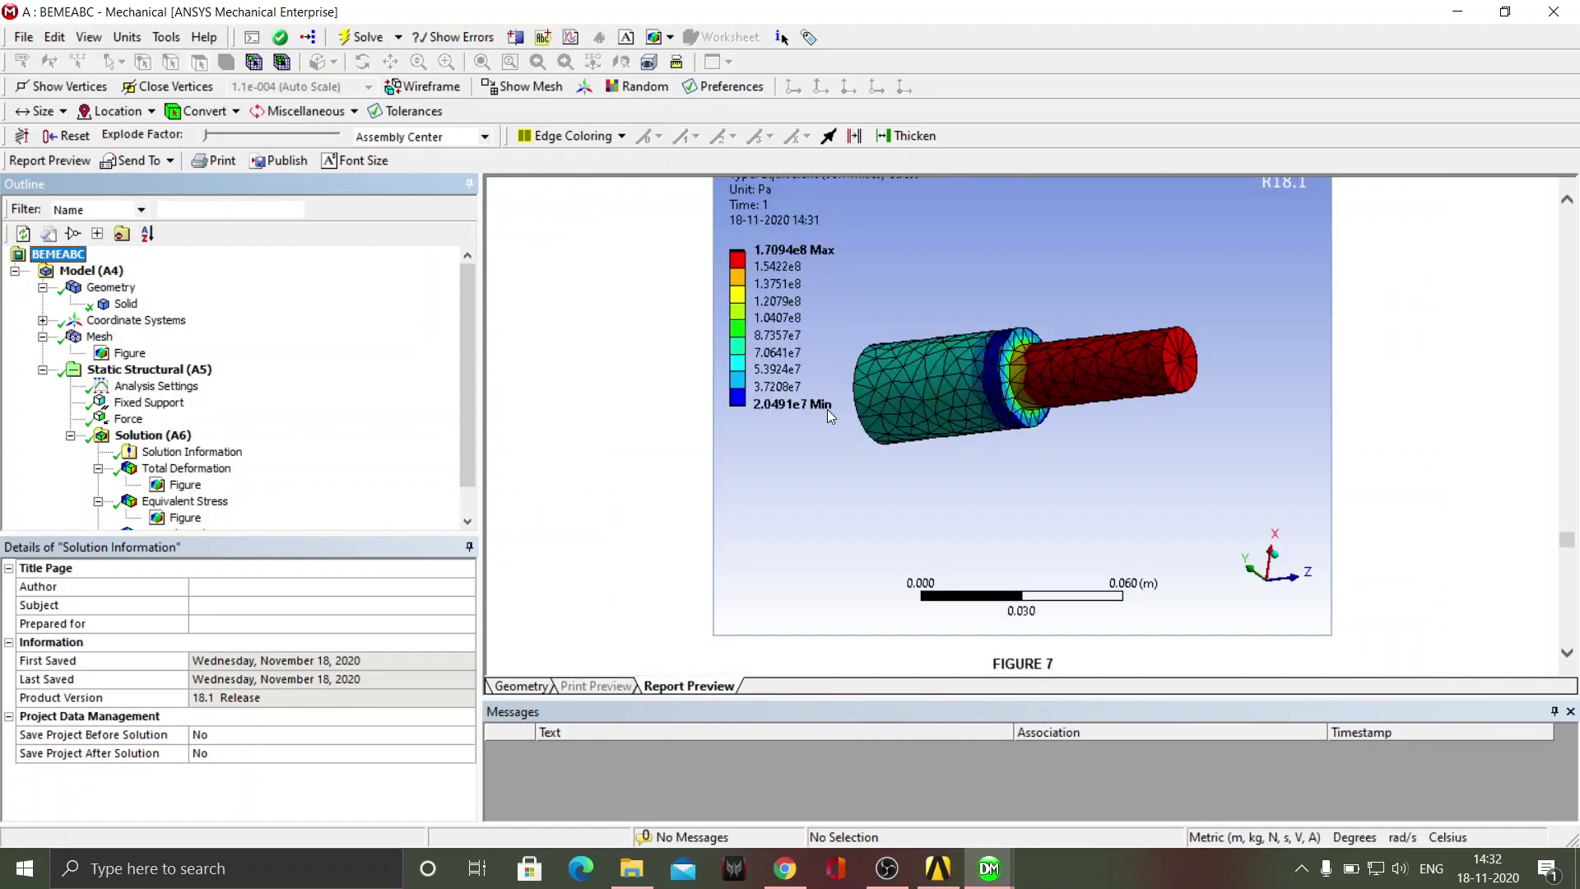
scroll(827, 408, up, 15)
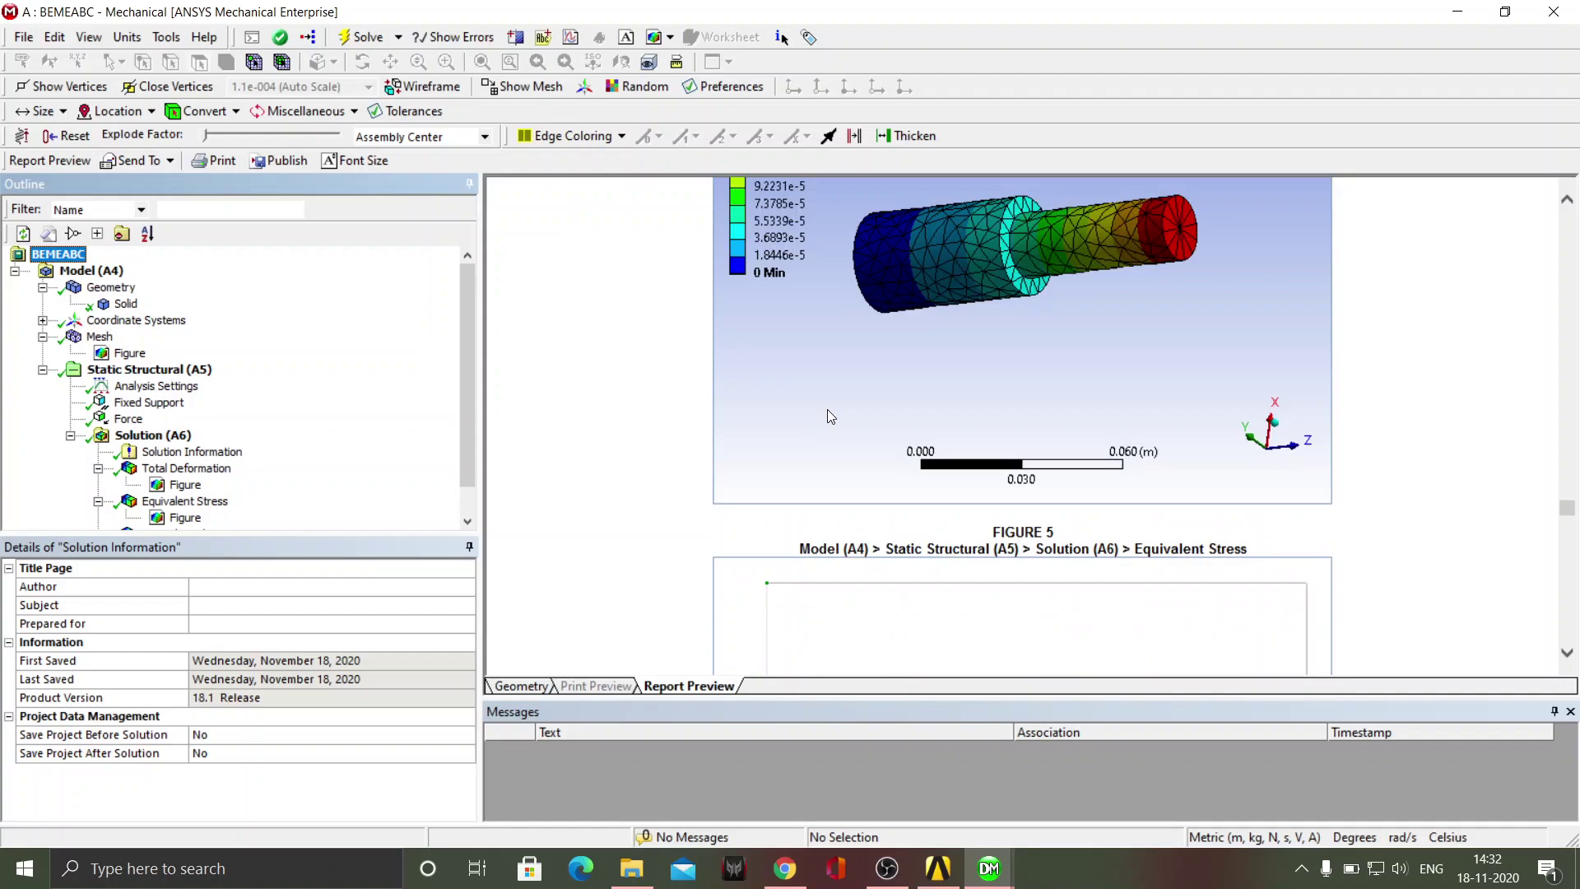
scroll(827, 408, down, 15)
scroll(827, 410, down, 10)
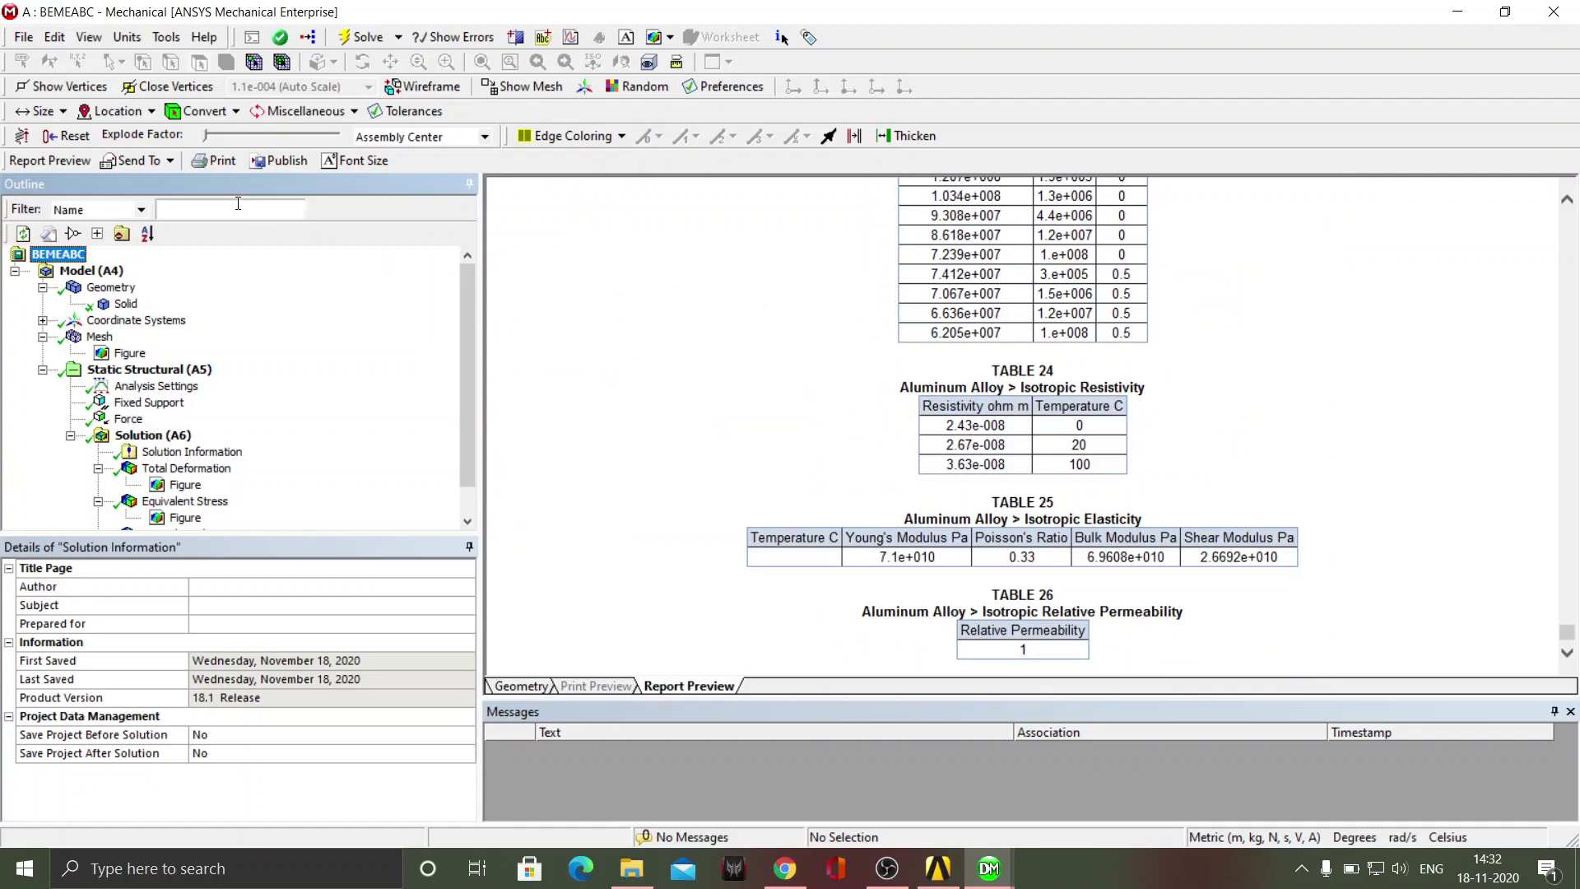
Step: Send the report to Microsoft Word and save it on the Desktop as a PDF named BMECABC_Corse
click(169, 161)
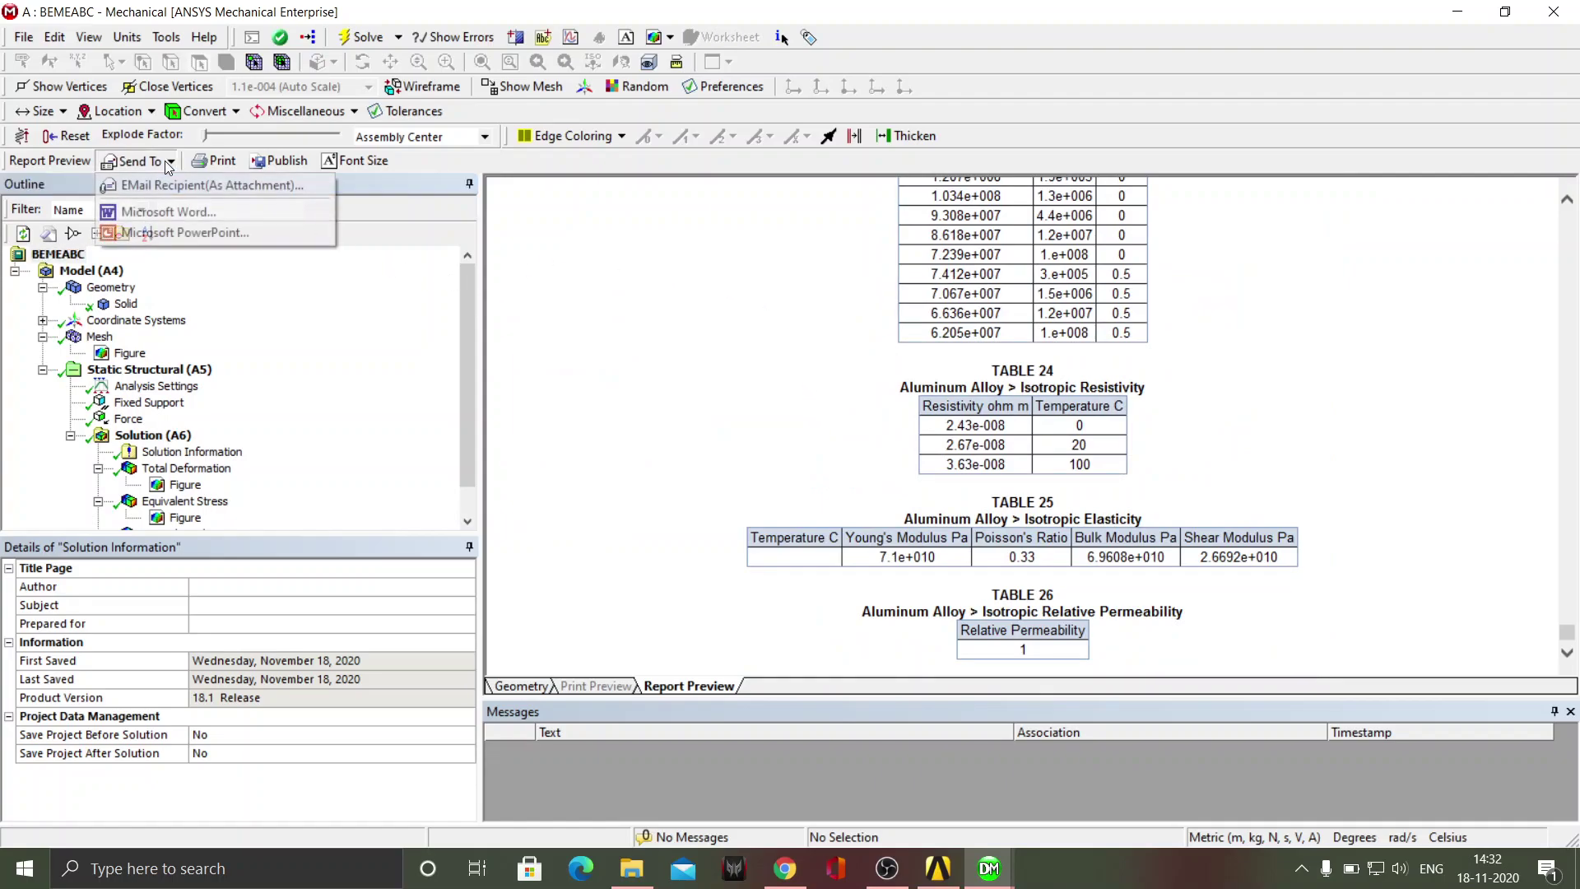
click(181, 211)
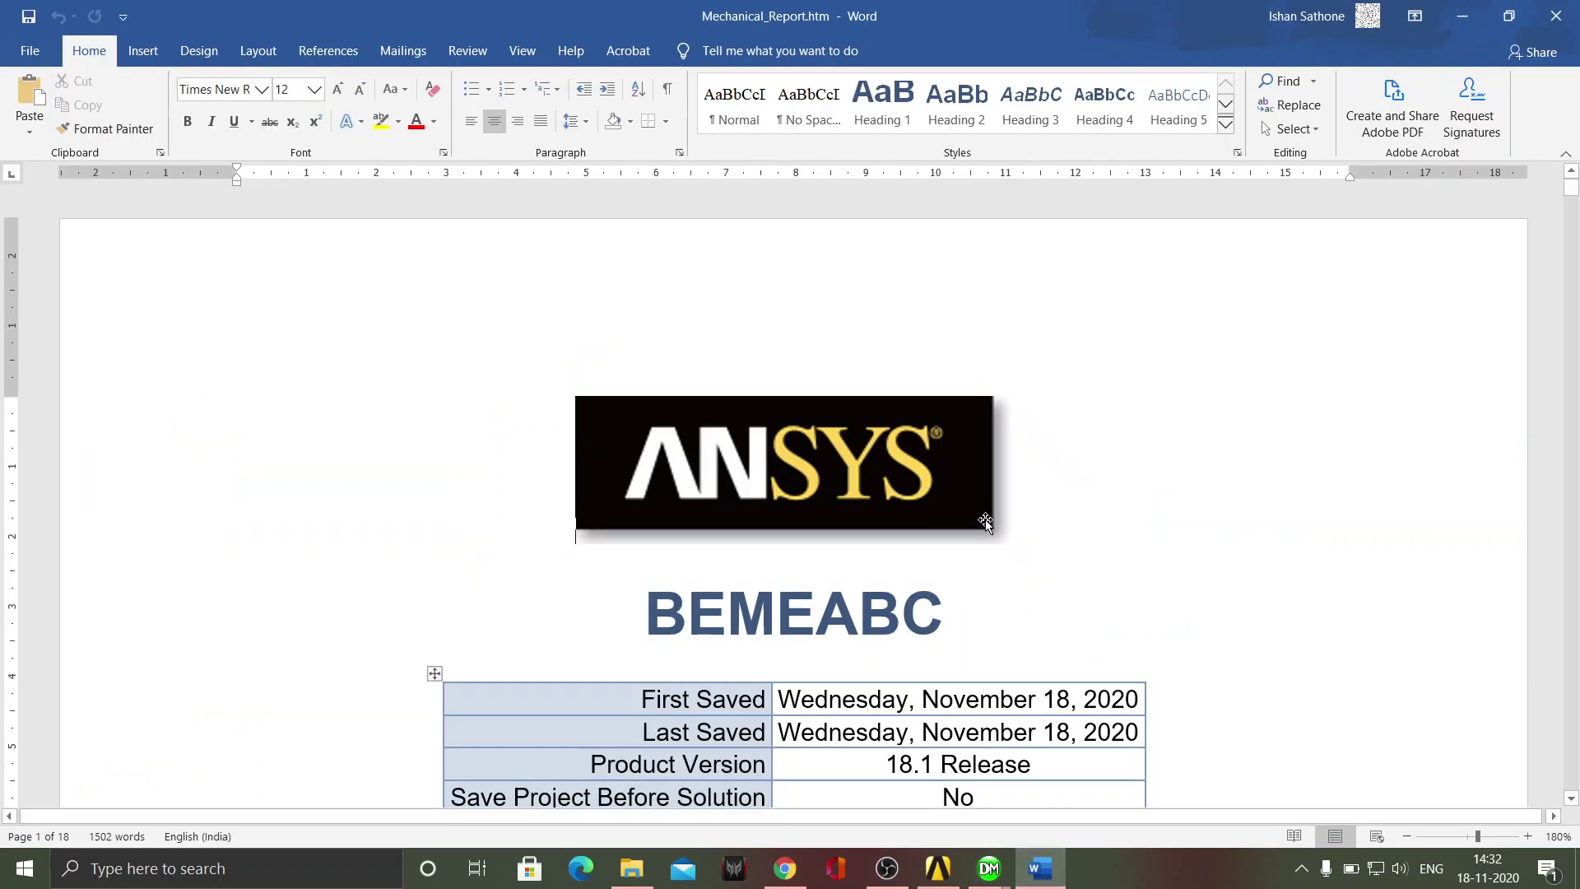
click(37, 54)
click(89, 324)
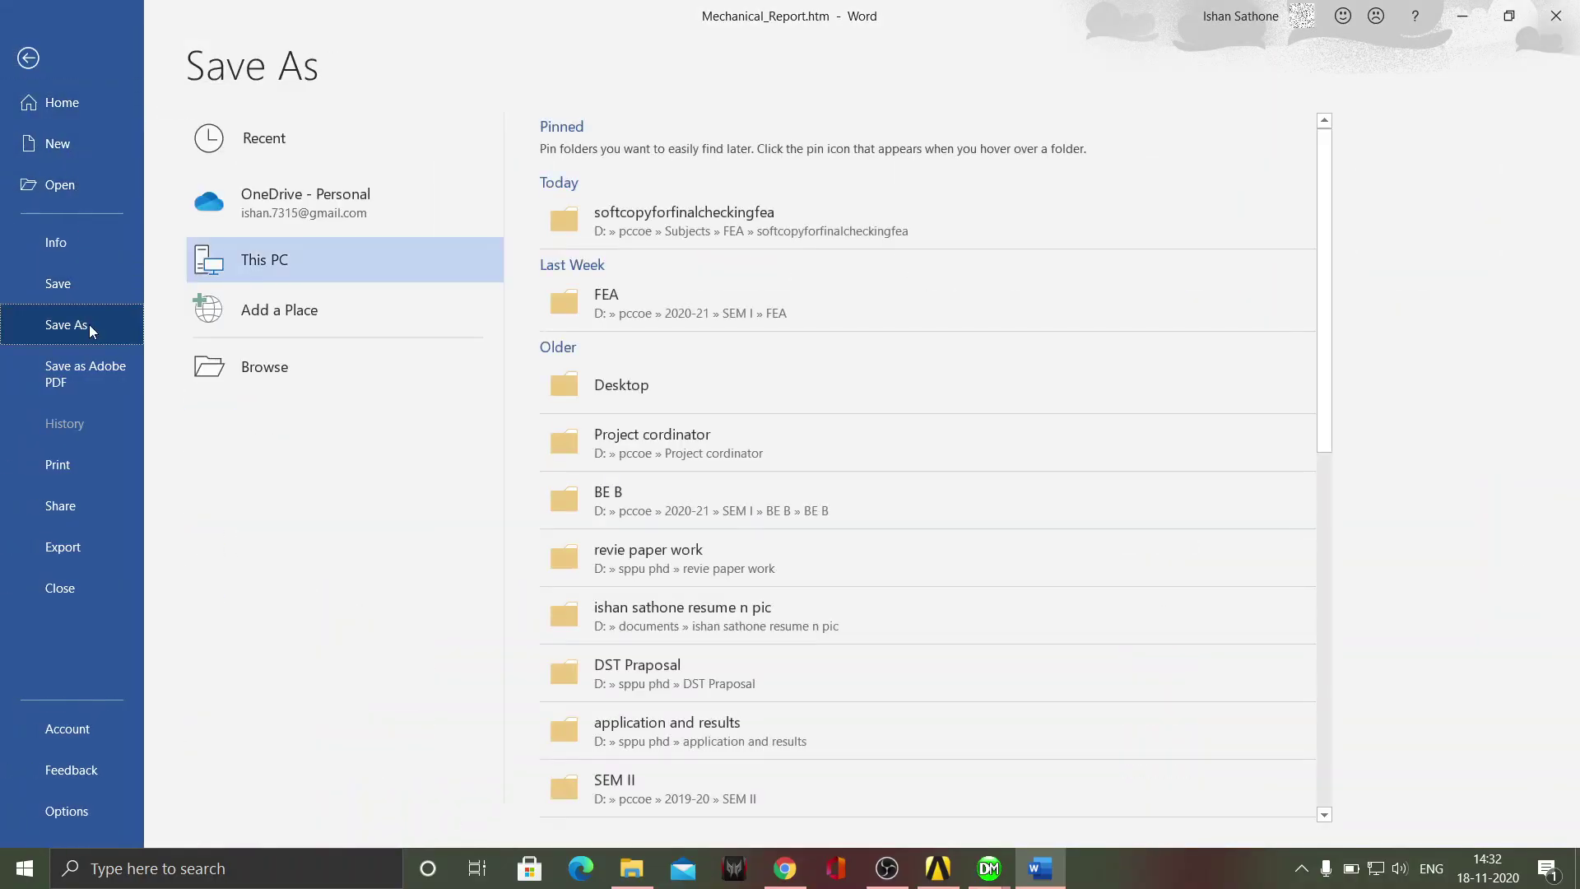
click(693, 395)
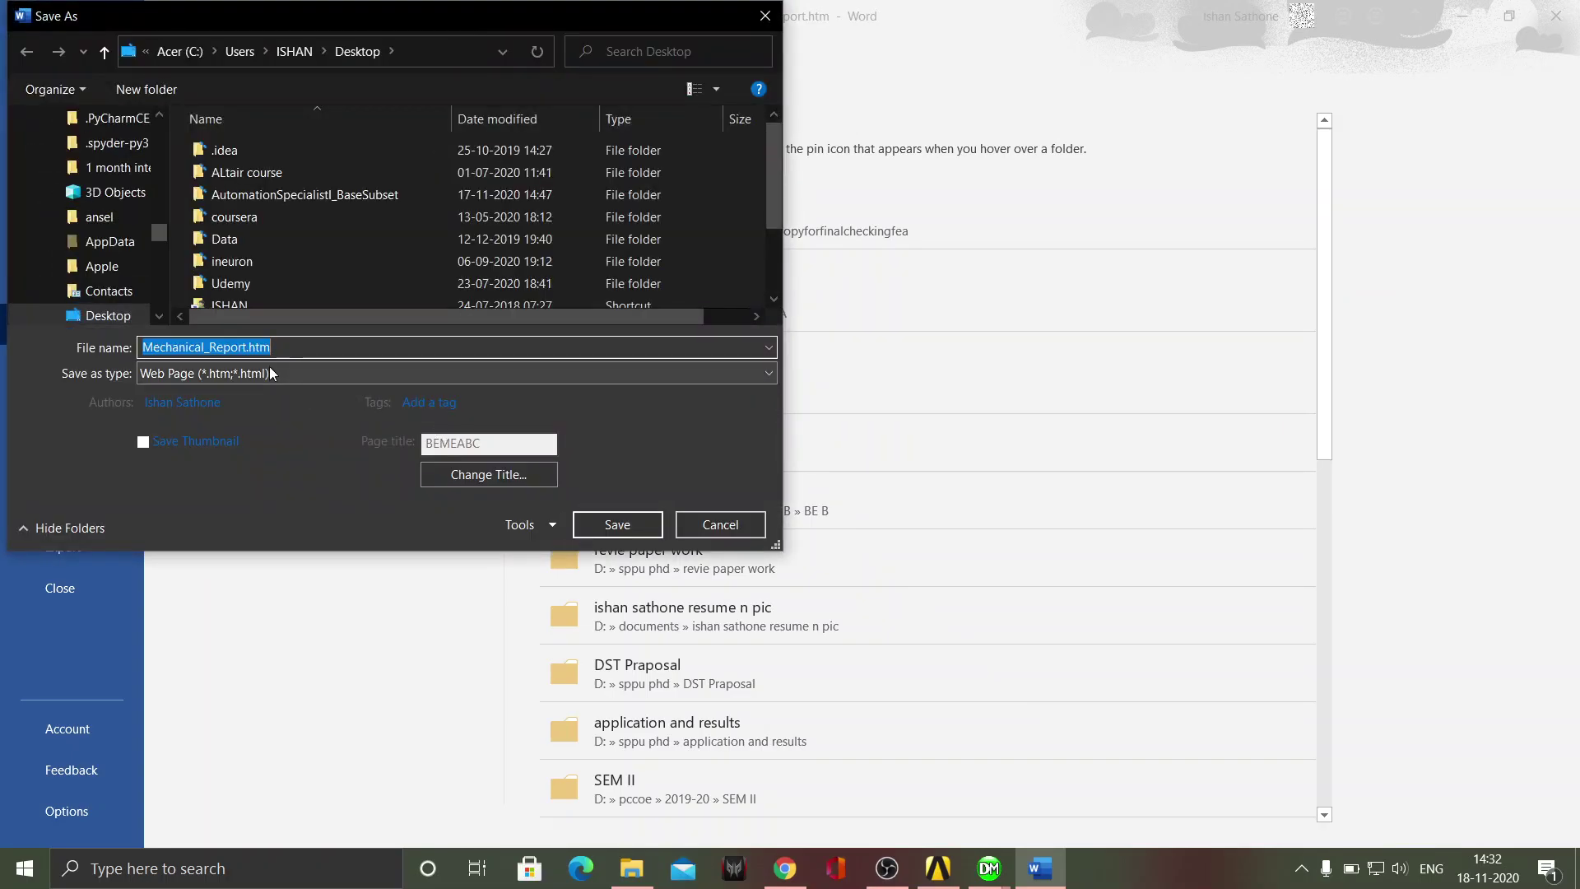
text(B)
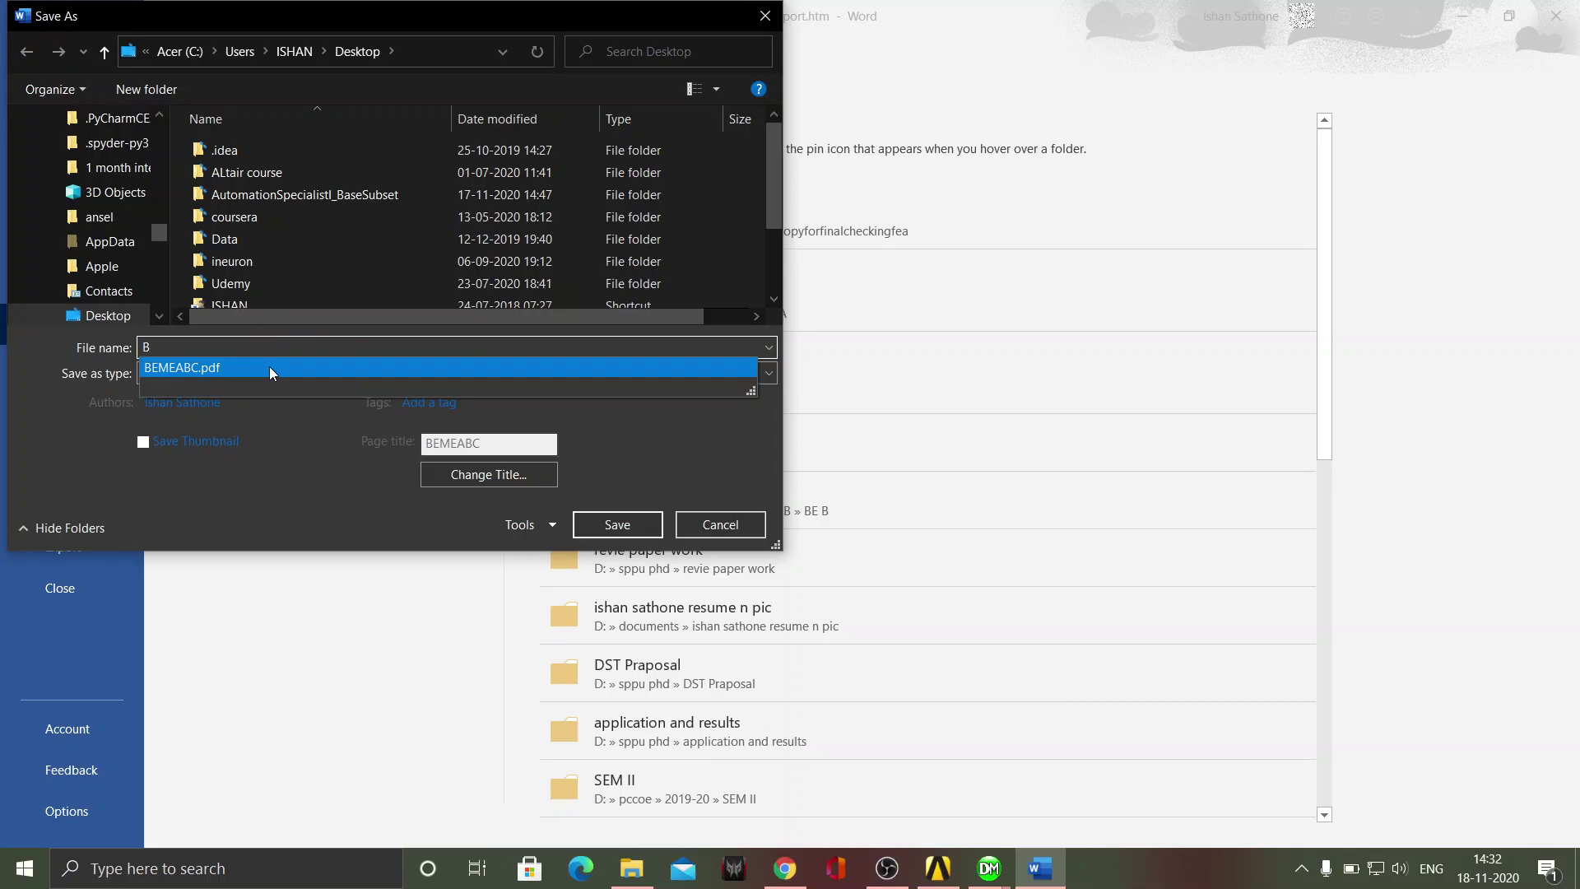
text(ME)
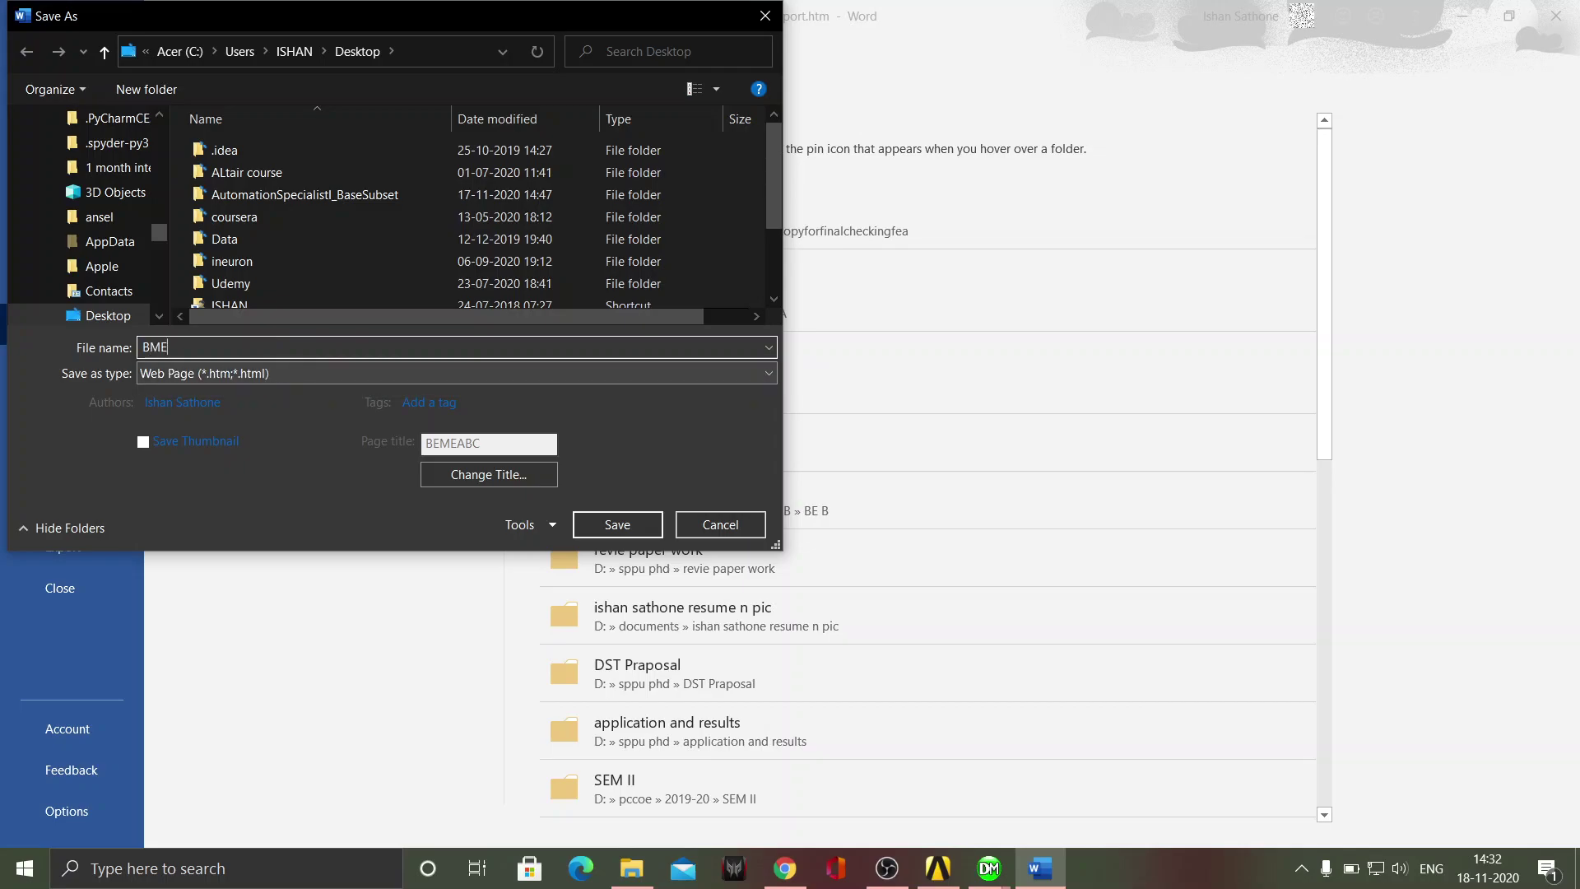
text(CABC_Corse)
click(232, 377)
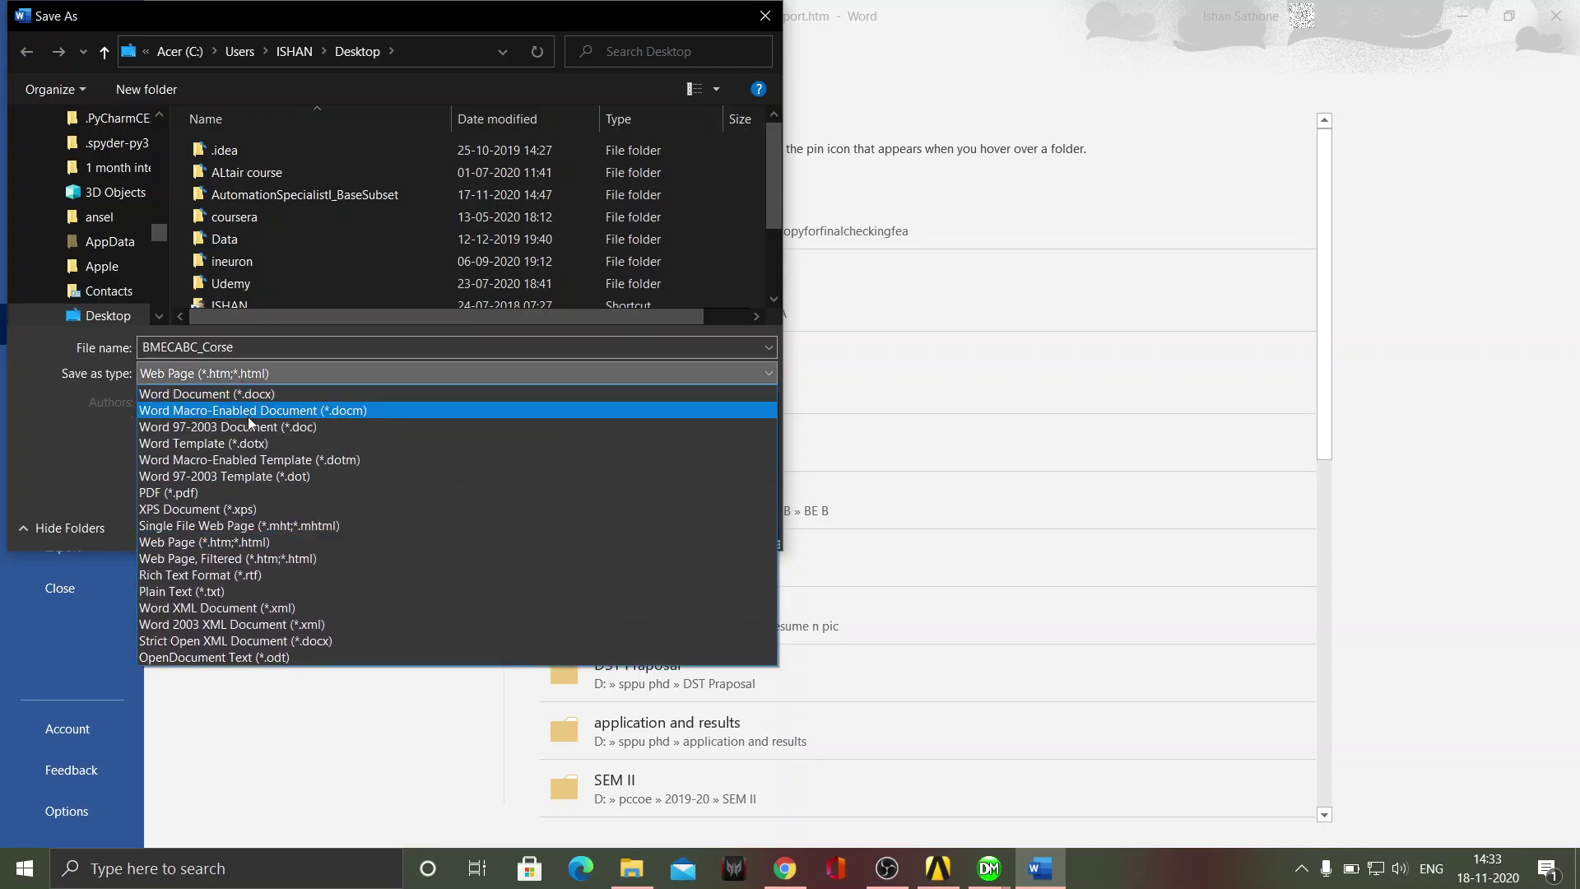
click(244, 496)
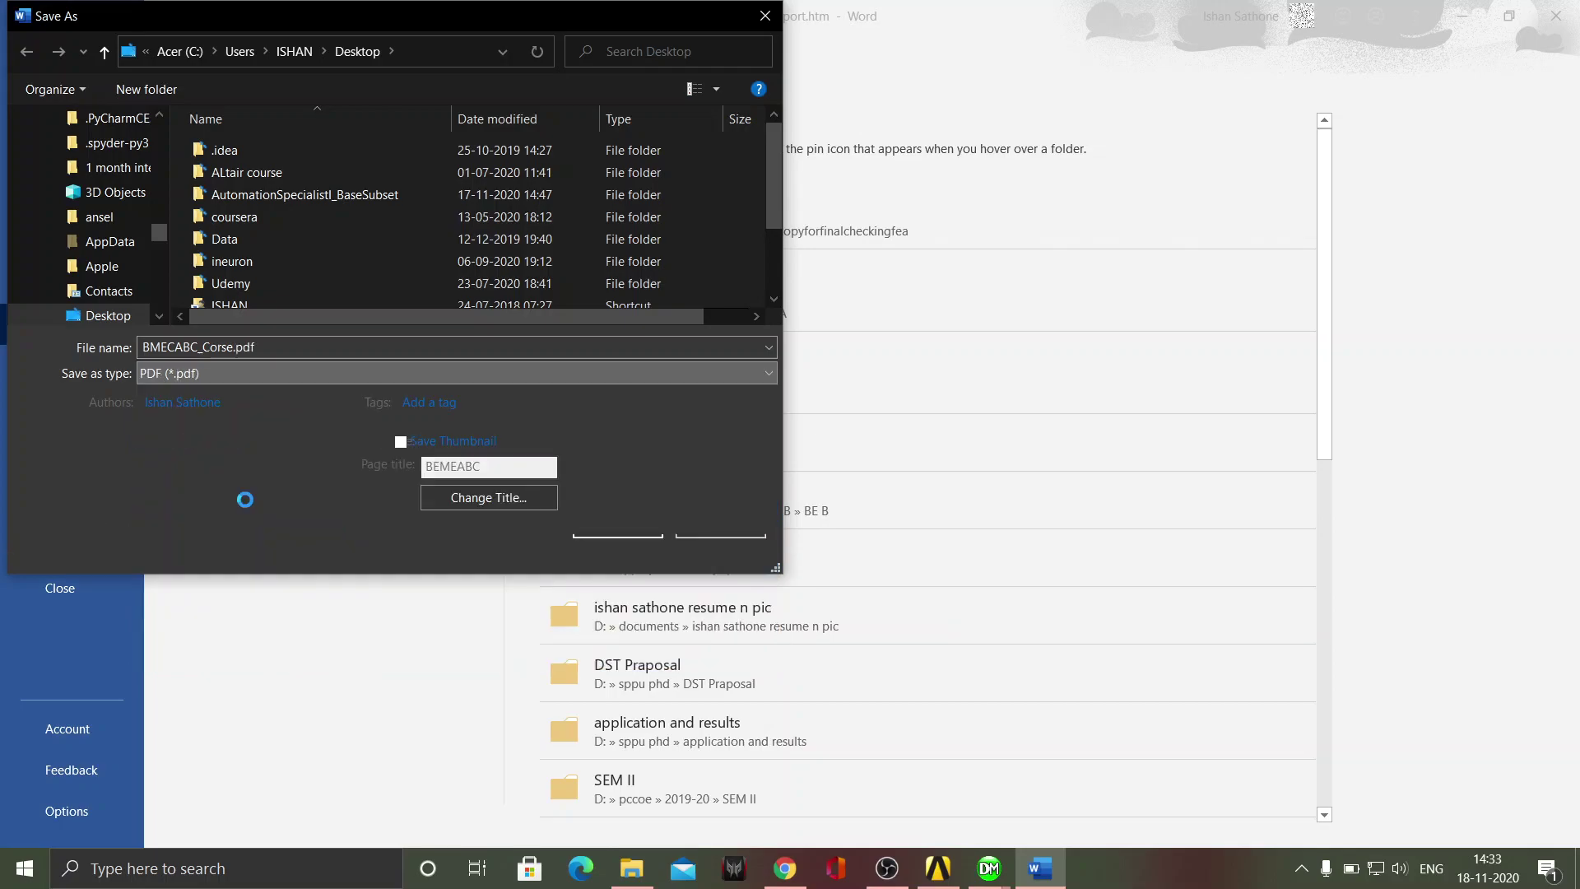
click(617, 542)
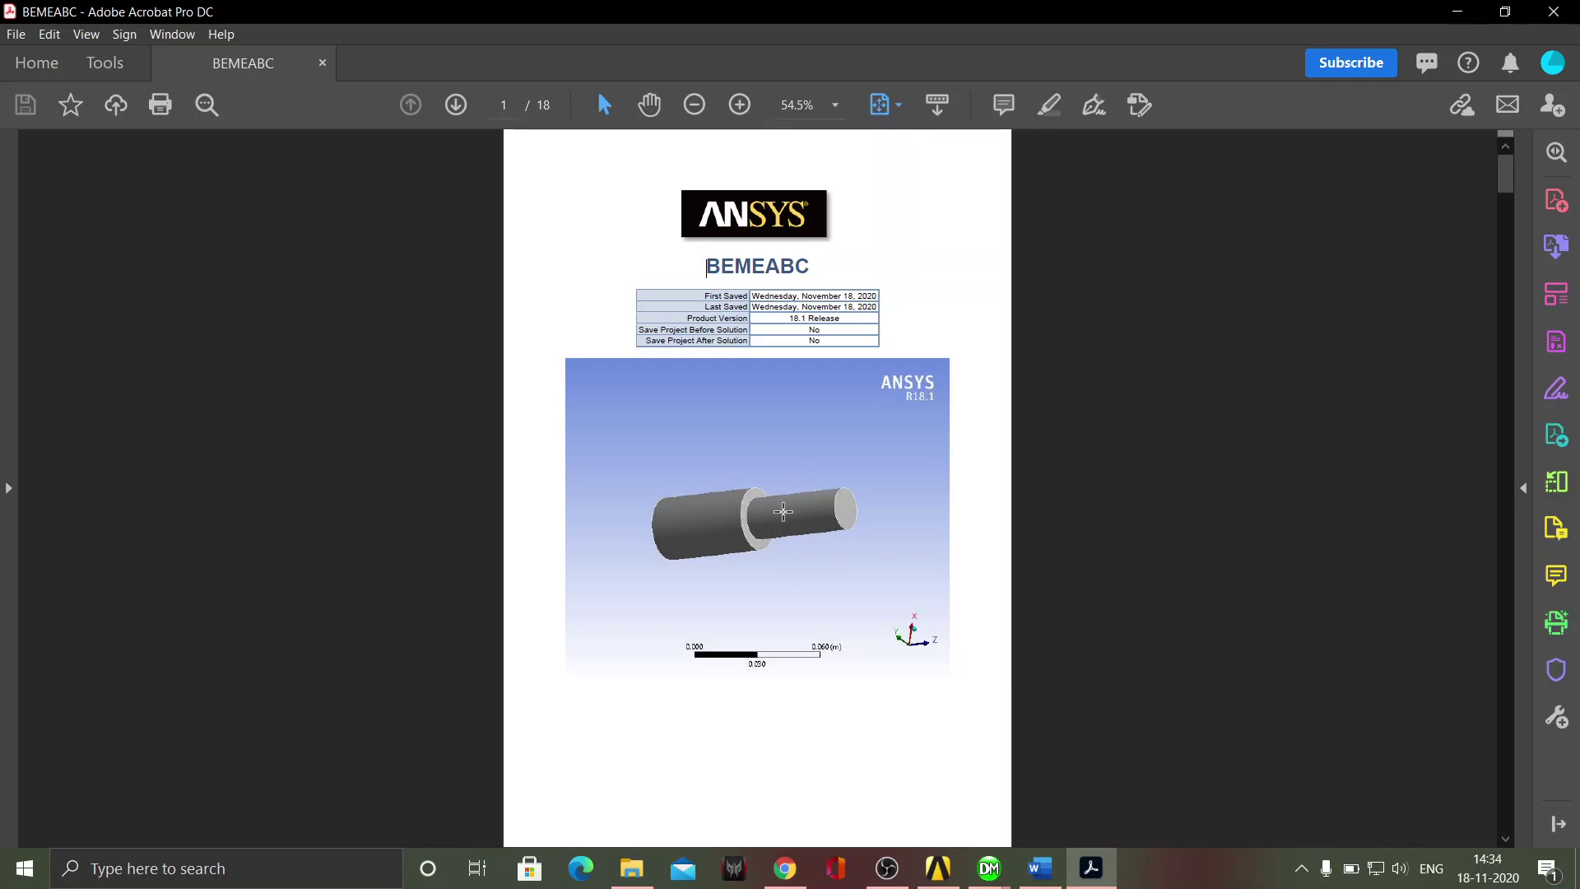
Step: Look through the exported PDF report to its last page, and close both the PDF and the Word document
scroll(784, 512, down, 20)
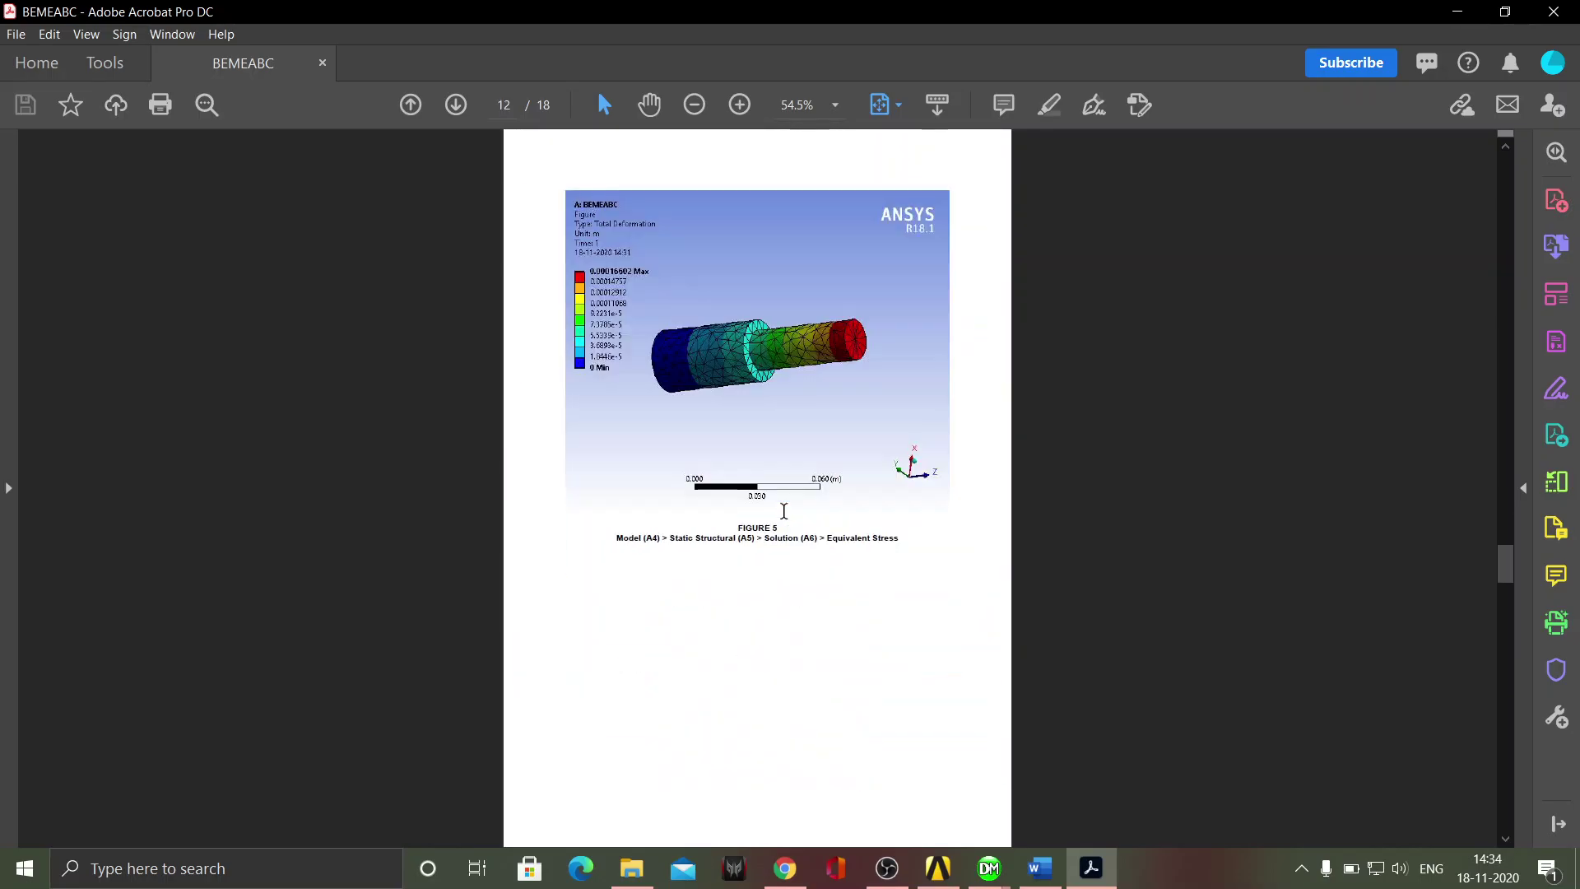
scroll(784, 511, down, 10)
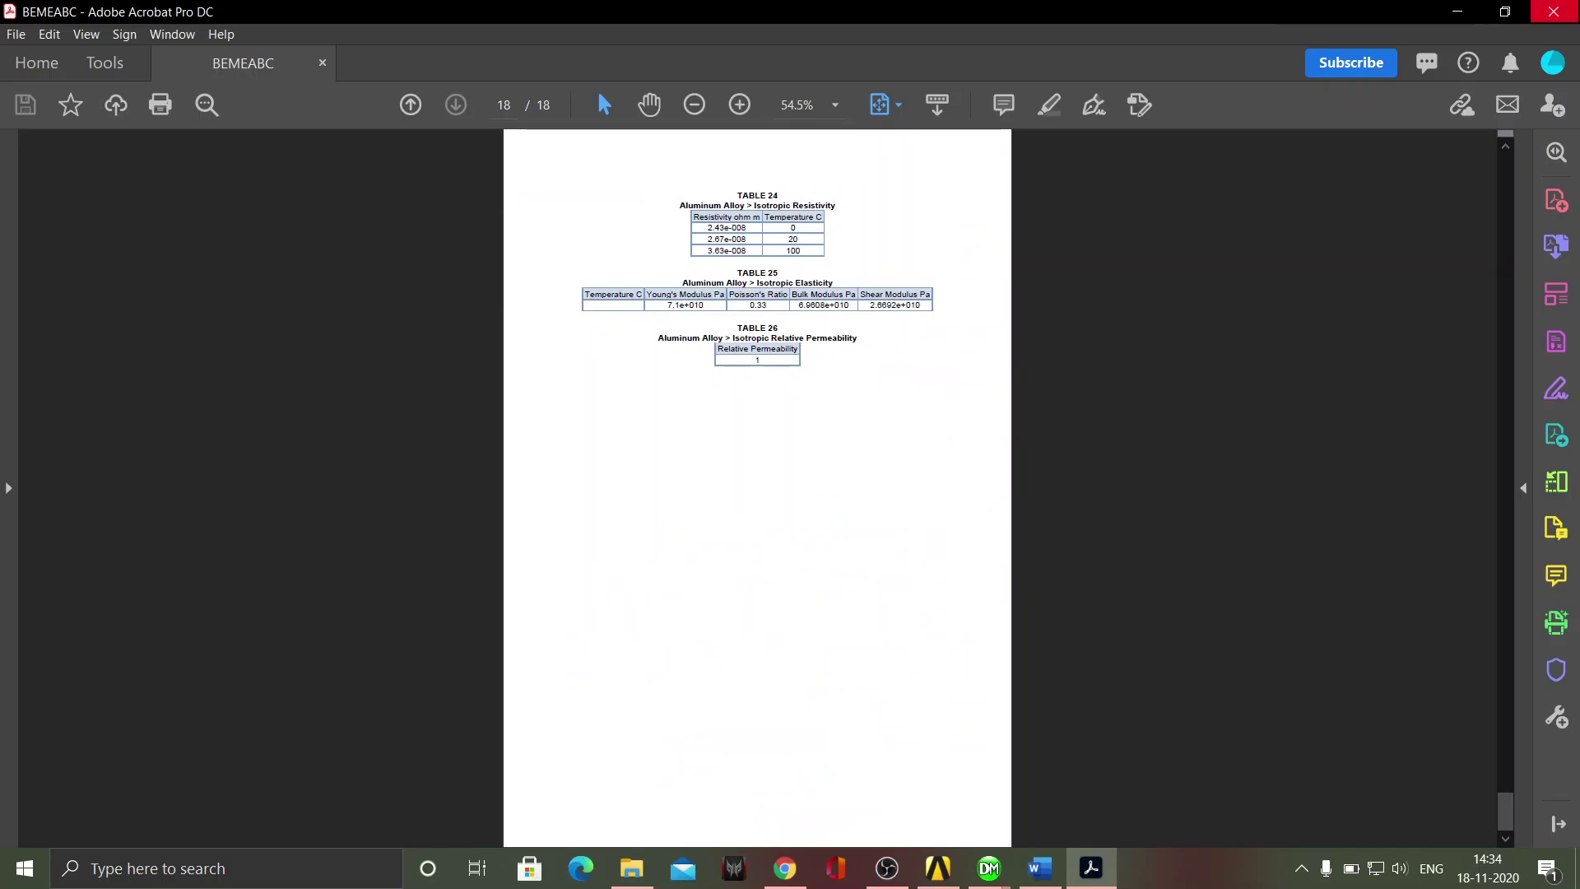
click(1562, 14)
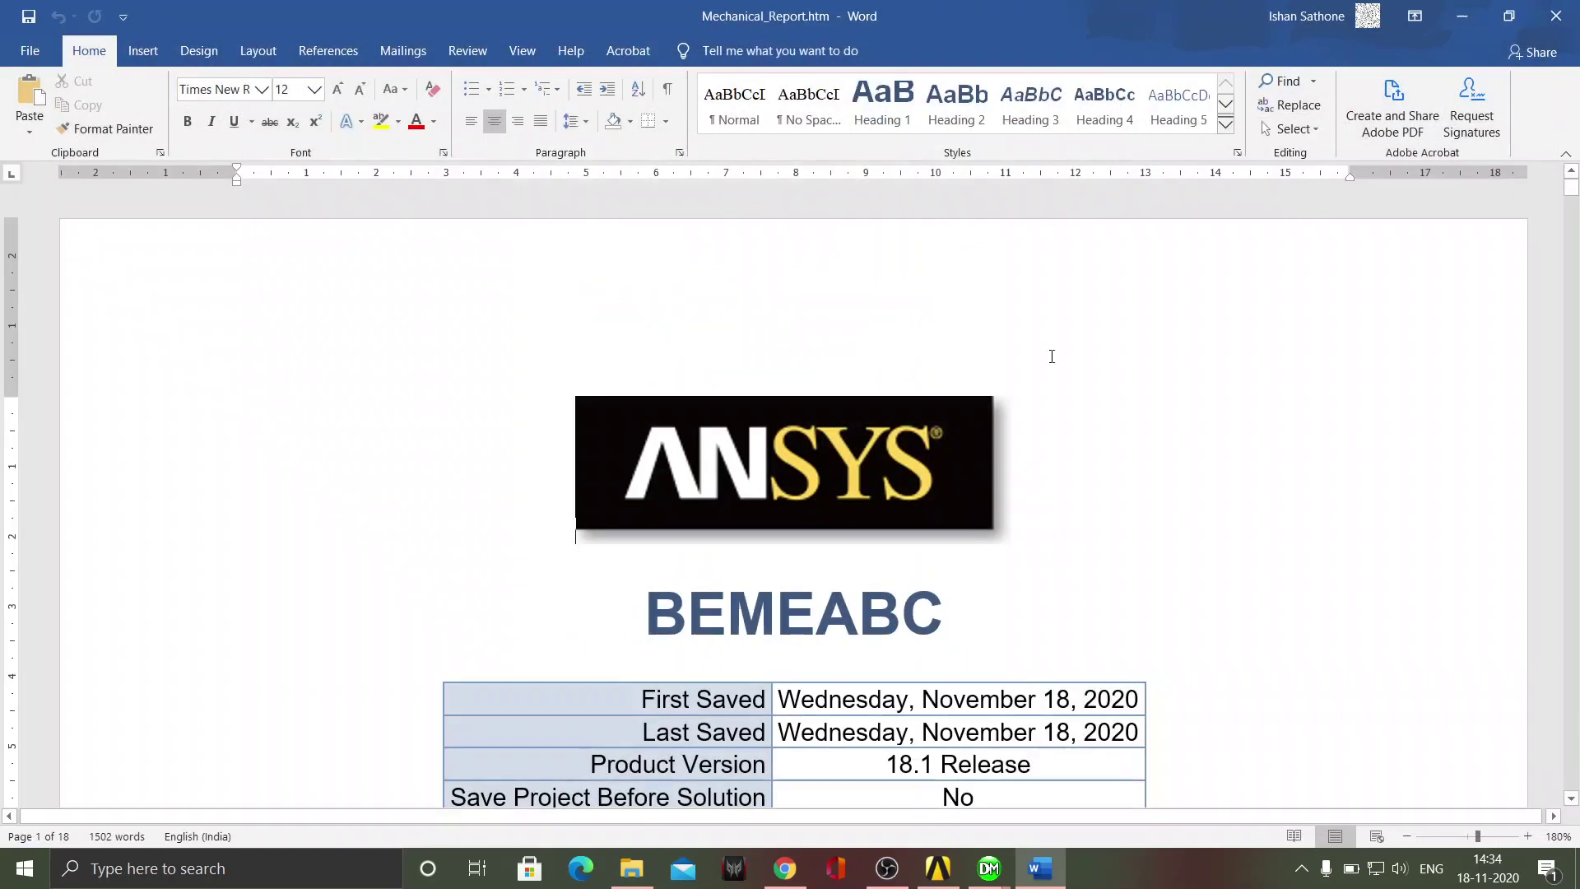
click(1567, 18)
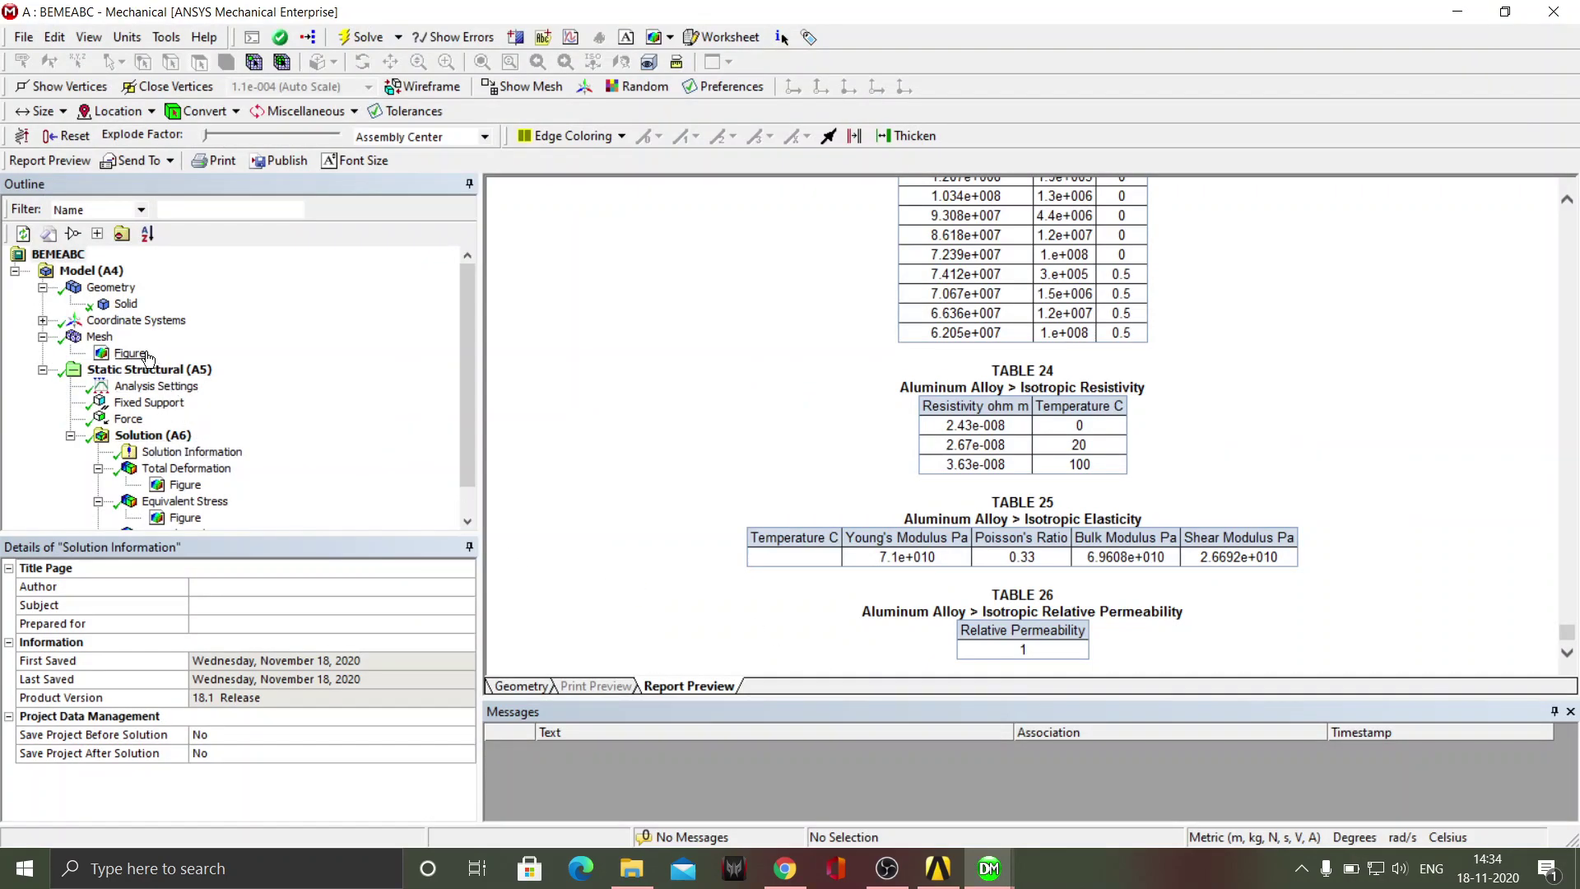
Step: Return to the geometry view and set the mesh sizing's Relevance Center to Medium
click(522, 686)
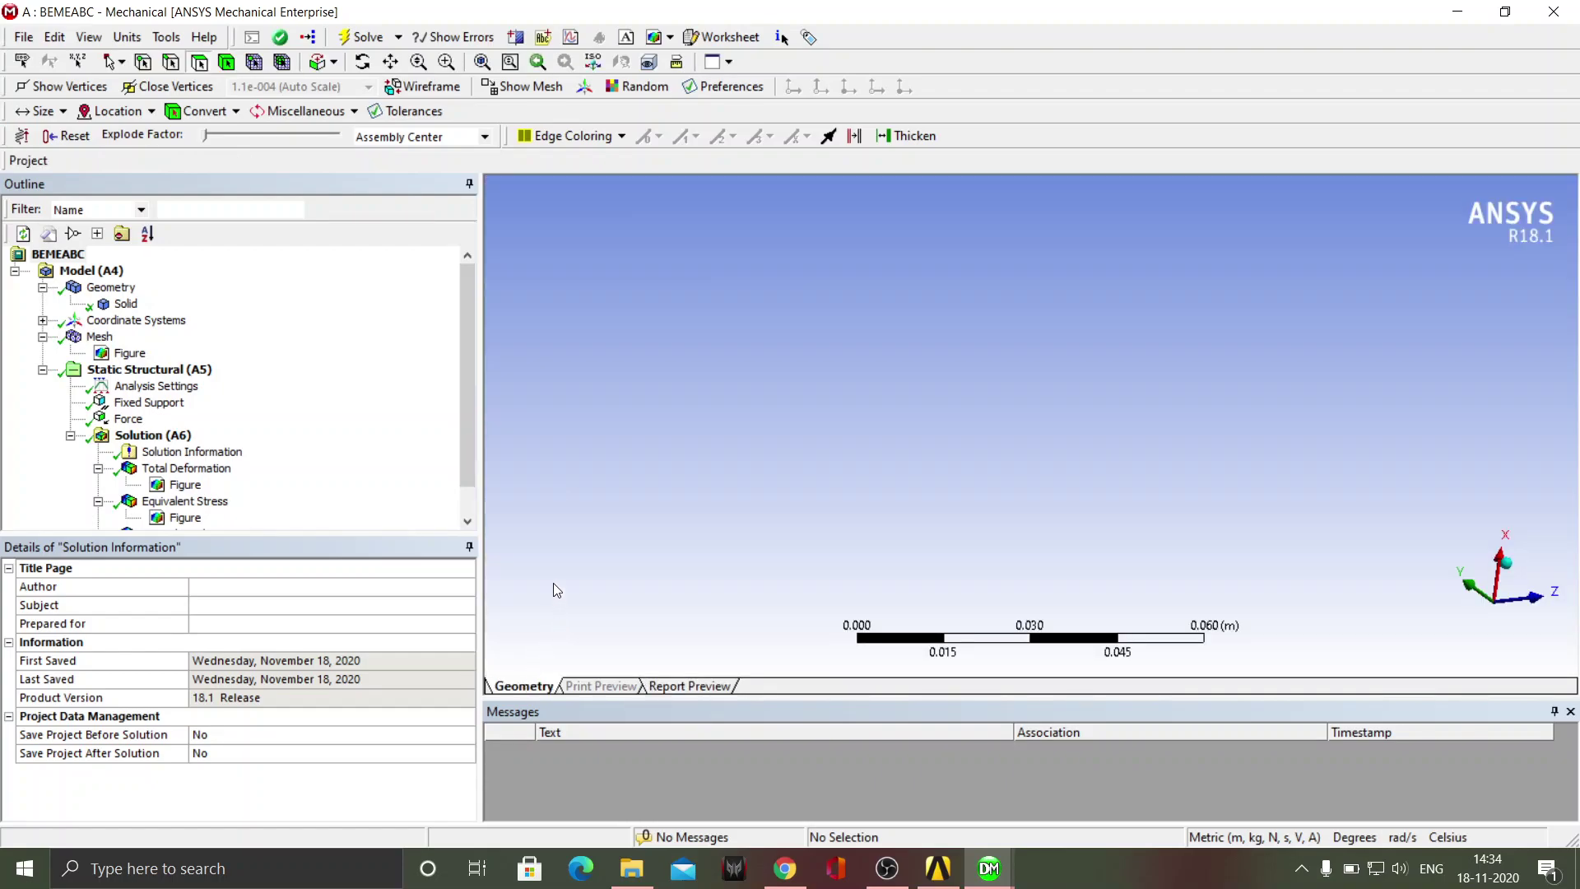
click(106, 340)
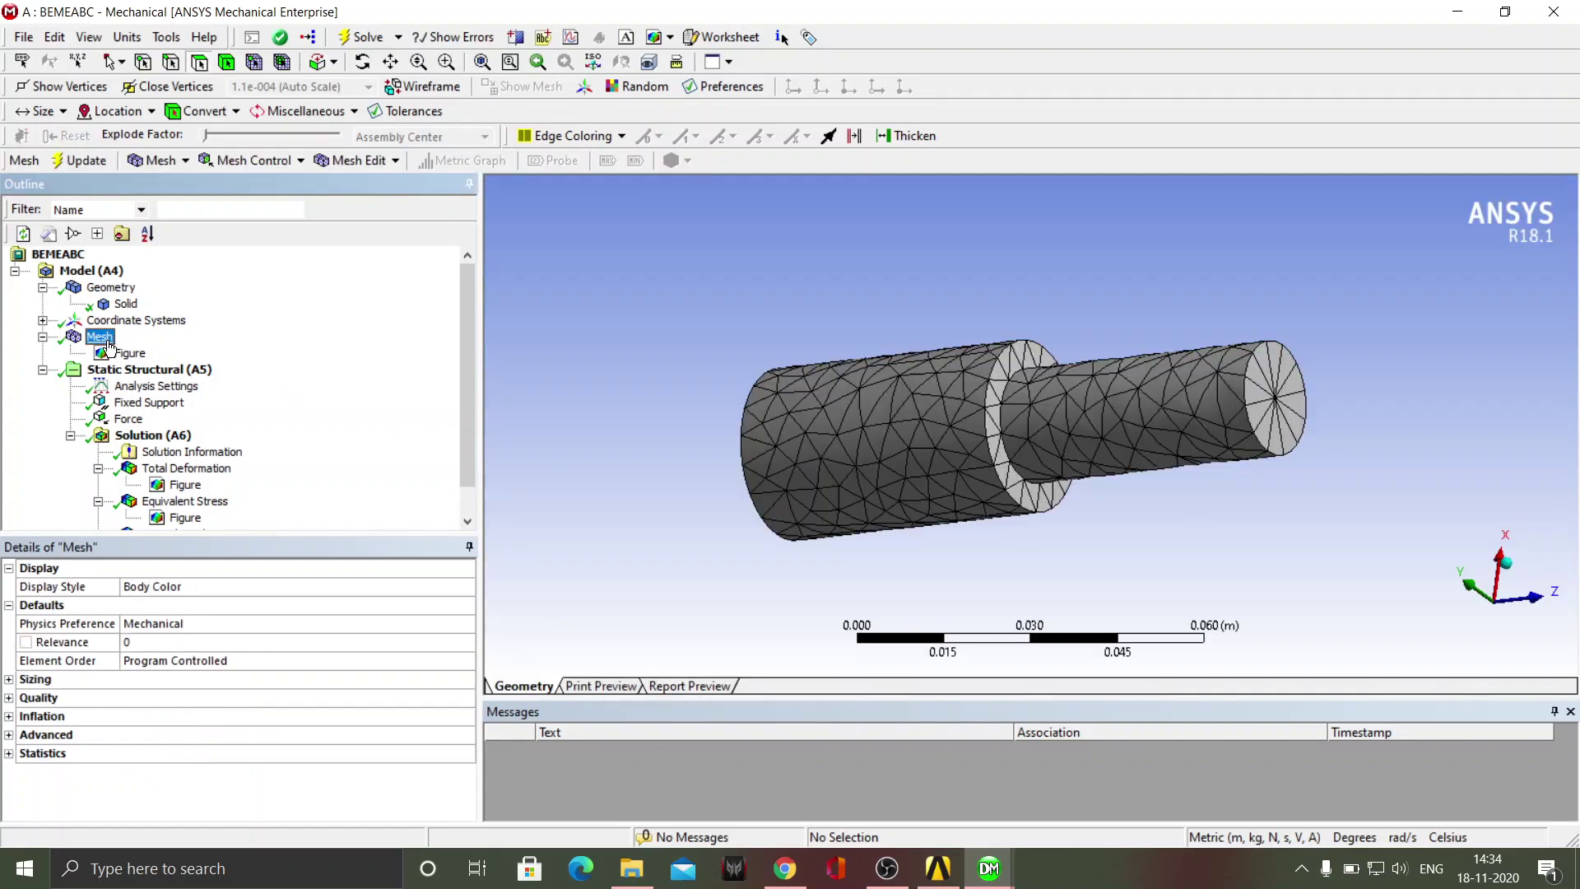
click(6, 681)
click(8, 679)
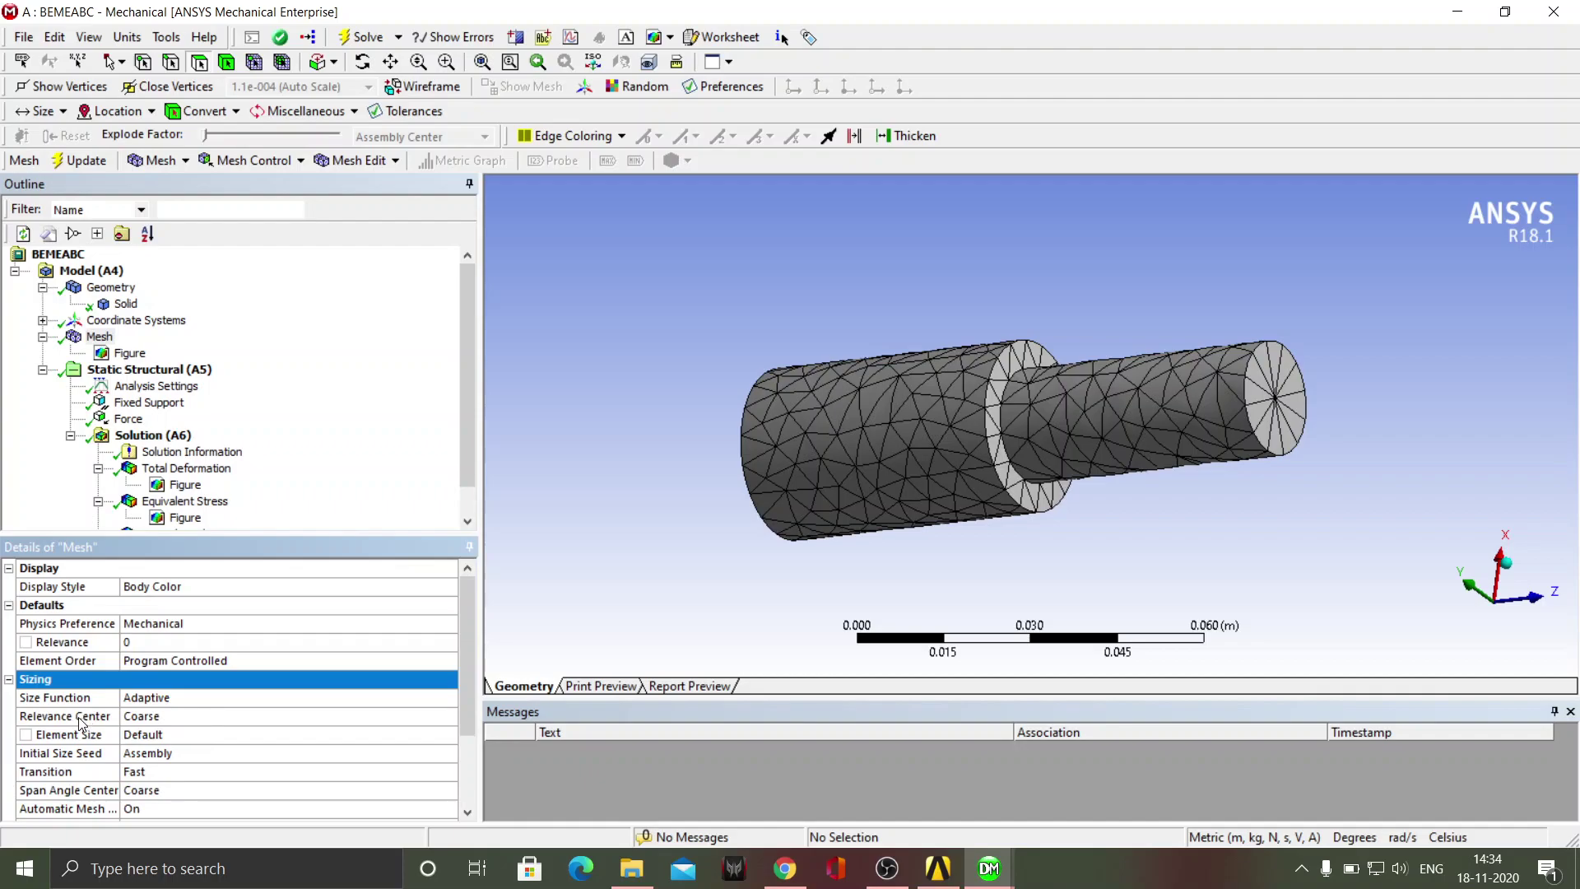
click(179, 717)
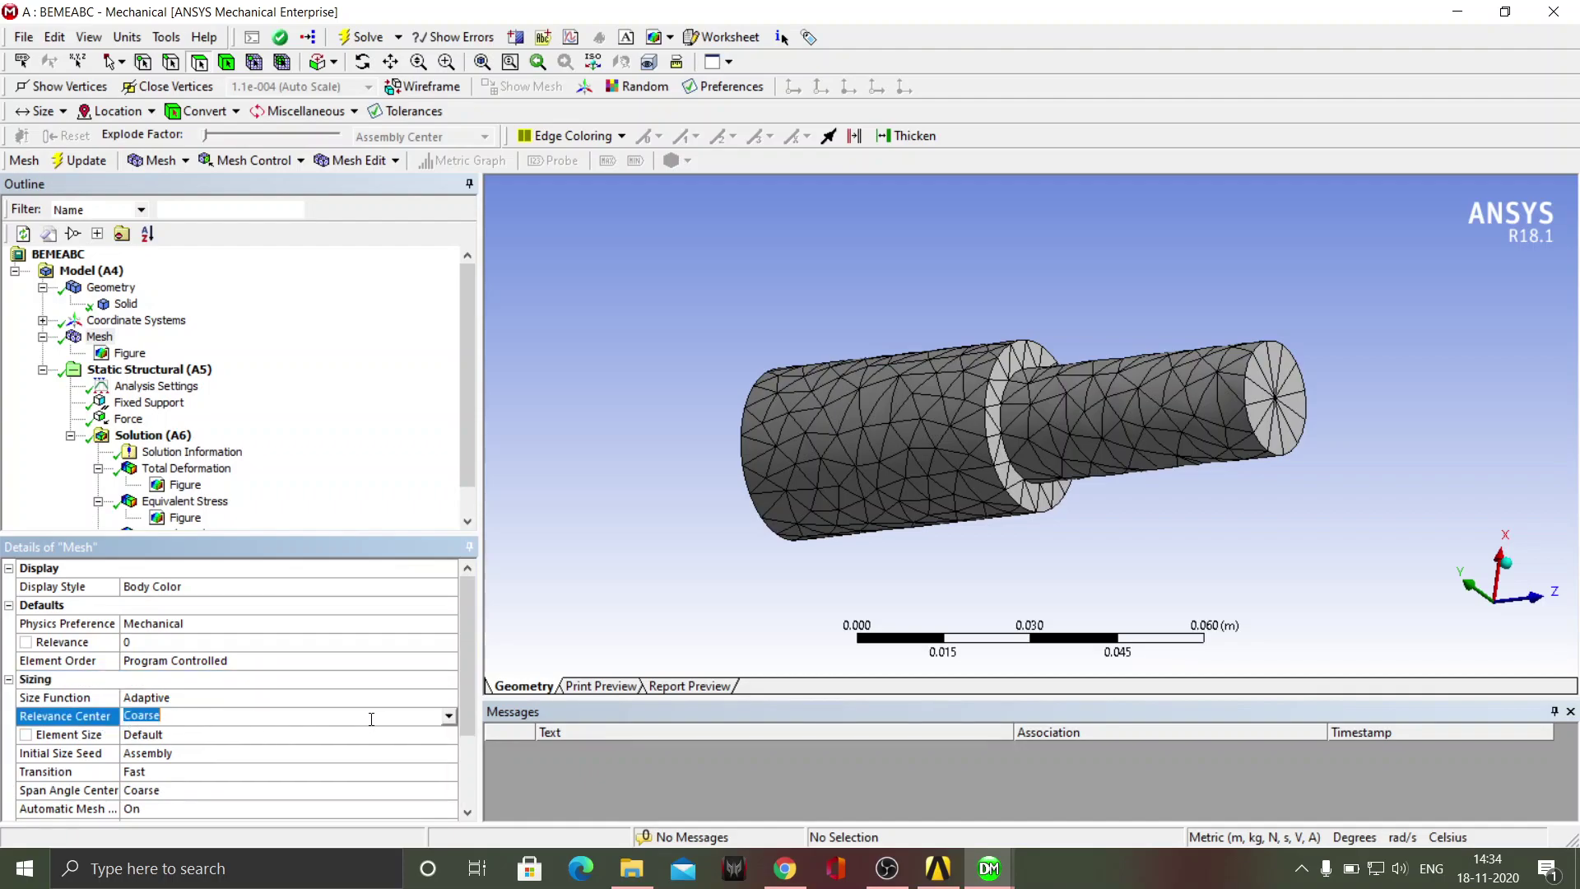
click(448, 717)
click(356, 746)
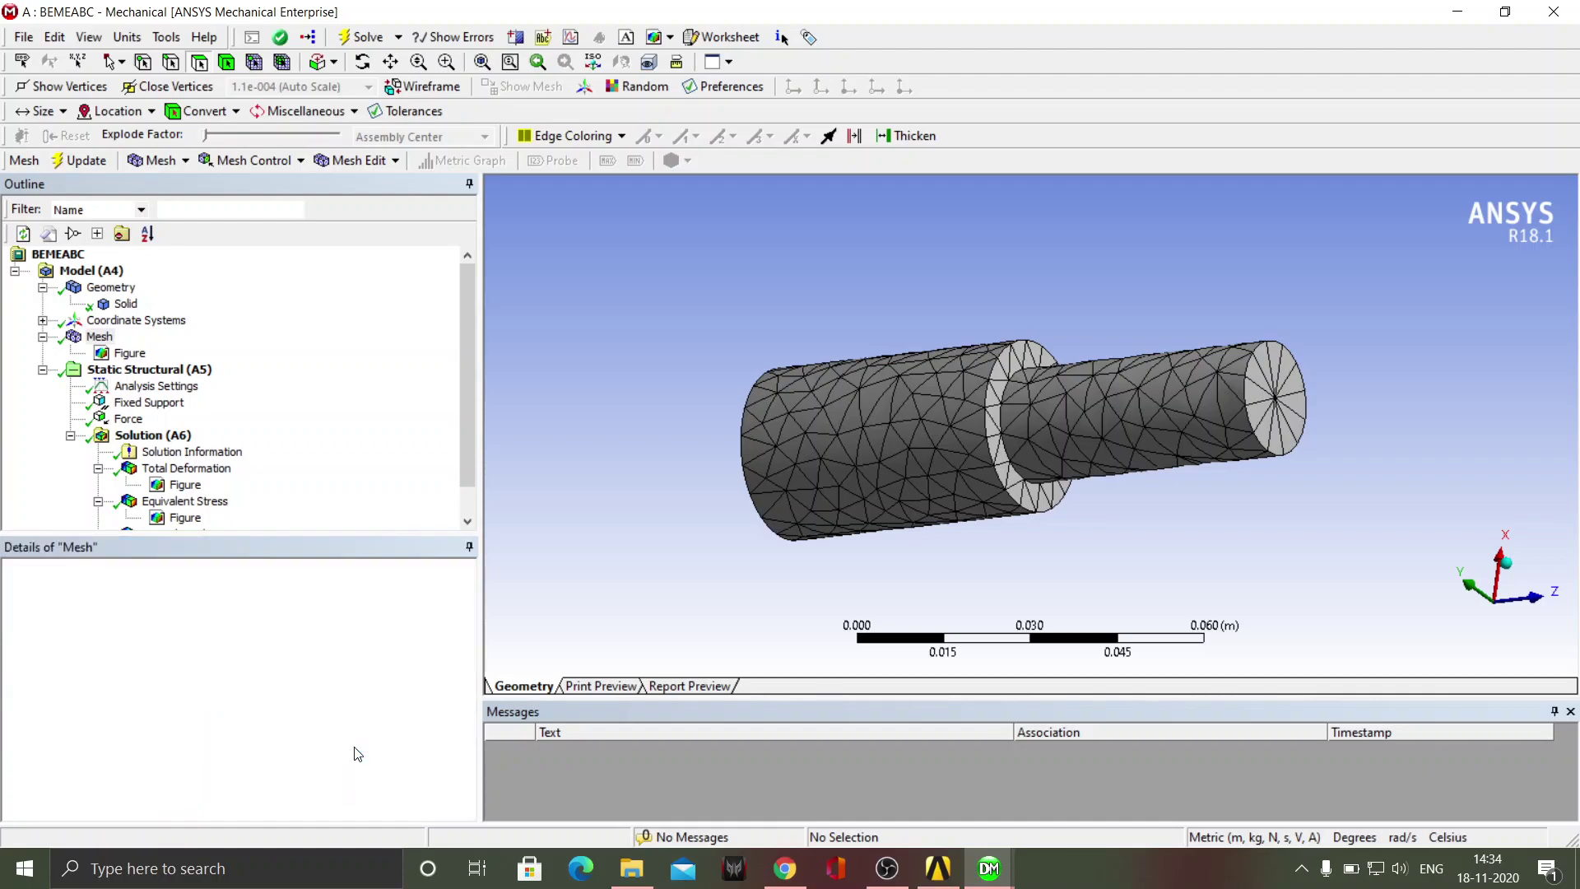
Step: Insert a mesh Method and scope it to the whole stepped shaft body
right_click(120, 340)
mouse_move(222, 352)
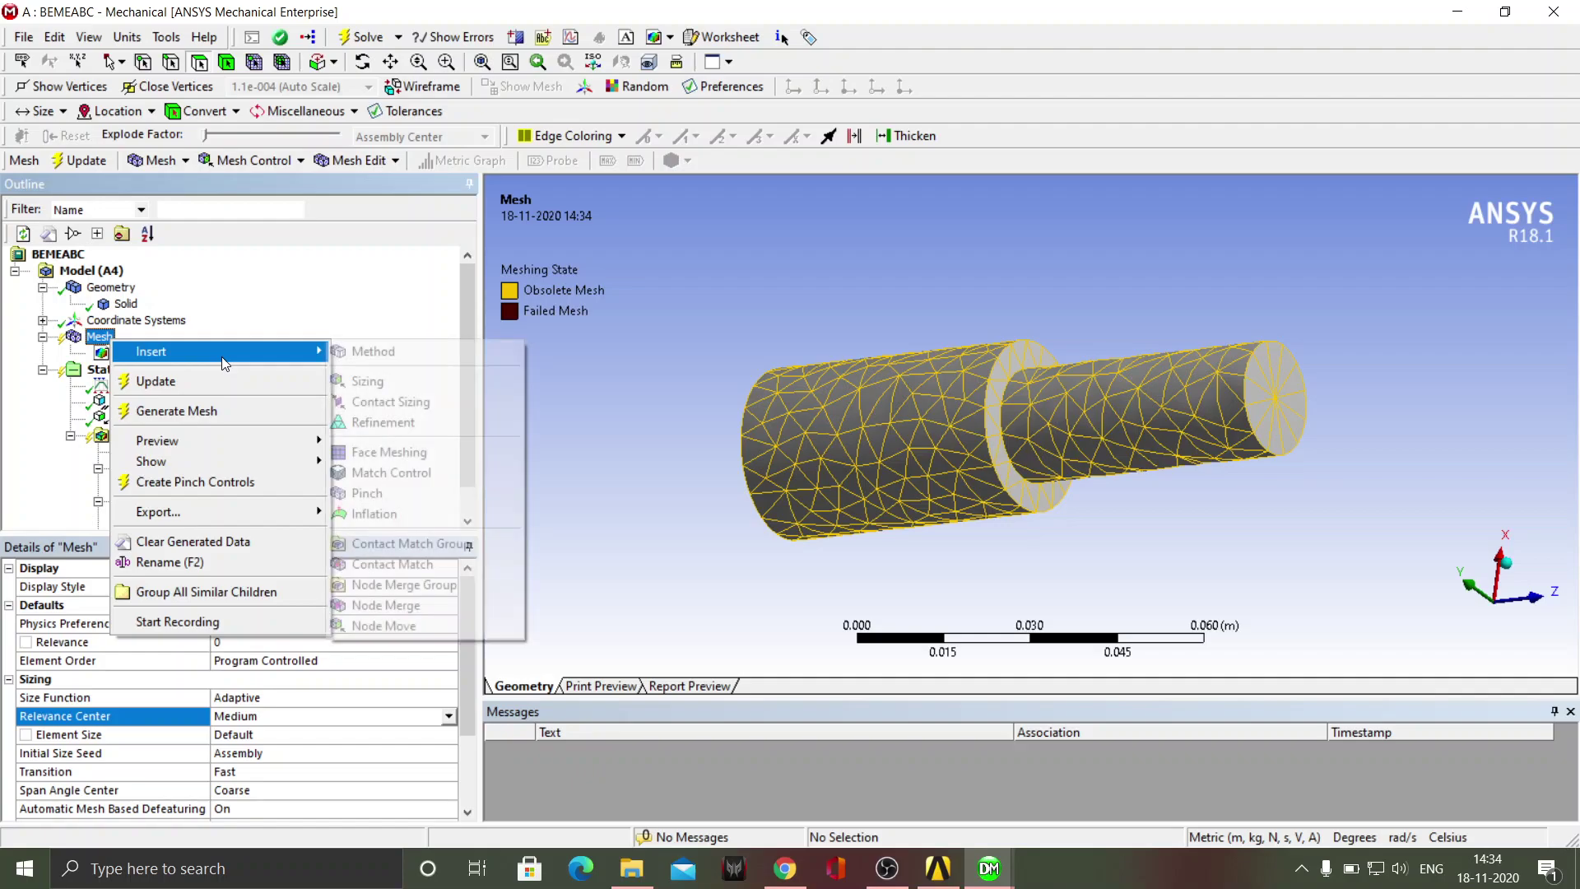
click(388, 354)
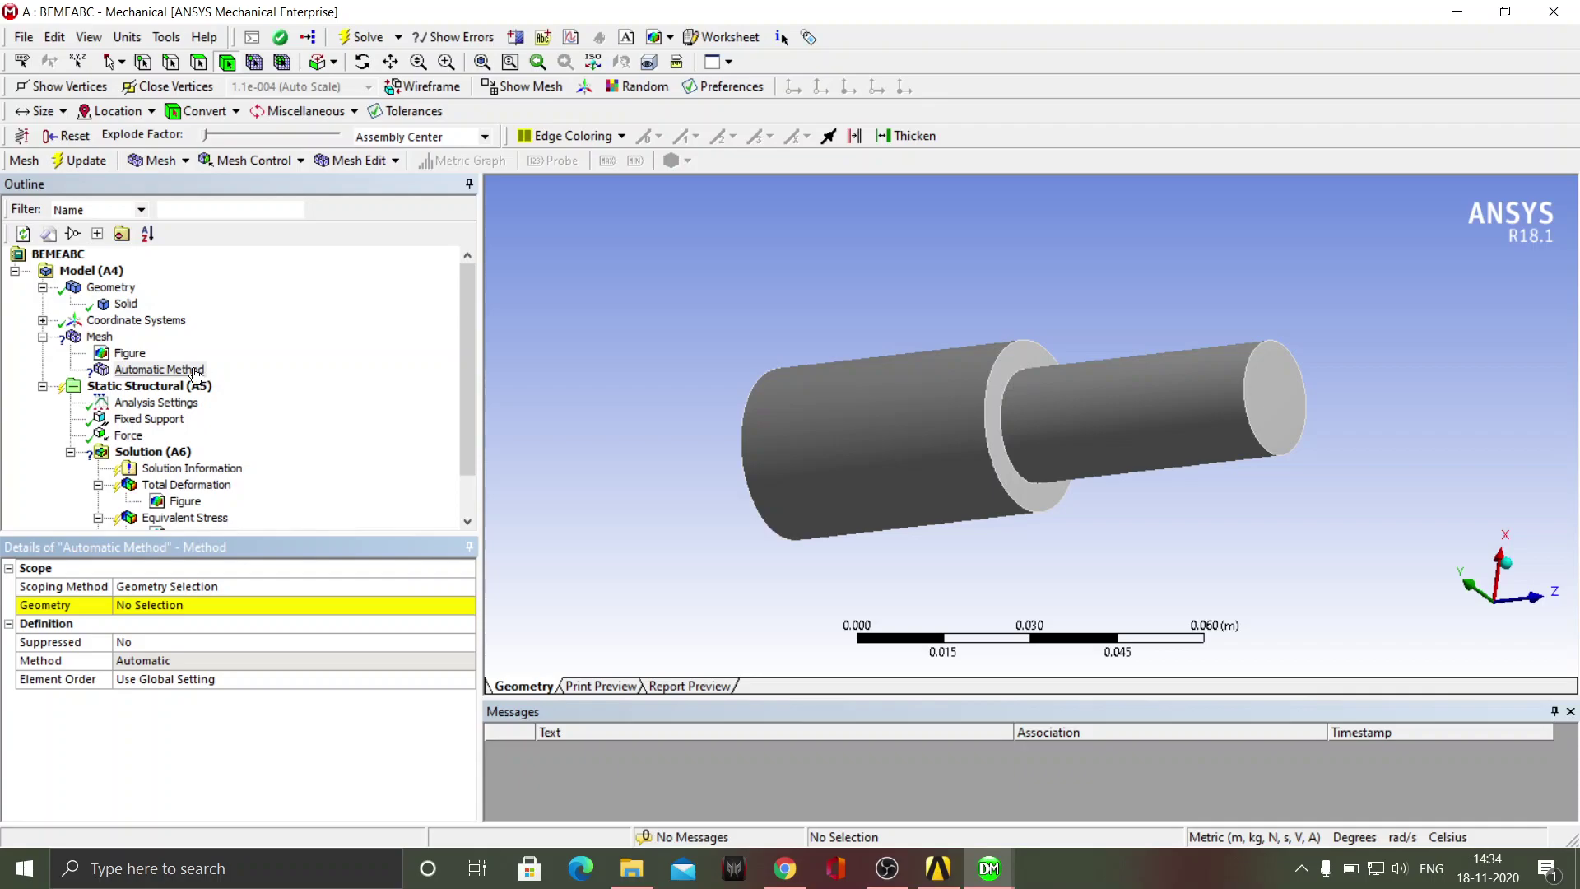
click(1048, 433)
click(224, 605)
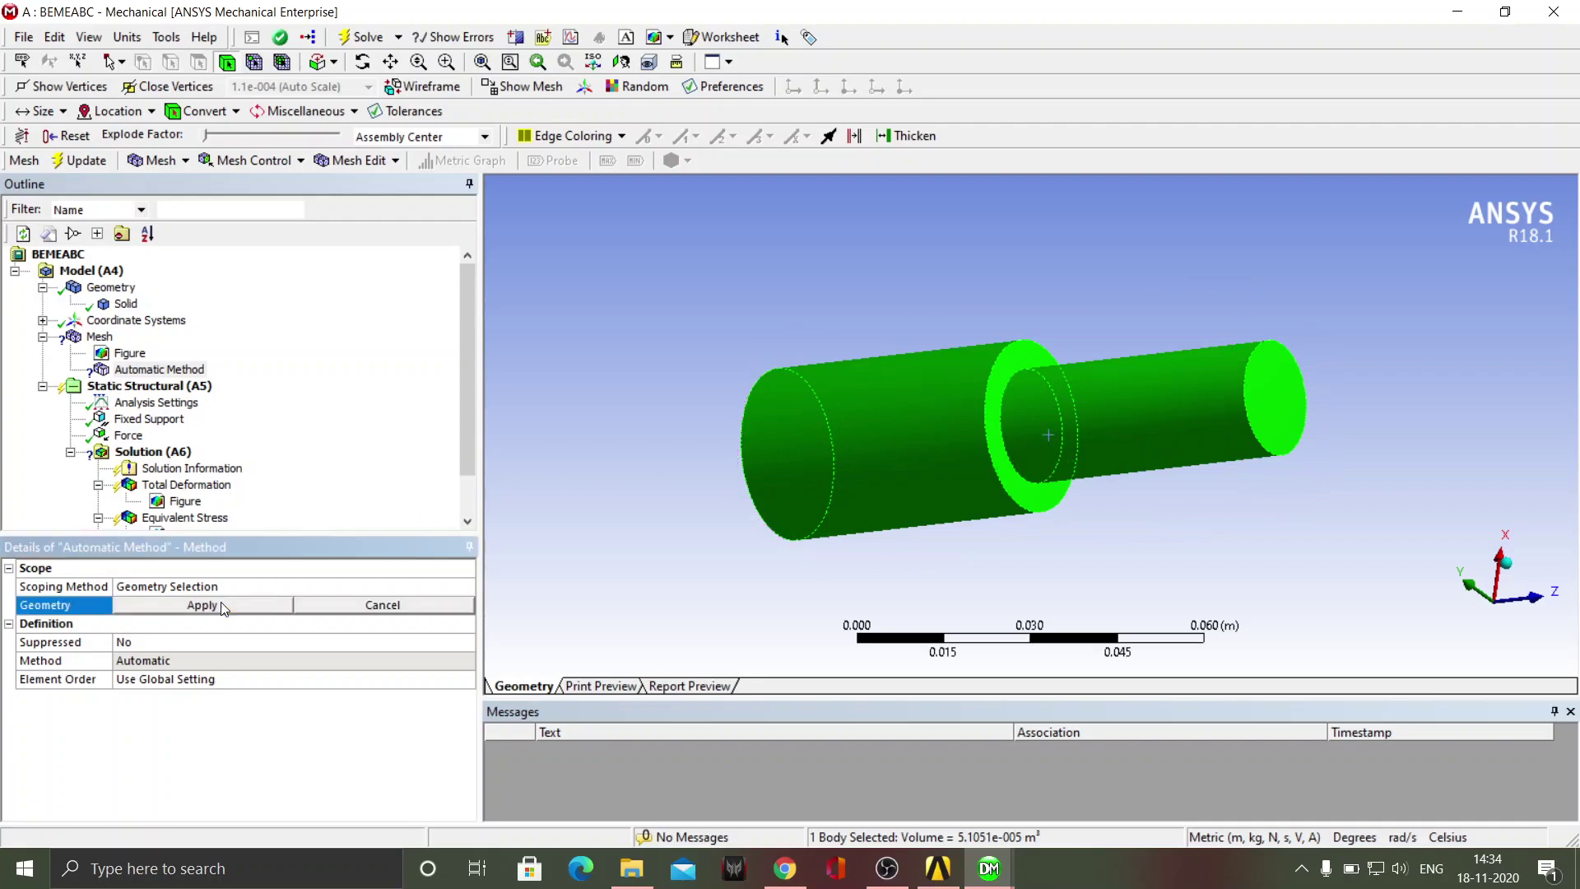
Step: Apply the shaft body as the mesh method's geometry and set the Method to Hex Dominant
click(202, 606)
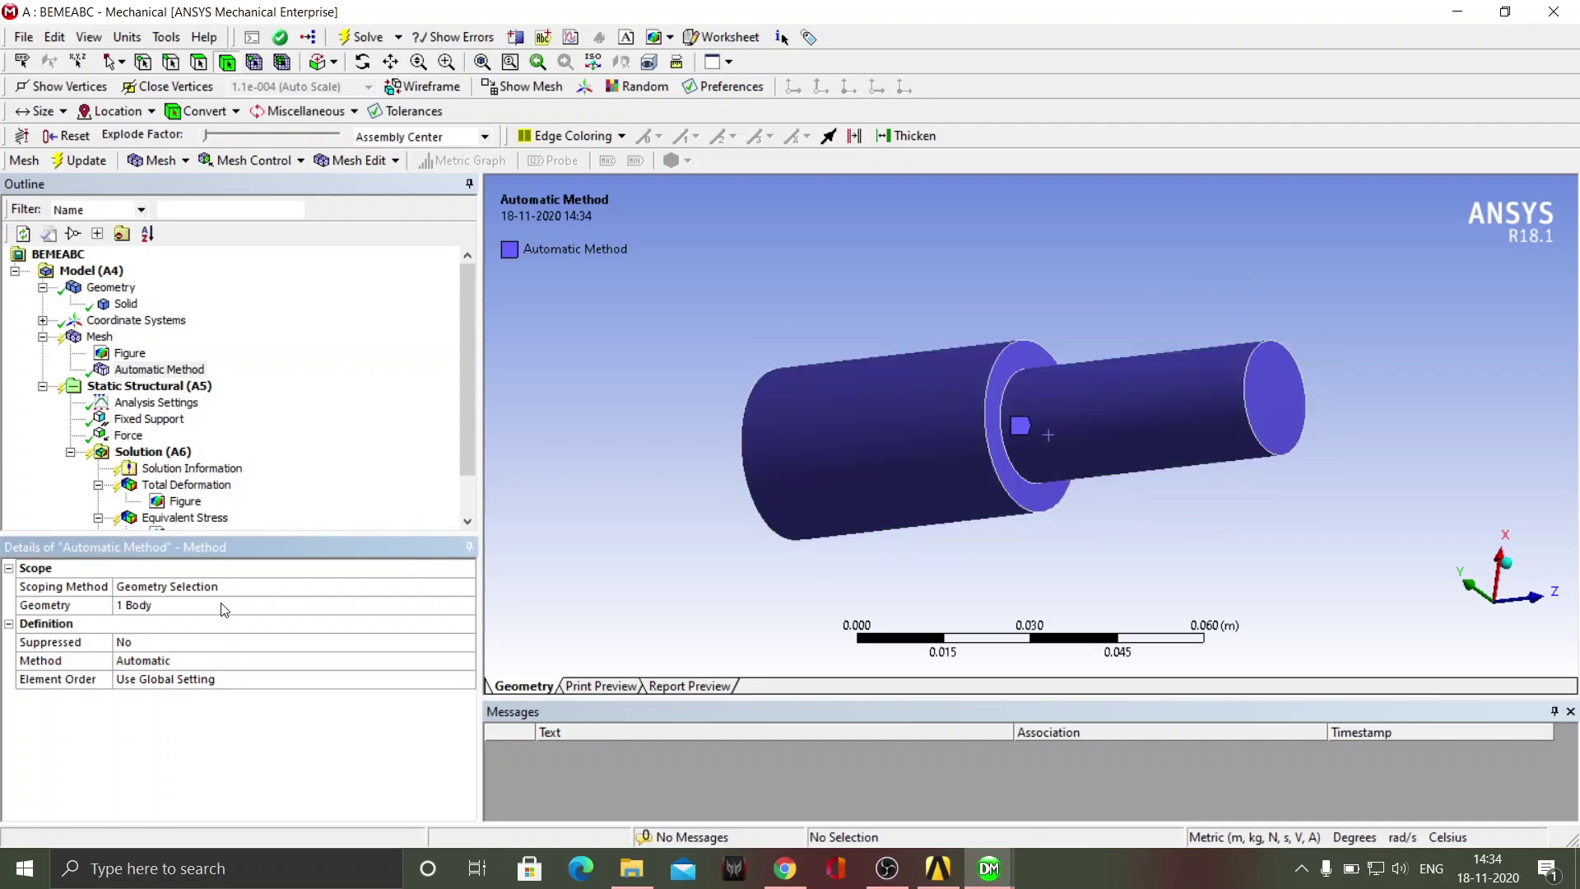
click(231, 659)
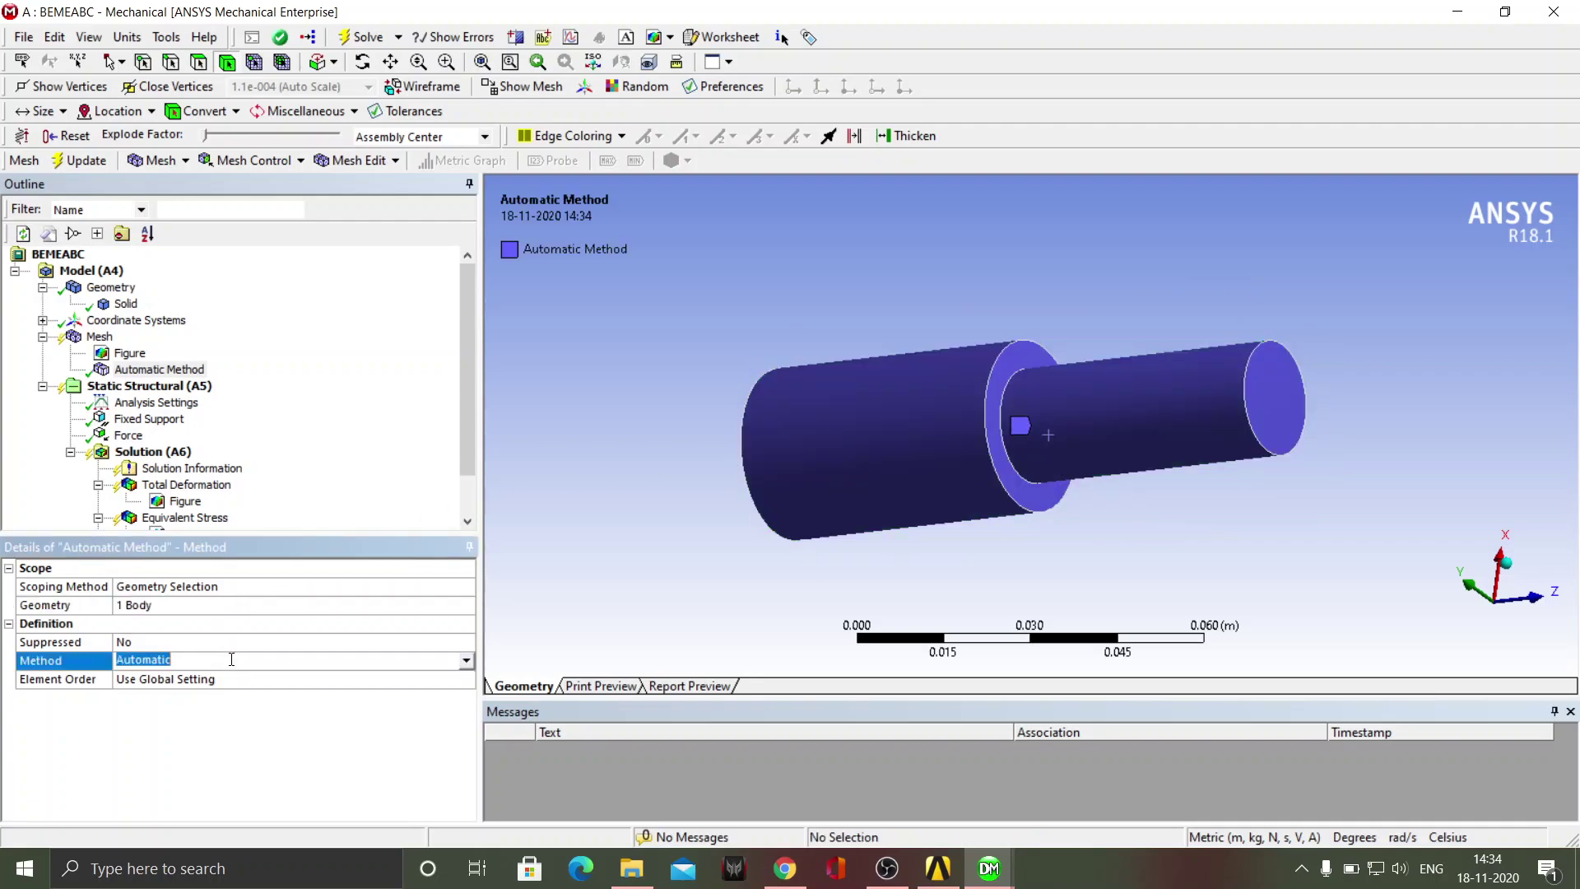
click(466, 660)
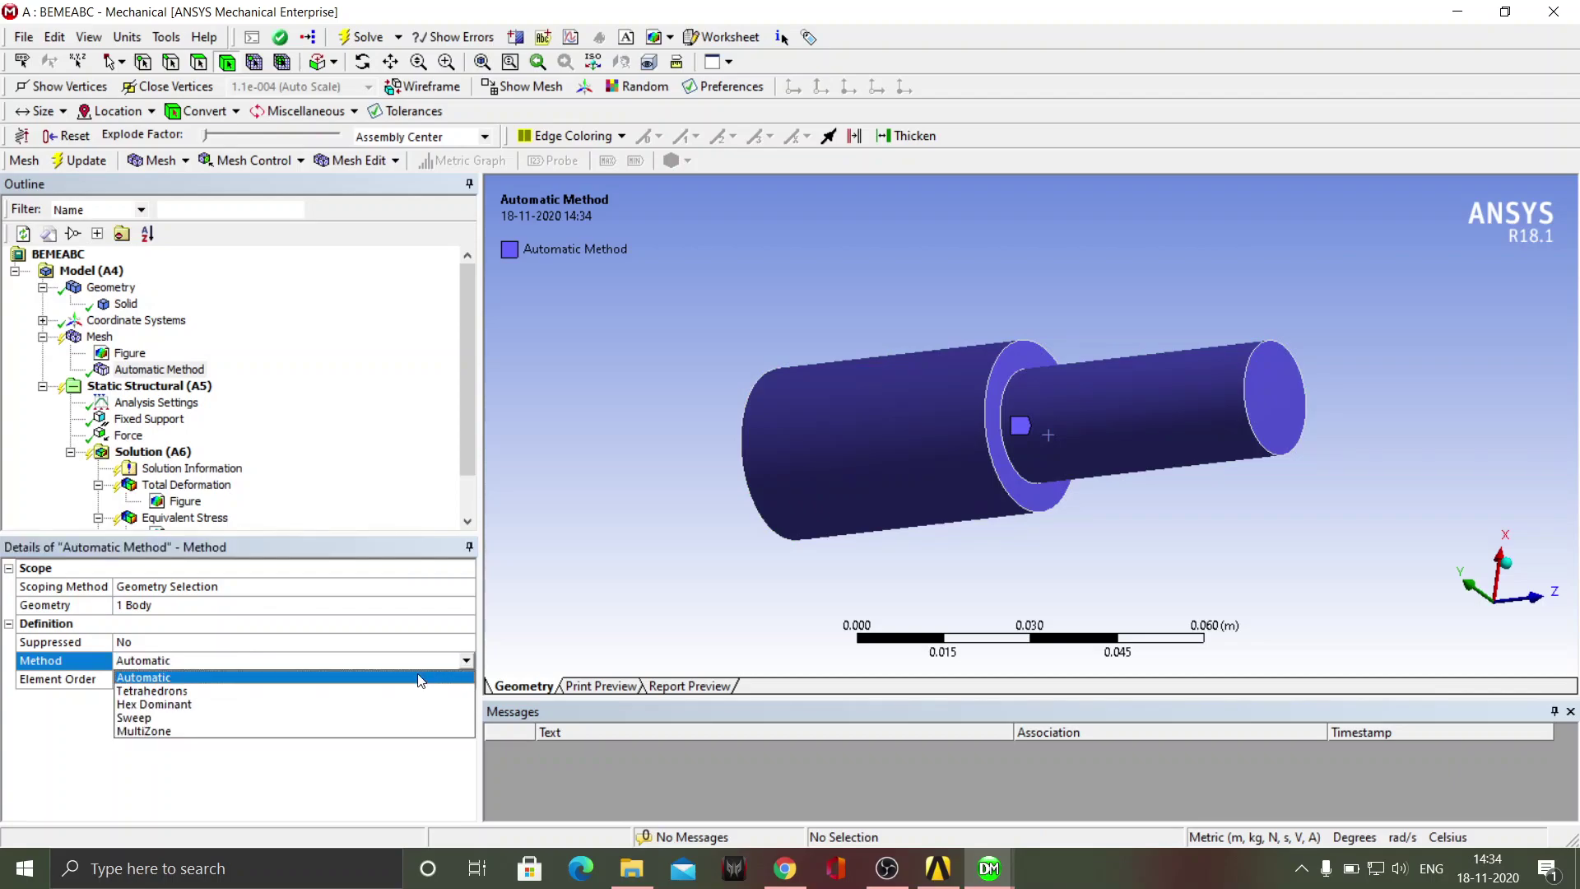
click(289, 705)
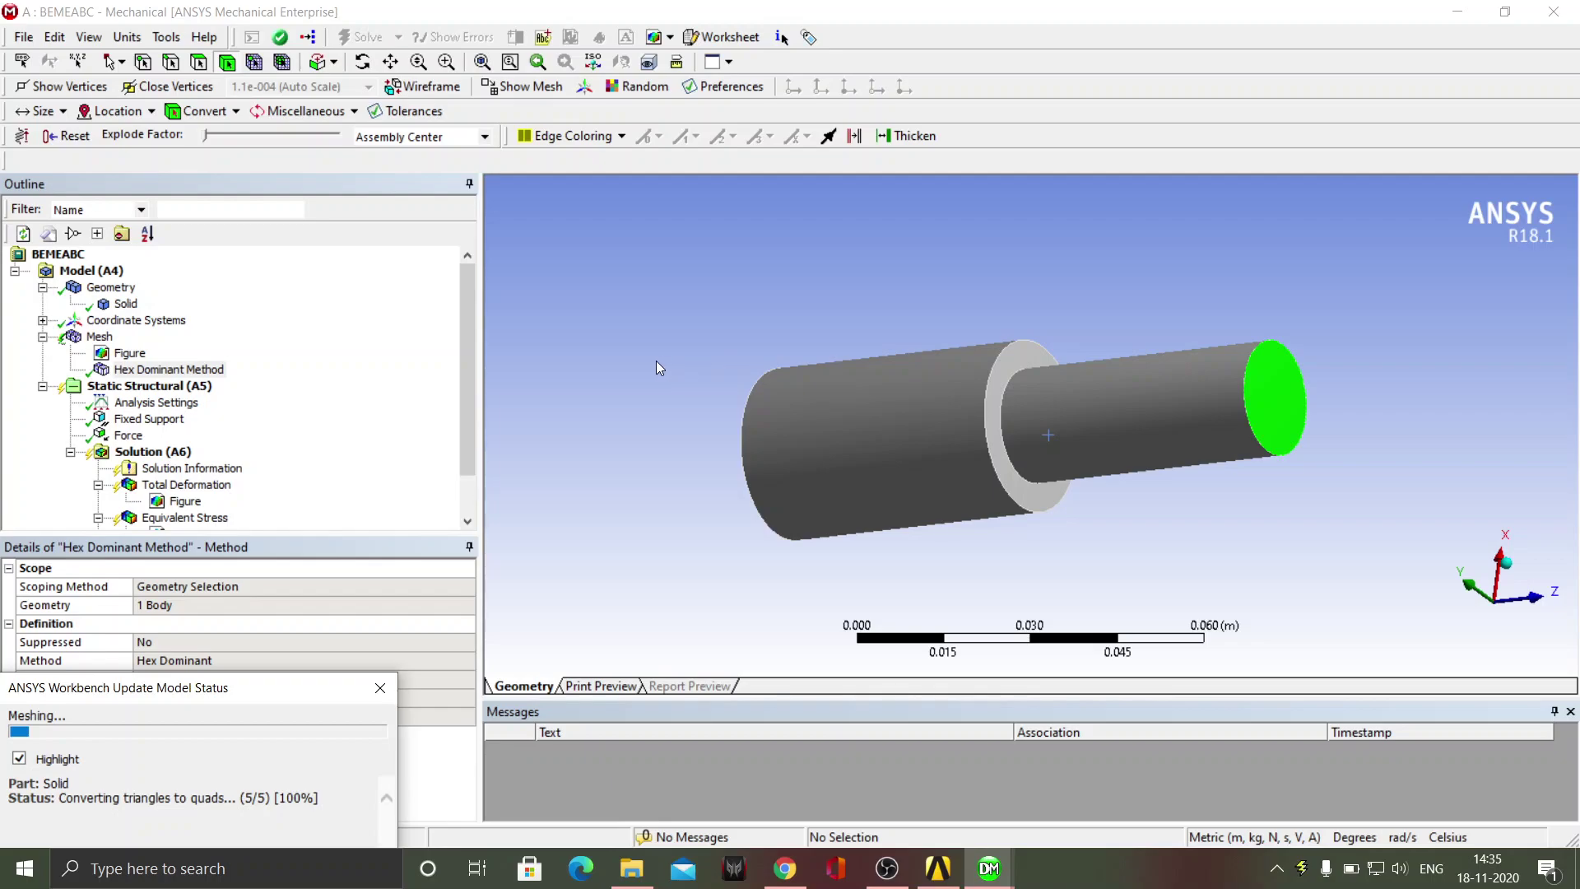
Step: Generate the hex-dominant mesh and display it on the stepped shaft for inspection
drag(256, 693, 280, 549)
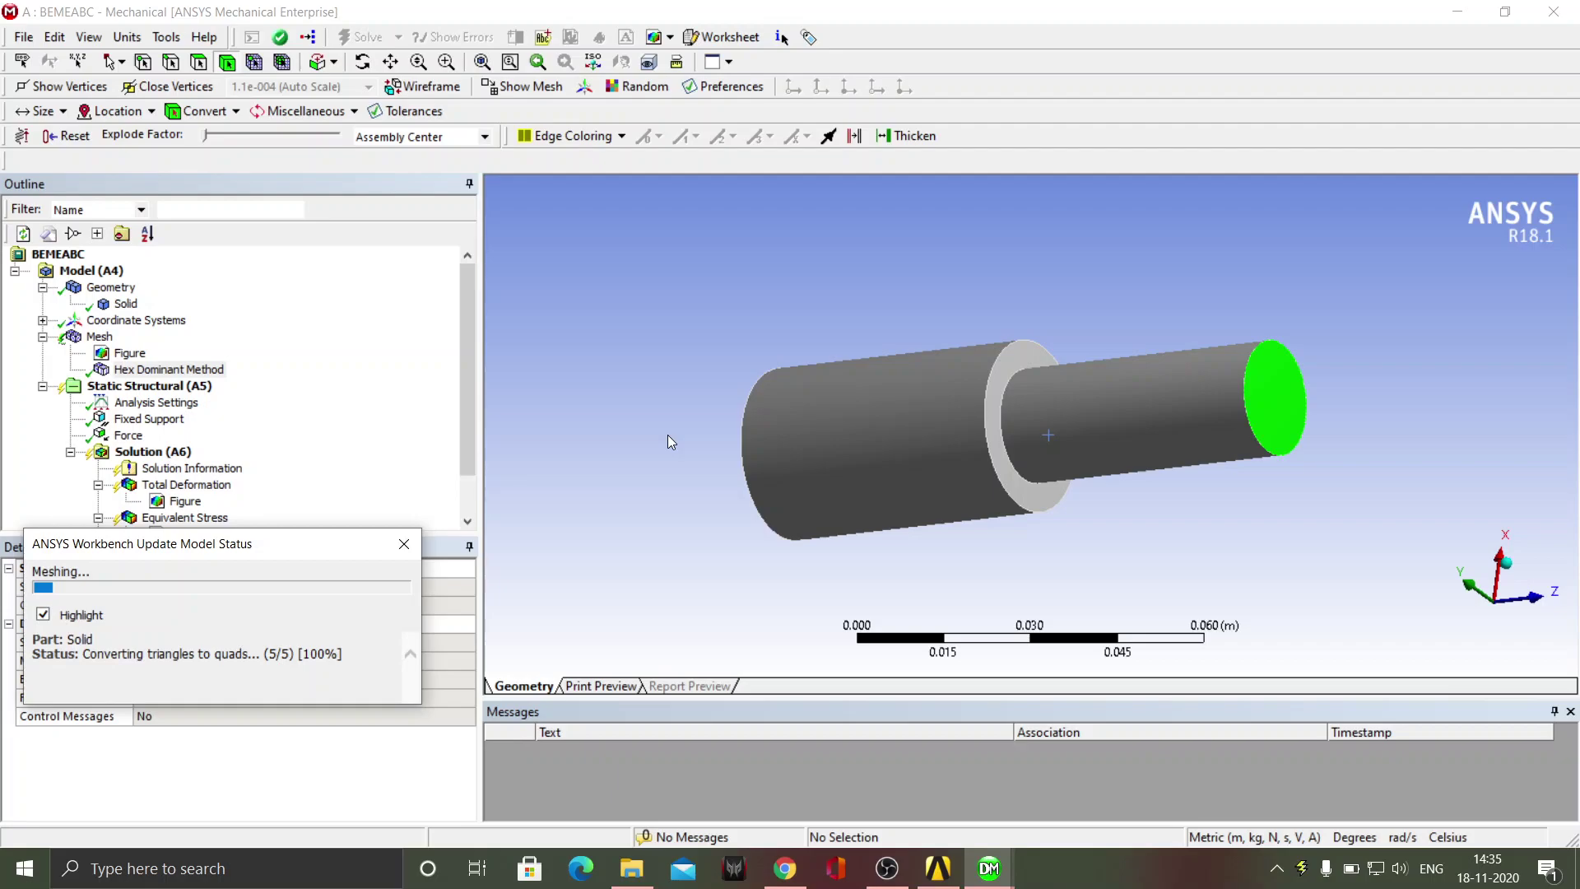
drag(265, 547, 344, 471)
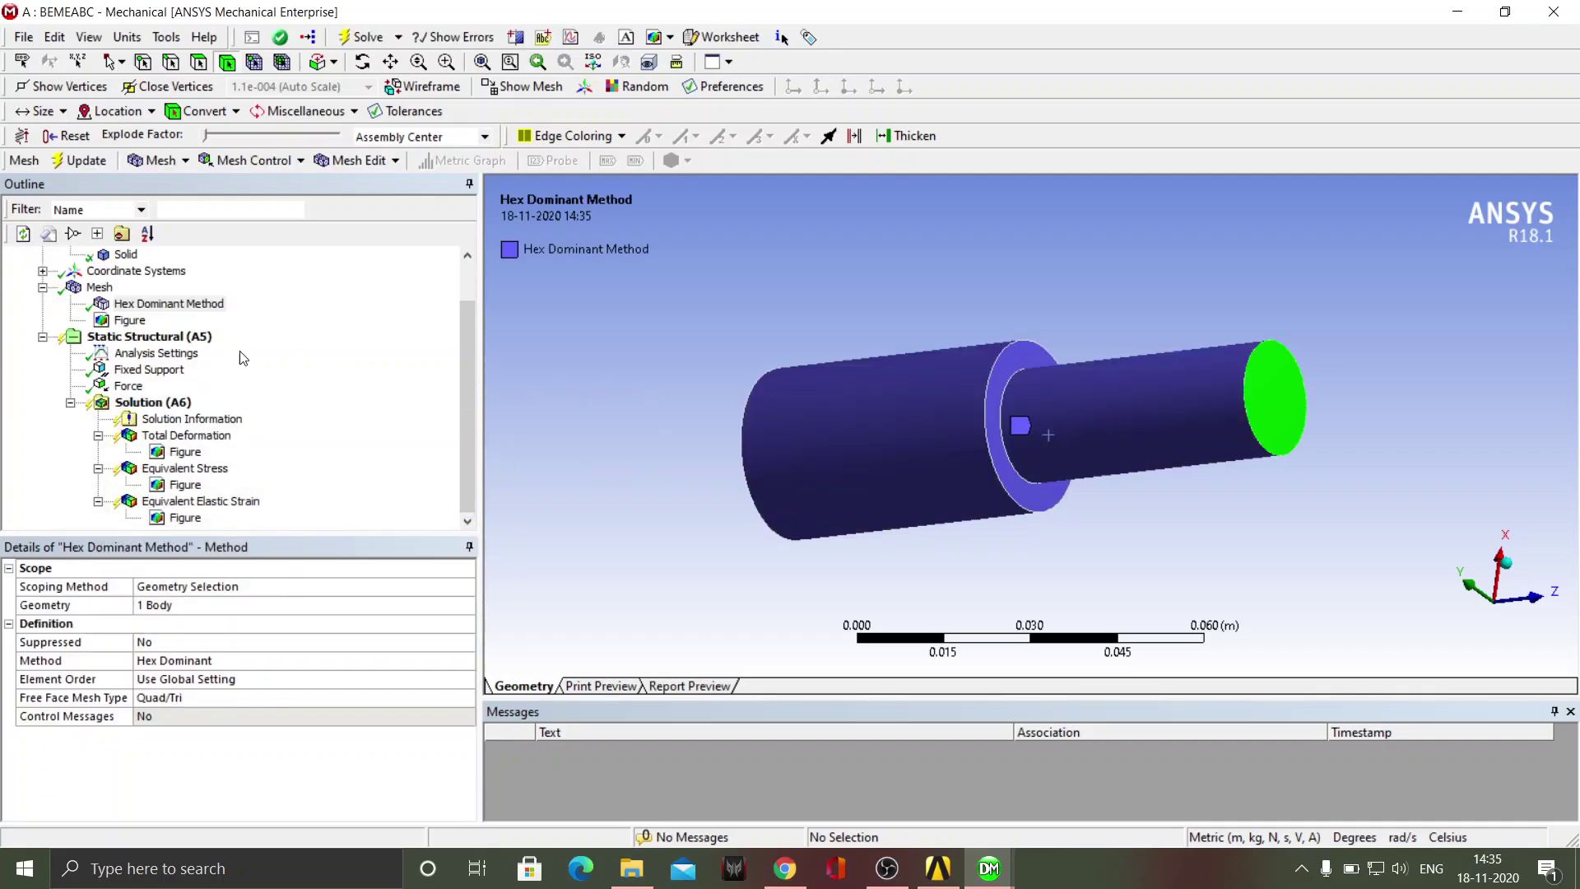
click(158, 305)
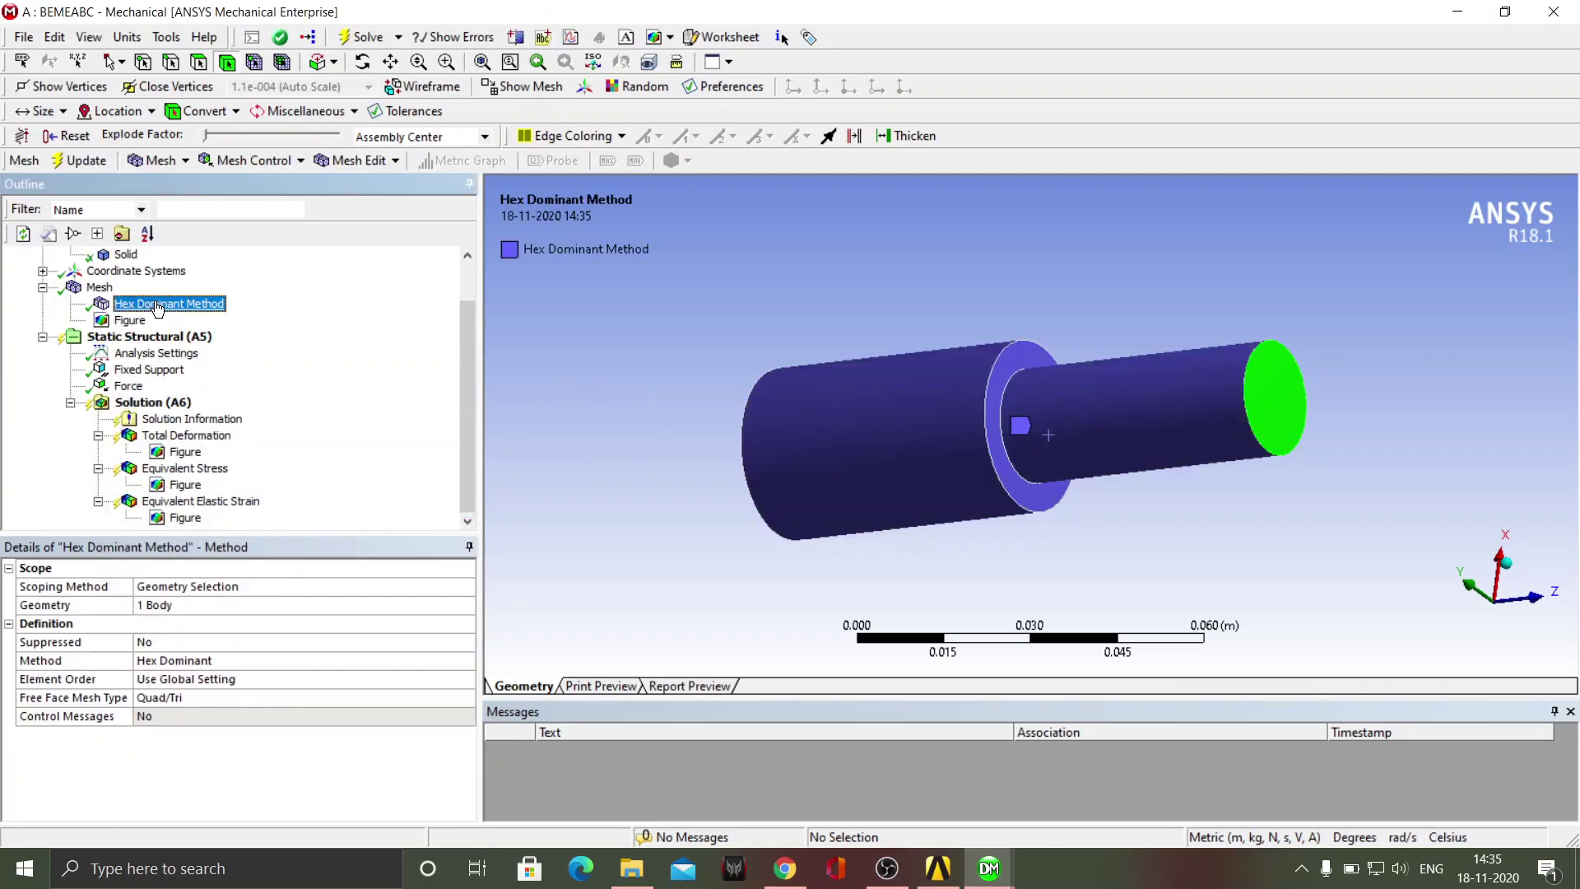
click(99, 286)
middle_drag(642, 354, 862, 591)
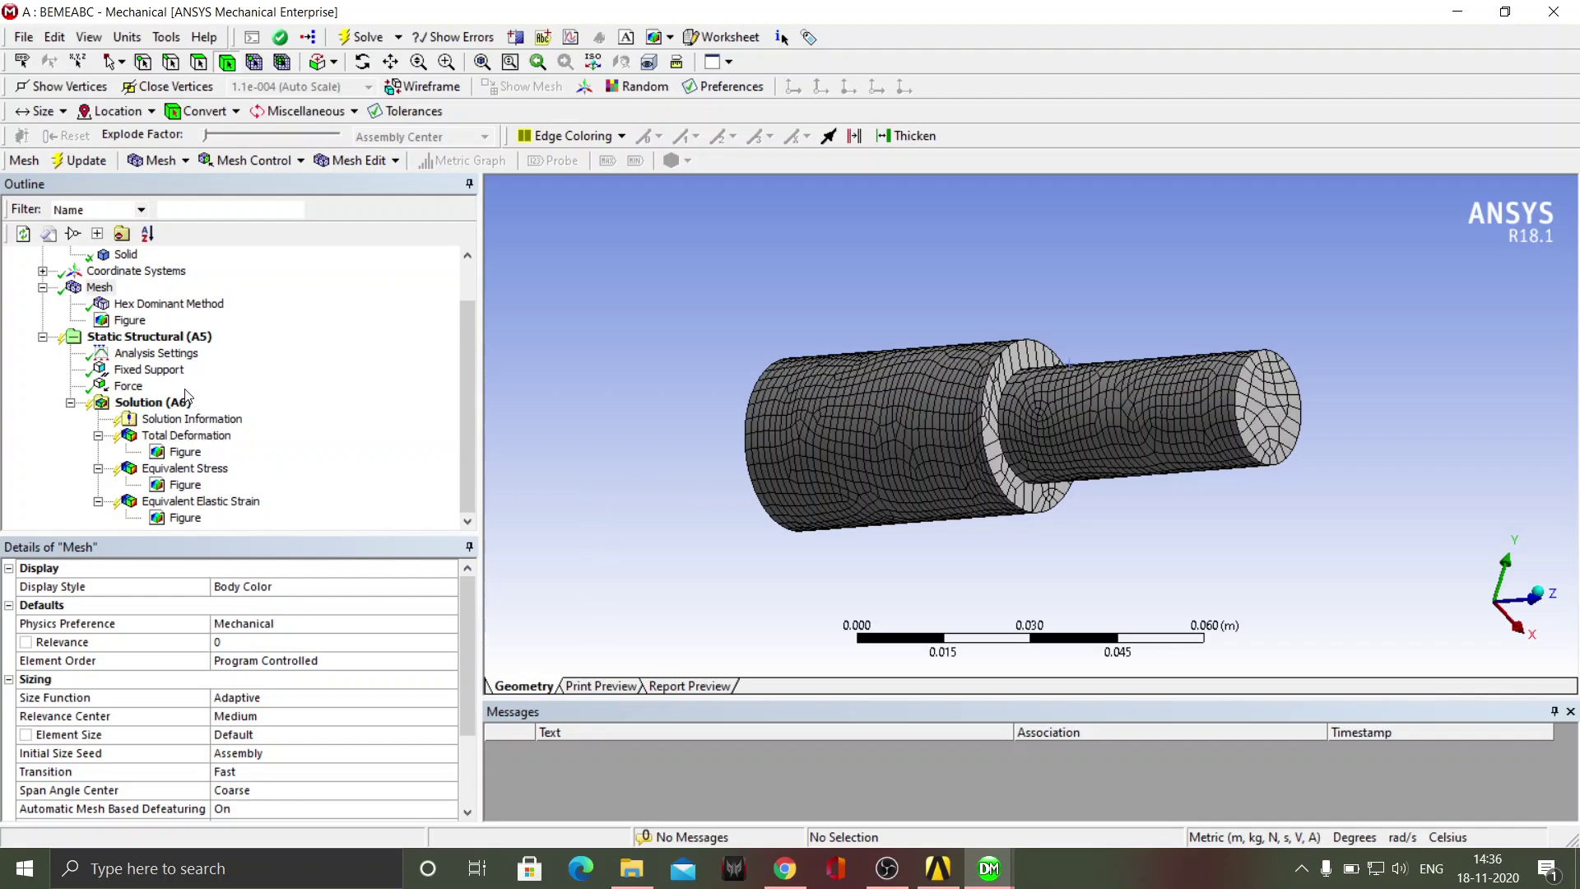
Step: Solve the static structural analysis with the refined mesh and display the Total Deformation result
click(359, 37)
click(186, 435)
middle_drag(807, 373, 815, 414)
drag(815, 414, 863, 384)
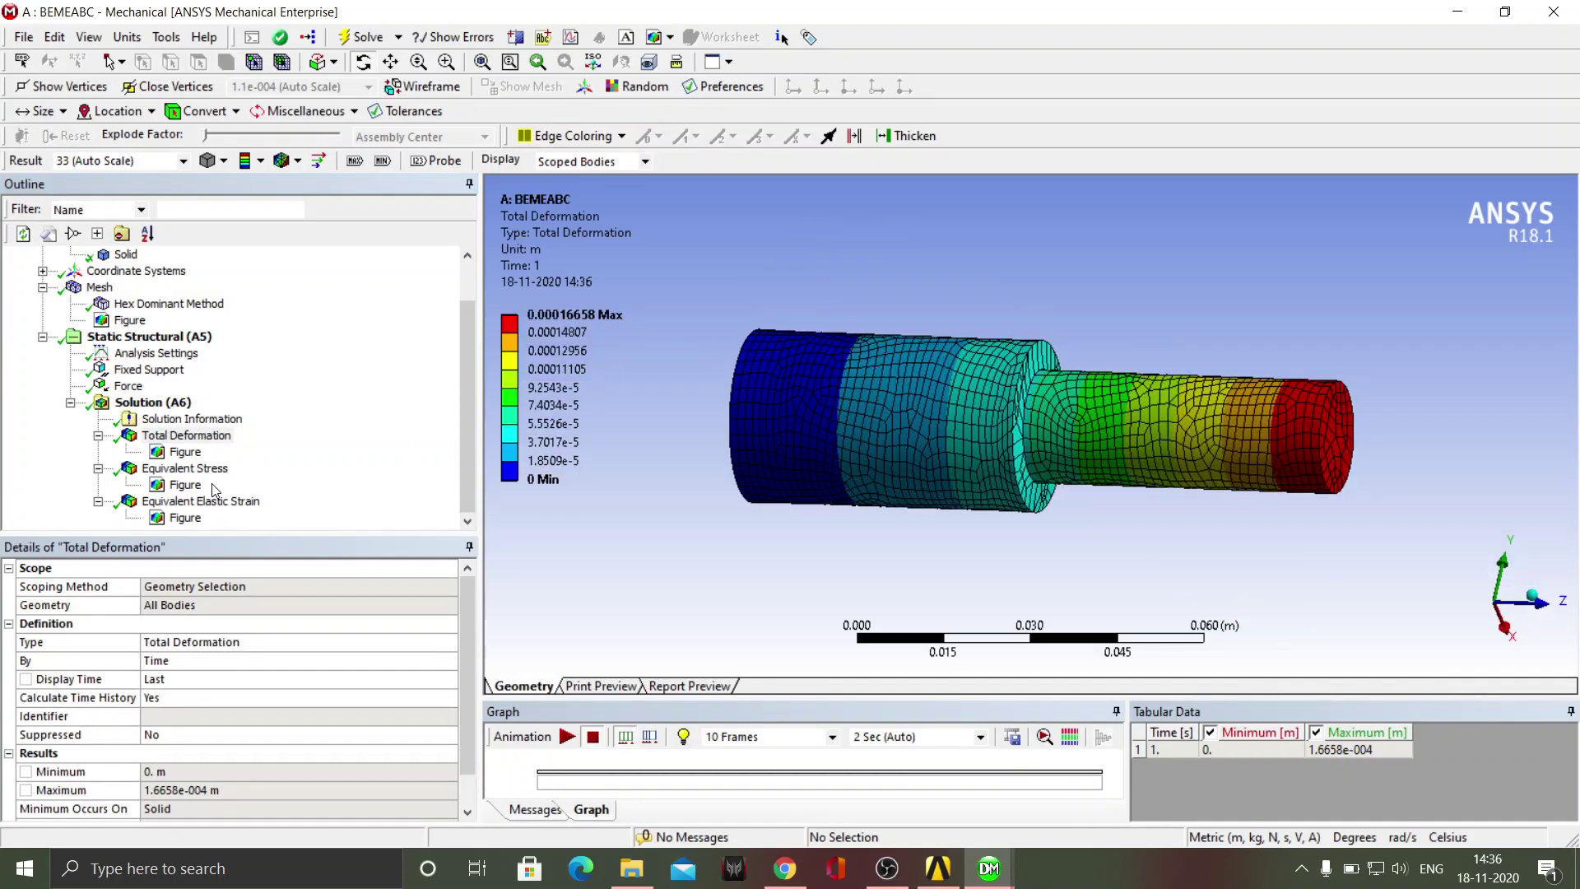
Step: Generate the report preview for the refined mesh and send it to Microsoft Word
click(690, 687)
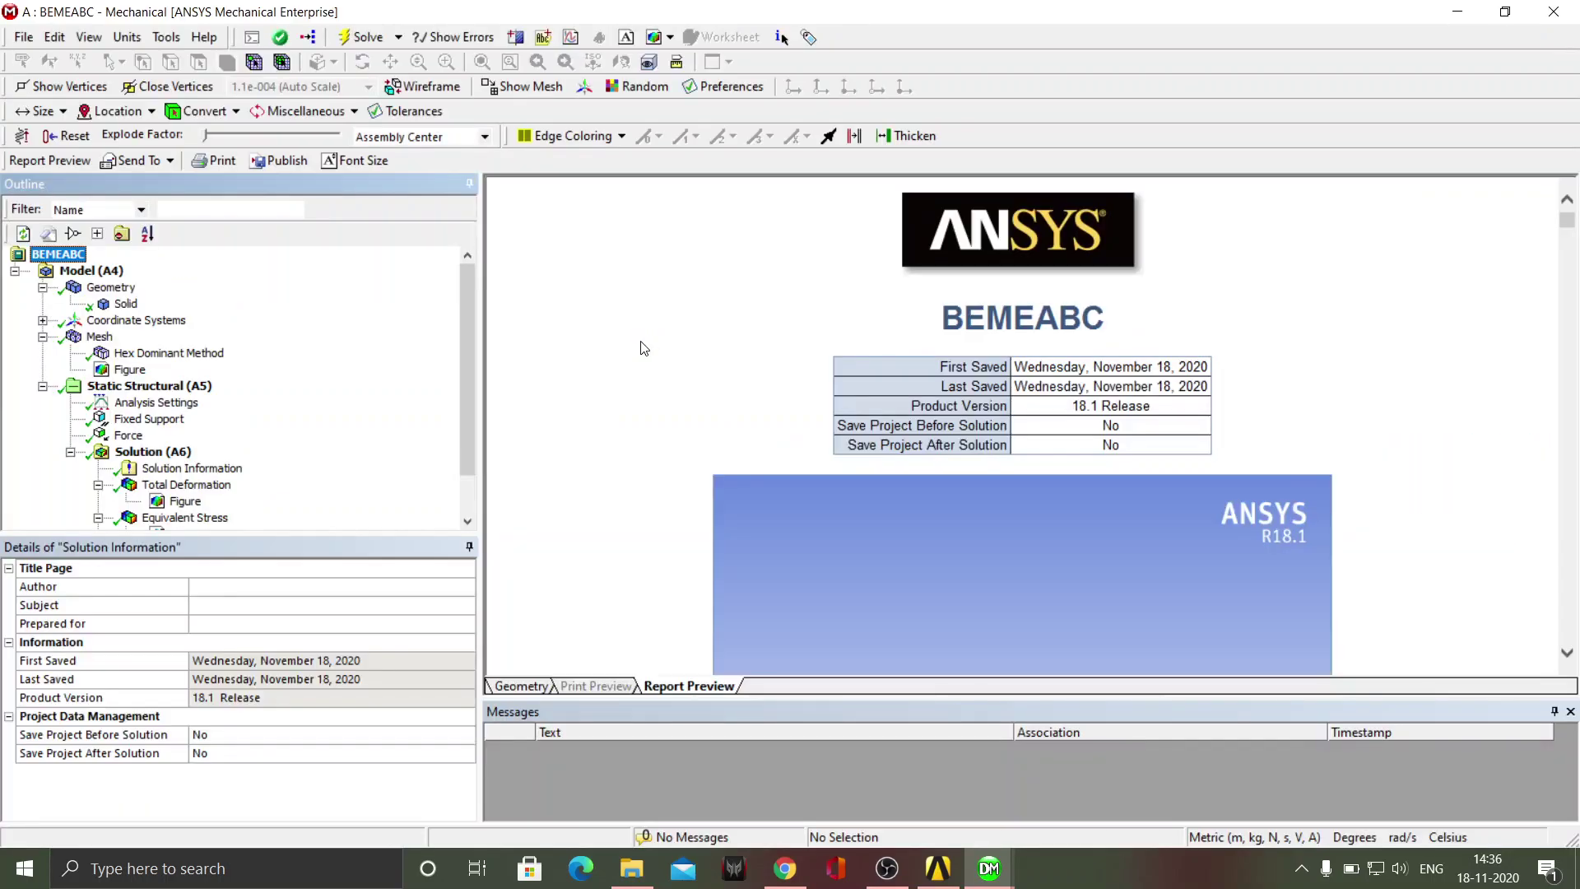
scroll(644, 349, down, 20)
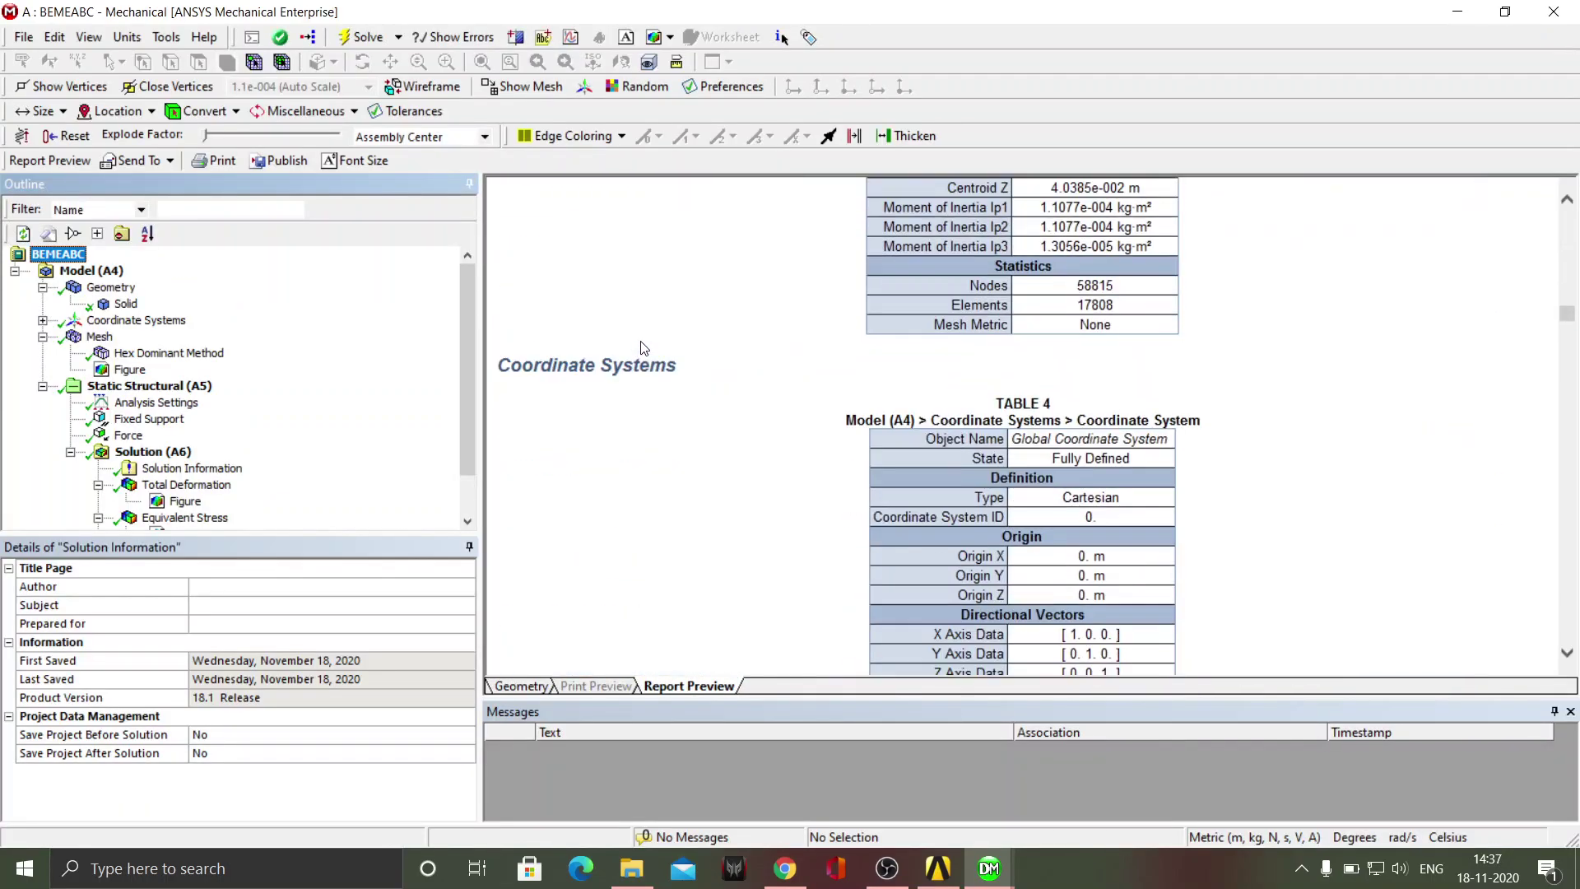
click(158, 161)
click(180, 213)
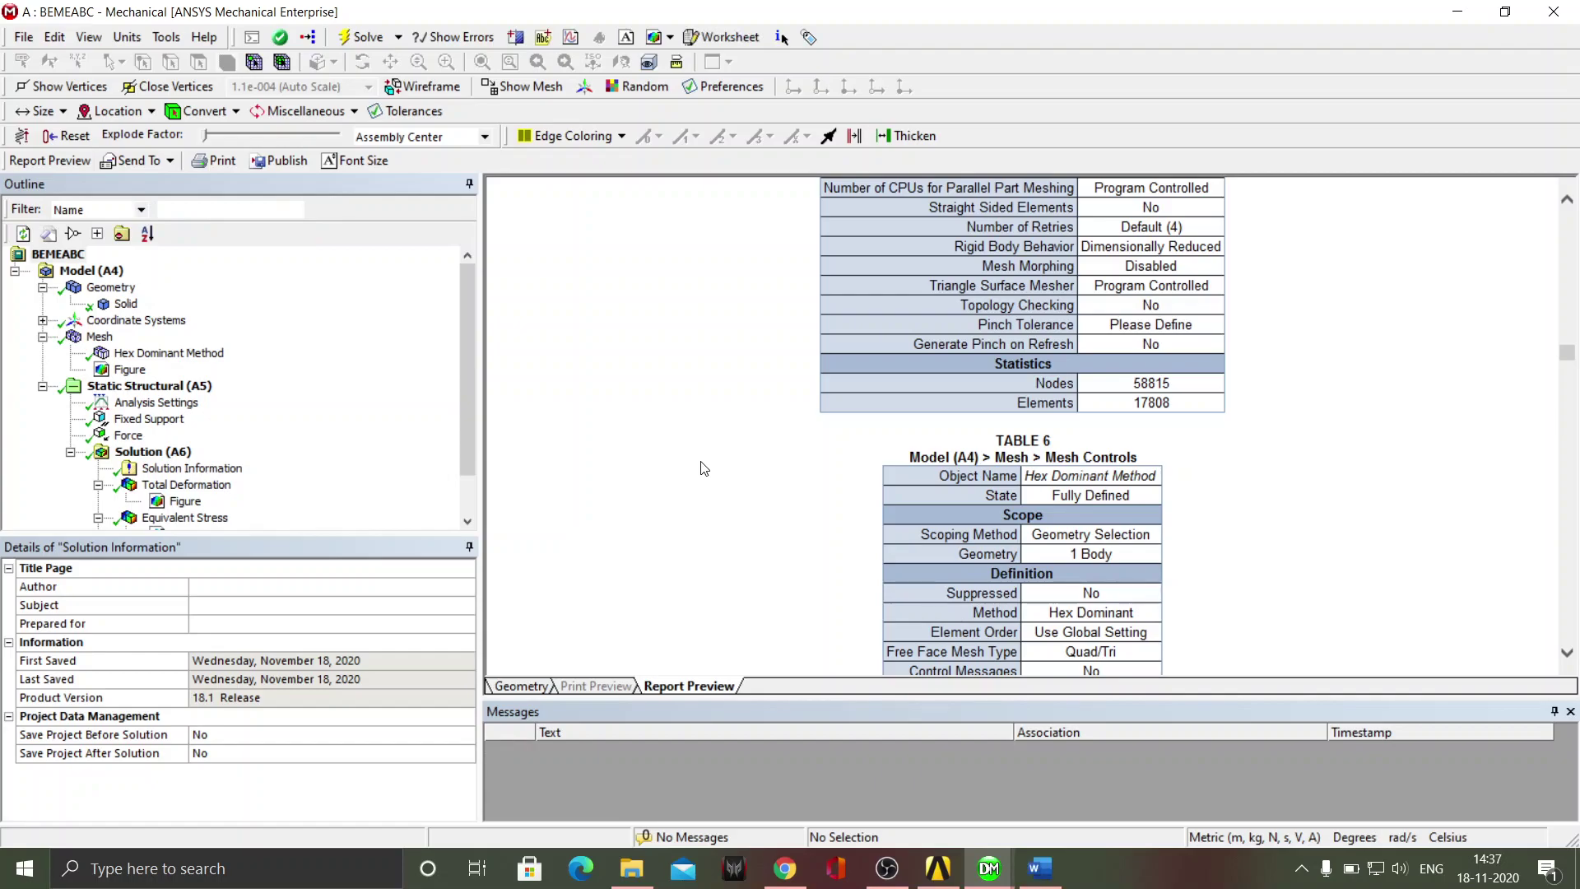
click(1040, 869)
scroll(891, 500, down, 15)
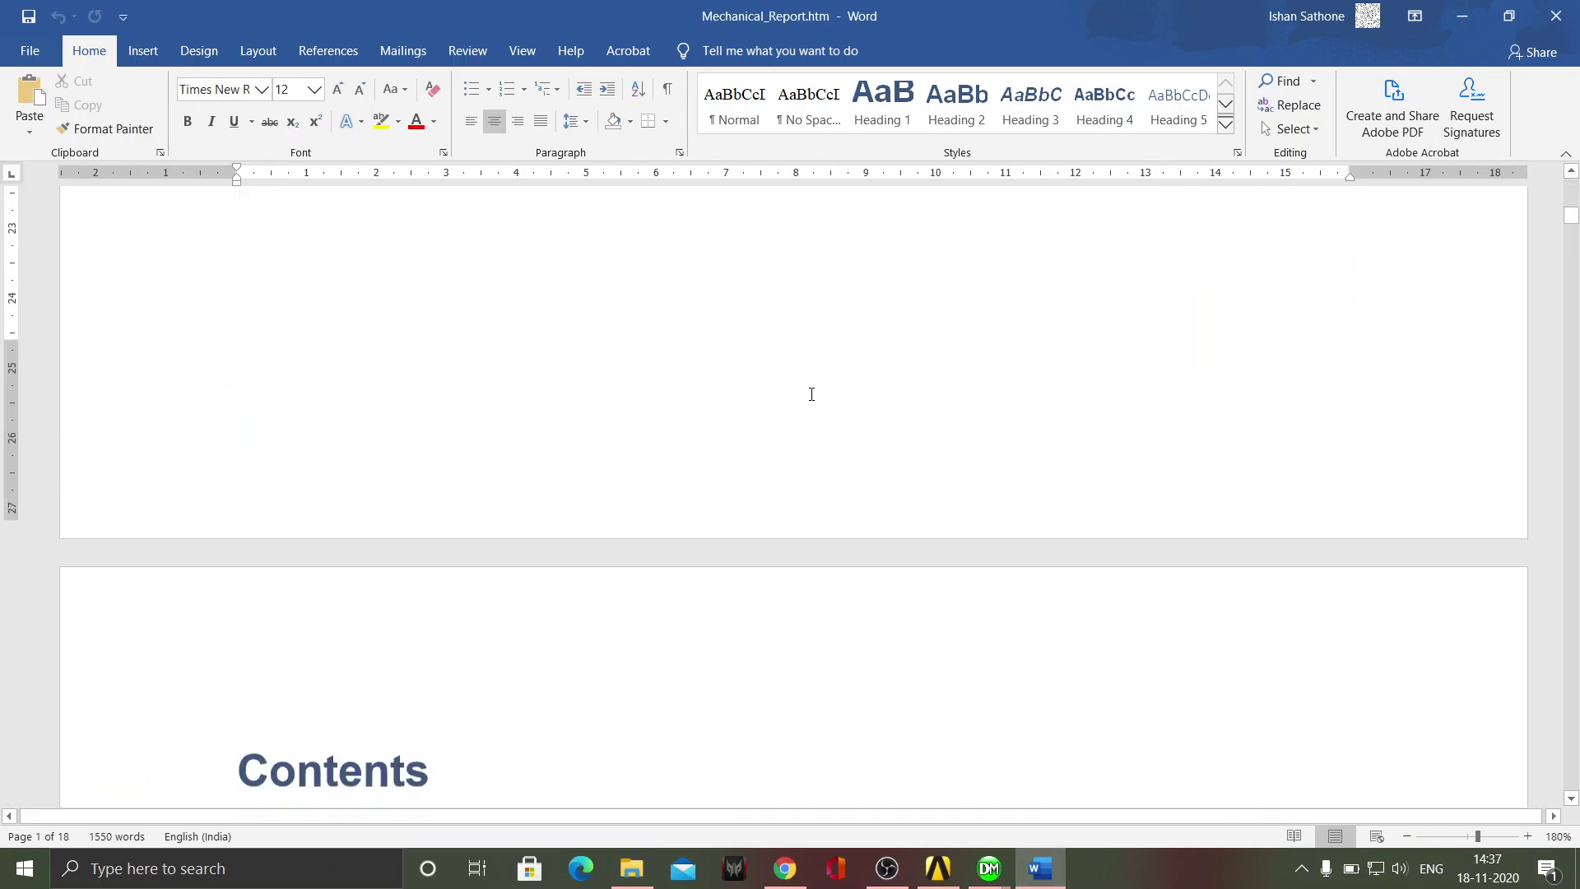
Step: Save the Word report on the Desktop as a PDF named BEMEABC_Medium Mesh
click(25, 51)
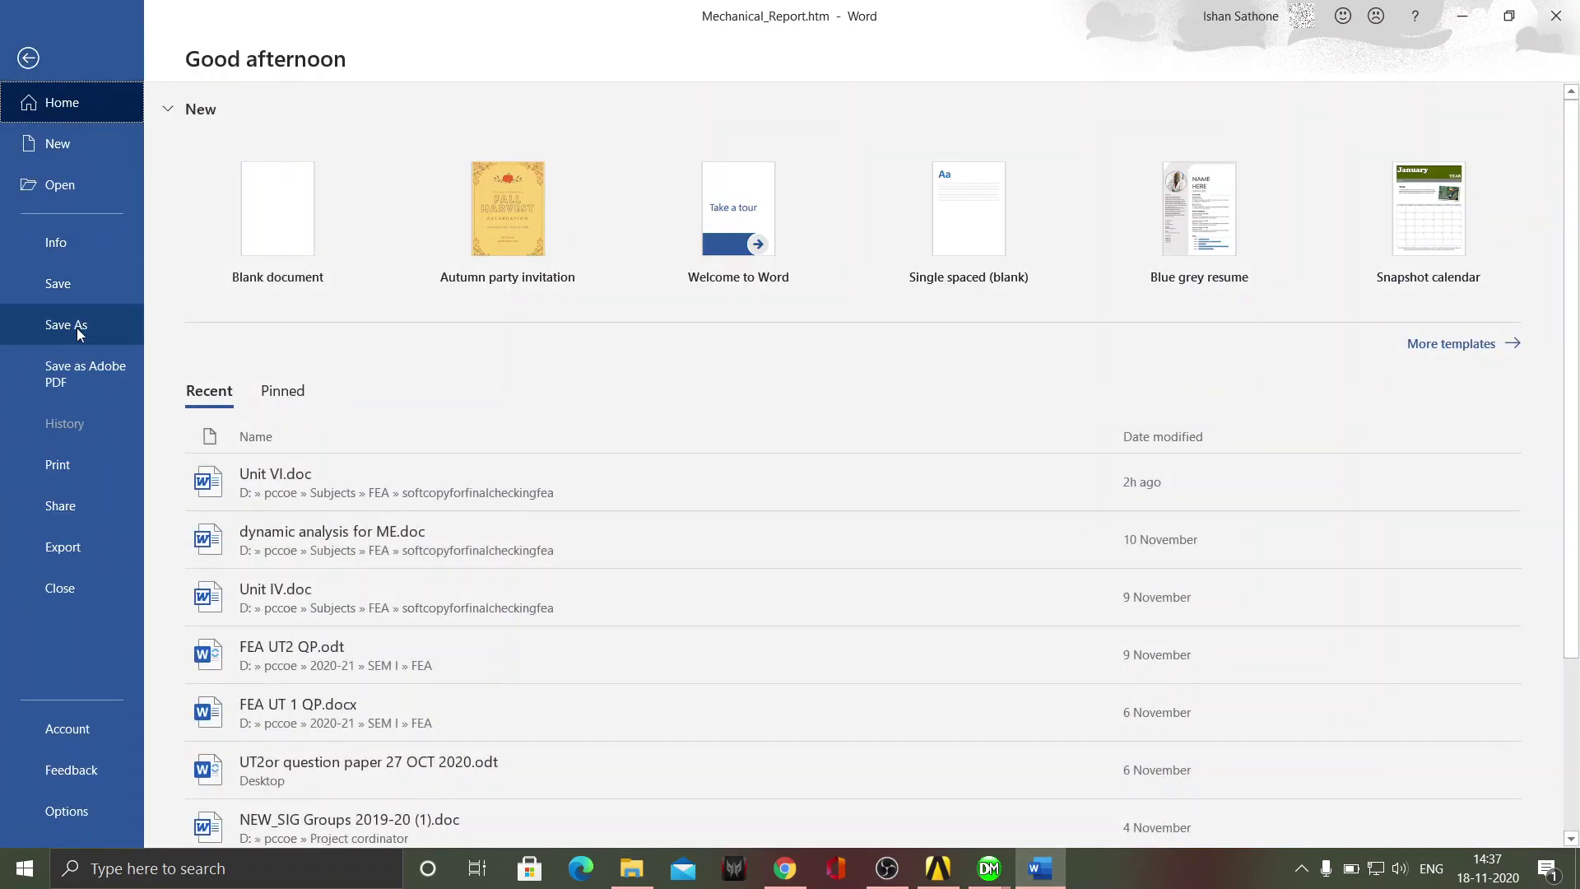
click(77, 326)
click(689, 388)
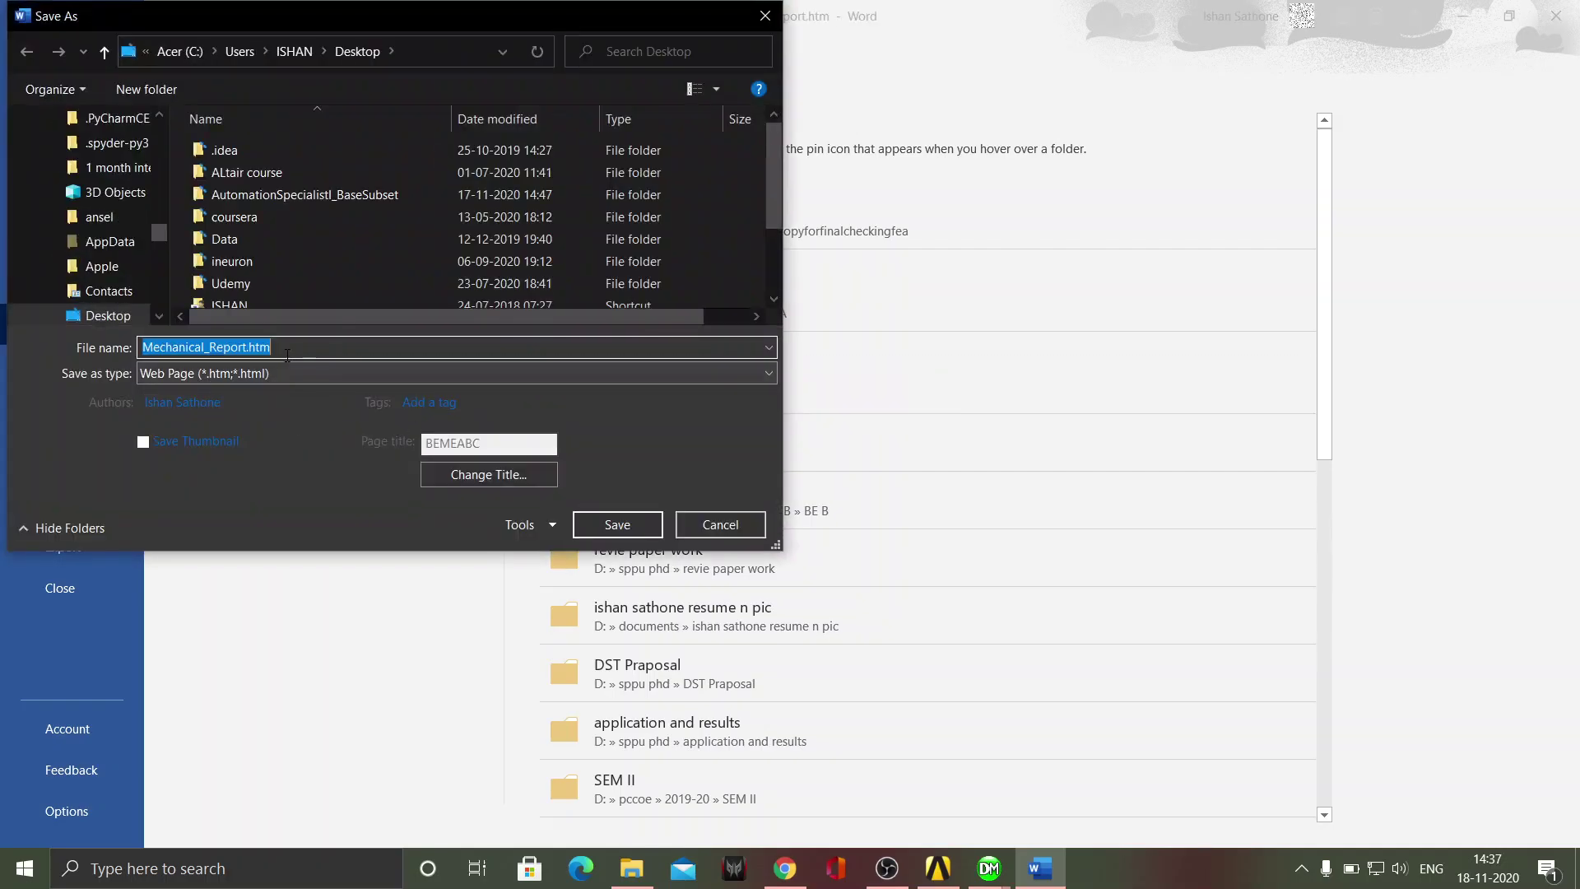
text(BEMEABC)
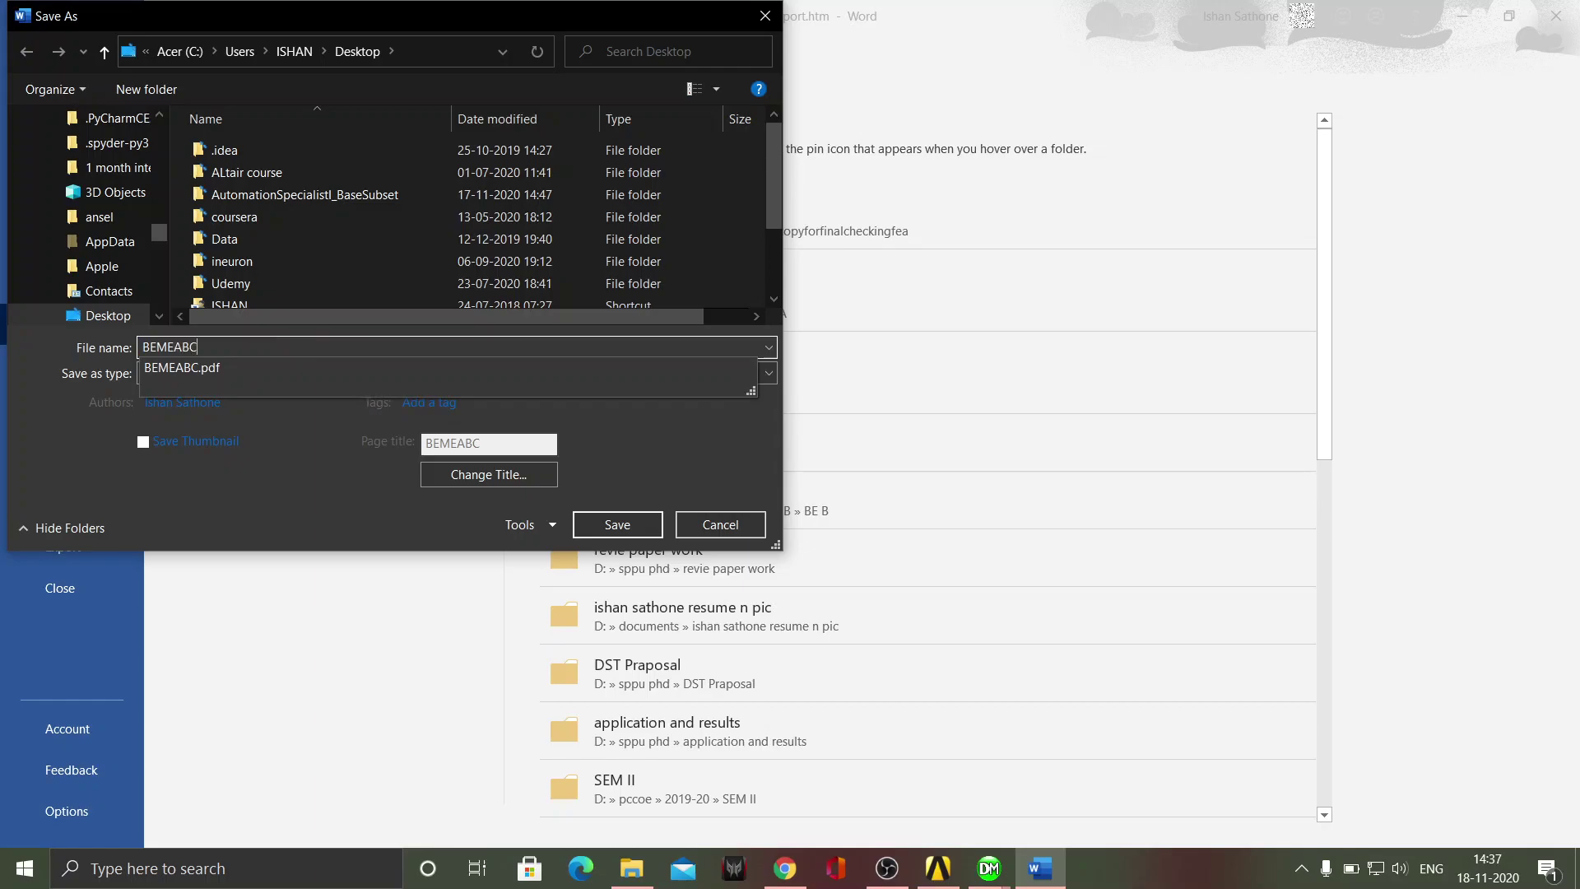
text(_F)
key(BackSpace)
text(Medium Mesh)
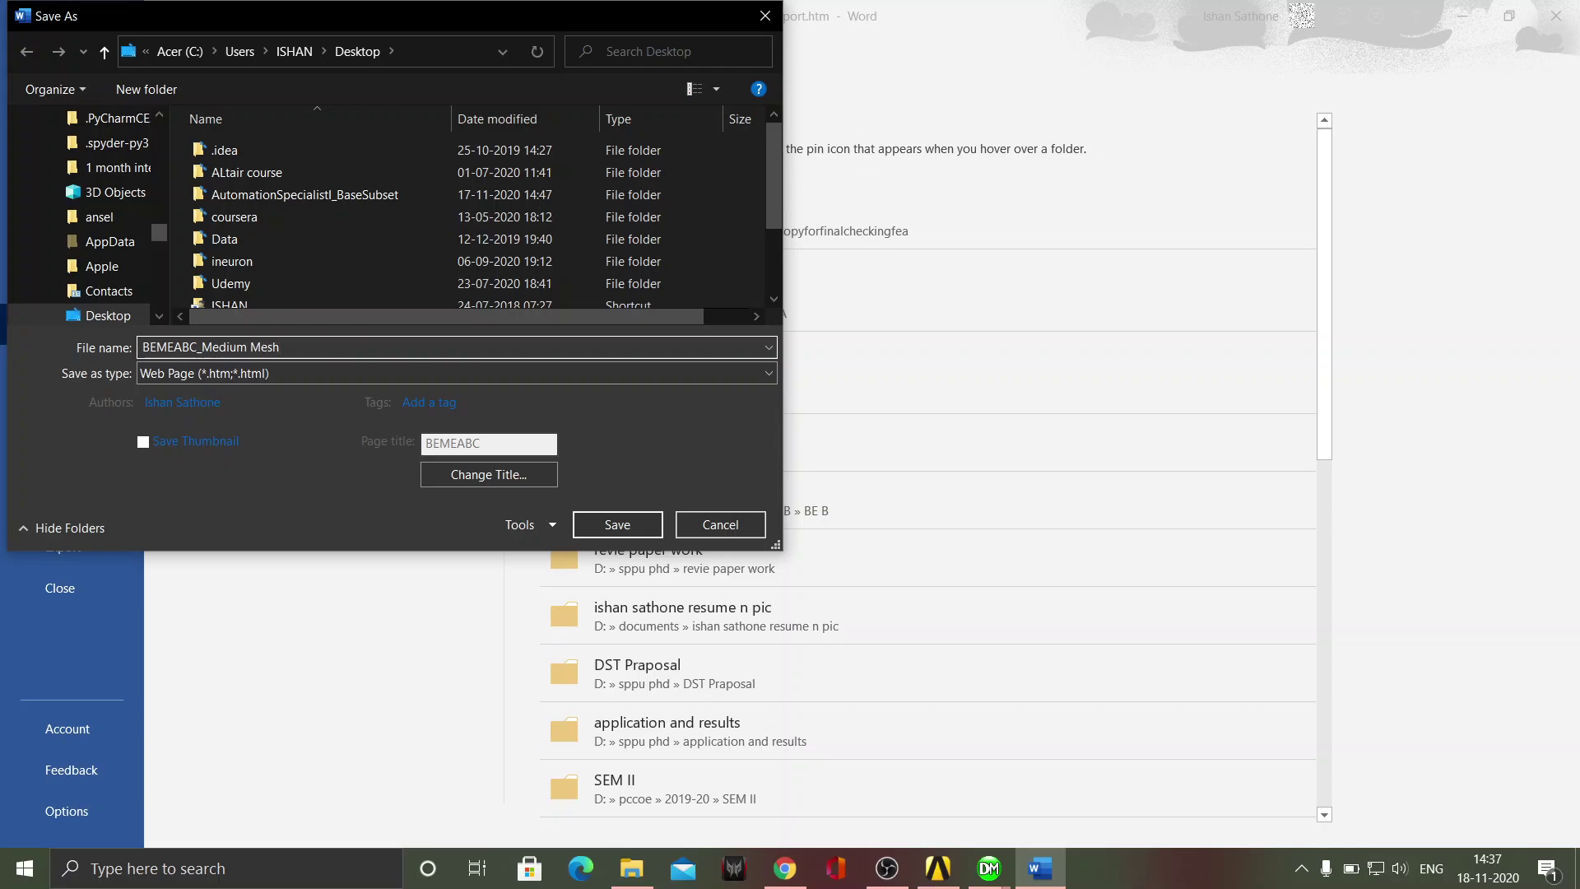
click(275, 375)
click(223, 491)
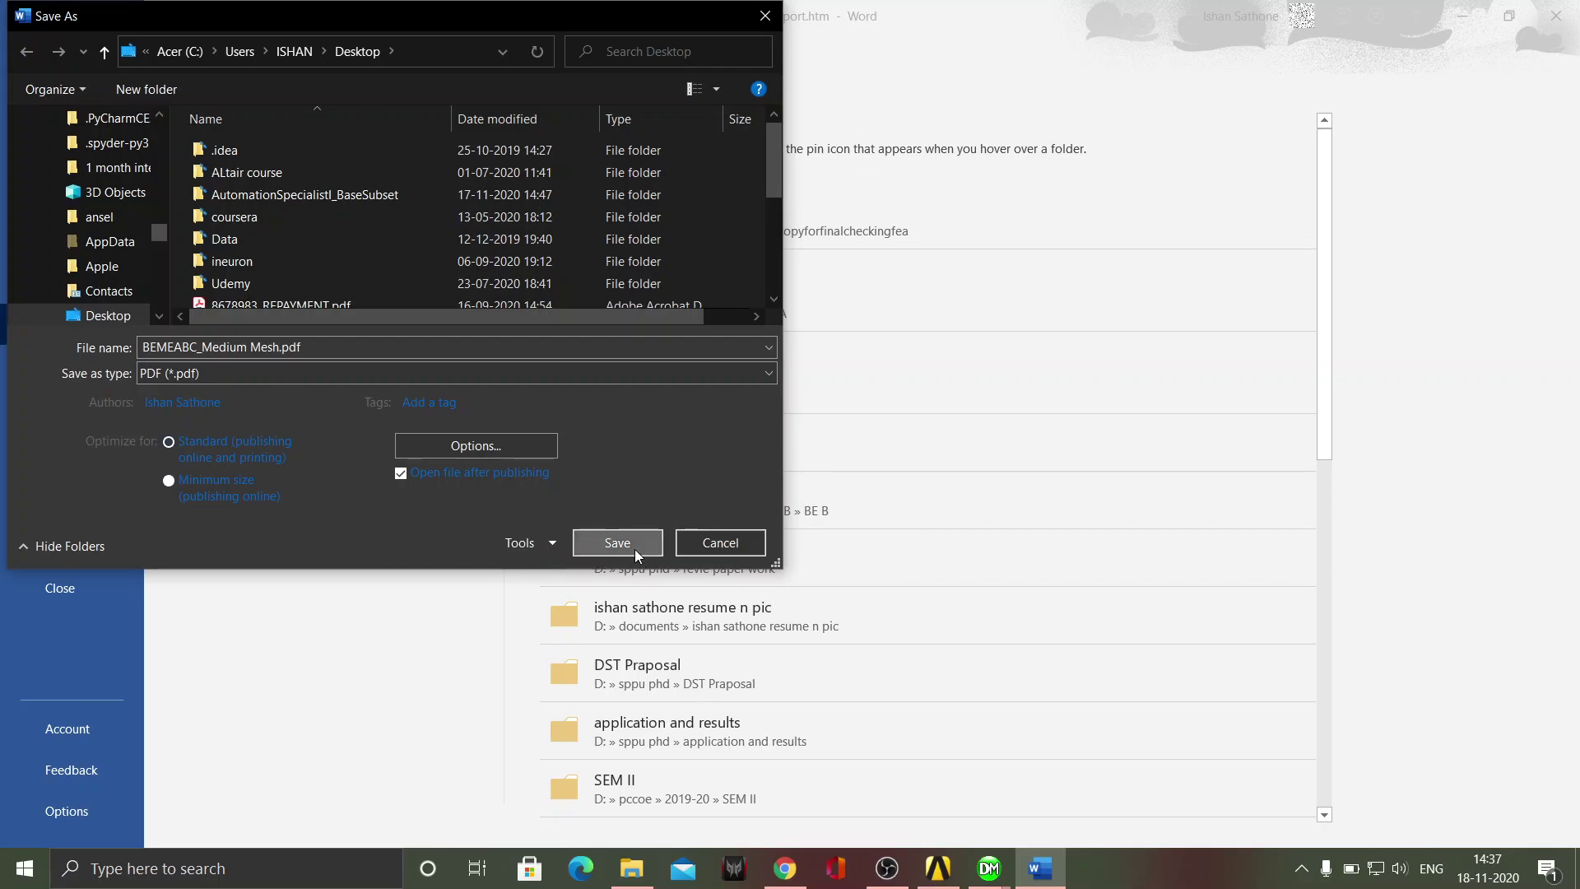
click(634, 546)
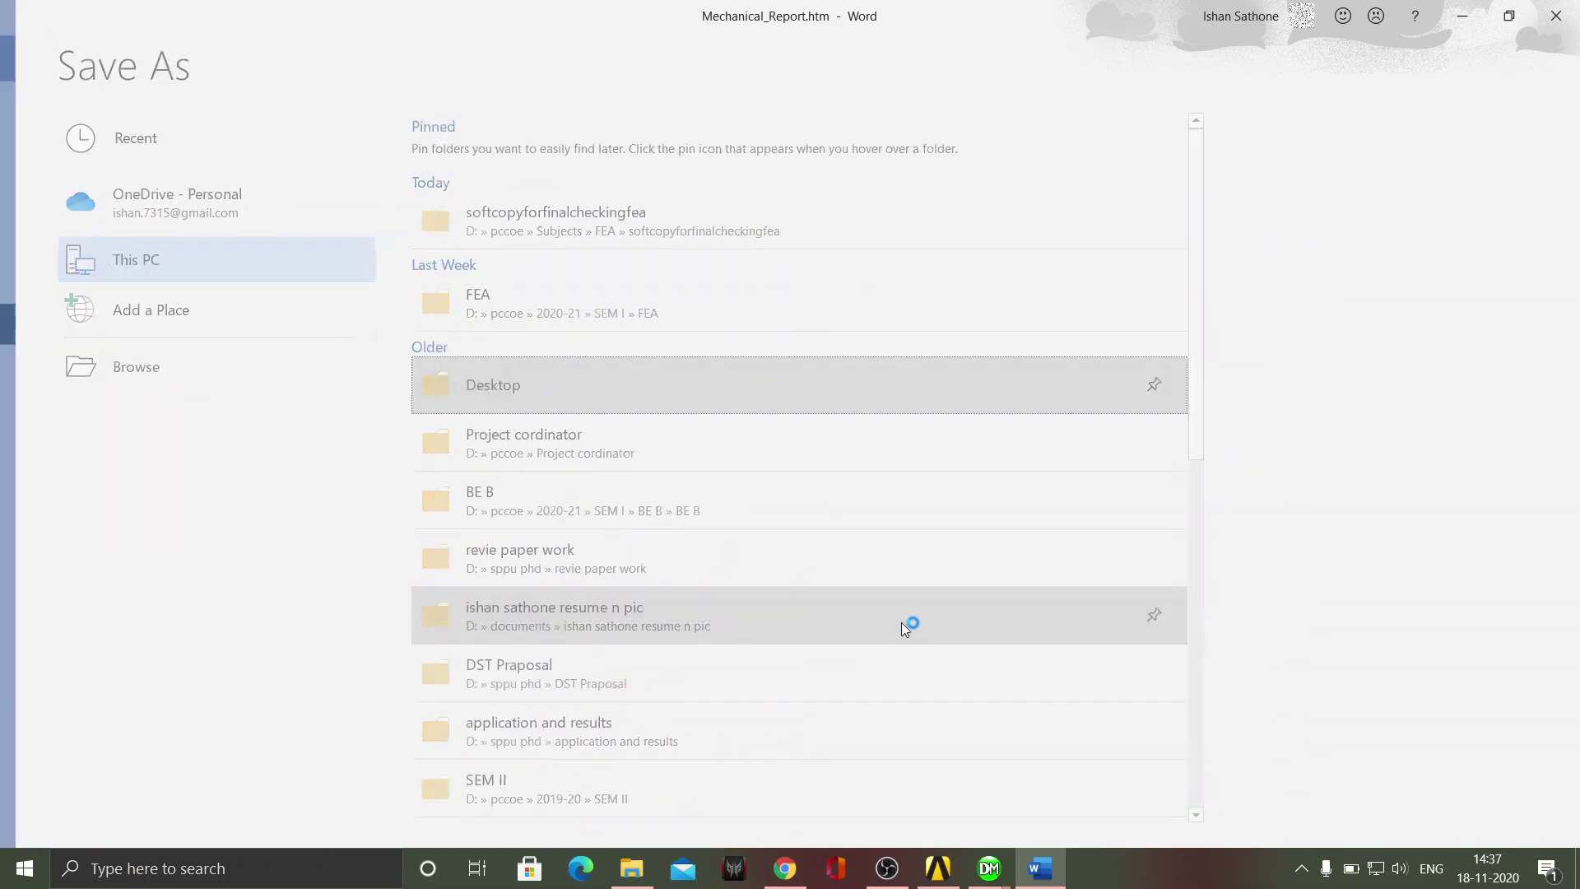
Step: Look through the exported medium-mesh PDF report, examining the solution tables and the deformation and stress figures
scroll(762, 515, down, 20)
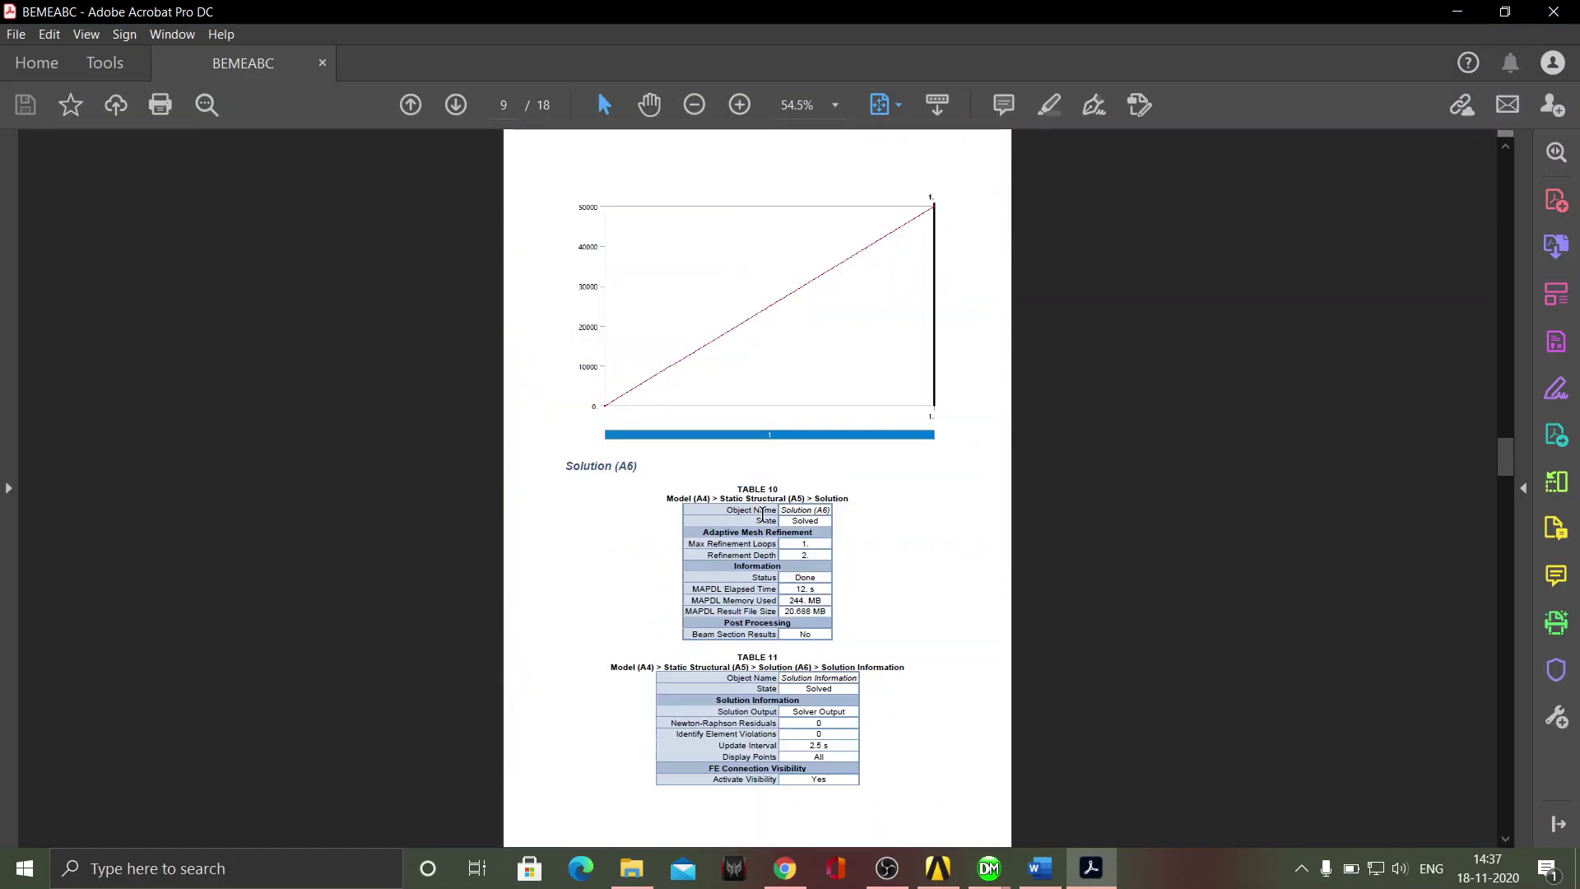
scroll(762, 514, down, 20)
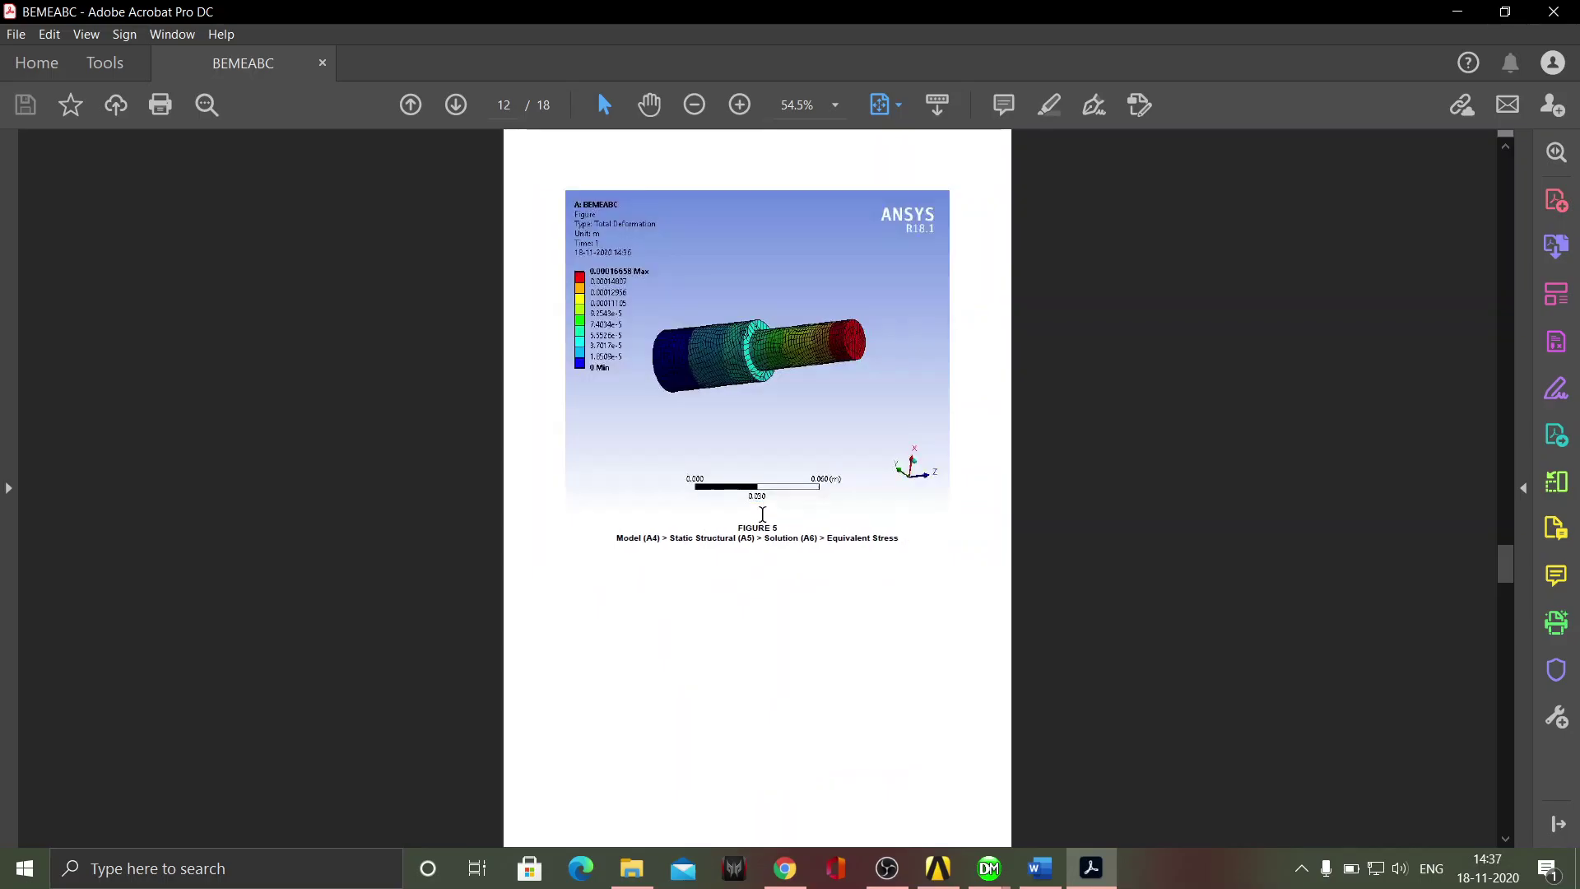
scroll(762, 515, down, 10)
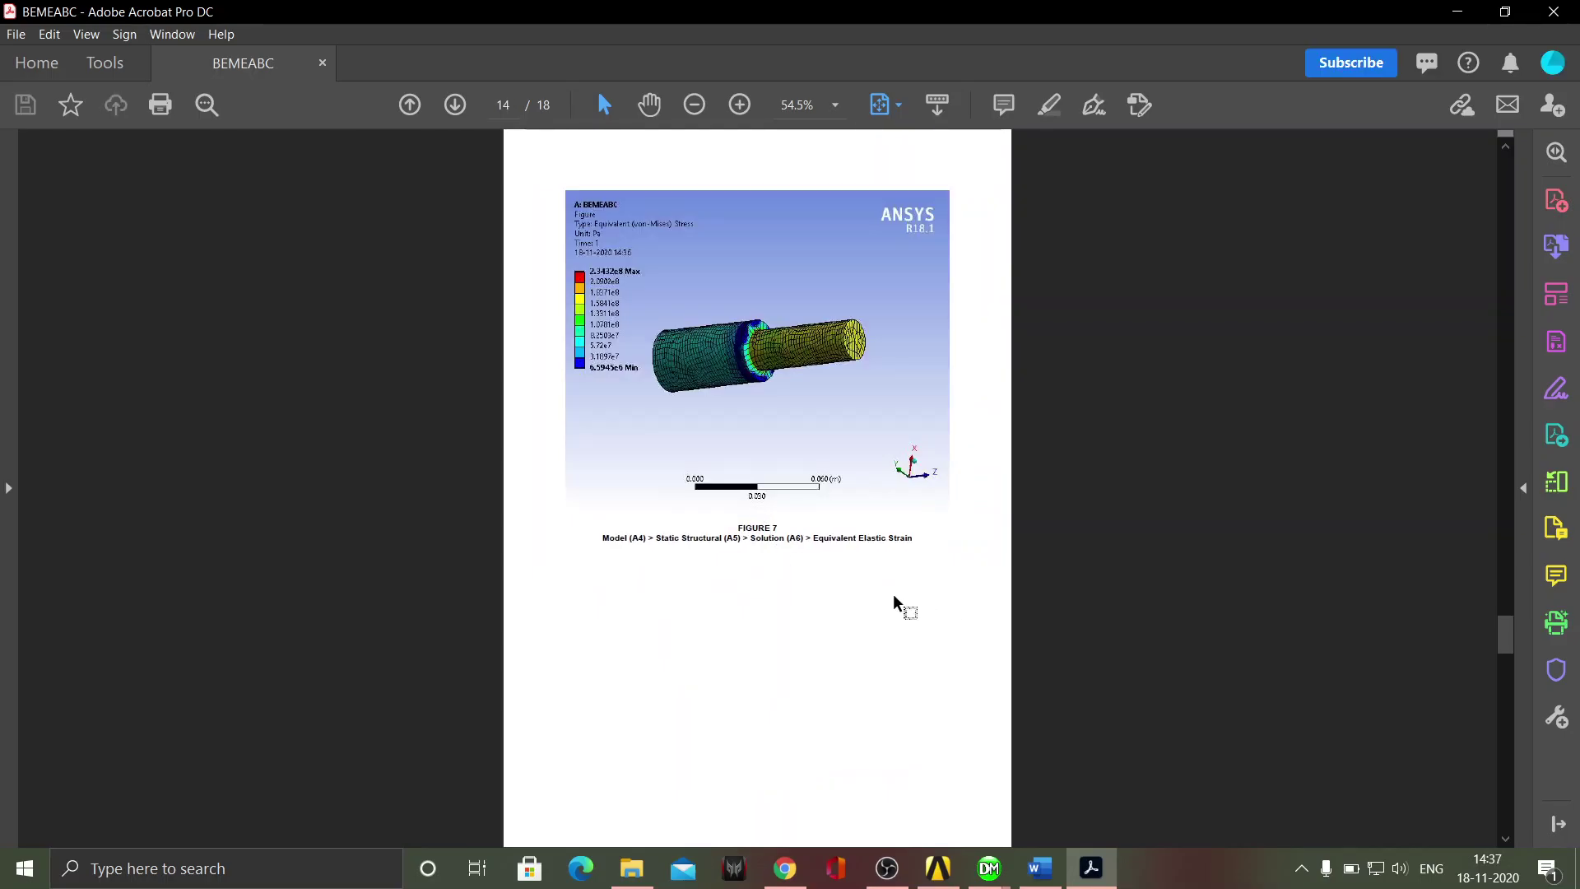